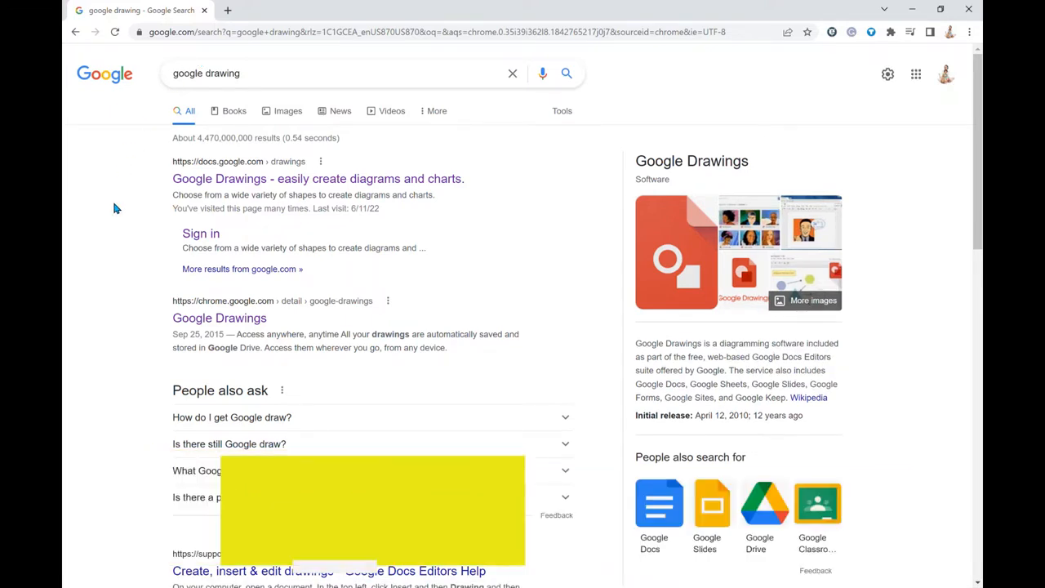
Open Google Drawings from the search results to start a blank drawing
{"action": "left_click", "coordinate": [919, 81]}
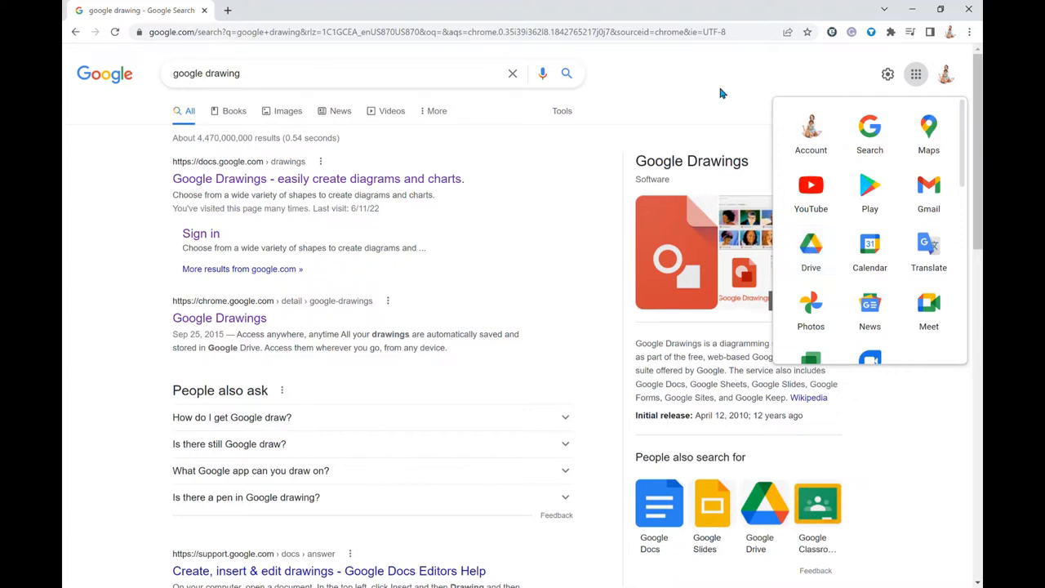
{"action": "left_click", "coordinate": [672, 82]}
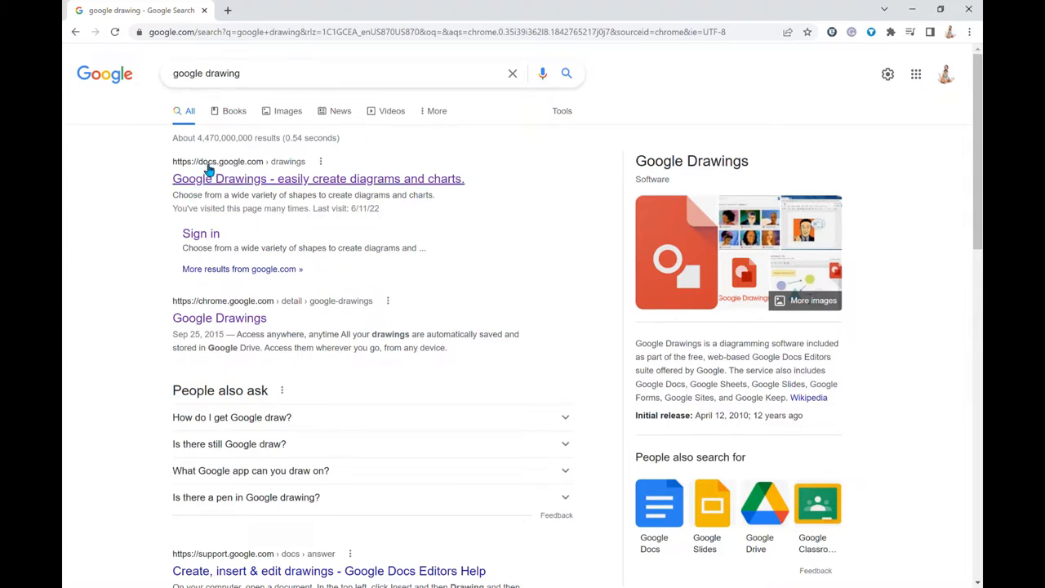
{"action": "left_click", "coordinate": [246, 186]}
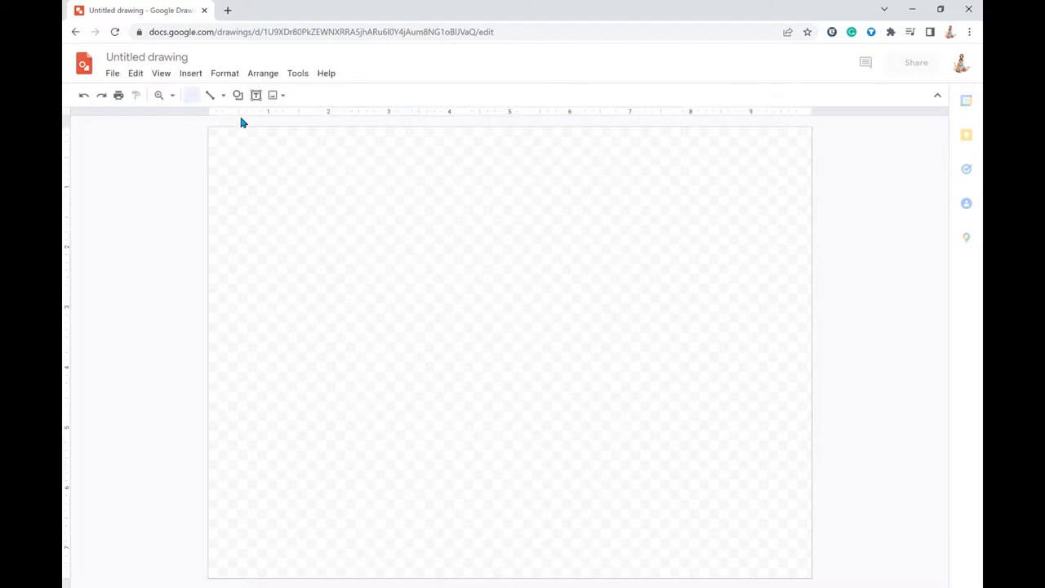
Rename the untitled drawing as "Self Portrait"
{"action": "left_click", "coordinate": [194, 61]}
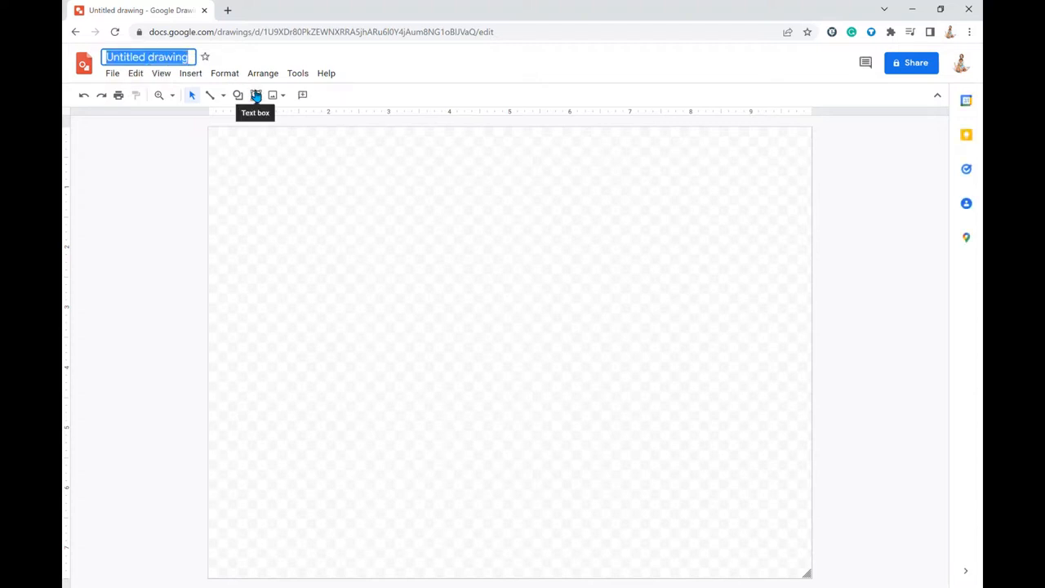
{"action": "type", "text": "a"}
{"action": "key", "text": "BackSpace"}
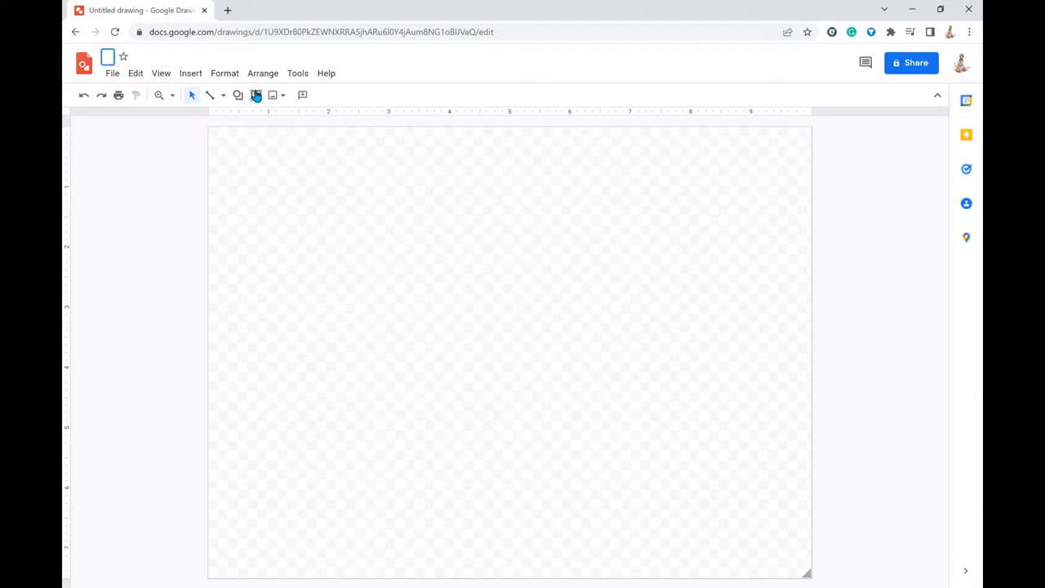
{"action": "type", "text": "Self Portrati"}
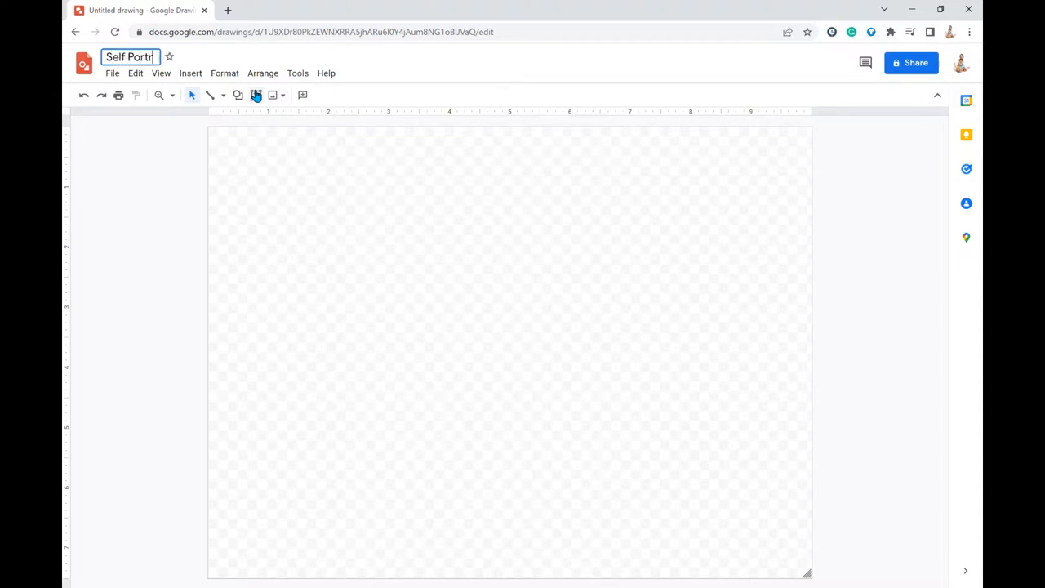
{"action": "key", "text": "BackSpace"}
{"action": "key", "text": "BackSpace"}
{"action": "type", "text": "iot"}
{"action": "key", "text": "BackSpace"}
{"action": "key", "text": "BackSpace"}
{"action": "type", "text": "t"}
{"action": "key", "text": "Return"}
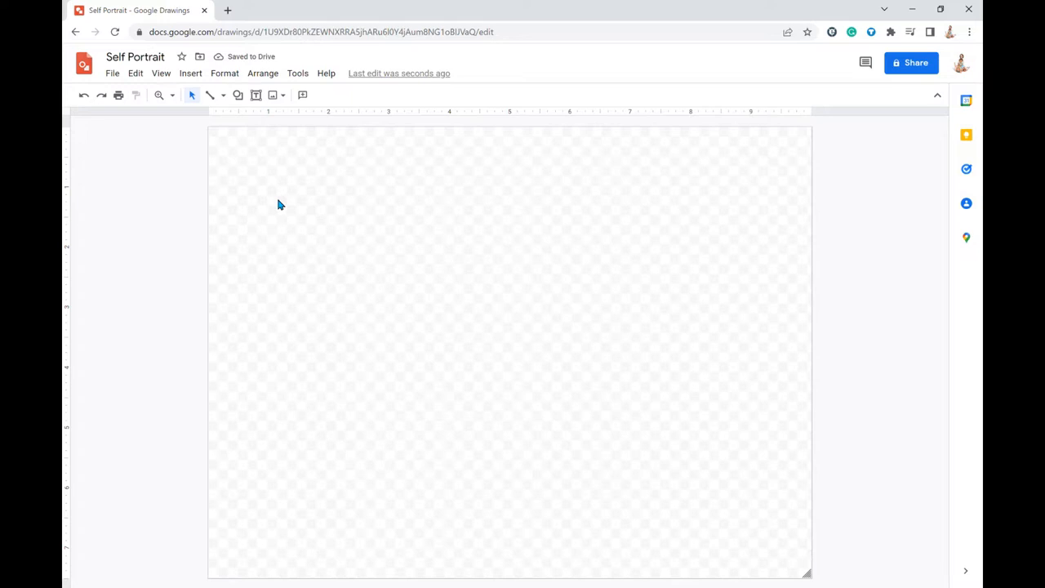
Share the drawing with anyone with the link as Commenter and copy its link
{"action": "left_click", "coordinate": [120, 75]}
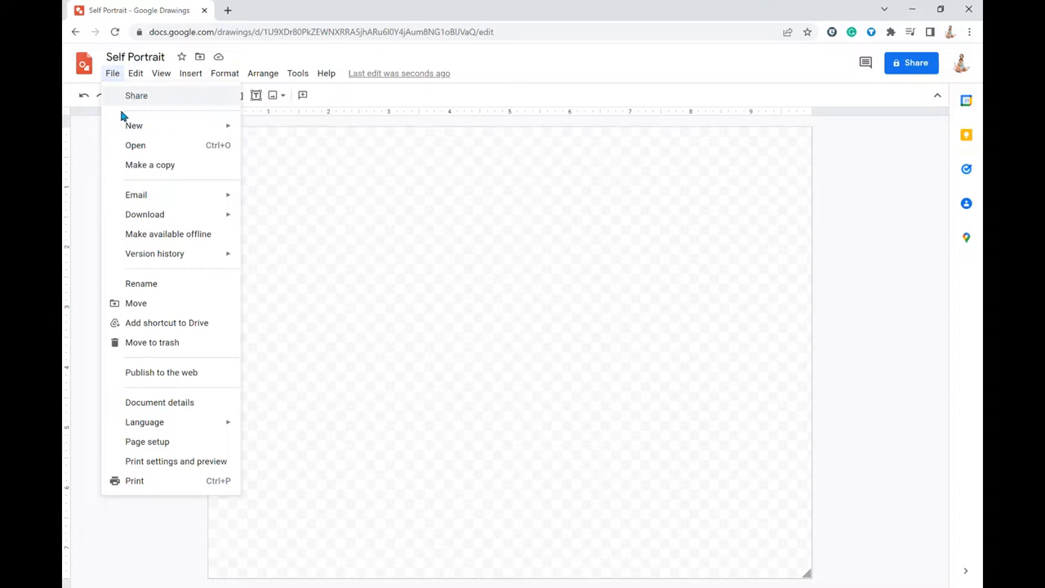
{"action": "left_click", "coordinate": [169, 101]}
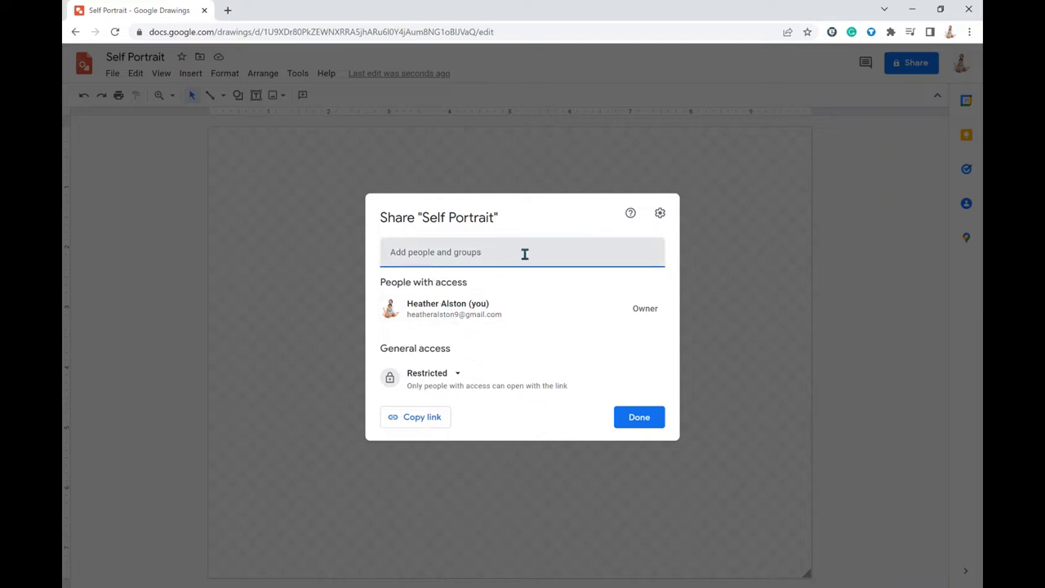
{"action": "left_click", "coordinate": [461, 375]}
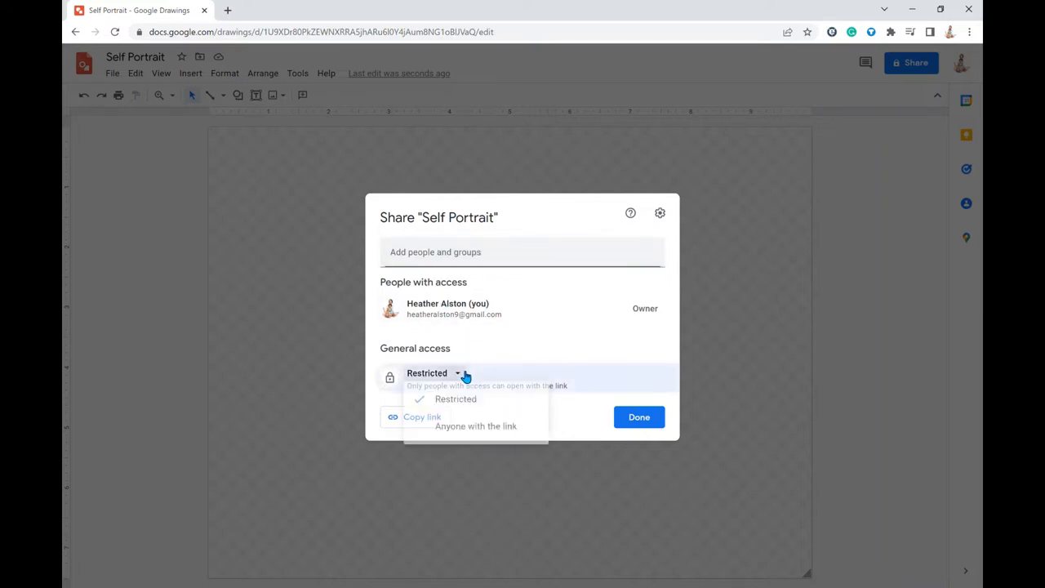
{"action": "left_click", "coordinate": [490, 433]}
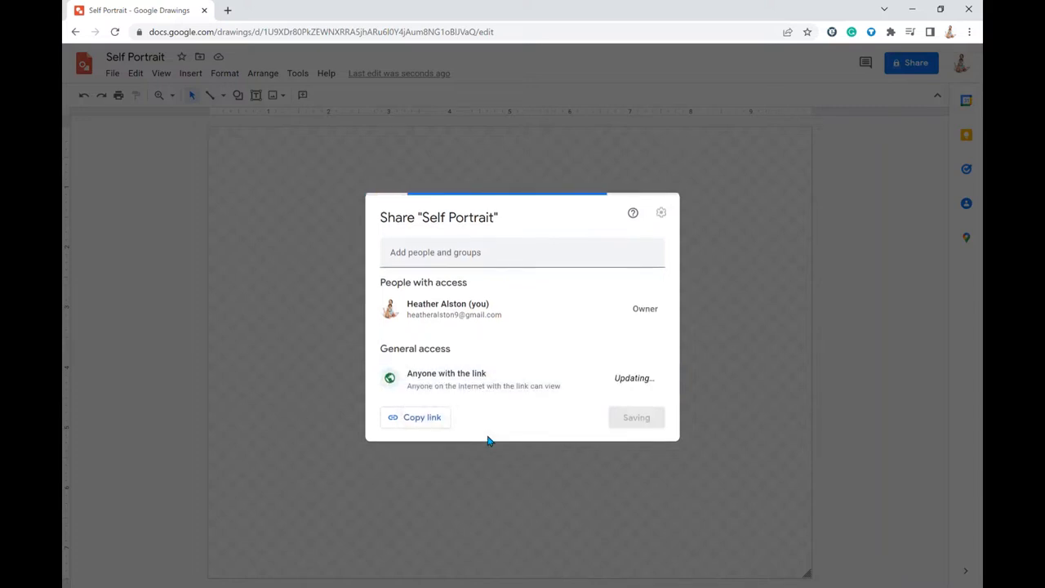
{"action": "left_click", "coordinate": [658, 380]}
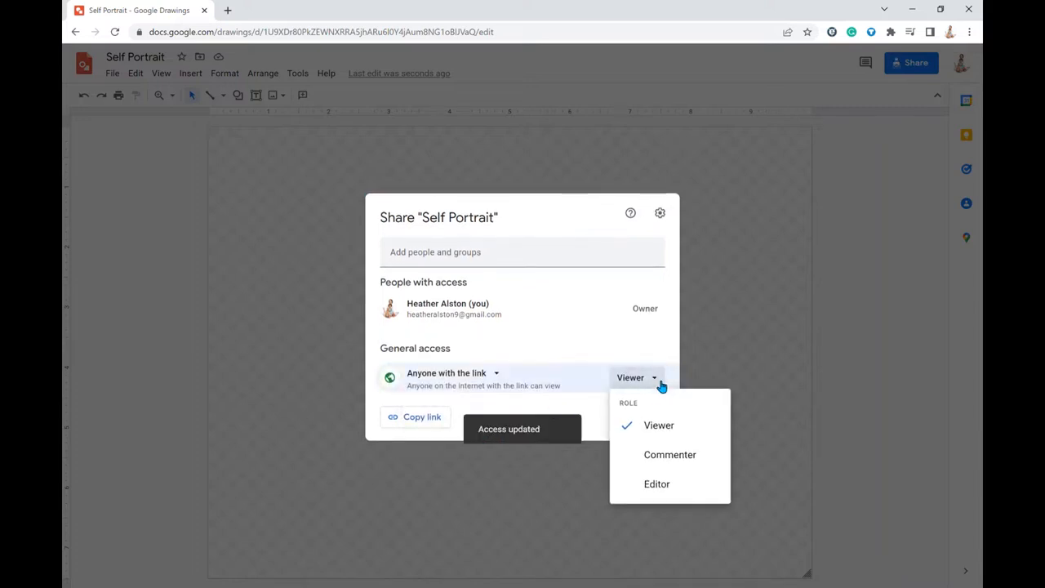
{"action": "left_click", "coordinate": [686, 456]}
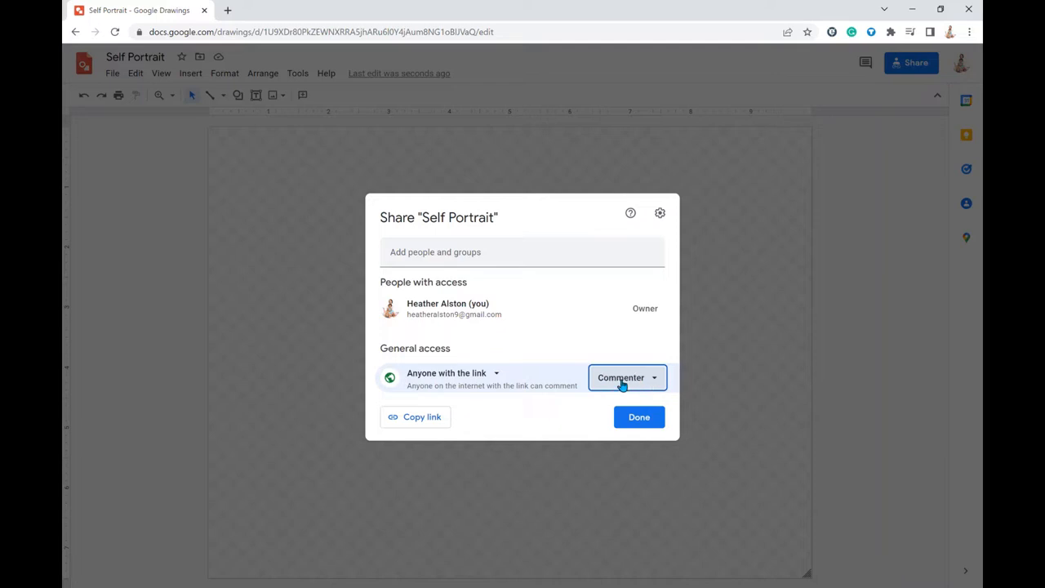
{"action": "left_click", "coordinate": [429, 423]}
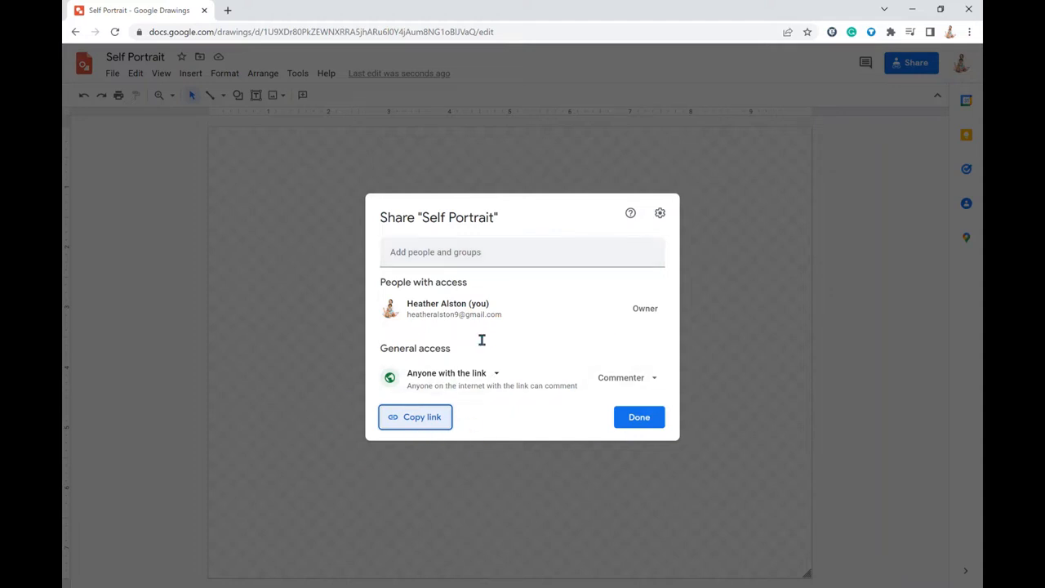
{"action": "left_click", "coordinate": [644, 419]}
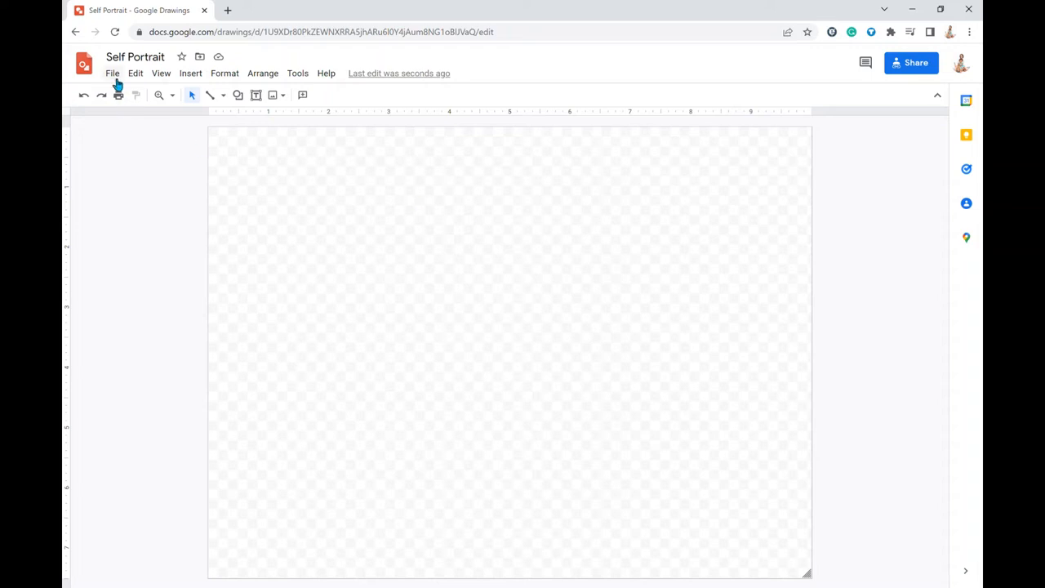
Set the drawing's page setup to a Custom size of 10 × 7.5 inches and apply it
{"action": "left_click", "coordinate": [115, 74]}
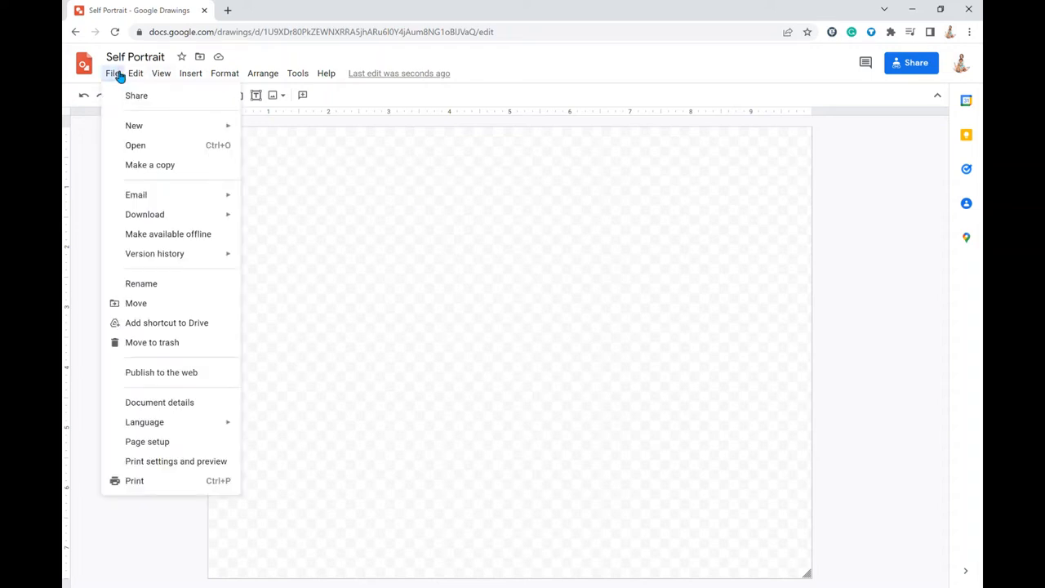
{"action": "mouse_move", "coordinate": [186, 129]}
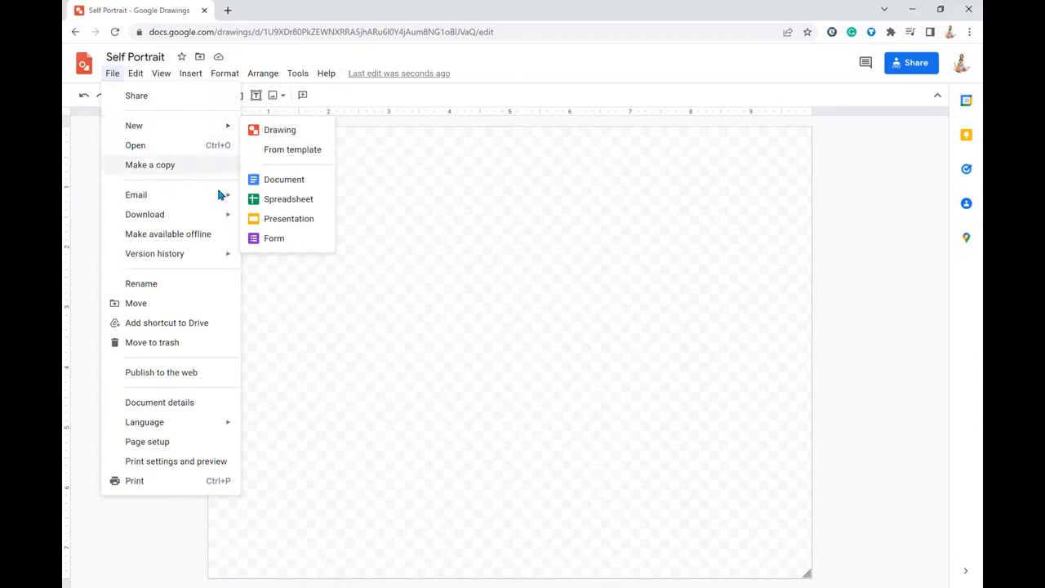
{"action": "mouse_move", "coordinate": [218, 203]}
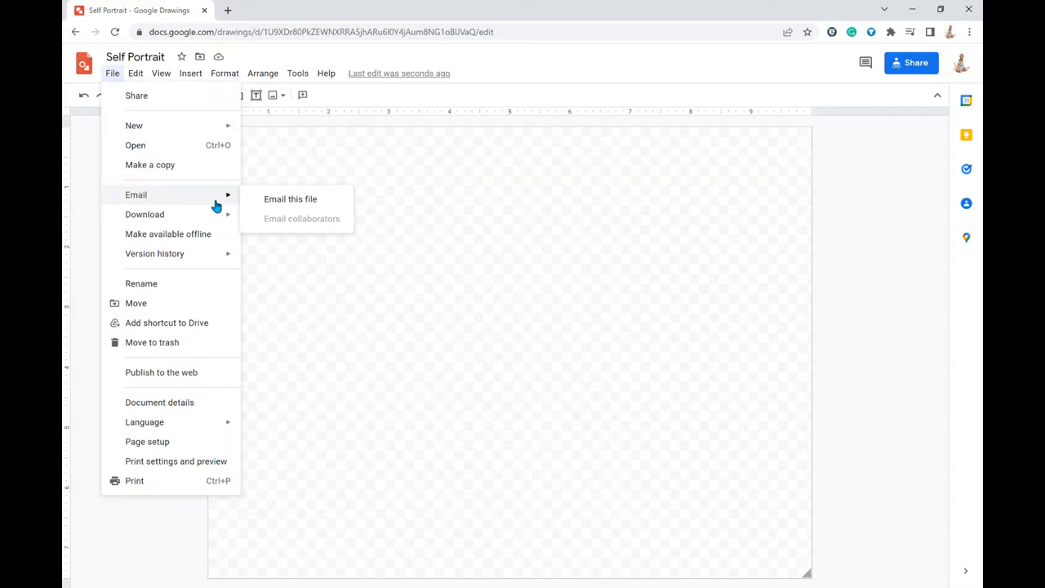
{"action": "mouse_move", "coordinate": [211, 221]}
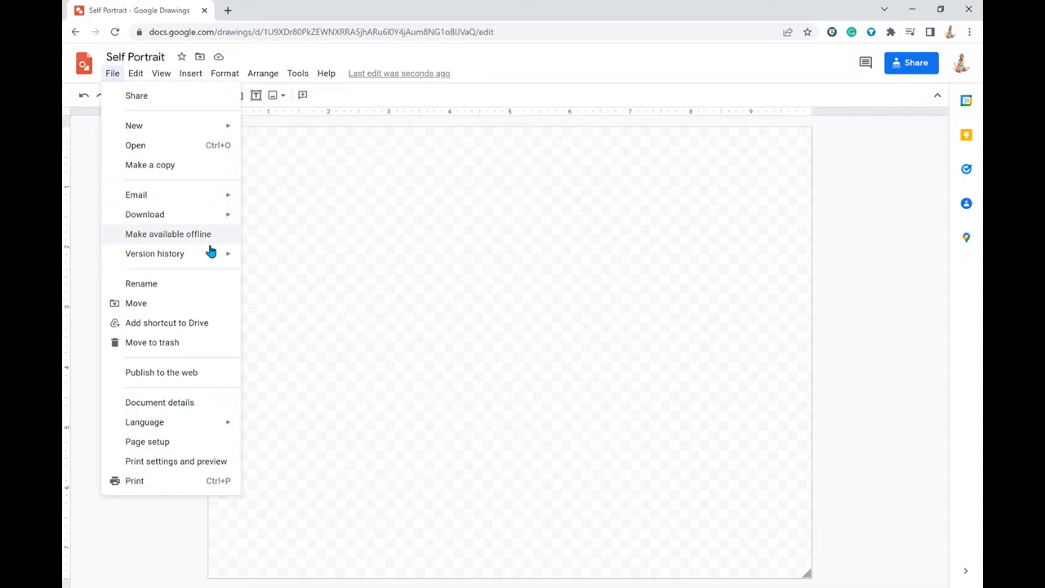
{"action": "mouse_move", "coordinate": [161, 259]}
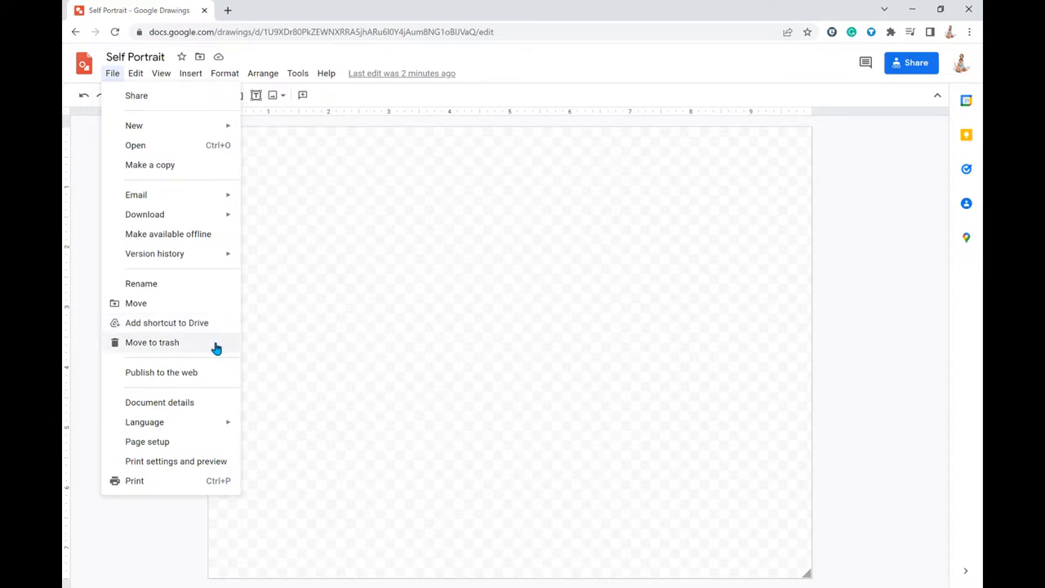
{"action": "left_click", "coordinate": [178, 443]}
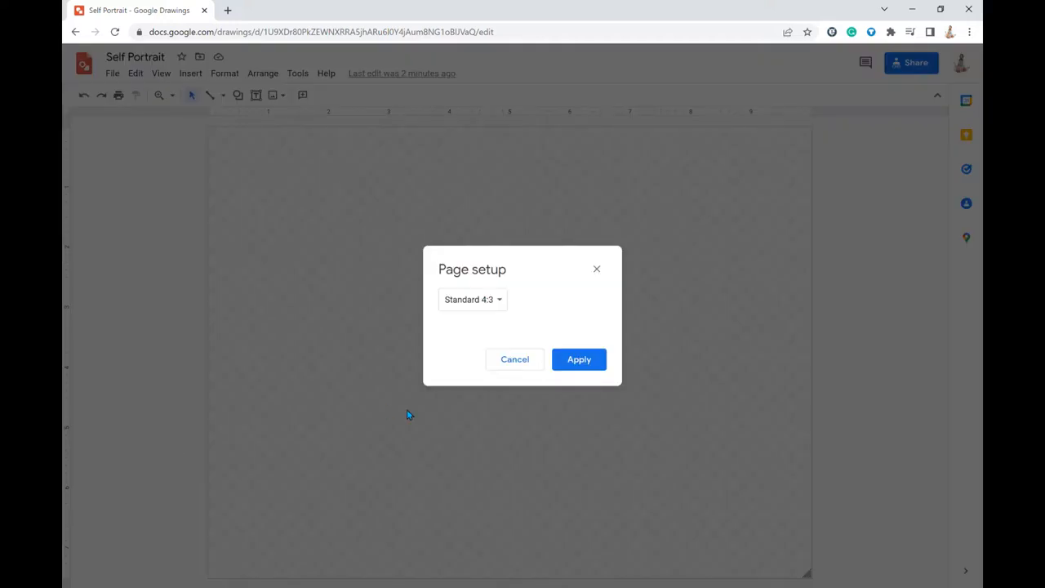
{"action": "left_click", "coordinate": [504, 301]}
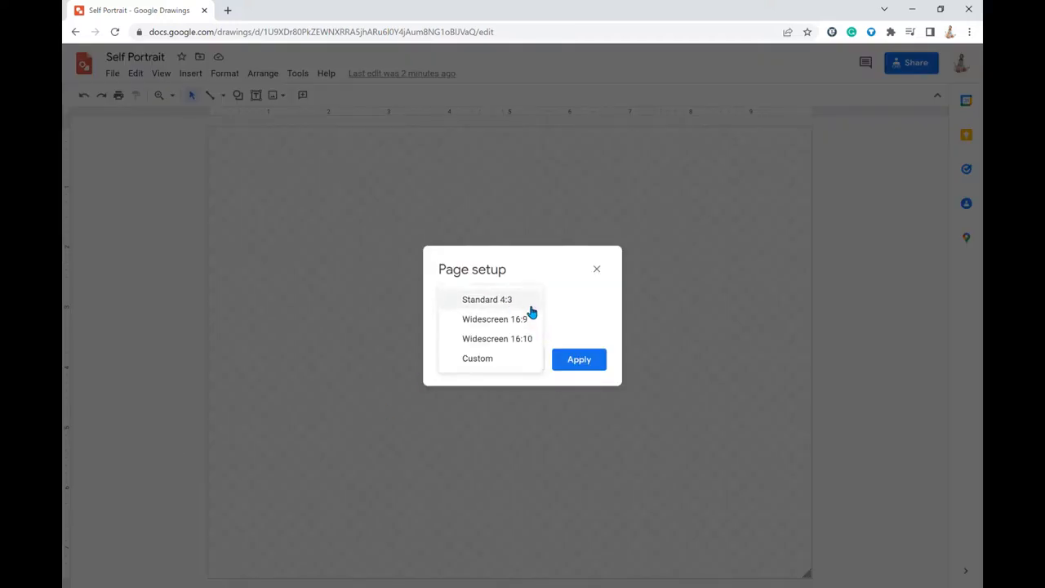
{"action": "left_click", "coordinate": [488, 360]}
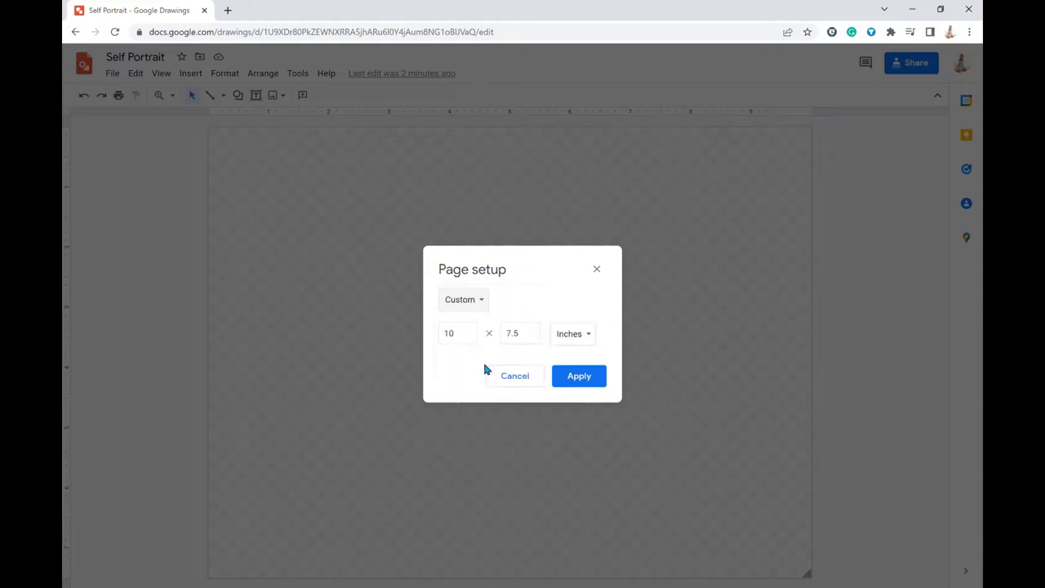
{"action": "left_click", "coordinate": [595, 376]}
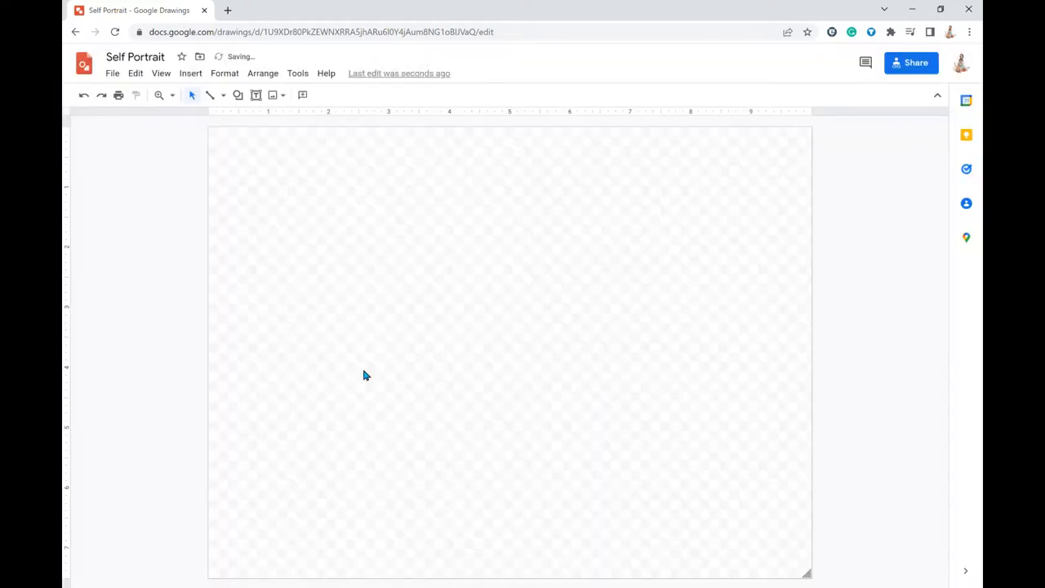
{"action": "left_click", "coordinate": [119, 74]}
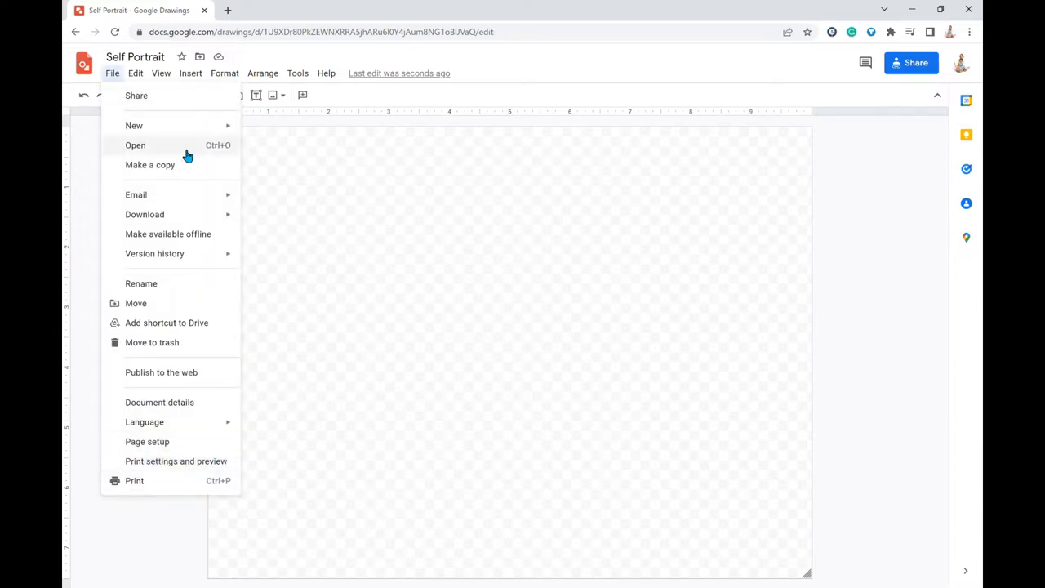
{"action": "left_click", "coordinate": [137, 75]}
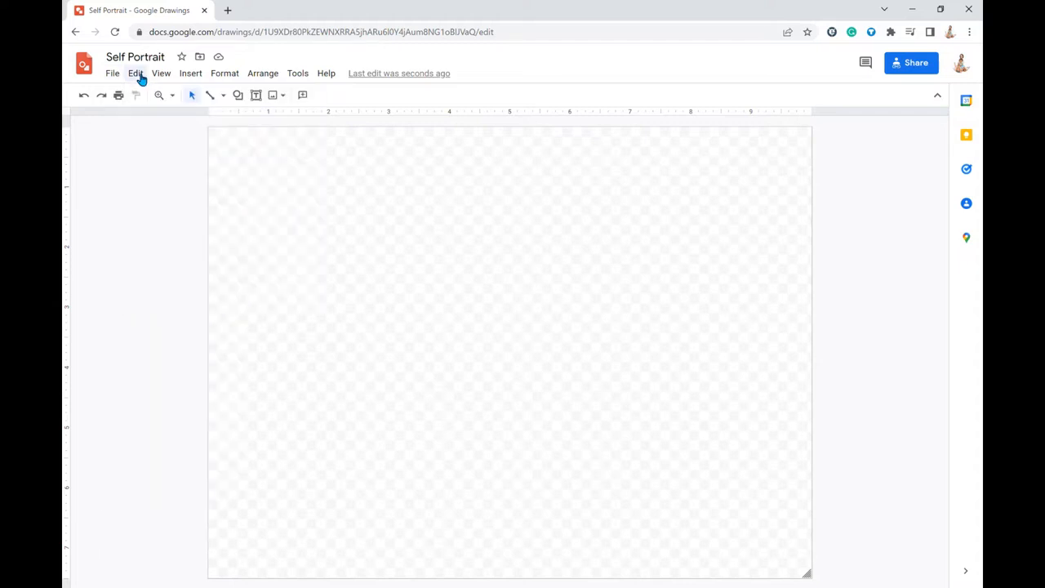
{"action": "left_click", "coordinate": [140, 78]}
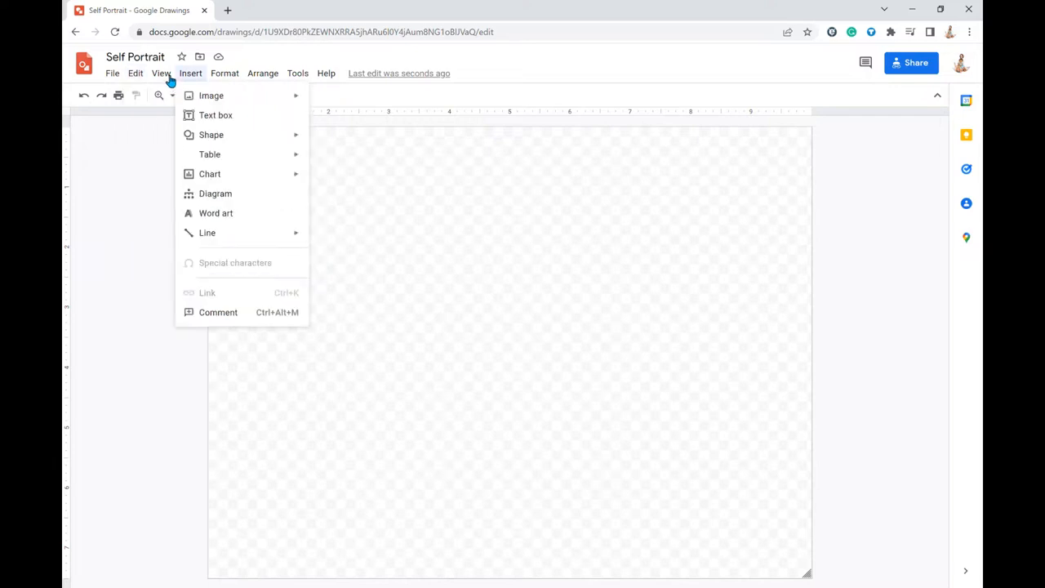
View the blank drawing in full screen and return to the normal editing view
{"action": "mouse_move", "coordinate": [169, 79]}
{"action": "mouse_move", "coordinate": [284, 96]}
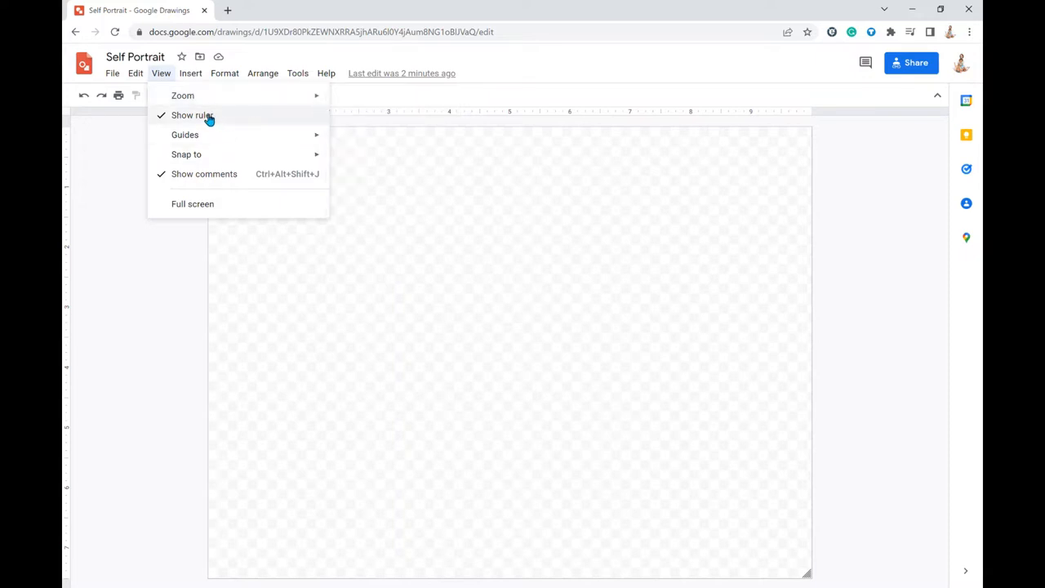
{"action": "mouse_move", "coordinate": [244, 139]}
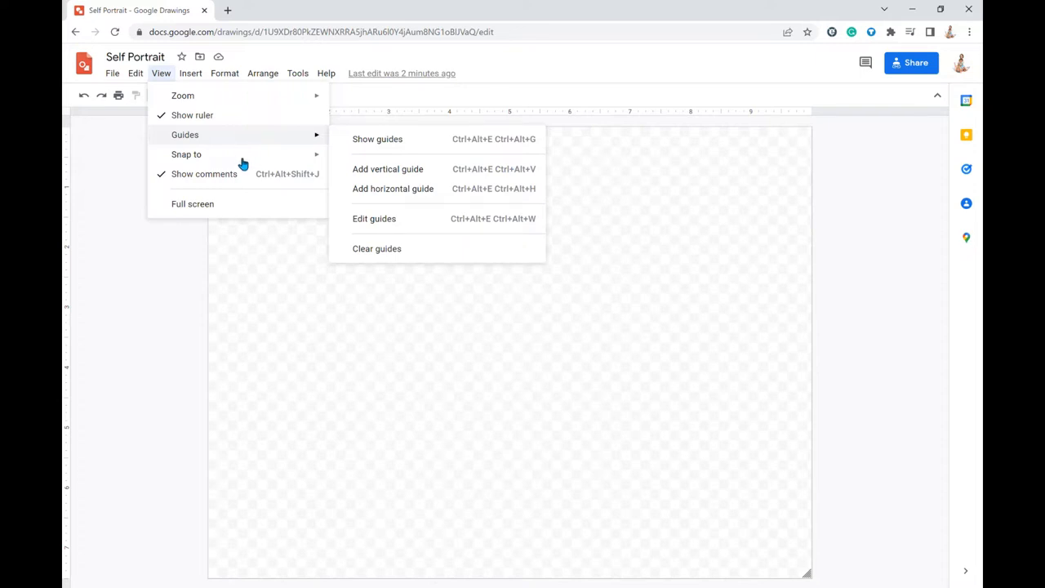
{"action": "mouse_move", "coordinate": [241, 161]}
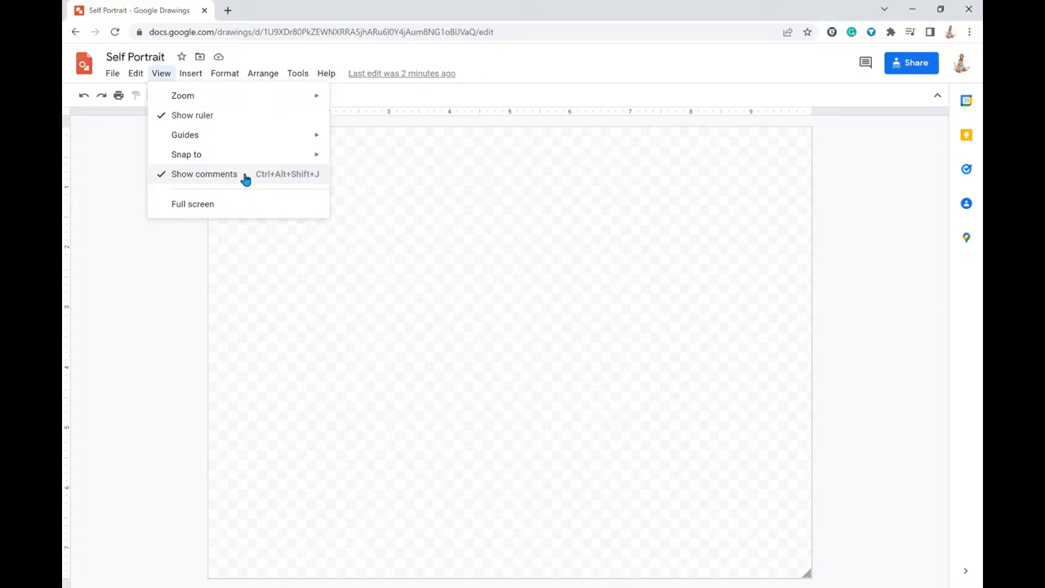
{"action": "left_click", "coordinate": [214, 205]}
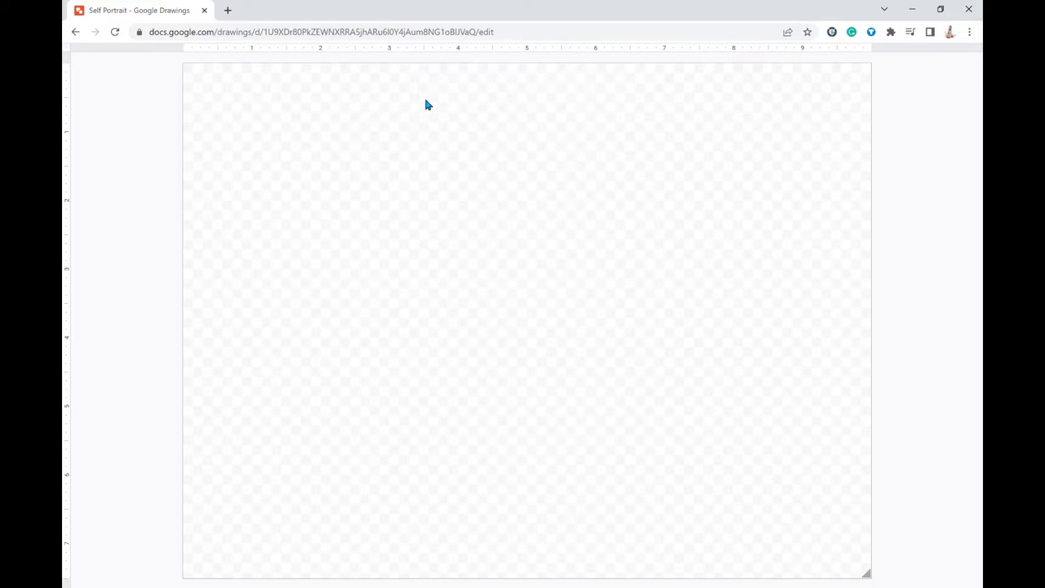
{"action": "key", "text": "Escape"}
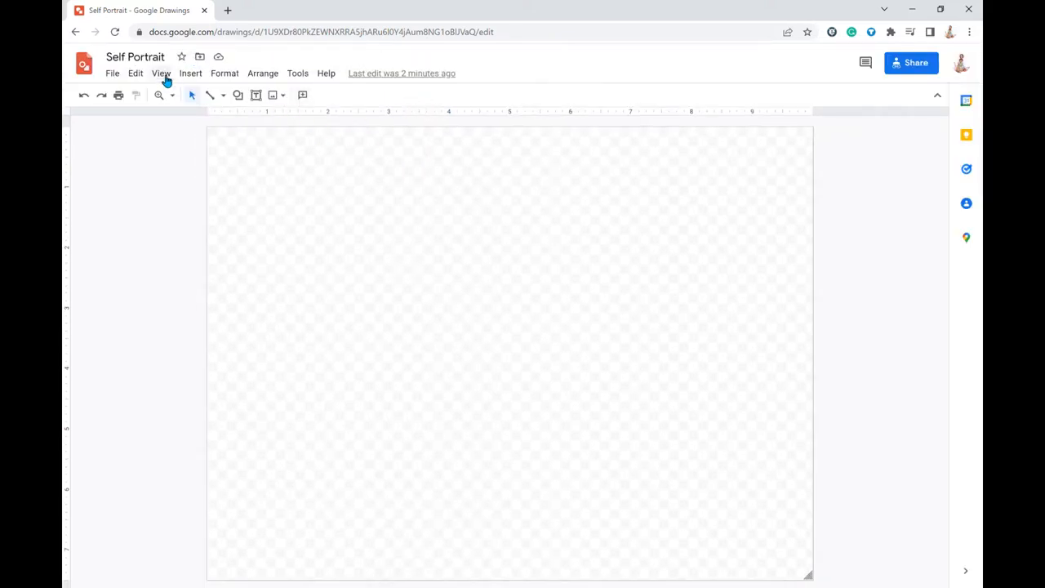
Search the web for "bird" images, insert the picture of the gray bird on a branch, and delete it from the drawing
{"action": "left_click", "coordinate": [196, 75]}
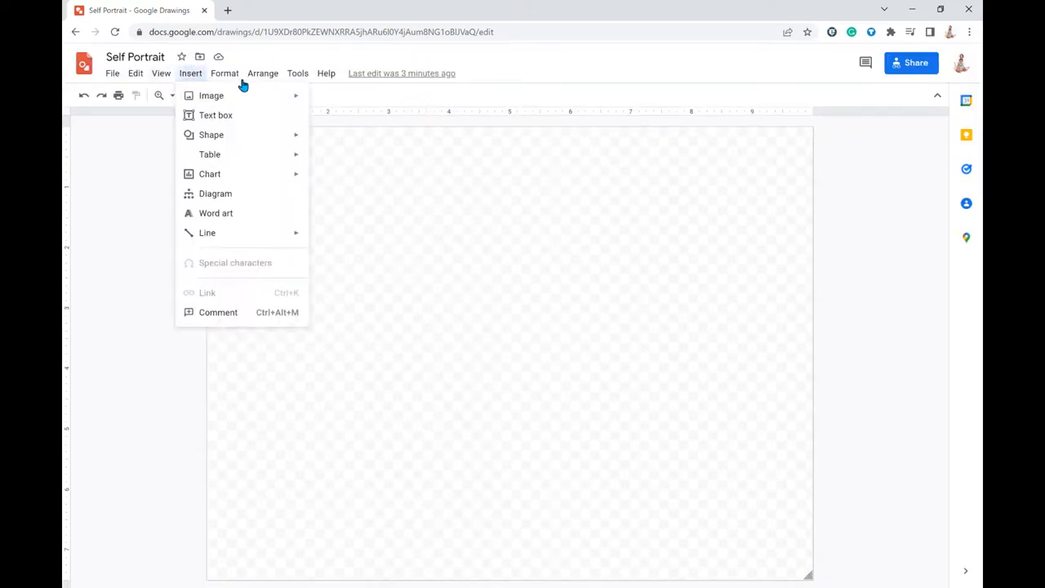
{"action": "mouse_move", "coordinate": [236, 78]}
{"action": "mouse_move", "coordinate": [191, 75]}
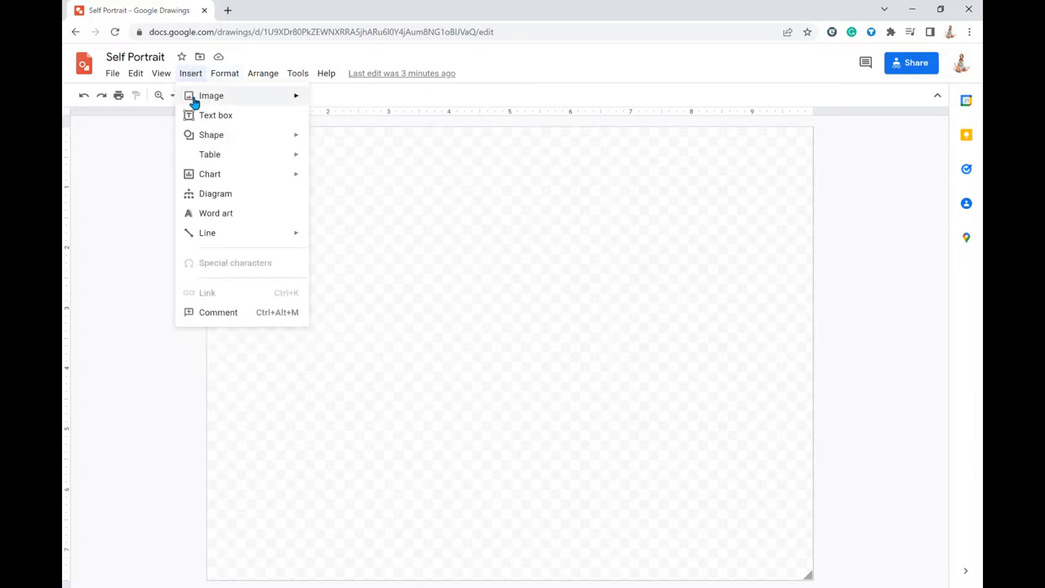
{"action": "mouse_move", "coordinate": [194, 101]}
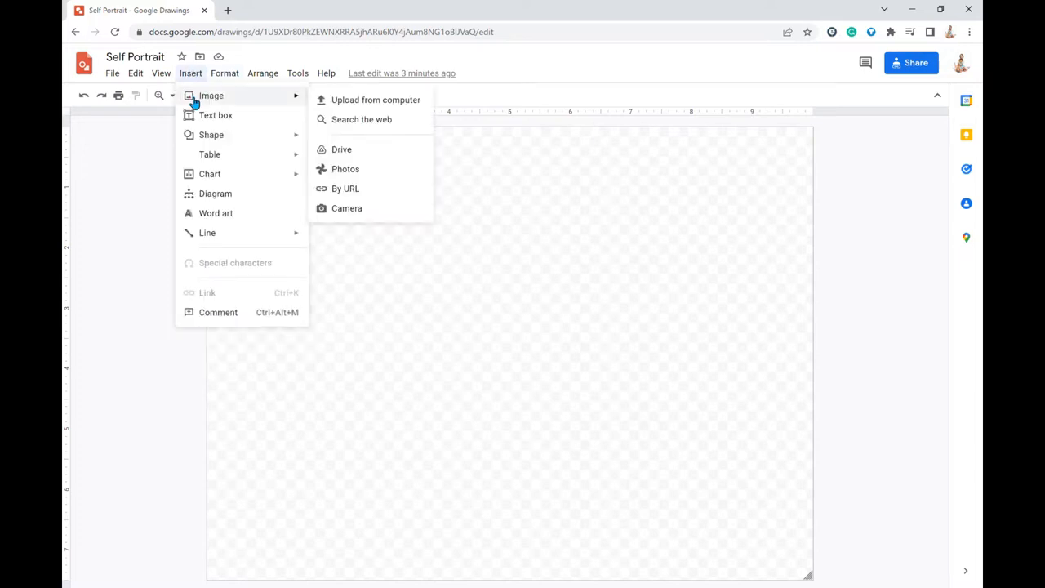
{"action": "left_click", "coordinate": [400, 121]}
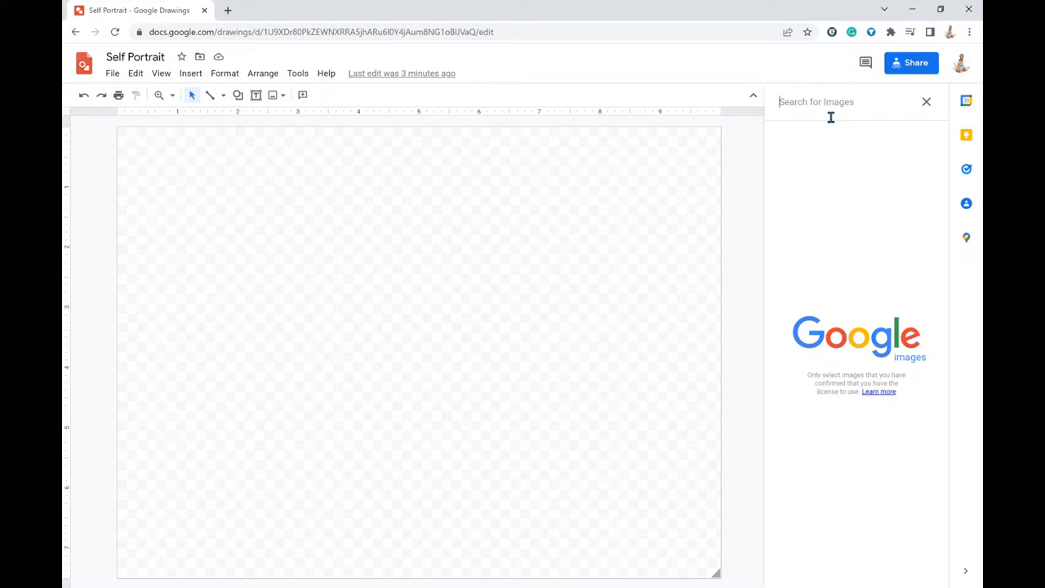
{"action": "type", "text": "bird"}
{"action": "key", "text": "Return"}
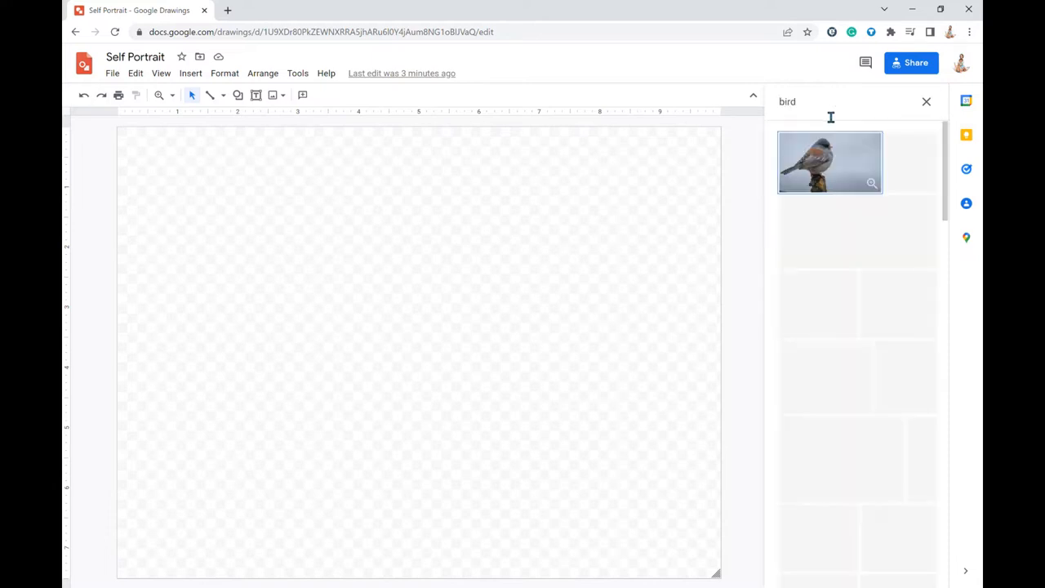
{"action": "left_click", "coordinate": [825, 251]}
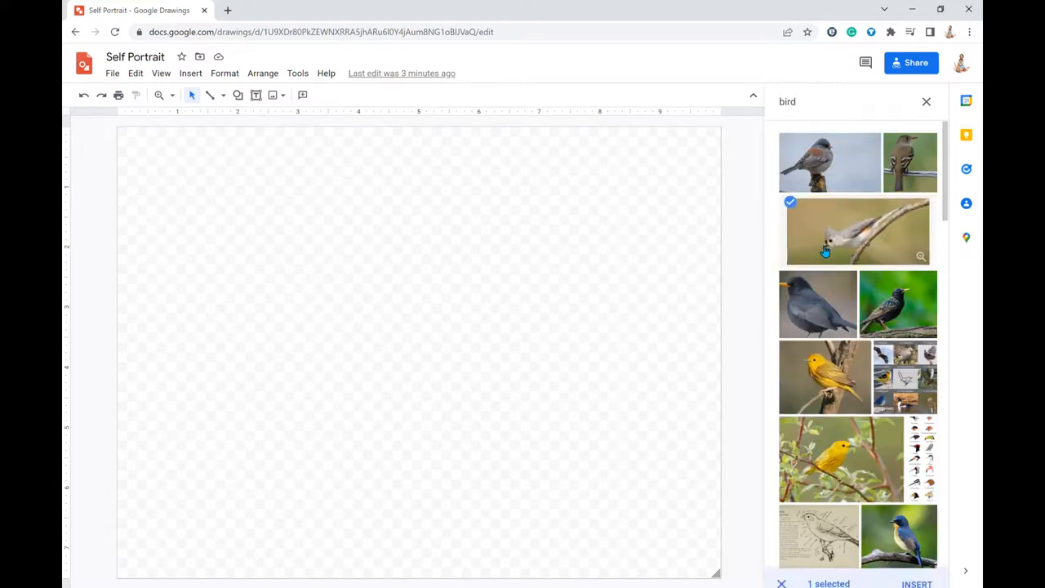
{"action": "left_click", "coordinate": [917, 574]}
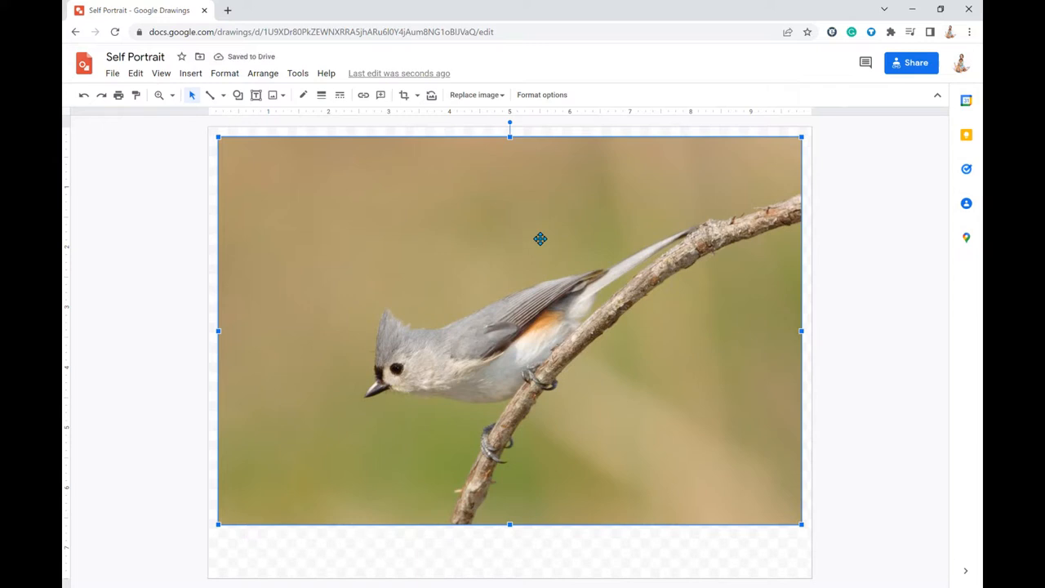
{"action": "key", "text": "Delete"}
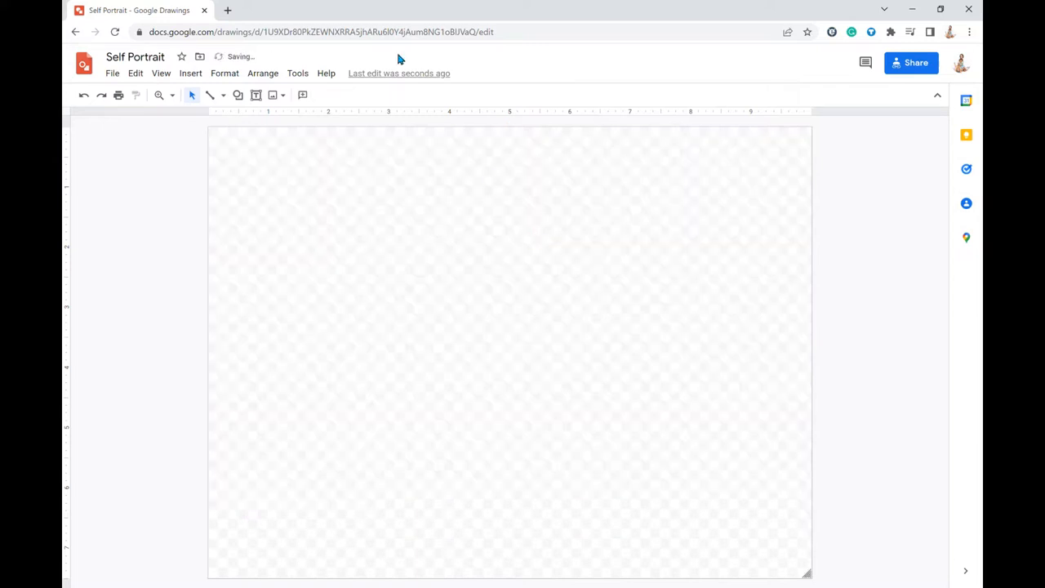
{"action": "left_click", "coordinate": [199, 76]}
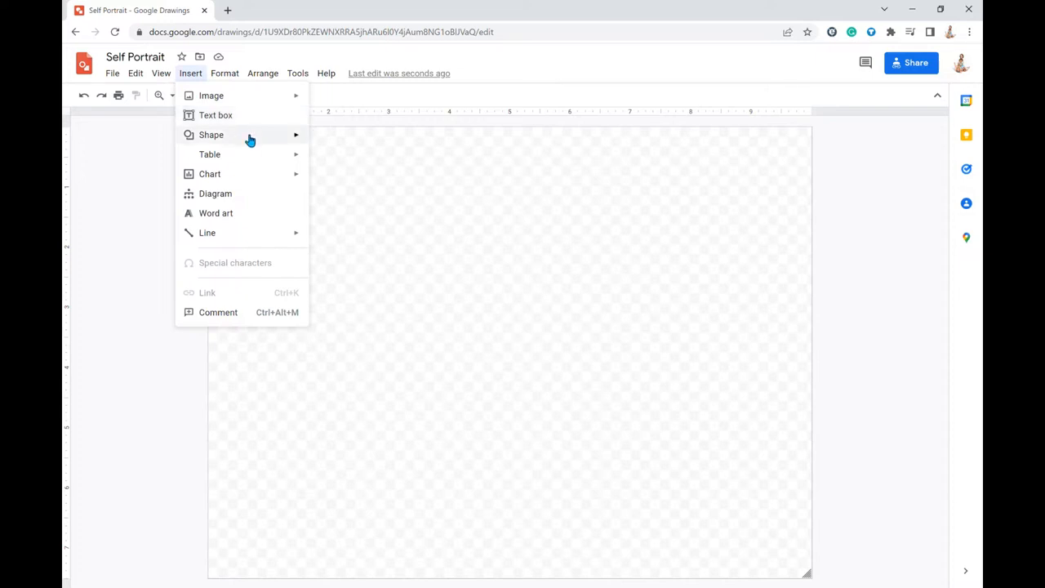
{"action": "mouse_move", "coordinate": [250, 140]}
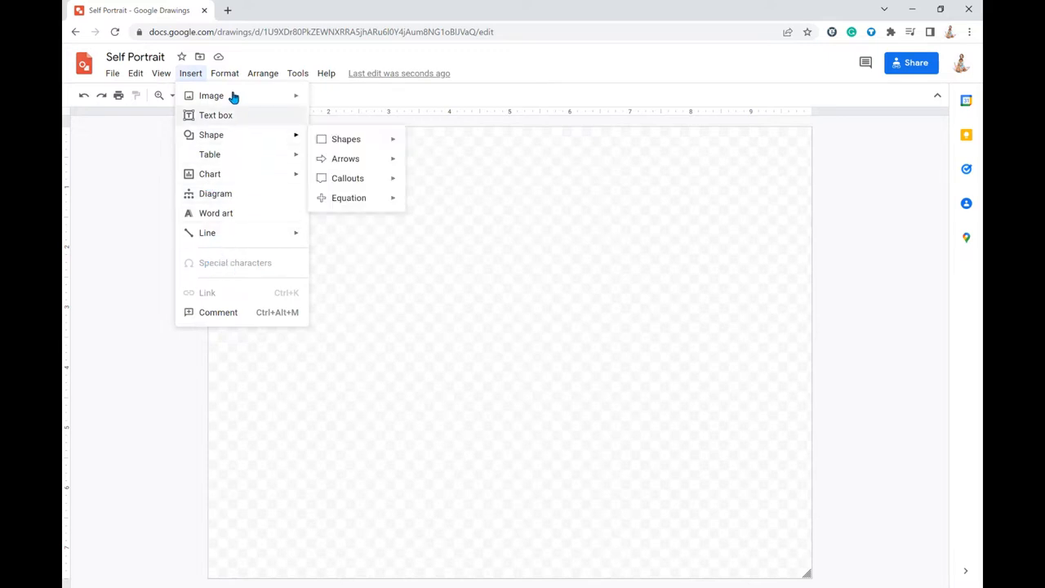
{"action": "mouse_move", "coordinate": [297, 73]}
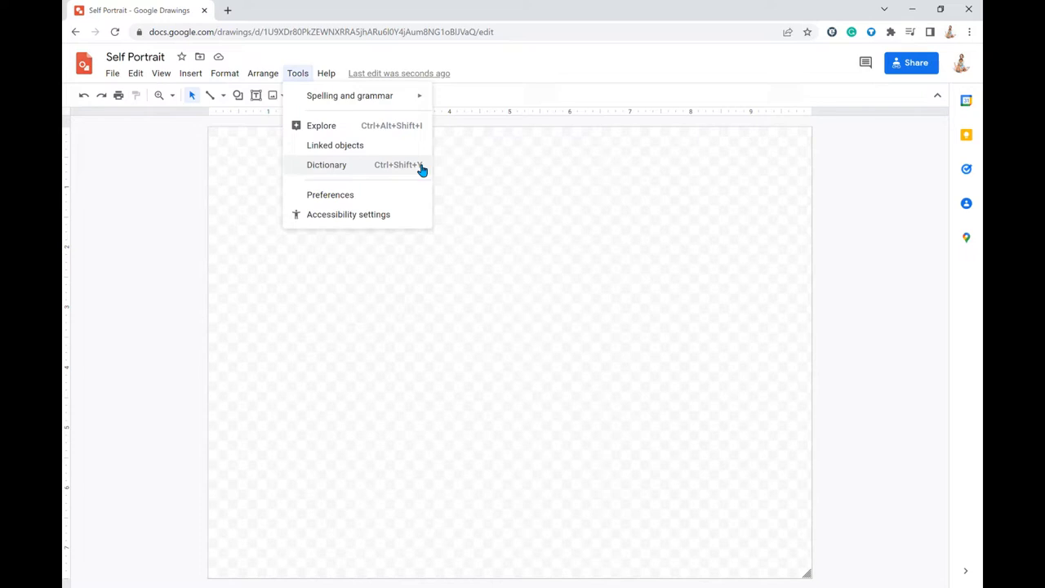
{"action": "left_click", "coordinate": [535, 182]}
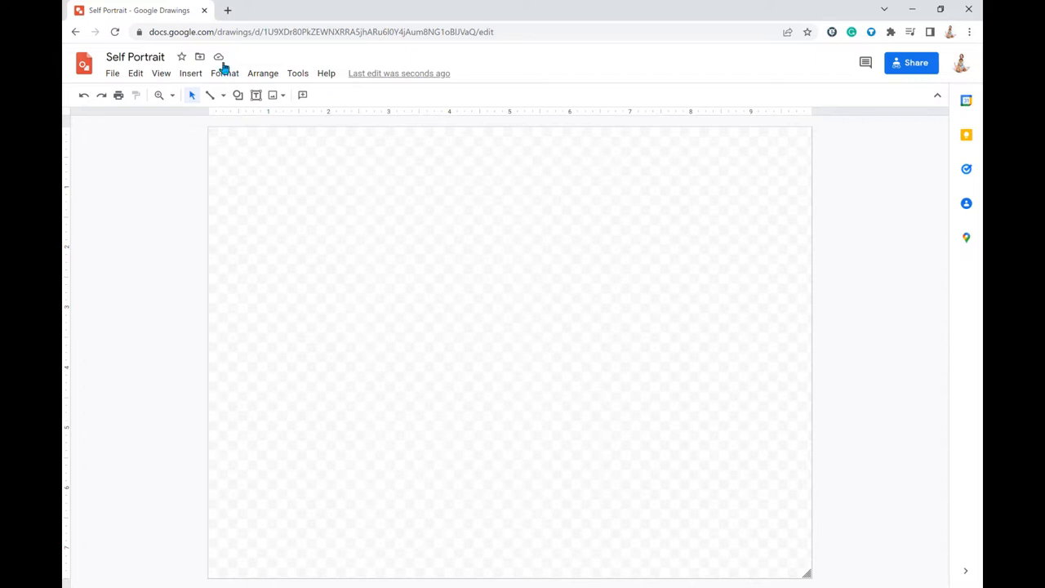
{"action": "left_click", "coordinate": [269, 75]}
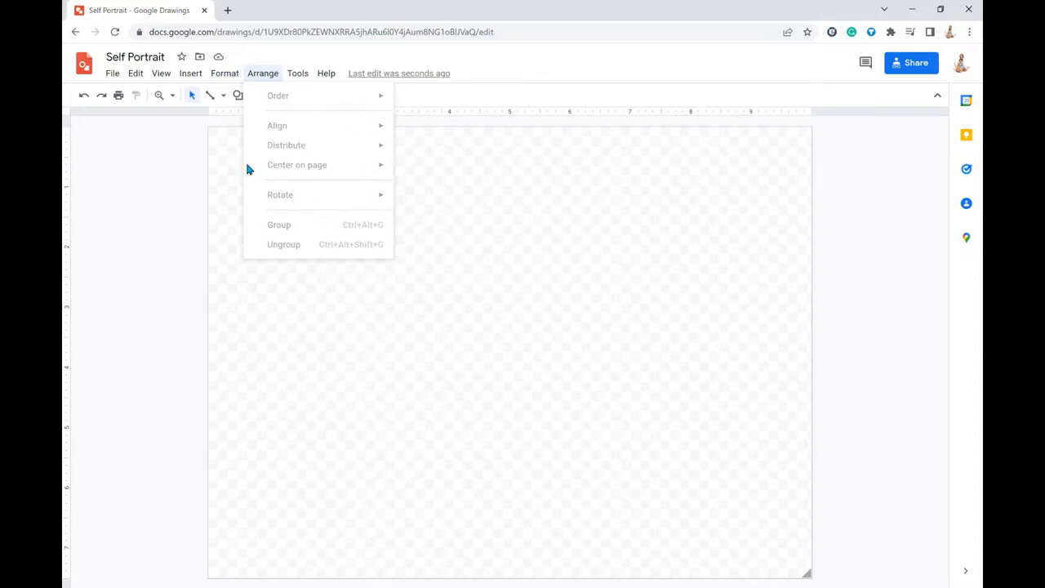
{"action": "left_click", "coordinate": [298, 73]}
{"action": "mouse_move", "coordinate": [269, 80]}
{"action": "left_click", "coordinate": [454, 201]}
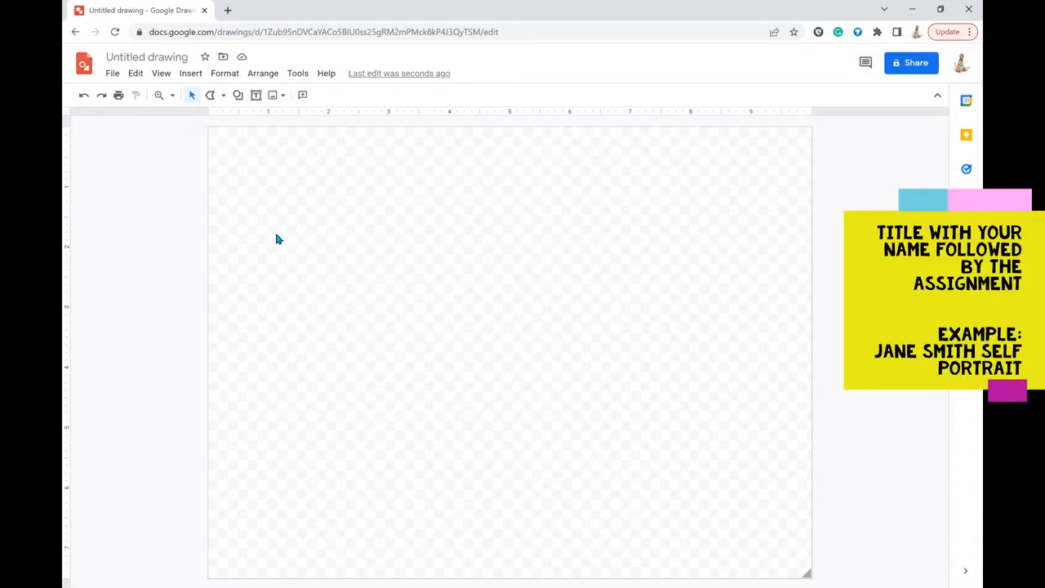
Rename the untitled drawing with the creator's name followed by "Self Portrait"
{"action": "left_click", "coordinate": [168, 61]}
{"action": "type", "text": "Mrs. Alston"}
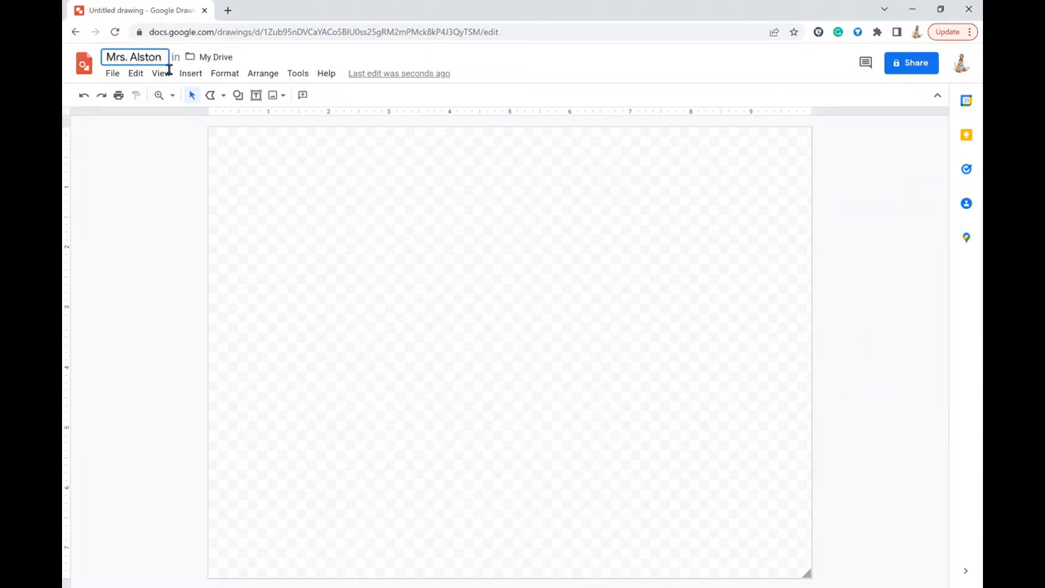
{"action": "type", "text": " Self Portrait"}
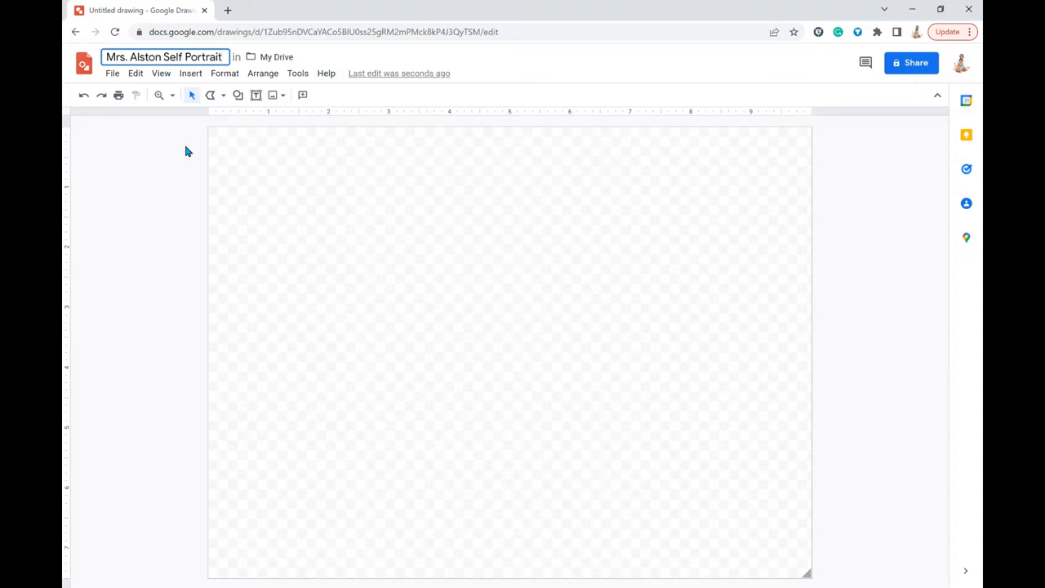
{"action": "left_click", "coordinate": [280, 187]}
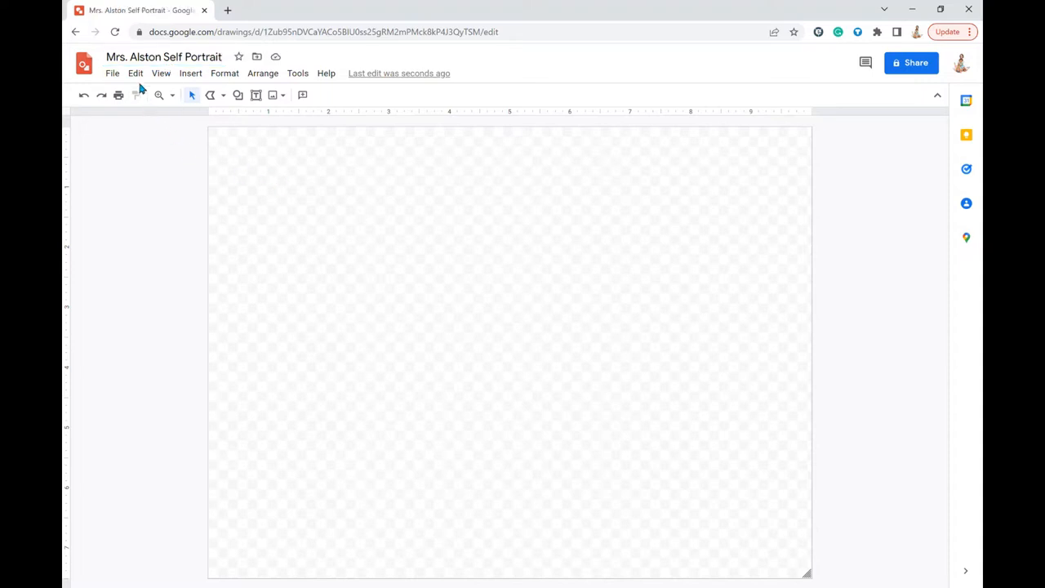
Insert the self-portrait photo into the drawing by uploading it from the computer
{"action": "left_click", "coordinate": [190, 74]}
{"action": "mouse_move", "coordinate": [240, 96]}
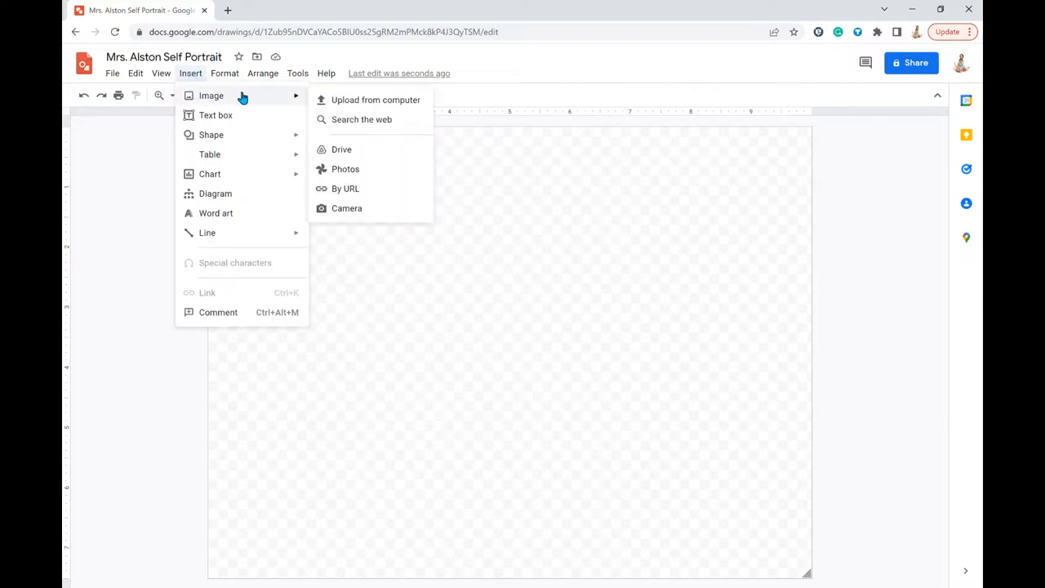
{"action": "left_click", "coordinate": [395, 101]}
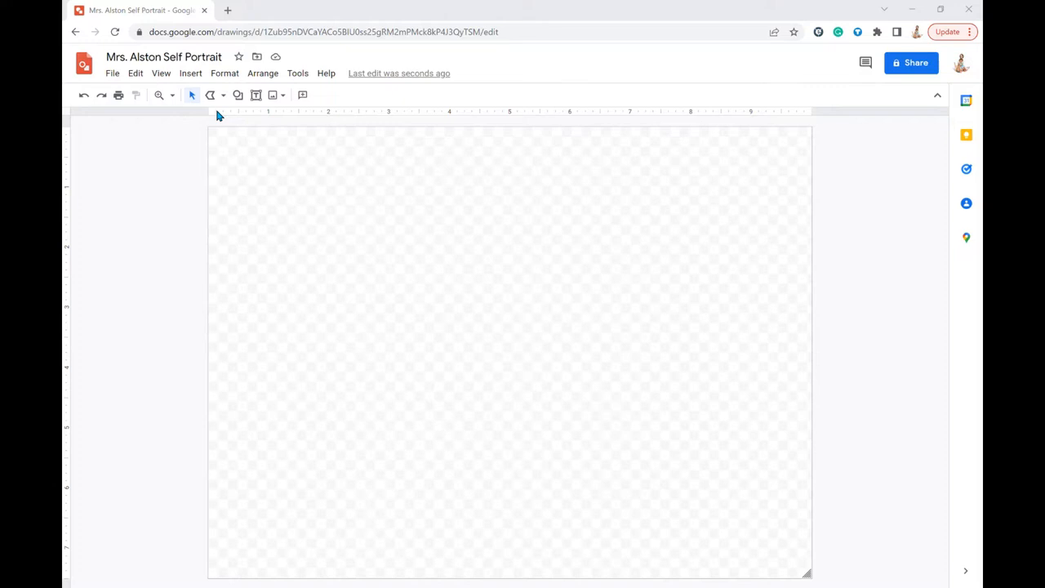
{"action": "left_click", "coordinate": [733, 572]}
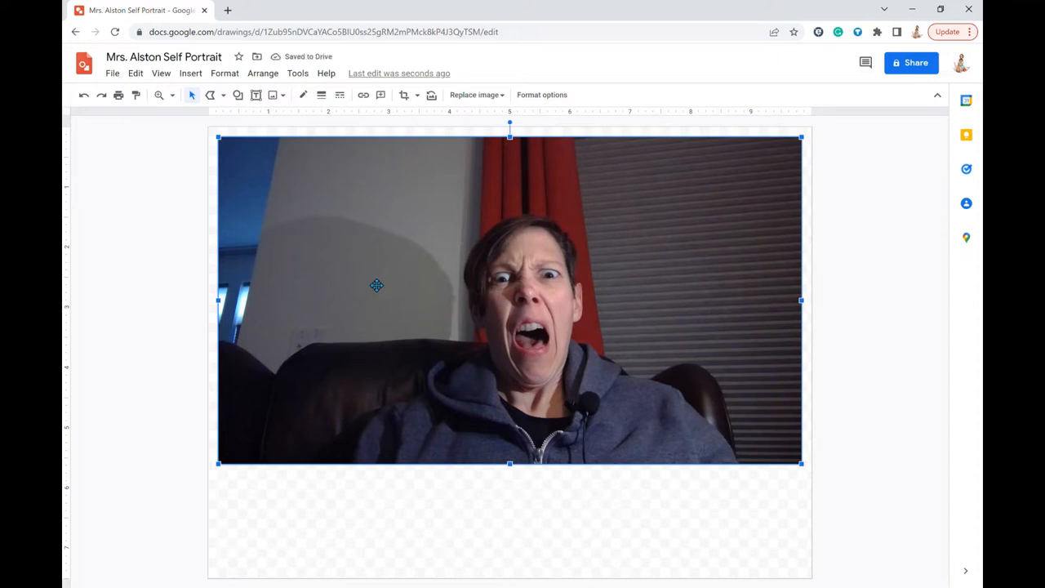
Crop the photo closely around the head and the tops of the shoulders
{"action": "left_click", "coordinate": [404, 95]}
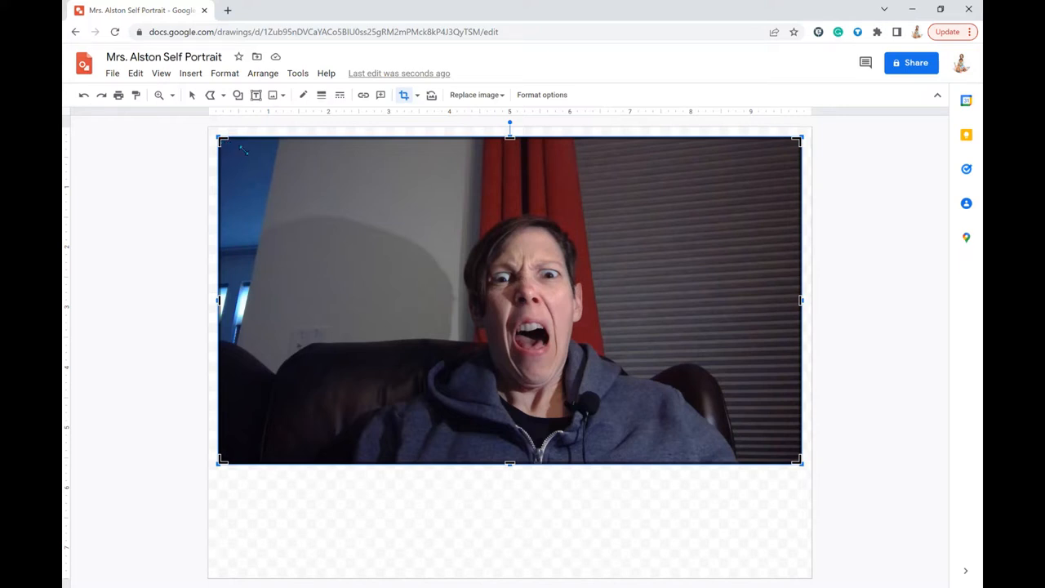
{"action": "left_click_drag", "start_coordinate": [242, 149], "coordinate": [433, 203]}
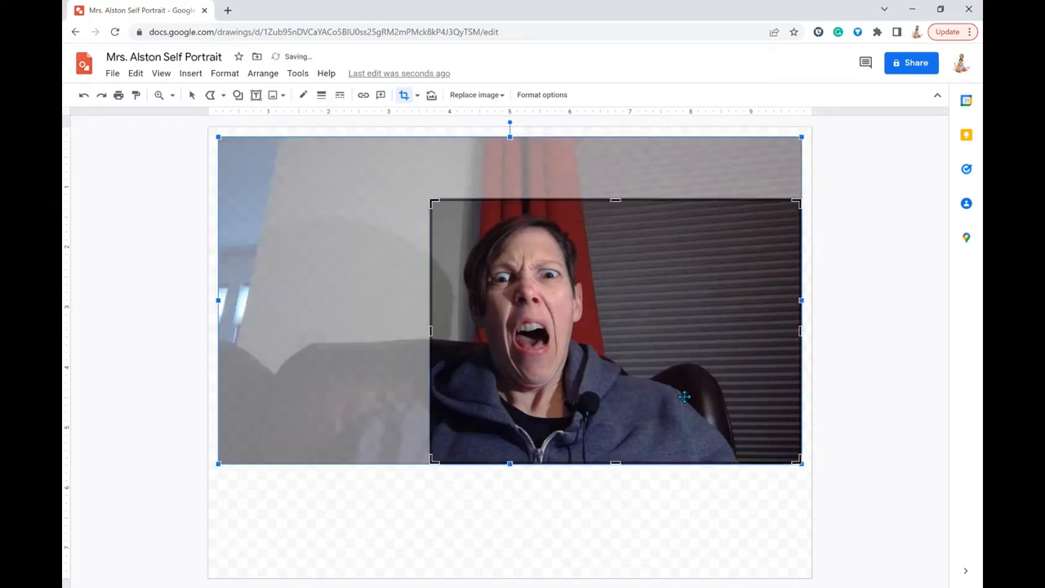
{"action": "left_click_drag", "start_coordinate": [800, 463], "coordinate": [629, 410]}
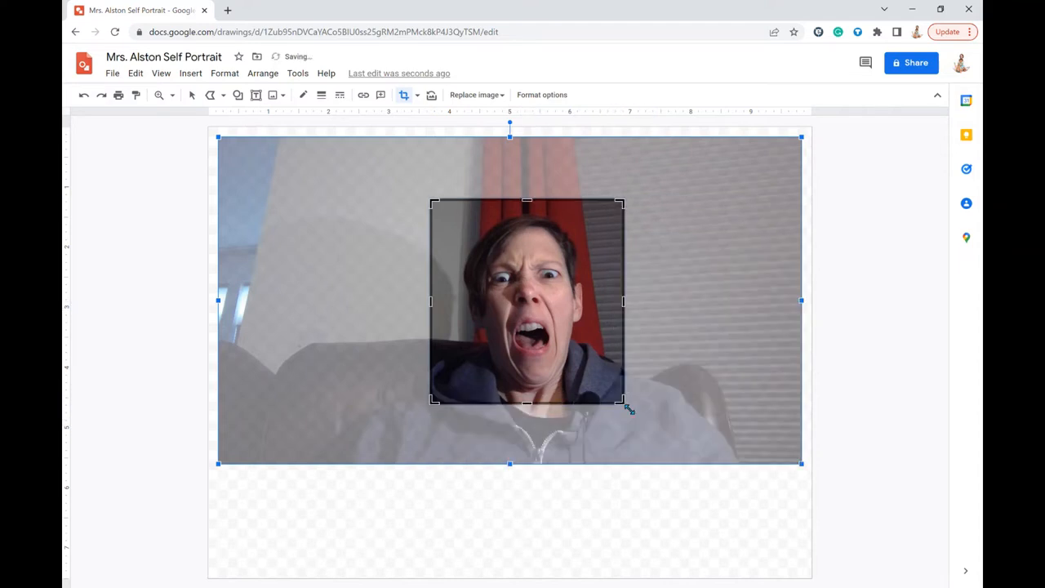
{"action": "left_click_drag", "start_coordinate": [624, 403], "coordinate": [635, 436]}
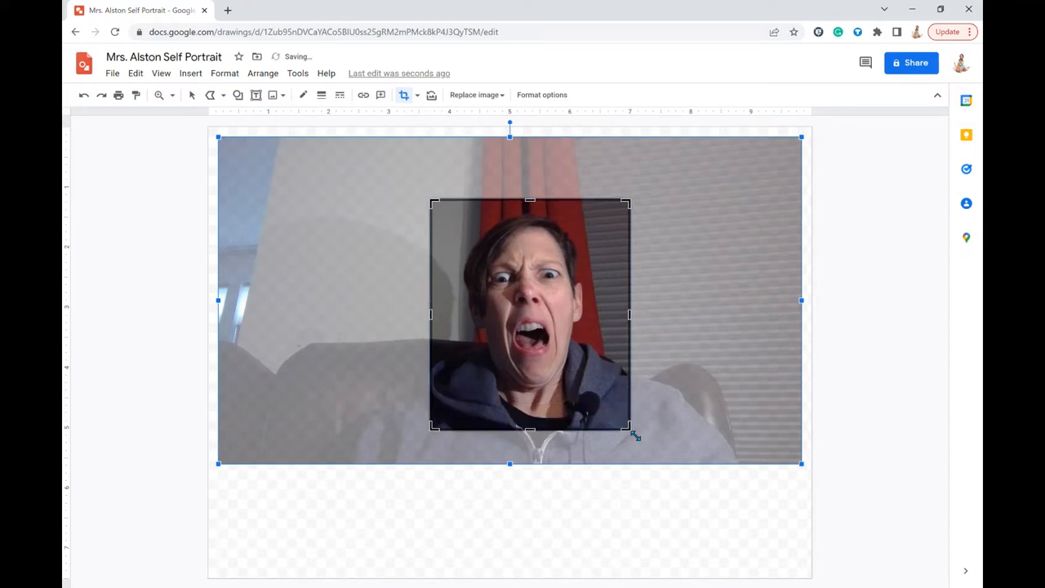
{"action": "key", "text": "Return"}
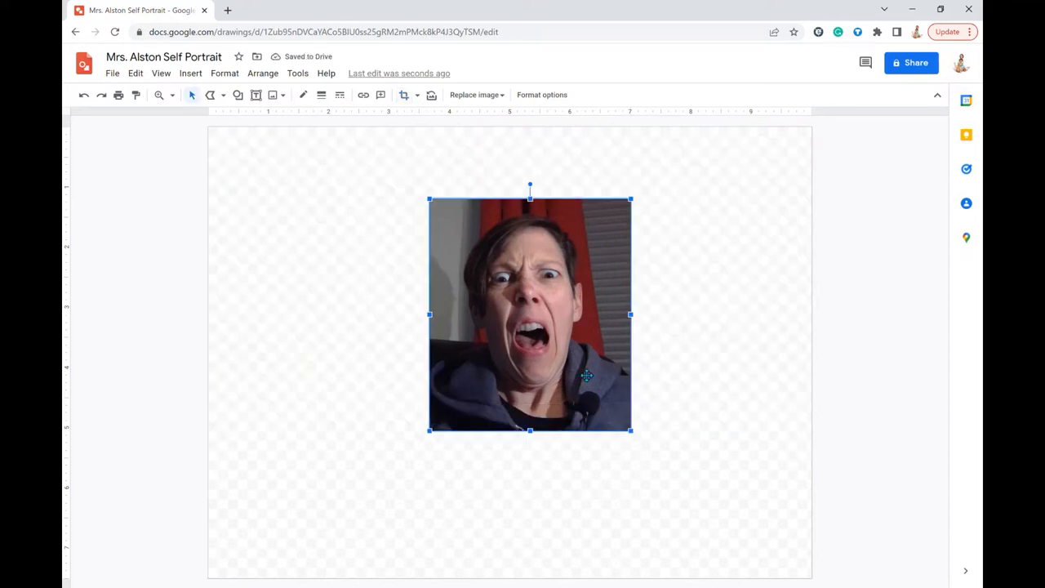
Enlarge the cropped photo to the full height of the page and center it on the canvas
{"action": "left_click_drag", "start_coordinate": [471, 317], "coordinate": [341, 245]}
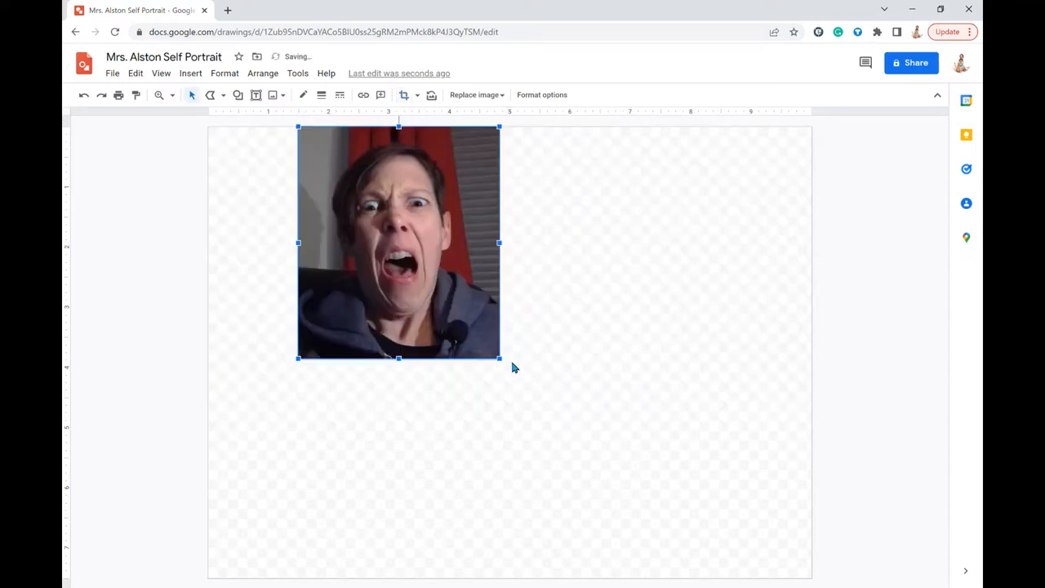
{"action": "left_click_drag", "start_coordinate": [505, 361], "coordinate": [698, 499]}
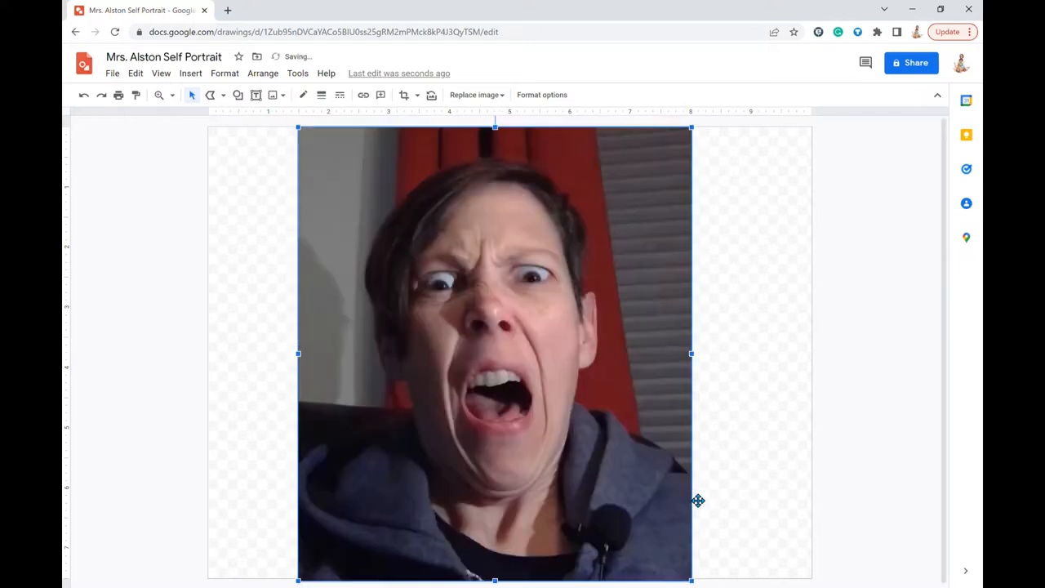
{"action": "left_click_drag", "start_coordinate": [565, 462], "coordinate": [579, 459]}
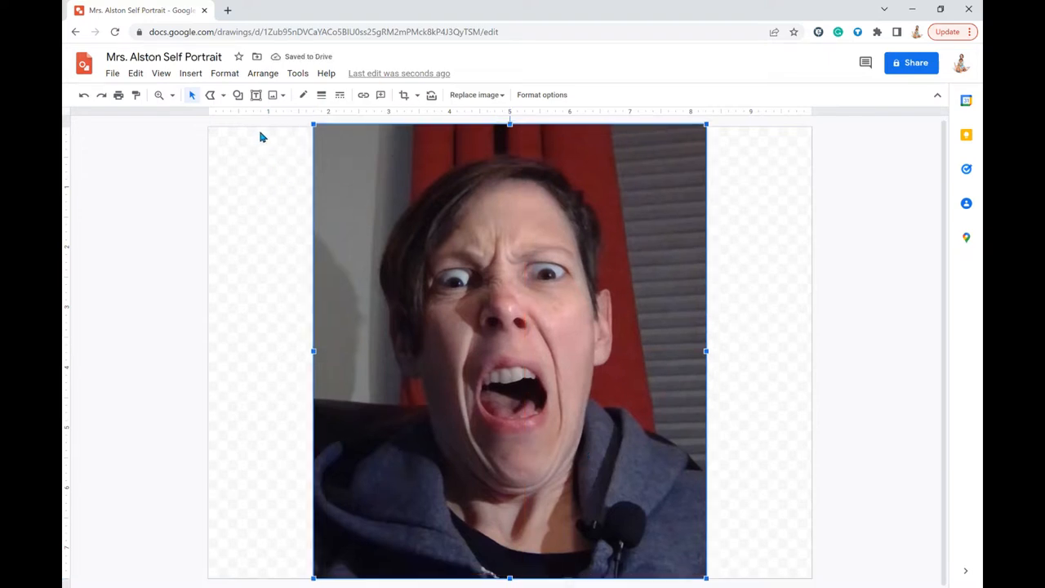
{"action": "left_click", "coordinate": [226, 96]}
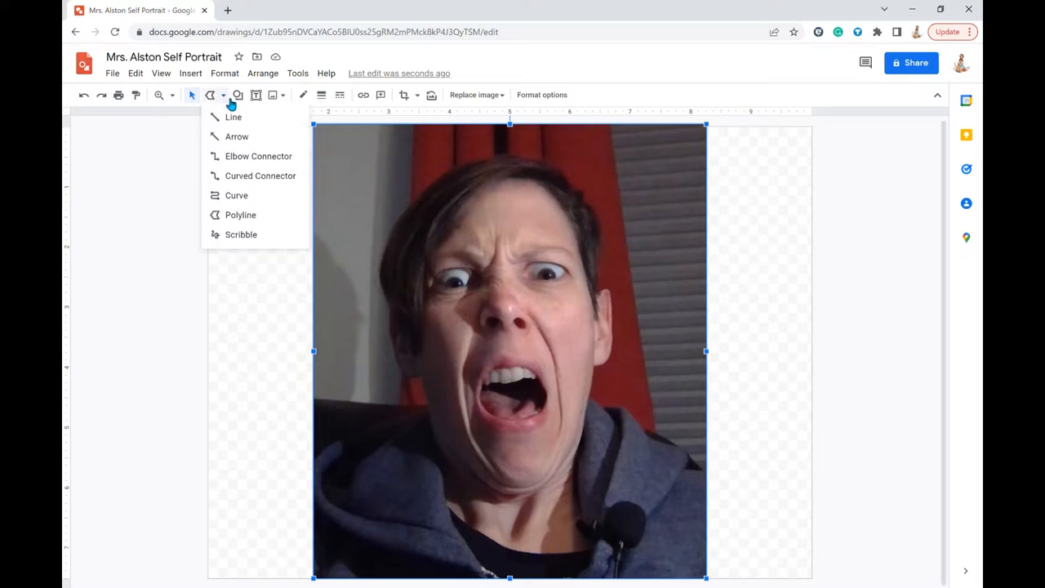
{"action": "left_click", "coordinate": [242, 197]}
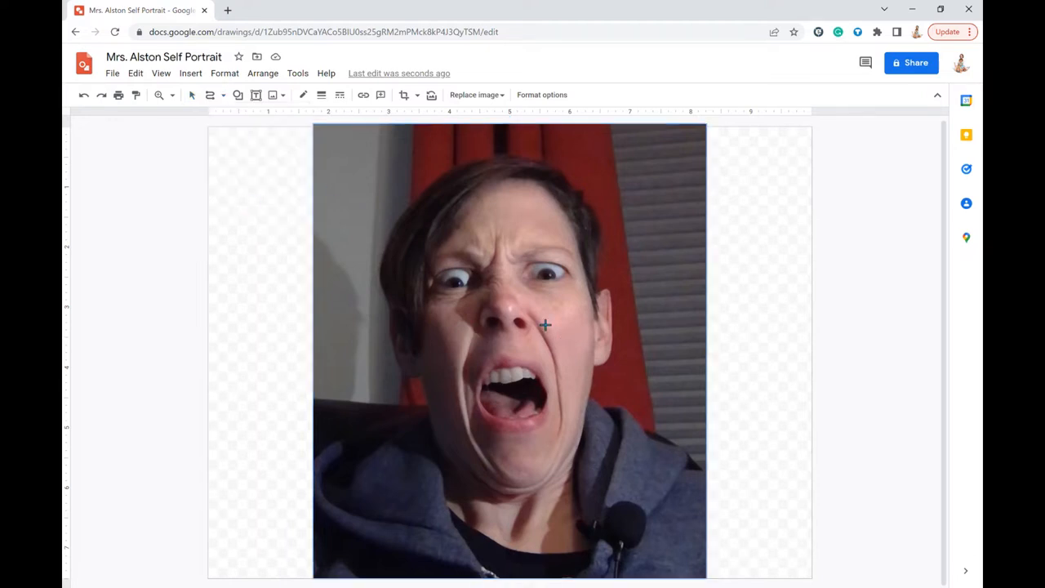
{"action": "left_click", "coordinate": [173, 98]}
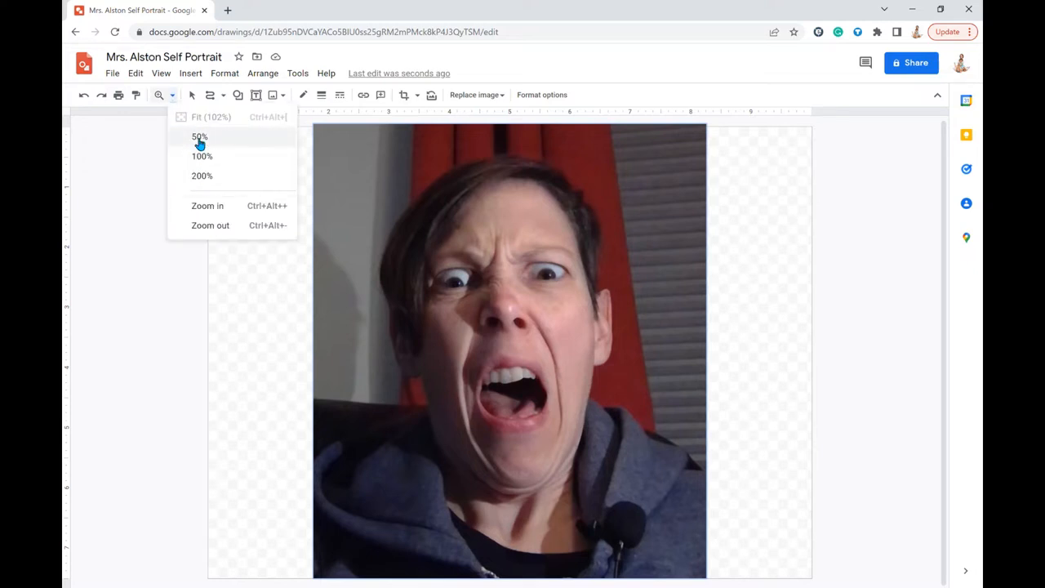
{"action": "left_click", "coordinate": [216, 211]}
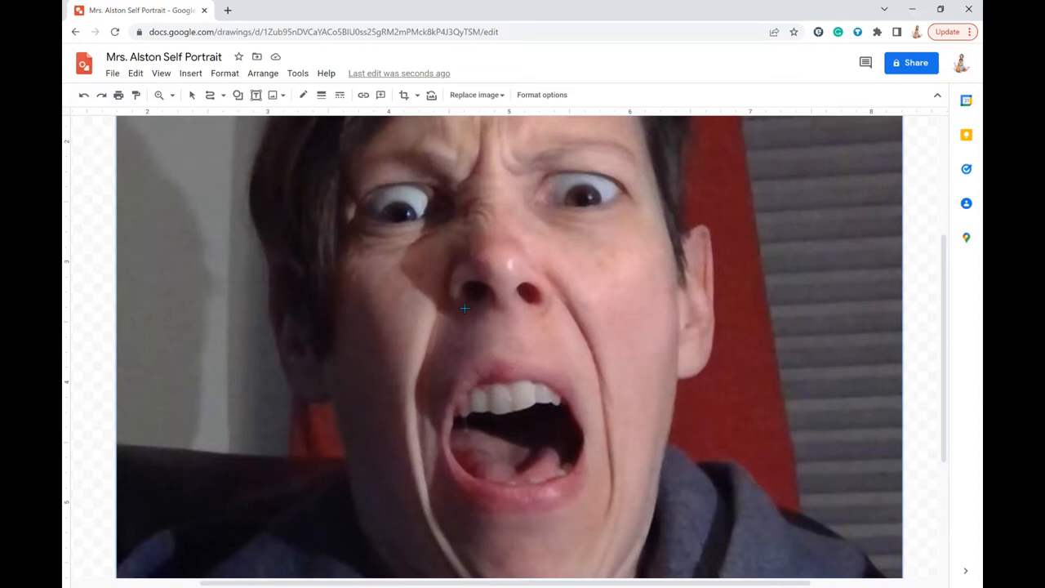
{"action": "key", "text": "ctrl+minus"}
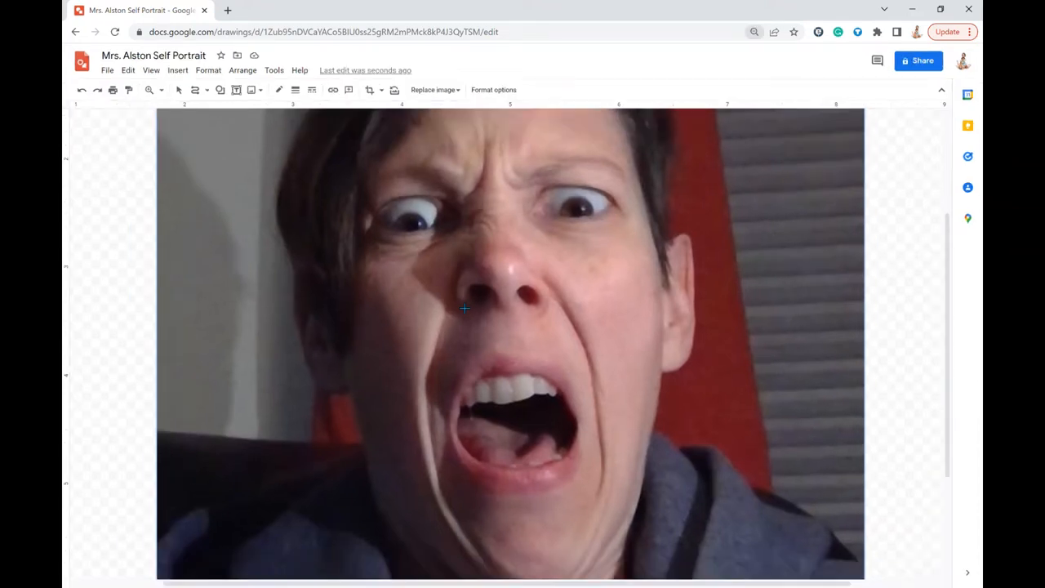
{"action": "left_click_drag", "start_coordinate": [461, 302], "coordinate": [588, 326]}
{"action": "key", "text": "ctrl+minus"}
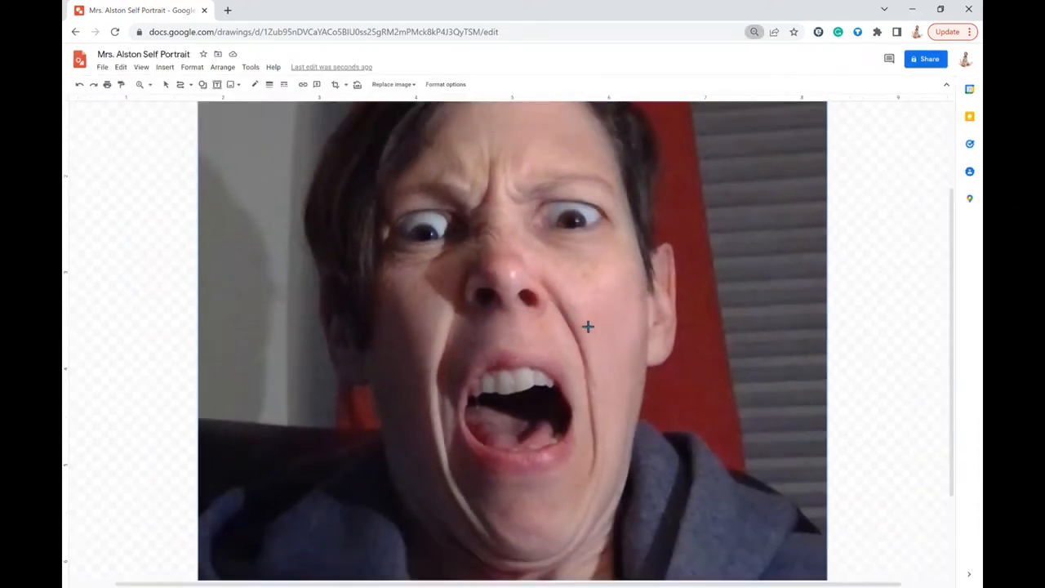
{"action": "key", "text": "ctrl+minus"}
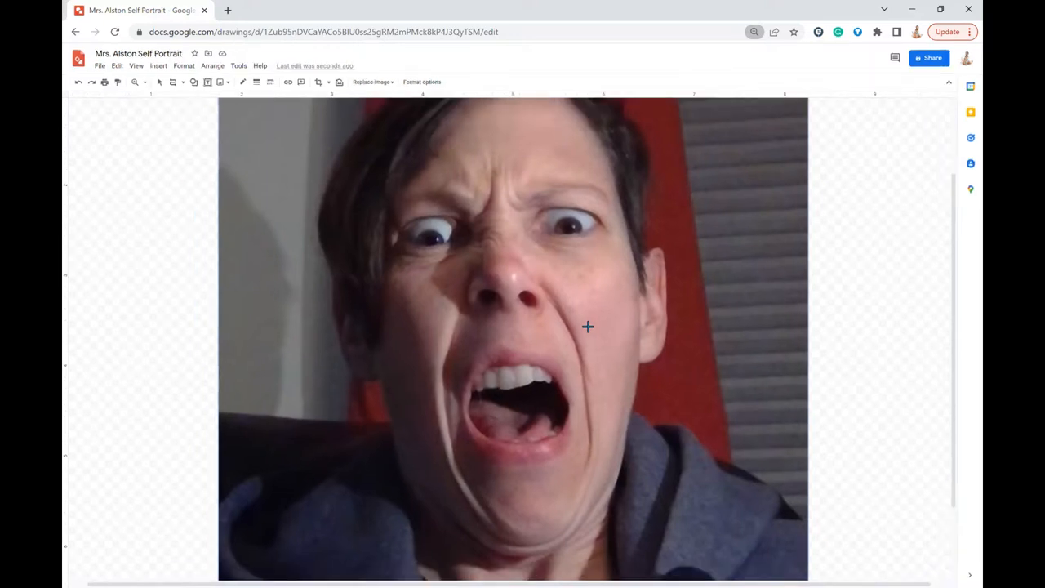
{"action": "key", "text": "ctrl+minus"}
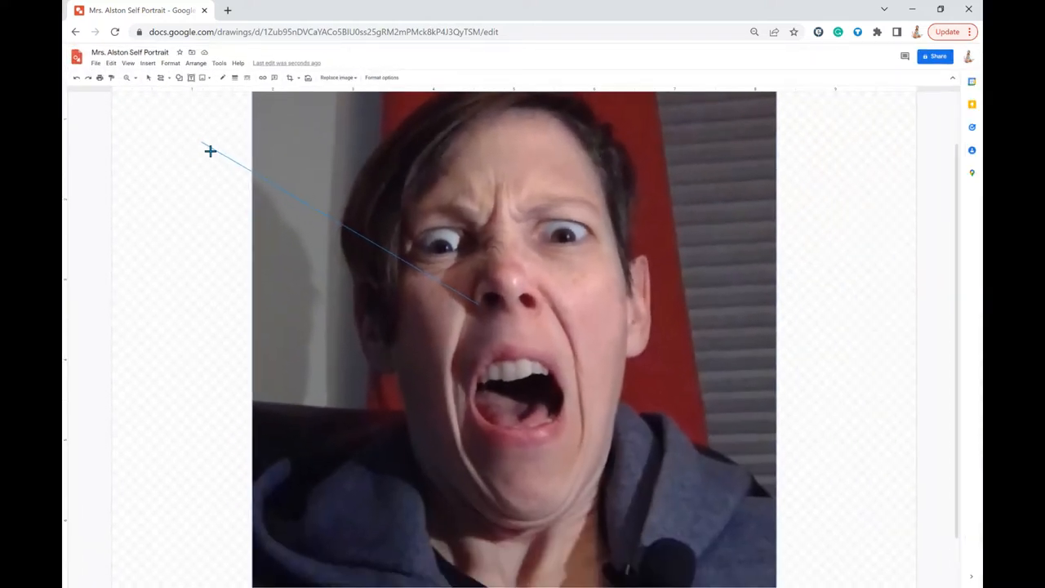
{"action": "key", "text": "ctrl+plus"}
{"action": "key", "text": "ctrl+plus"}
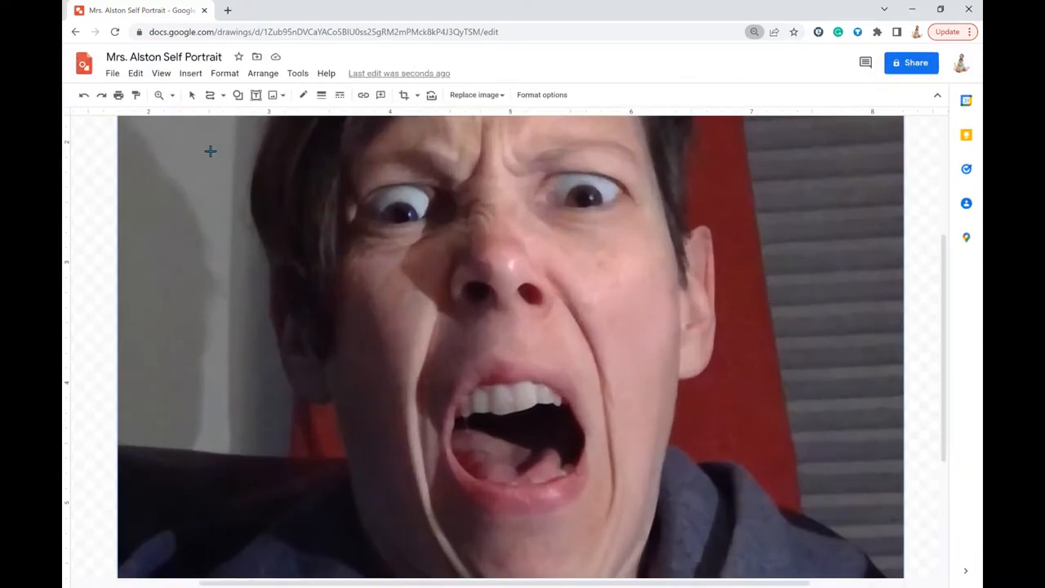
{"action": "mouse_move", "coordinate": [457, 300]}
{"action": "left_mouse_down"}
{"action": "mouse_move", "coordinate": [445, 347]}
{"action": "mouse_move", "coordinate": [177, 198]}
{"action": "mouse_move", "coordinate": [186, 115]}
{"action": "mouse_move", "coordinate": [174, 99]}
{"action": "left_mouse_up"}
{"action": "left_click", "coordinate": [172, 96]}
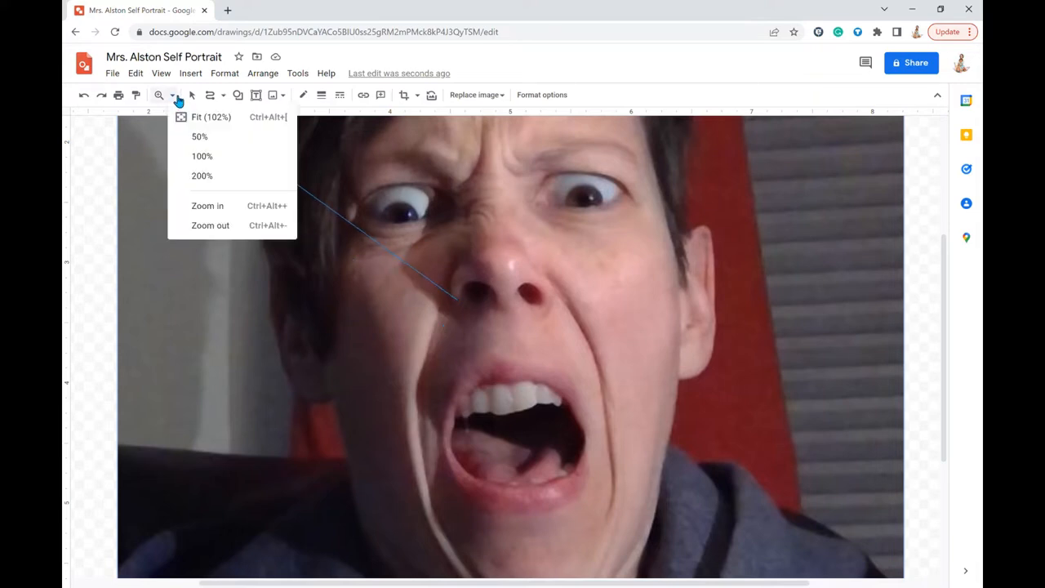
{"action": "left_click", "coordinate": [207, 162]}
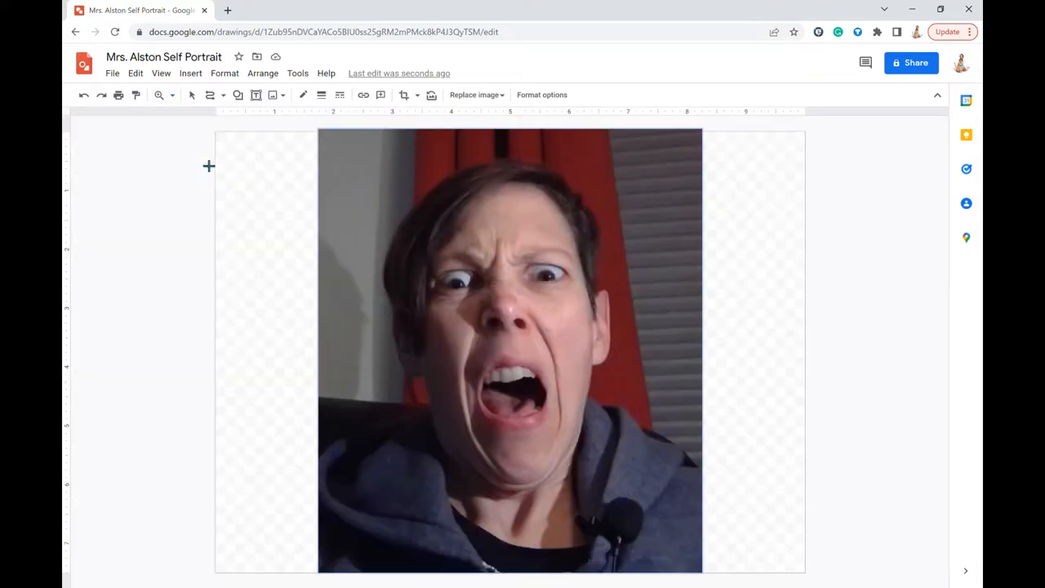
{"action": "left_click", "coordinate": [224, 97]}
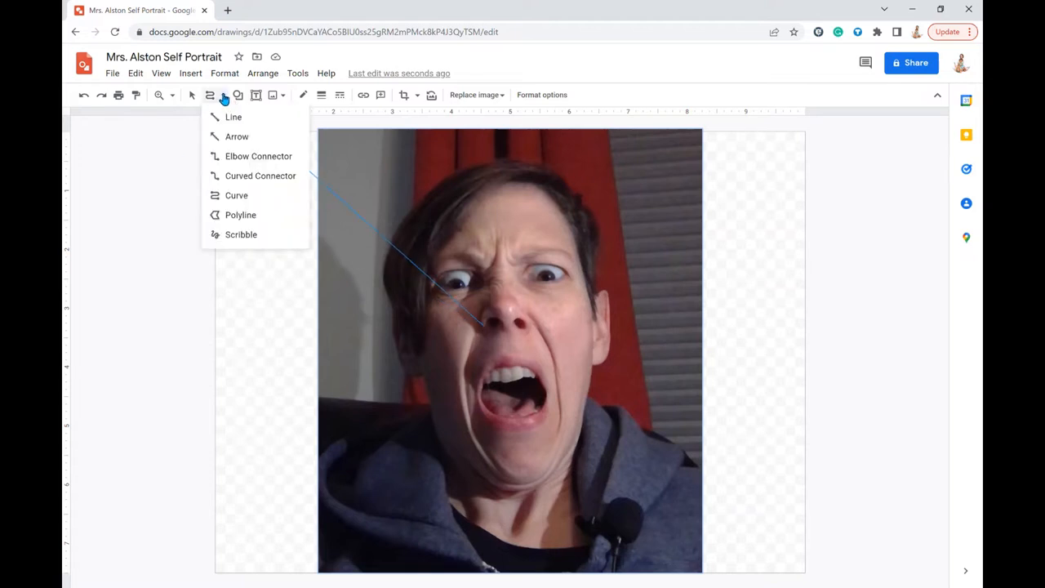
{"action": "left_click", "coordinate": [194, 98]}
Trace the face outline along the hairline, cheeks and chin with a closed Curve shape and make its fill transparent
{"action": "left_click", "coordinate": [226, 97]}
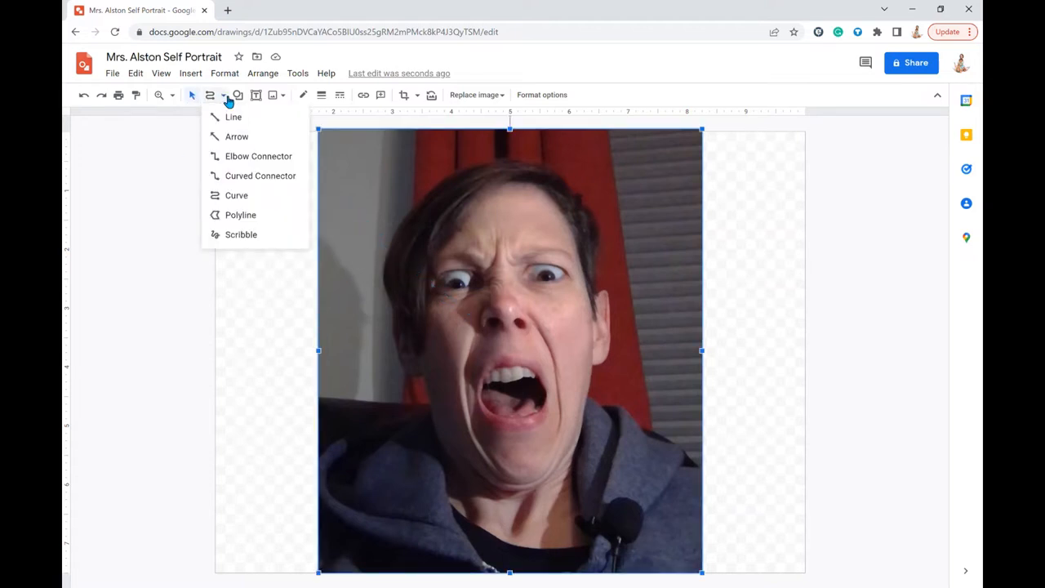
{"action": "left_click", "coordinate": [237, 196]}
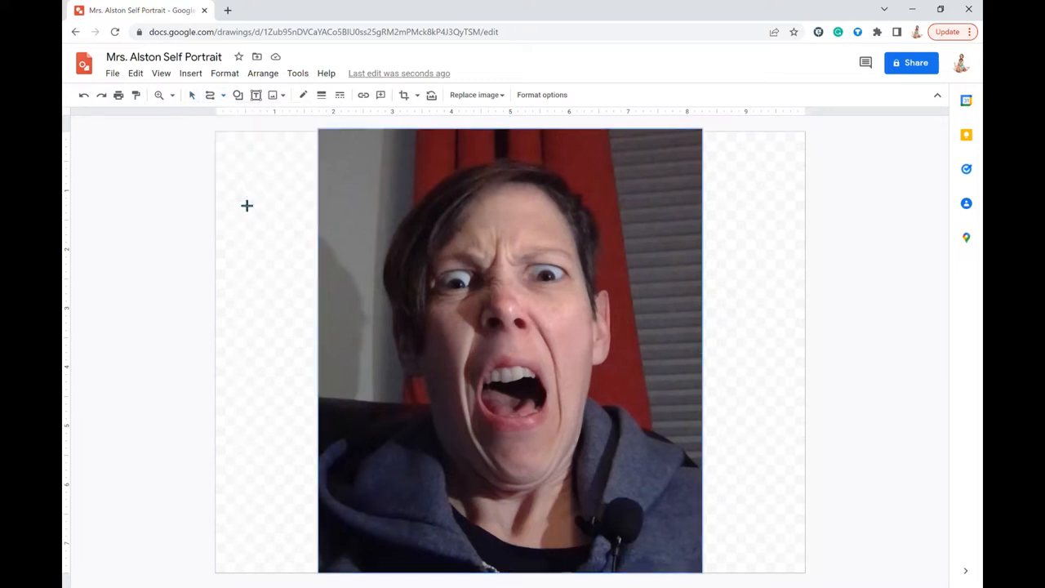
{"action": "left_click", "coordinate": [597, 298]}
{"action": "left_click", "coordinate": [573, 221]}
{"action": "left_click", "coordinate": [544, 187]}
{"action": "left_click", "coordinate": [546, 193]}
{"action": "left_click", "coordinate": [513, 179]}
{"action": "left_click", "coordinate": [481, 185]}
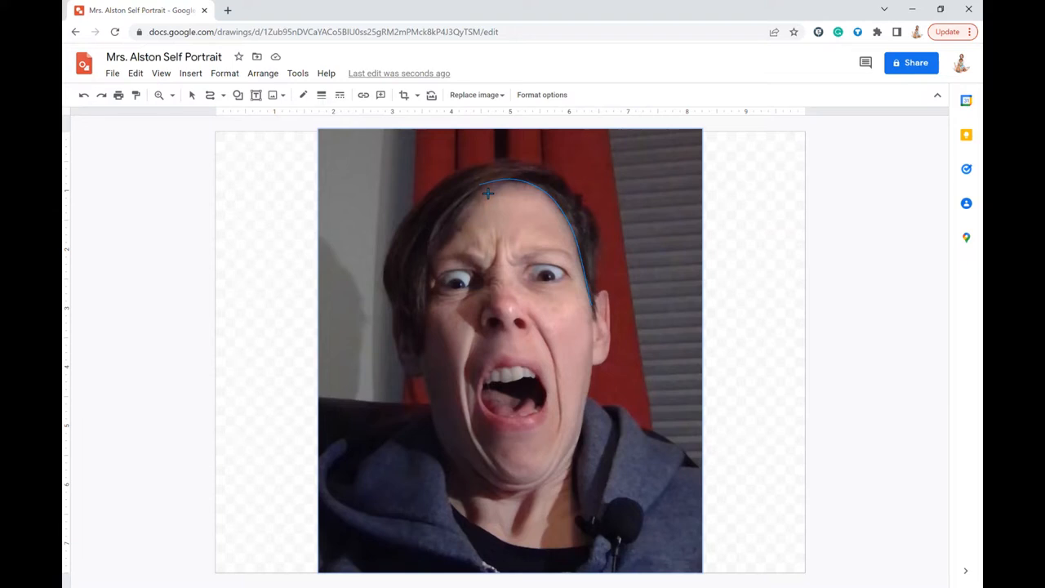
{"action": "left_click", "coordinate": [425, 261]}
{"action": "left_click", "coordinate": [426, 378]}
{"action": "left_click", "coordinate": [544, 498]}
{"action": "left_click", "coordinate": [601, 312]}
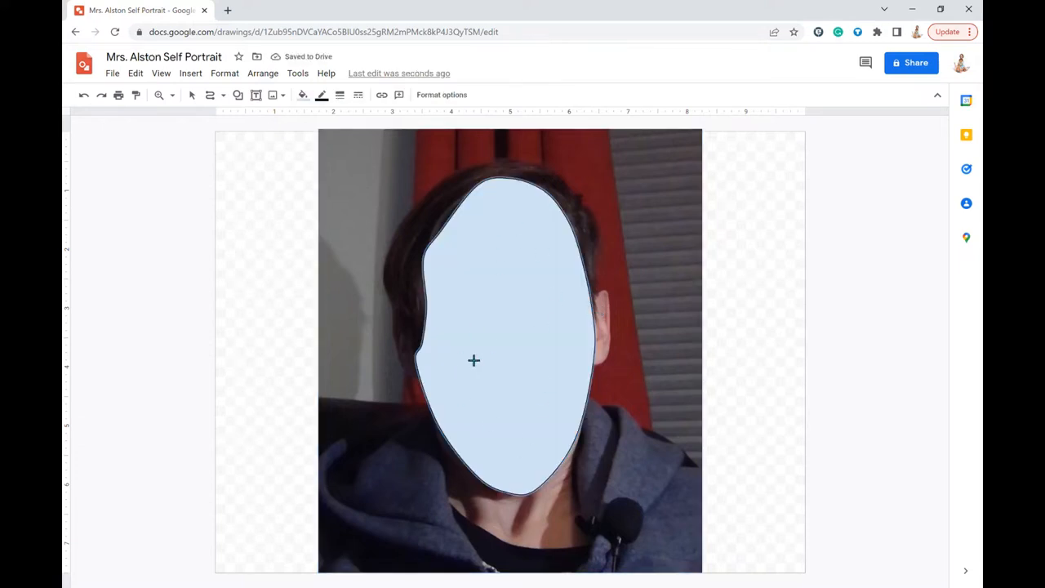
{"action": "left_click", "coordinate": [310, 96]}
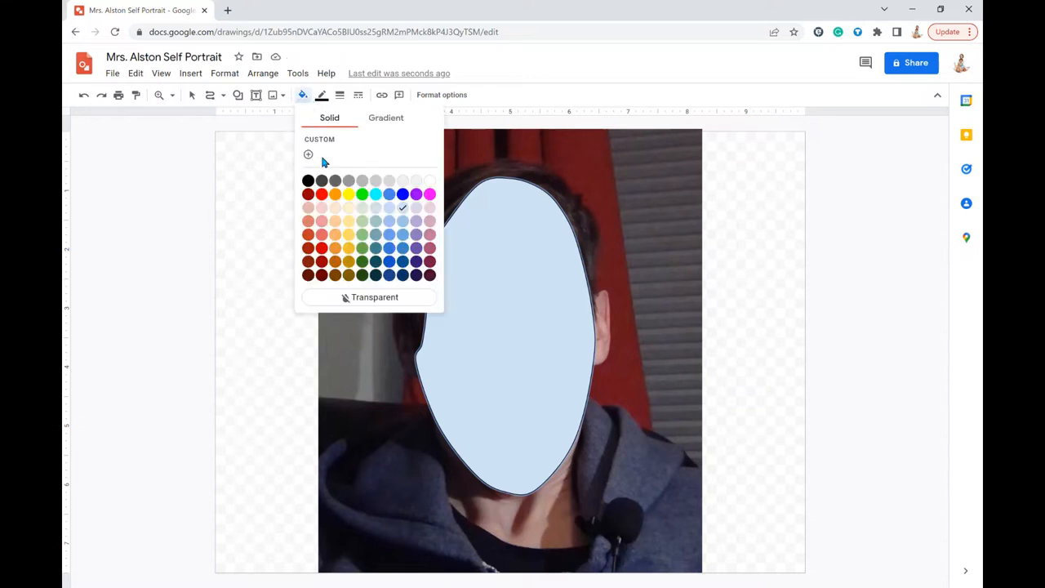
{"action": "left_click", "coordinate": [378, 299]}
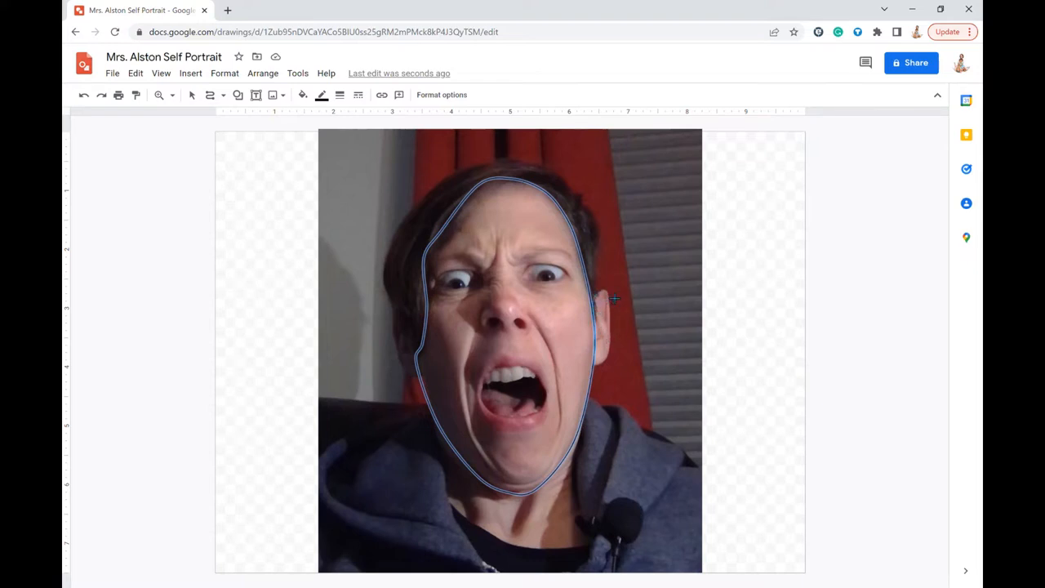
Trace the ear beside the red curtain with a closed curve and make its fill transparent
{"action": "left_click", "coordinate": [609, 291]}
{"action": "left_click", "coordinate": [603, 376]}
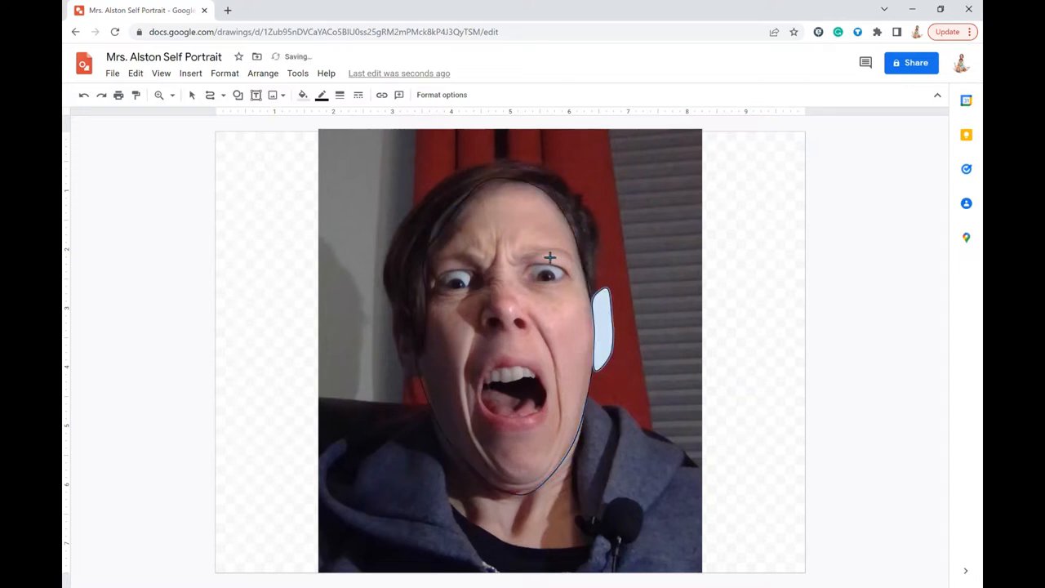
{"action": "left_click", "coordinate": [302, 96]}
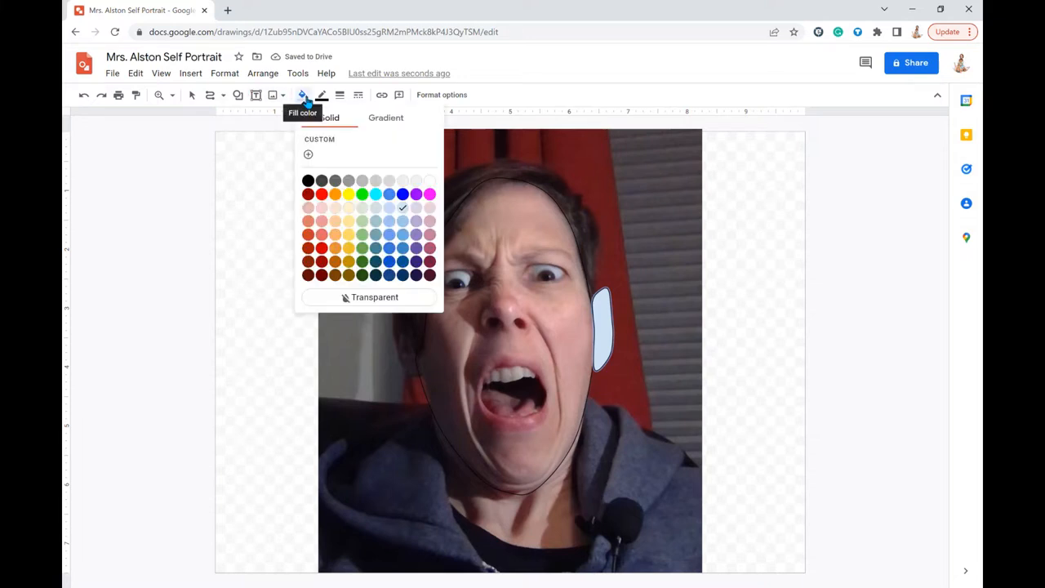
{"action": "left_click", "coordinate": [366, 299]}
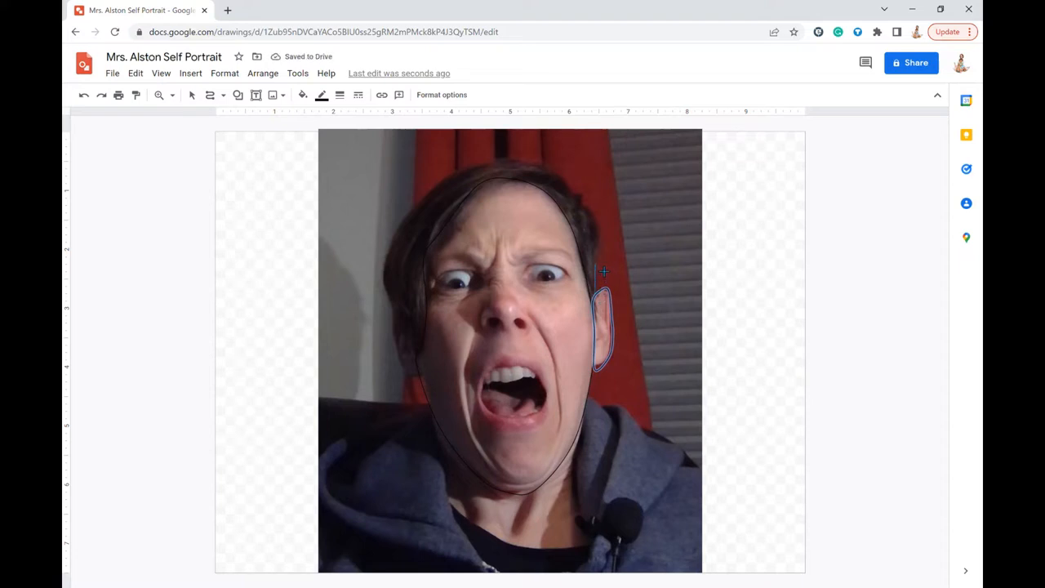
Try to trace the hair with a curve around the head and back along the hairline, and undo it
{"action": "left_click_drag", "start_coordinate": [604, 271], "coordinate": [594, 211]}
{"action": "mouse_move", "coordinate": [578, 200]}
{"action": "left_mouse_down"}
{"action": "mouse_move", "coordinate": [561, 173]}
{"action": "mouse_move", "coordinate": [518, 164]}
{"action": "mouse_move", "coordinate": [477, 171]}
{"action": "mouse_move", "coordinate": [418, 211]}
{"action": "mouse_move", "coordinate": [391, 271]}
{"action": "mouse_move", "coordinate": [393, 300]}
{"action": "mouse_move", "coordinate": [428, 371]}
{"action": "mouse_move", "coordinate": [437, 264]}
{"action": "mouse_move", "coordinate": [477, 190]}
{"action": "mouse_move", "coordinate": [548, 196]}
{"action": "mouse_move", "coordinate": [581, 228]}
{"action": "left_mouse_up"}
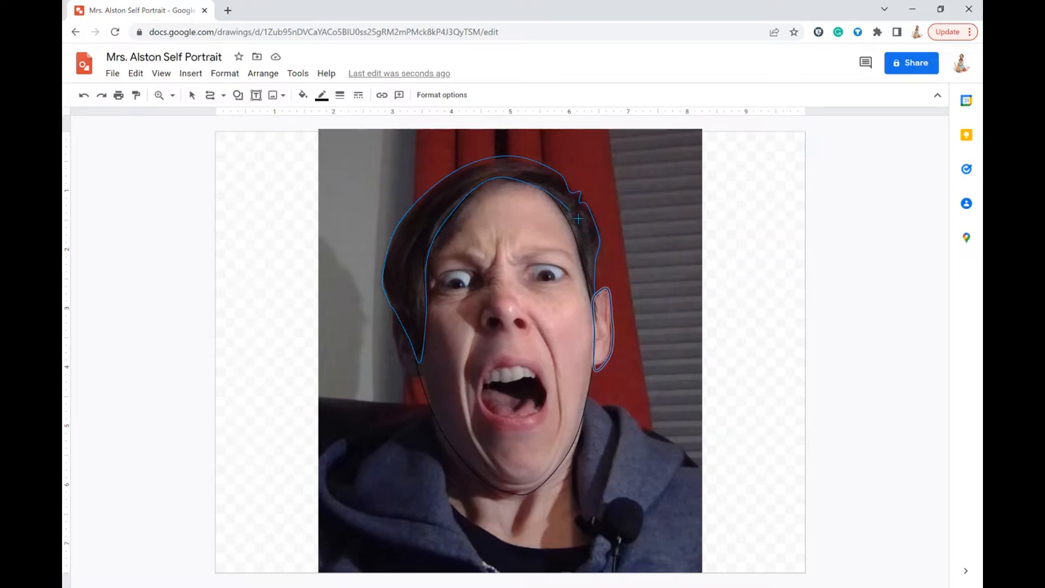
{"action": "double_click", "coordinate": [581, 219]}
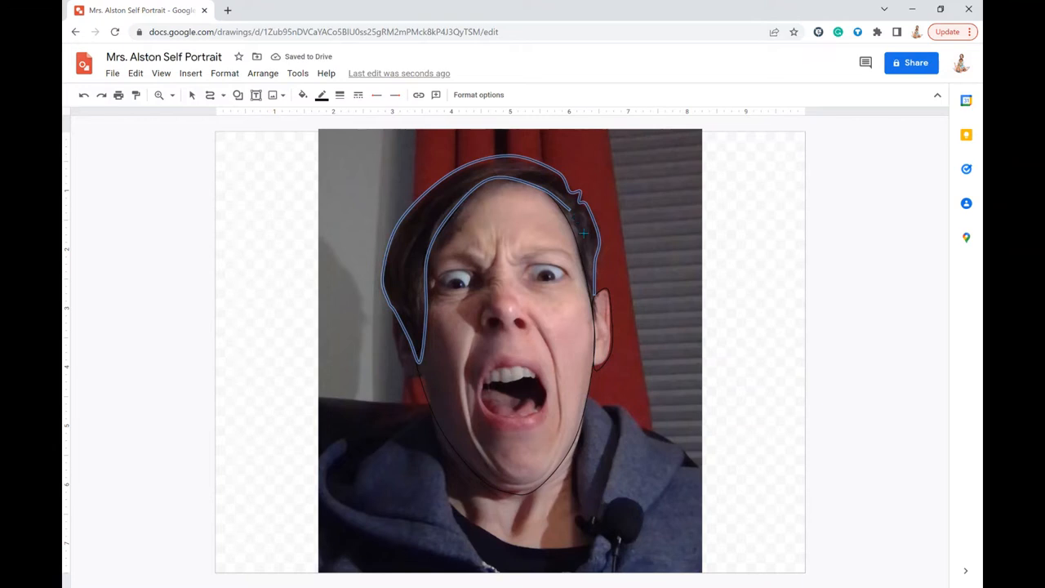
{"action": "double_click", "coordinate": [602, 306]}
{"action": "key", "text": "ctrl+z"}
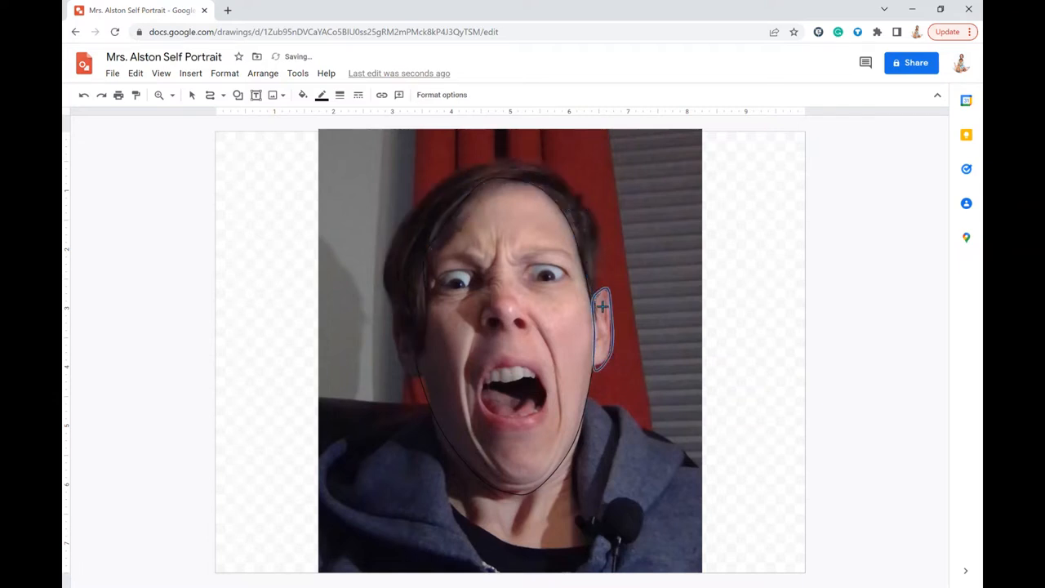
Trace the hair as a closed curve around the head and back along the hairline, and make its fill transparent
{"action": "left_click", "coordinate": [603, 306]}
{"action": "left_click", "coordinate": [603, 258]}
{"action": "mouse_move", "coordinate": [572, 184]}
{"action": "left_mouse_down"}
{"action": "mouse_move", "coordinate": [531, 162]}
{"action": "mouse_move", "coordinate": [483, 163]}
{"action": "mouse_move", "coordinate": [453, 179]}
{"action": "mouse_move", "coordinate": [403, 238]}
{"action": "mouse_move", "coordinate": [385, 271]}
{"action": "mouse_move", "coordinate": [390, 297]}
{"action": "left_mouse_up"}
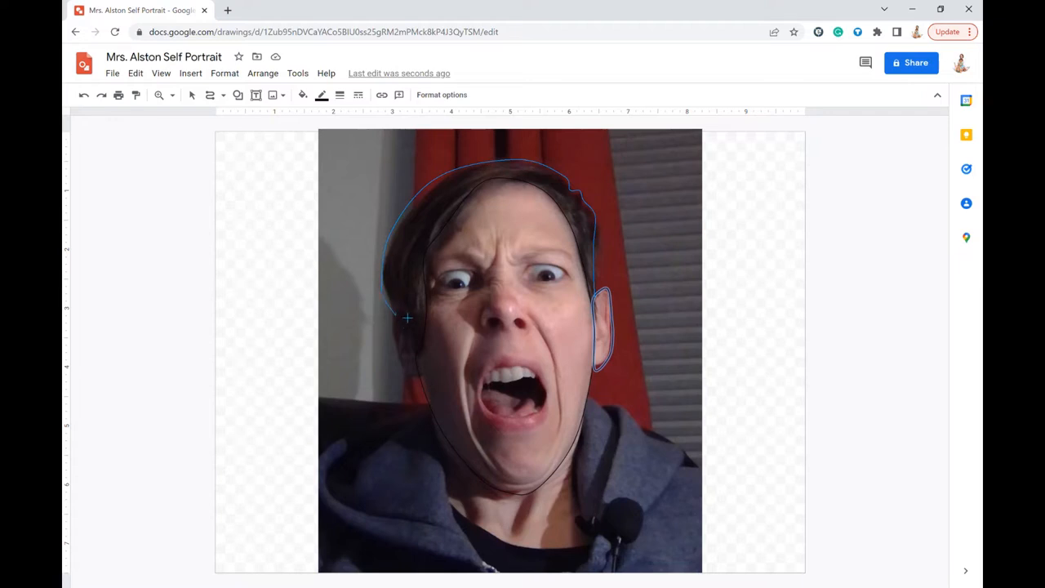
{"action": "left_click_drag", "start_coordinate": [407, 318], "coordinate": [413, 312]}
{"action": "mouse_move", "coordinate": [420, 350]}
{"action": "left_mouse_down"}
{"action": "mouse_move", "coordinate": [426, 367]}
{"action": "mouse_move", "coordinate": [442, 210]}
{"action": "mouse_move", "coordinate": [478, 190]}
{"action": "mouse_move", "coordinate": [519, 183]}
{"action": "mouse_move", "coordinate": [575, 214]}
{"action": "mouse_move", "coordinate": [601, 307]}
{"action": "left_mouse_up"}
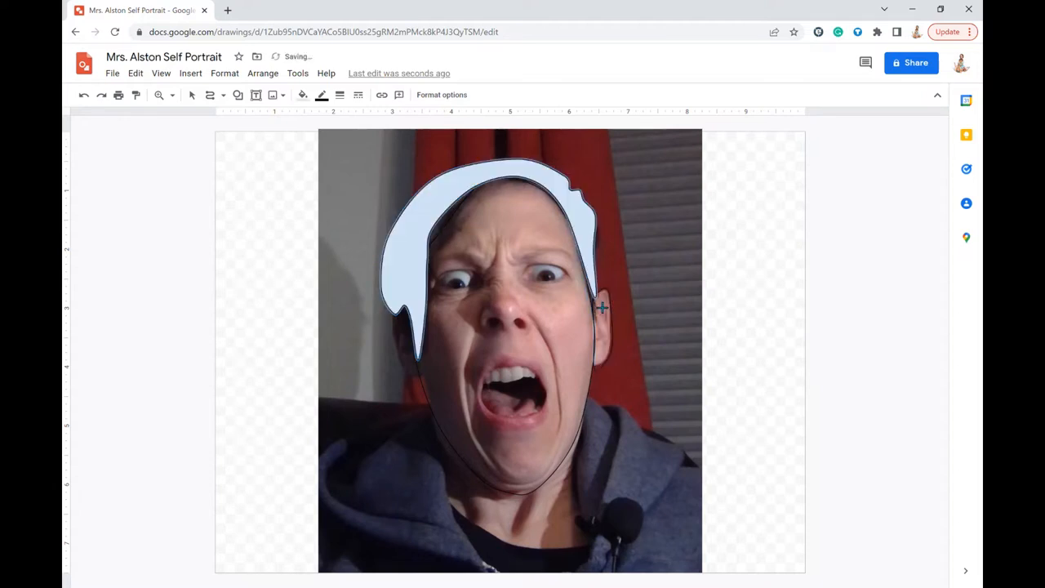
{"action": "left_click", "coordinate": [303, 95]}
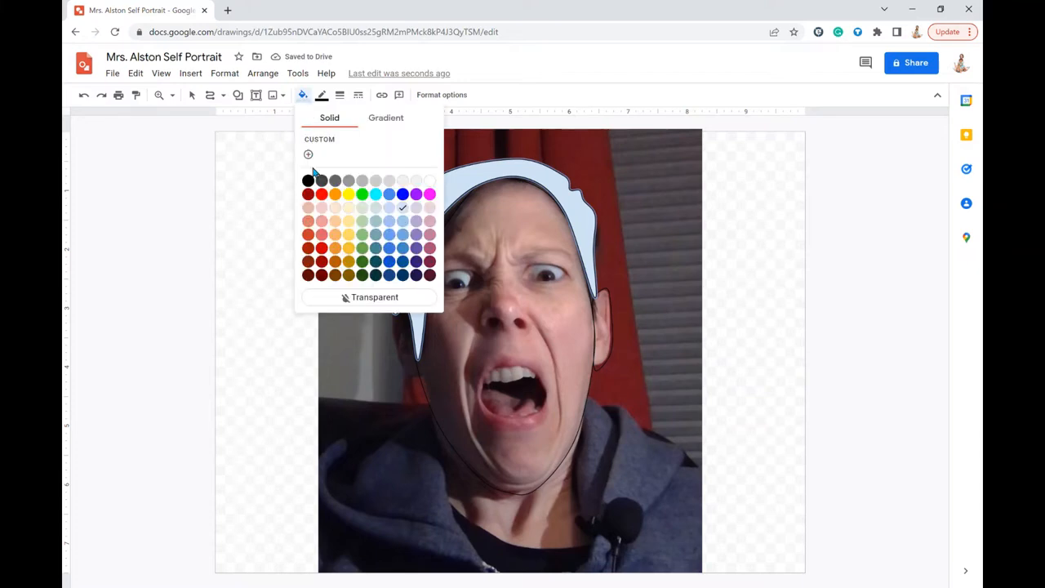
{"action": "left_click", "coordinate": [364, 299]}
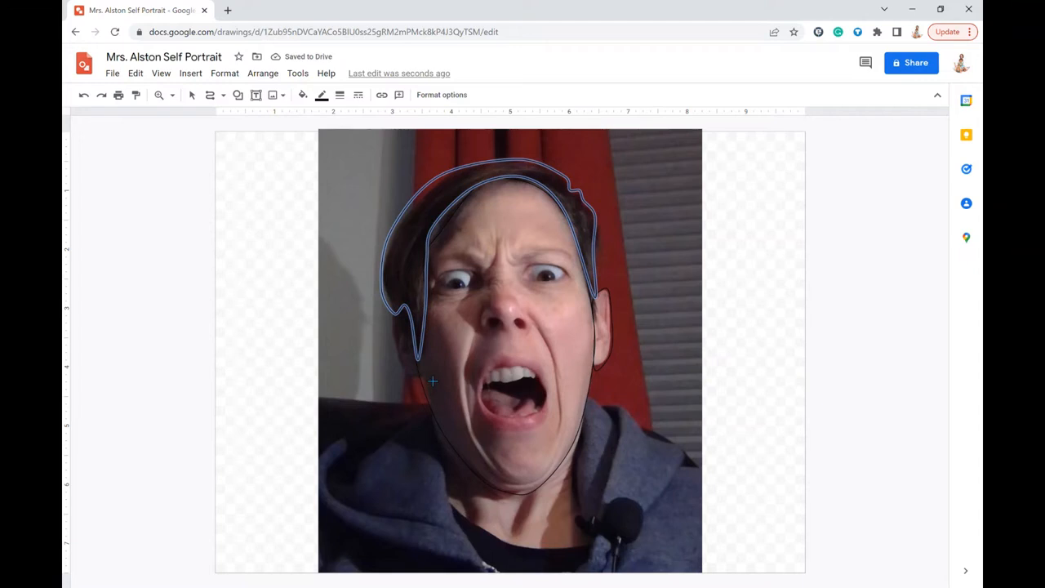
Trace the shadowed ear on the opposite side of the head with a closed curve and make its fill transparent
{"action": "left_click", "coordinate": [414, 379]}
{"action": "left_click", "coordinate": [401, 365]}
{"action": "left_click", "coordinate": [430, 383]}
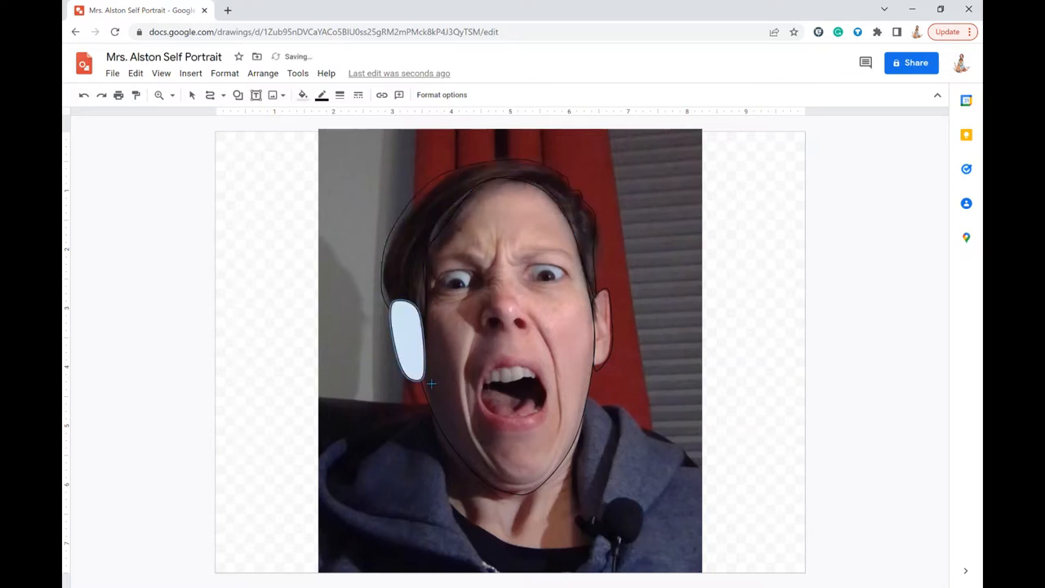
{"action": "left_click", "coordinate": [302, 95]}
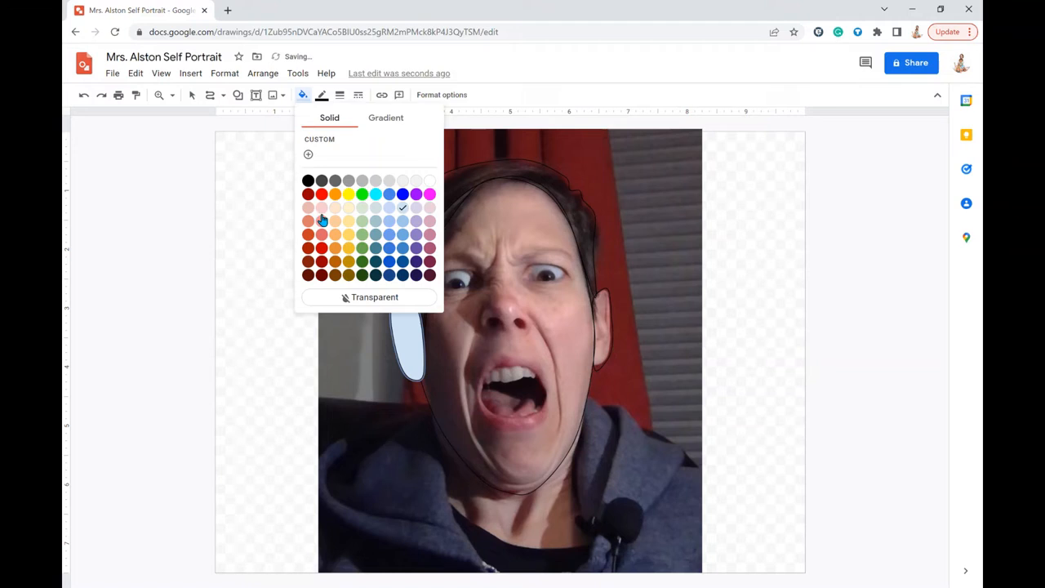
{"action": "left_click", "coordinate": [356, 297]}
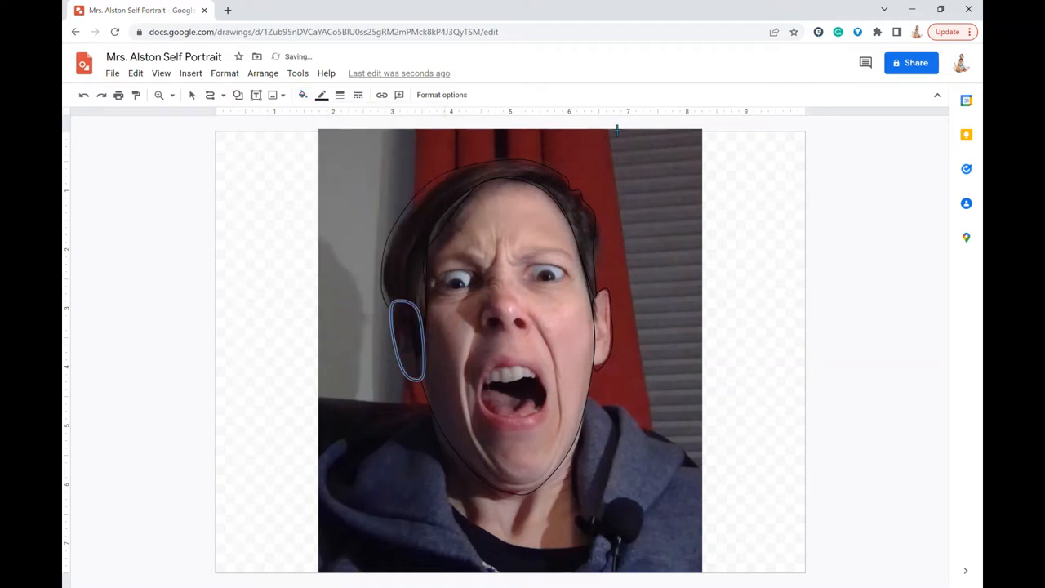
Trace the highlight across the top of the hair with a narrow closed curve and make its fill transparent
{"action": "left_click", "coordinate": [172, 95]}
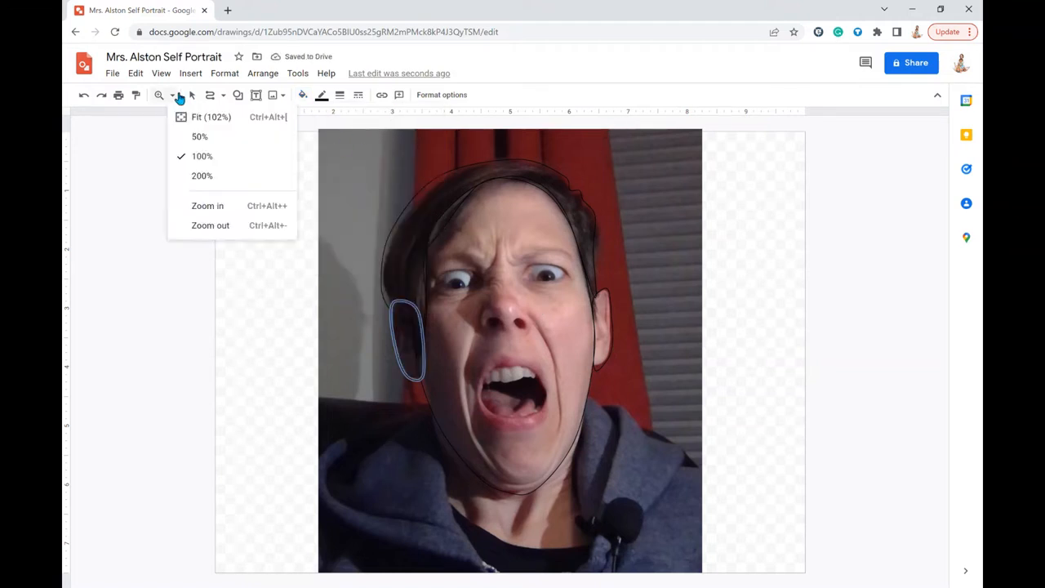
{"action": "left_click", "coordinate": [200, 185]}
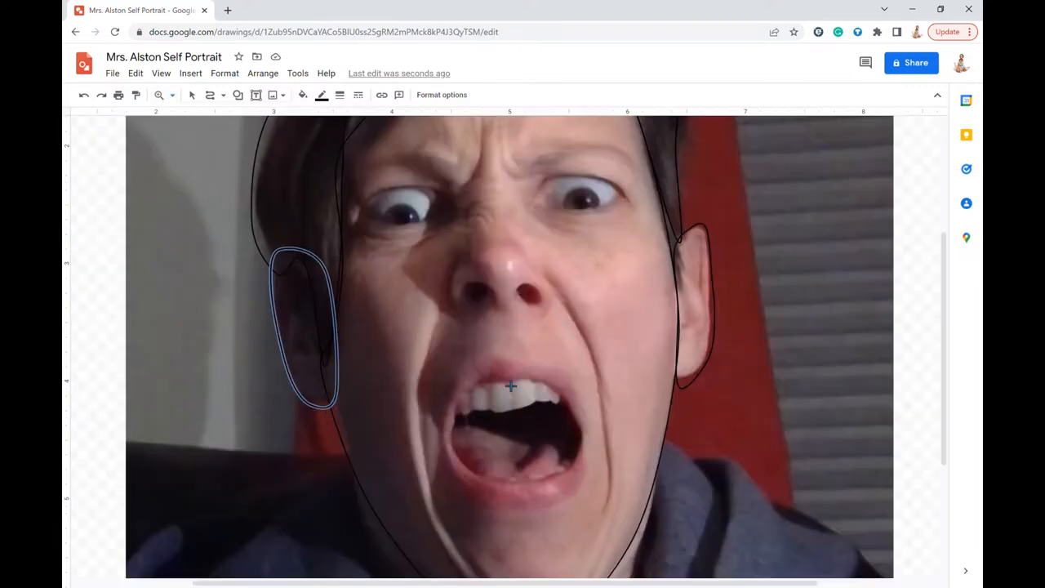
{"action": "scroll", "coordinate": [510, 386], "scroll_direction": "up", "scroll_amount": 3}
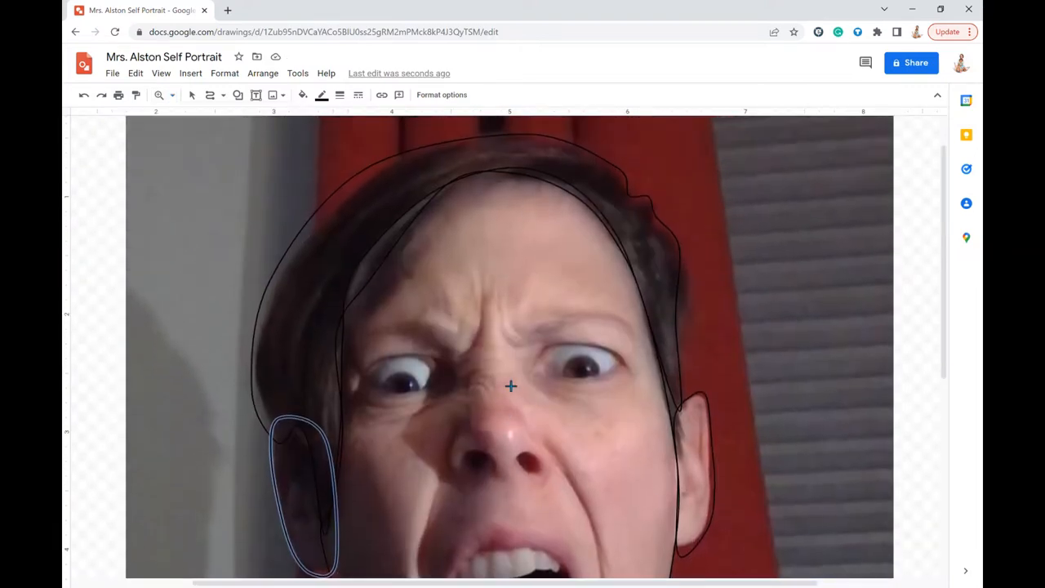
{"action": "scroll", "coordinate": [510, 386], "scroll_direction": "down", "scroll_amount": 1}
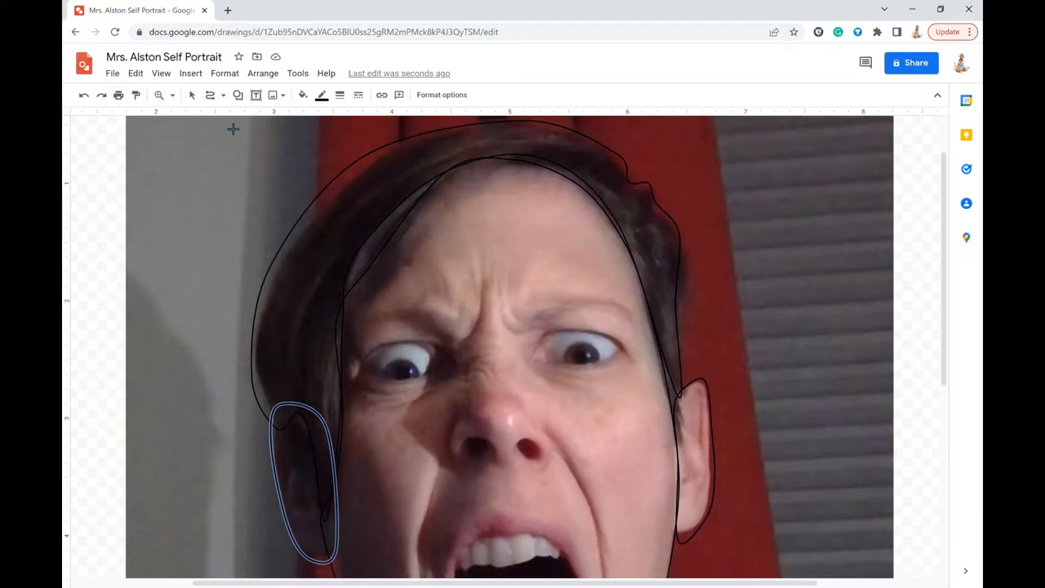
{"action": "scroll", "coordinate": [425, 281], "scroll_direction": "up", "scroll_amount": 1}
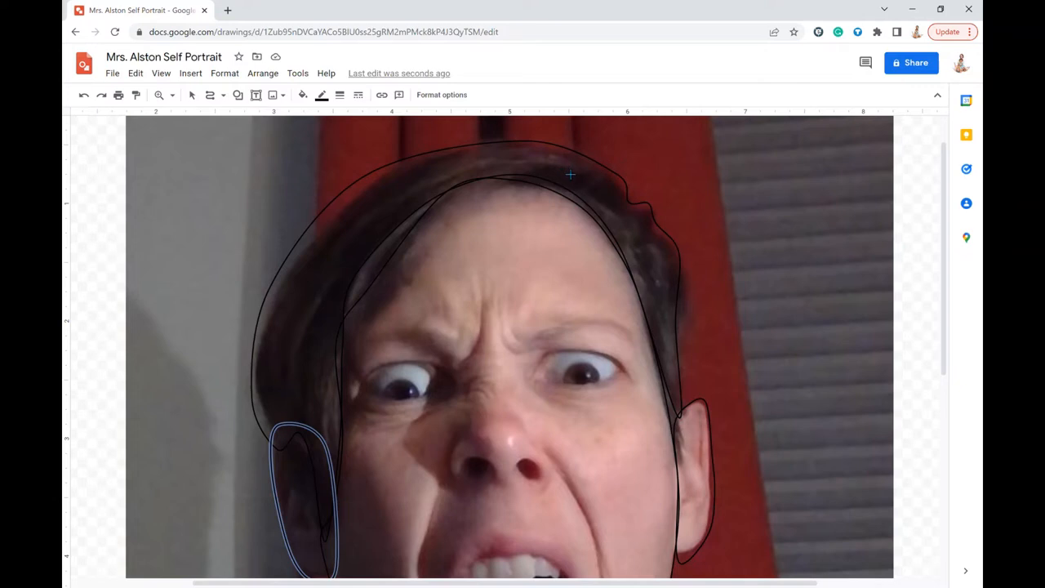
{"action": "mouse_move", "coordinate": [561, 173]}
{"action": "left_mouse_down"}
{"action": "mouse_move", "coordinate": [462, 173]}
{"action": "mouse_move", "coordinate": [359, 236]}
{"action": "mouse_move", "coordinate": [341, 265]}
{"action": "mouse_move", "coordinate": [349, 239]}
{"action": "mouse_move", "coordinate": [457, 166]}
{"action": "mouse_move", "coordinate": [530, 150]}
{"action": "mouse_move", "coordinate": [572, 164]}
{"action": "left_mouse_up"}
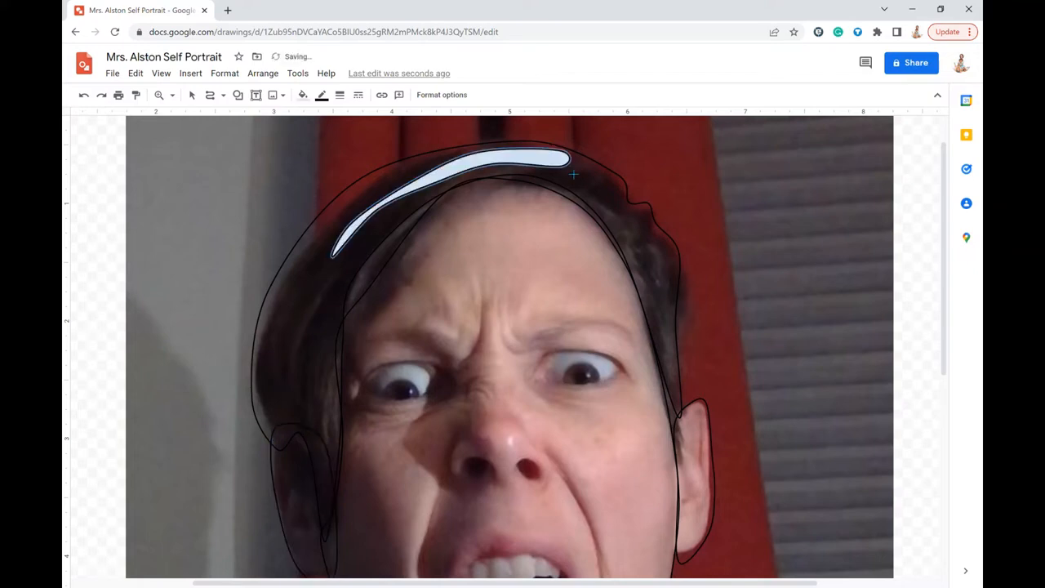
{"action": "left_click", "coordinate": [303, 94]}
{"action": "left_click", "coordinate": [364, 301]}
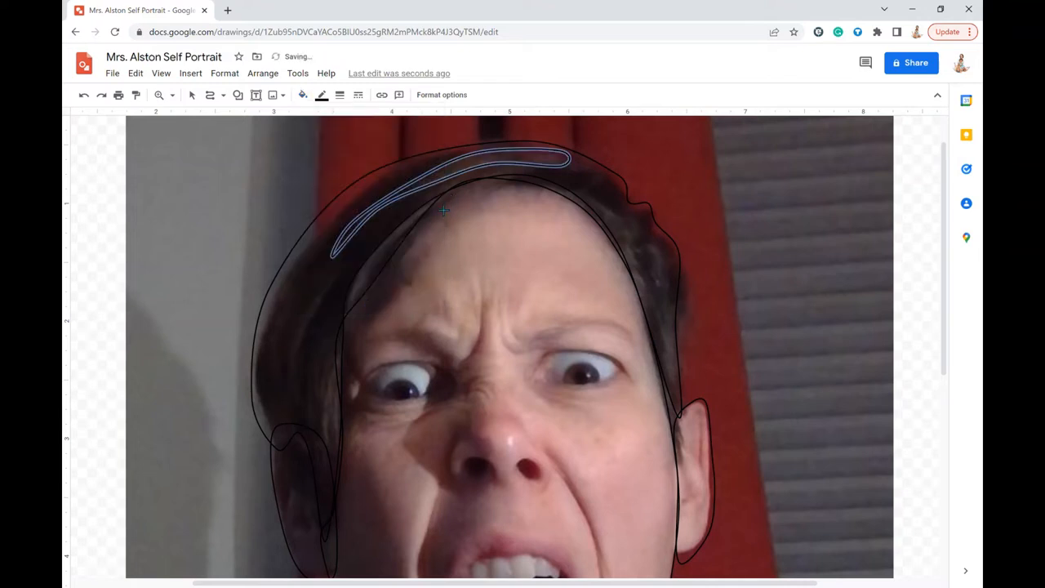
Trace the slim strand of hair along the shadowed side of the hairline with a closed curve and make its fill transparent
{"action": "left_click", "coordinate": [385, 255]}
{"action": "left_click", "coordinate": [342, 316]}
{"action": "left_click", "coordinate": [439, 213]}
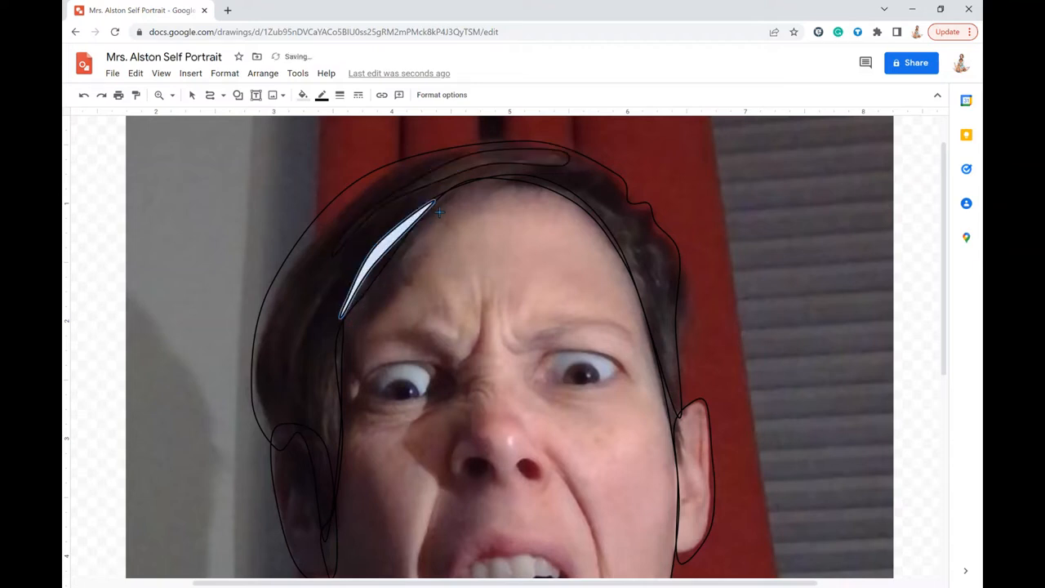
{"action": "left_click", "coordinate": [303, 96]}
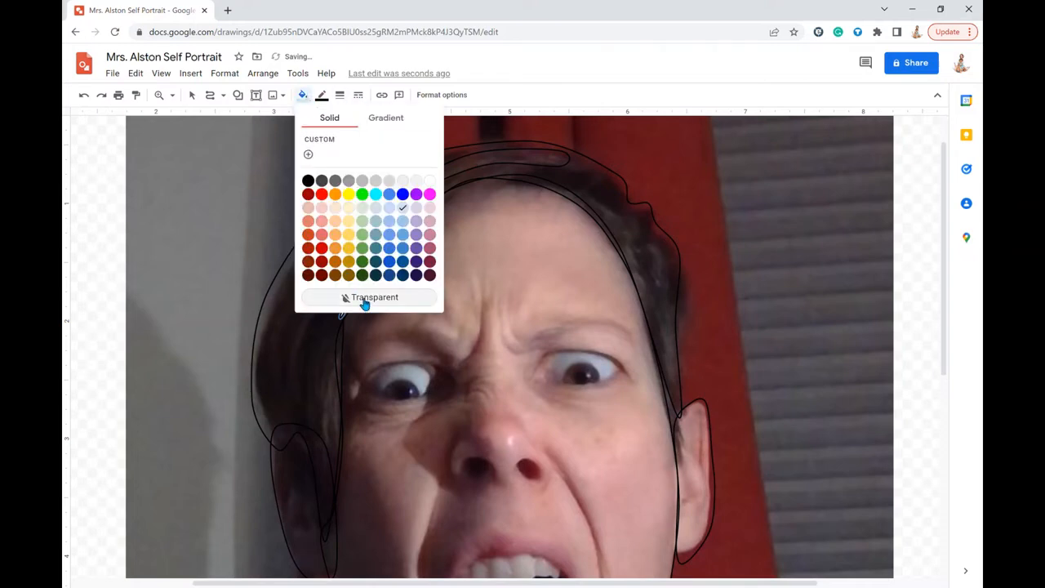
{"action": "left_click", "coordinate": [367, 298]}
Trace the light strip on the shadowed cheek from beside the nose to the chin as a closed curve with transparent fill
{"action": "scroll", "coordinate": [570, 309], "scroll_direction": "down", "scroll_amount": 5}
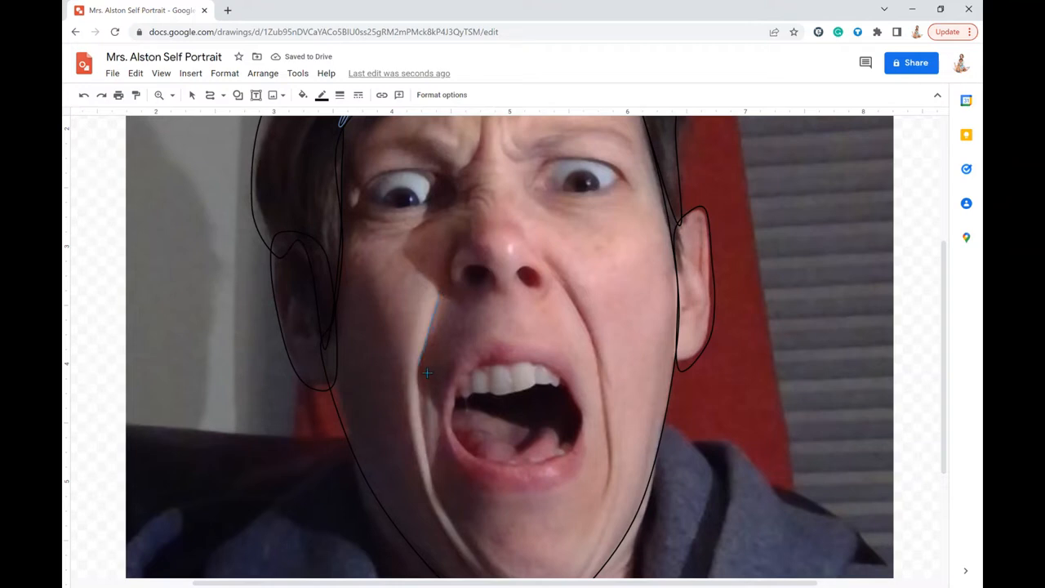
{"action": "scroll", "coordinate": [427, 373], "scroll_direction": "down", "scroll_amount": 1}
{"action": "mouse_move", "coordinate": [427, 374]}
{"action": "left_mouse_down"}
{"action": "mouse_move", "coordinate": [434, 290]}
{"action": "mouse_move", "coordinate": [432, 408]}
{"action": "mouse_move", "coordinate": [459, 478]}
{"action": "mouse_move", "coordinate": [486, 508]}
{"action": "left_mouse_up"}
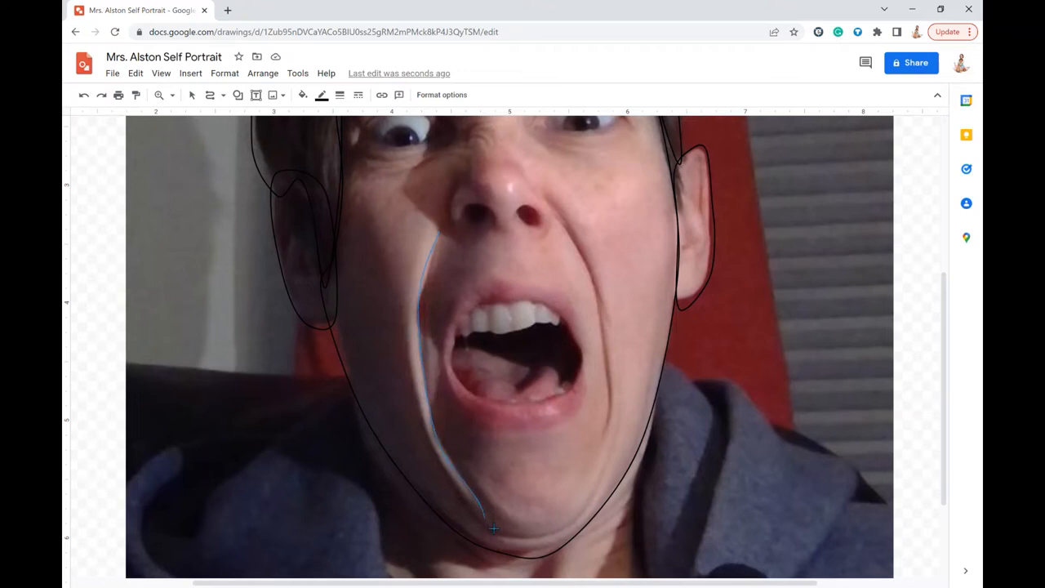
{"action": "mouse_move", "coordinate": [493, 531]}
{"action": "left_mouse_down"}
{"action": "mouse_move", "coordinate": [440, 464]}
{"action": "mouse_move", "coordinate": [405, 331]}
{"action": "mouse_move", "coordinate": [404, 237]}
{"action": "mouse_move", "coordinate": [420, 211]}
{"action": "mouse_move", "coordinate": [451, 242]}
{"action": "left_mouse_up"}
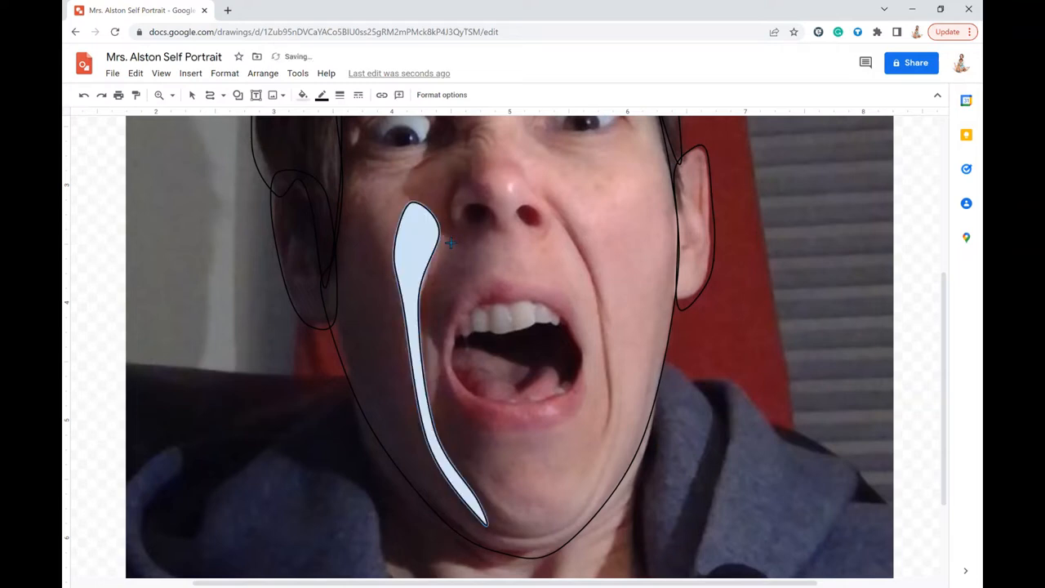
{"action": "left_click", "coordinate": [303, 95]}
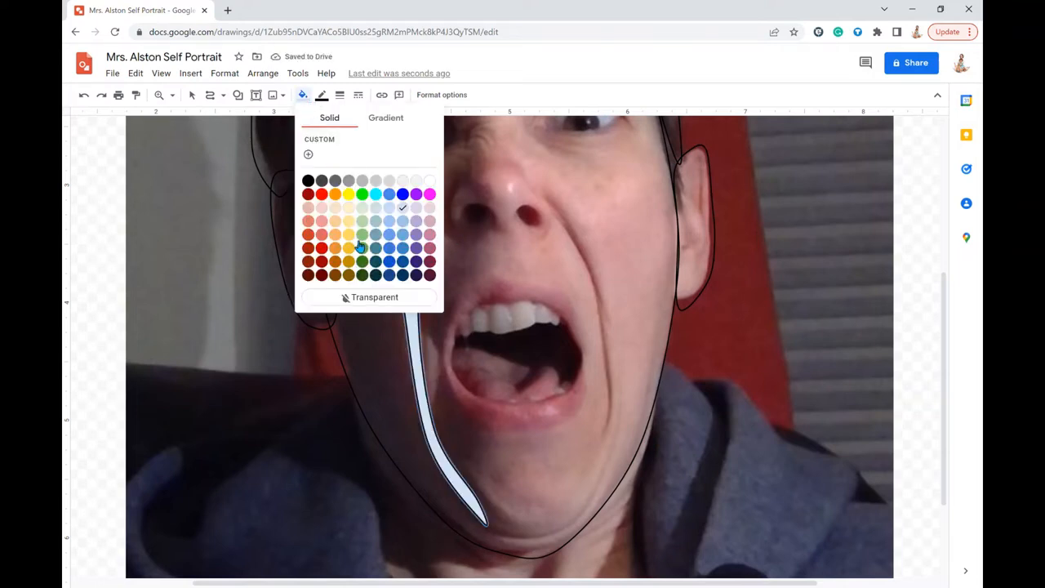
{"action": "left_click", "coordinate": [378, 299]}
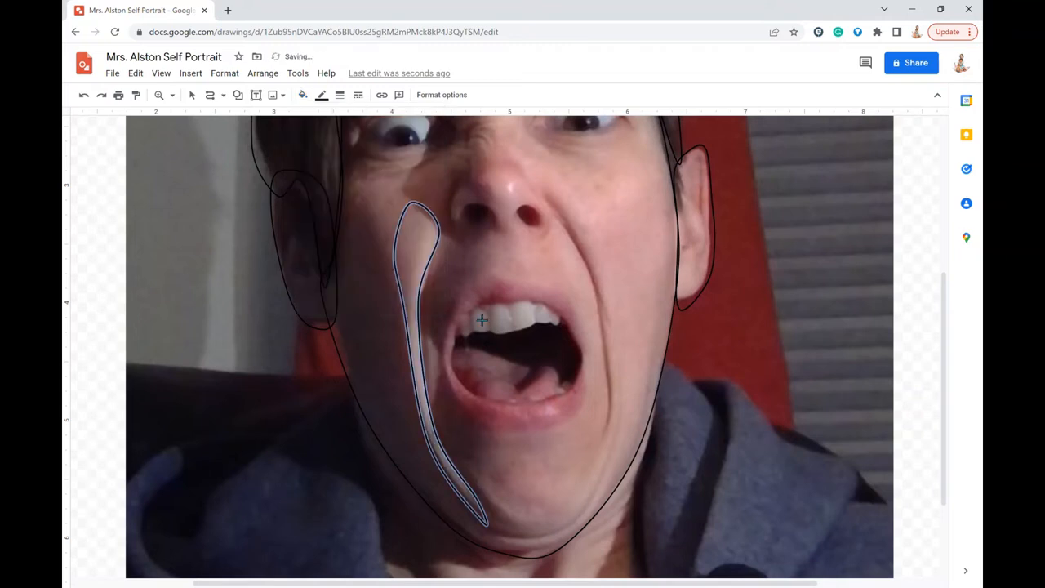
Trace the light crescent under the eye on the shadowed side with a closed curve and make its fill transparent
{"action": "scroll", "coordinate": [482, 320], "scroll_direction": "up", "scroll_amount": 3}
{"action": "scroll", "coordinate": [481, 320], "scroll_direction": "up", "scroll_amount": 1}
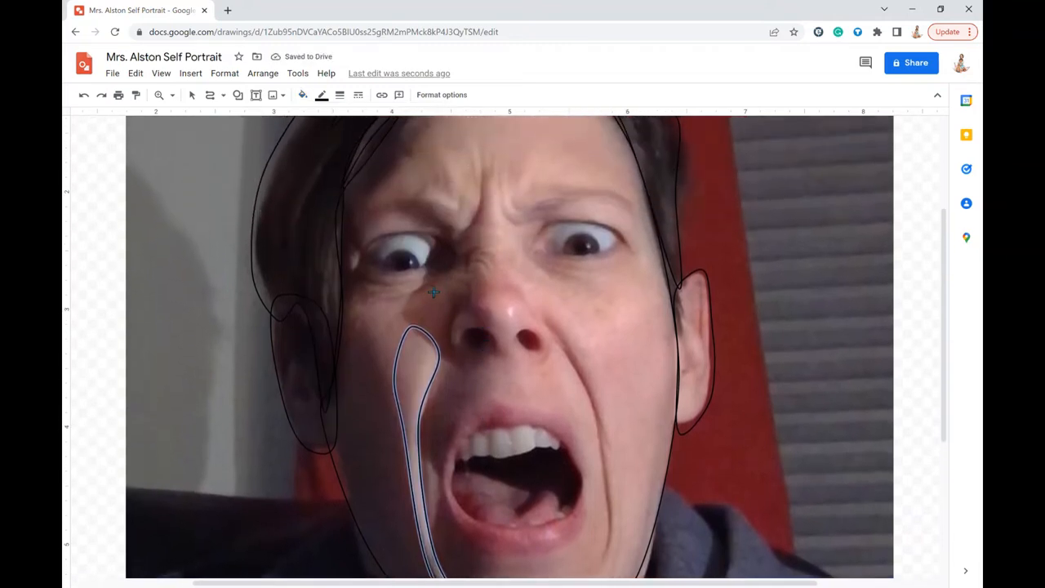
{"action": "mouse_move", "coordinate": [435, 292]}
{"action": "left_mouse_down"}
{"action": "mouse_move", "coordinate": [391, 309]}
{"action": "mouse_move", "coordinate": [370, 292]}
{"action": "mouse_move", "coordinate": [426, 286]}
{"action": "left_mouse_up"}
{"action": "left_click", "coordinate": [433, 296]}
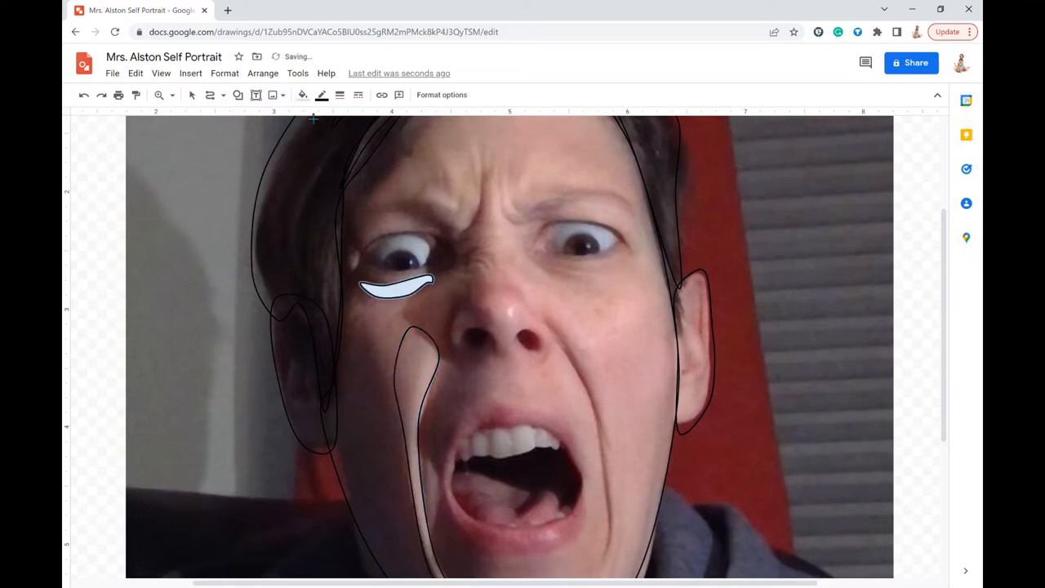
{"action": "left_click", "coordinate": [302, 94]}
{"action": "left_click", "coordinate": [365, 297]}
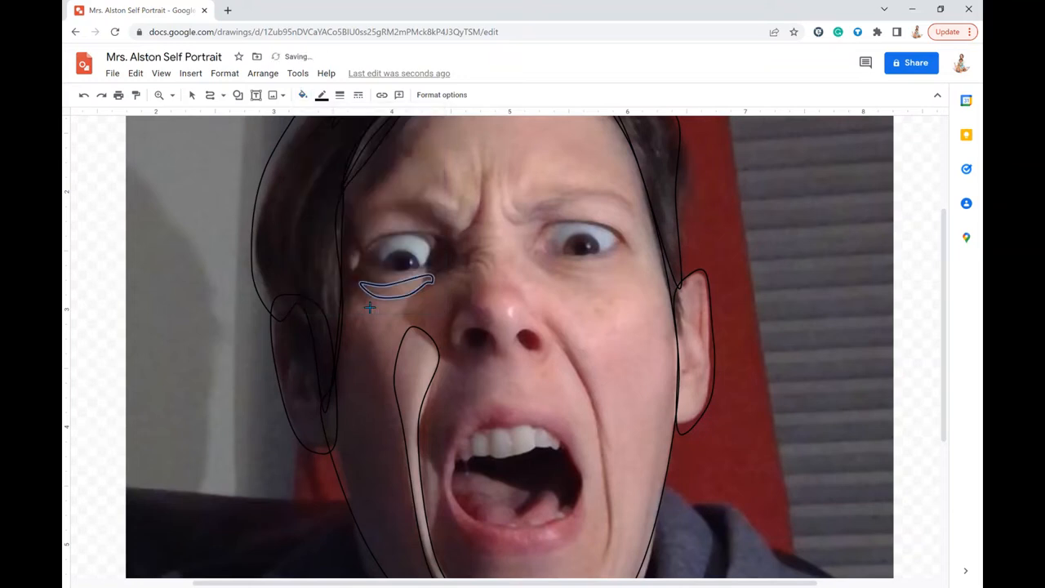
{"action": "scroll", "coordinate": [576, 312], "scroll_direction": "down", "scroll_amount": 1}
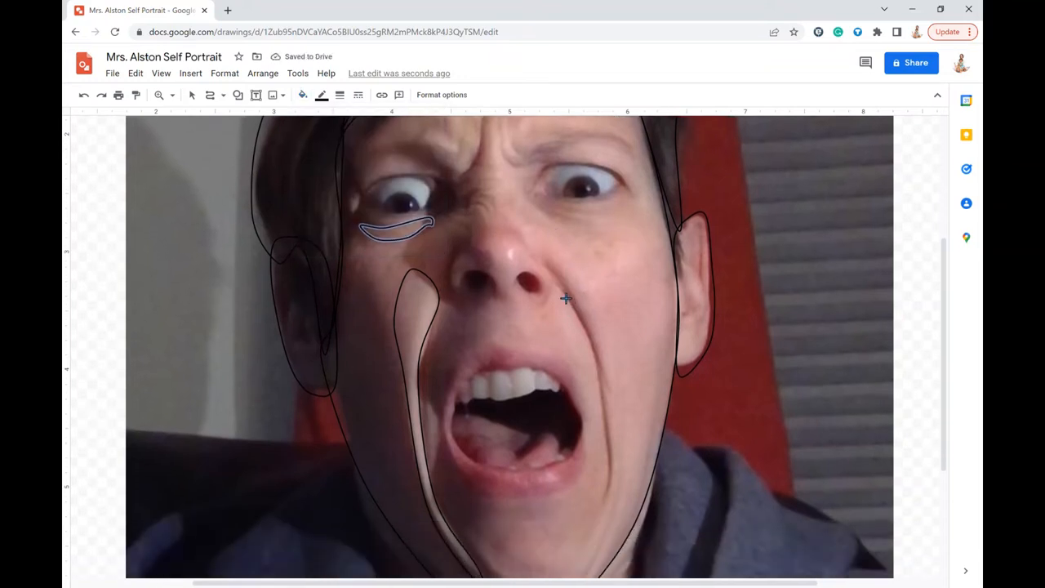
{"action": "left_click_drag", "start_coordinate": [558, 287], "coordinate": [584, 328]}
{"action": "key", "text": "ctrl+z"}
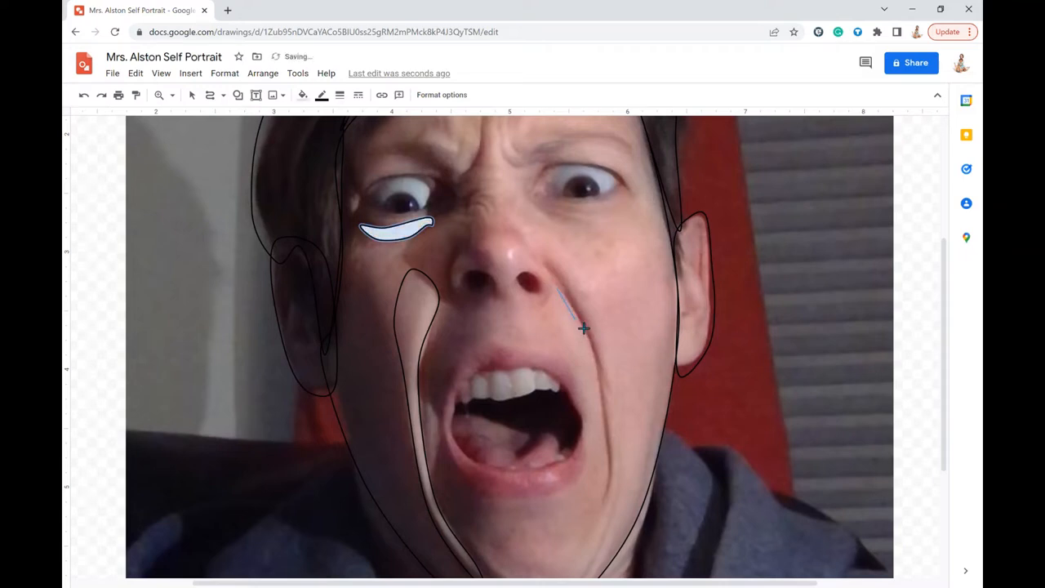
{"action": "left_click", "coordinate": [302, 95]}
{"action": "left_click", "coordinate": [362, 298]}
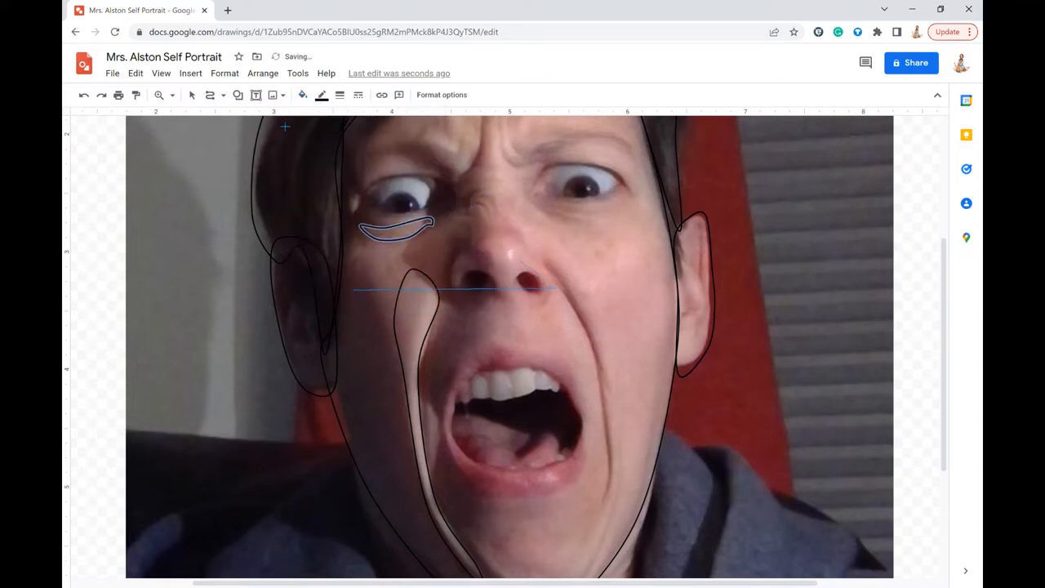
{"action": "left_click", "coordinate": [194, 95]}
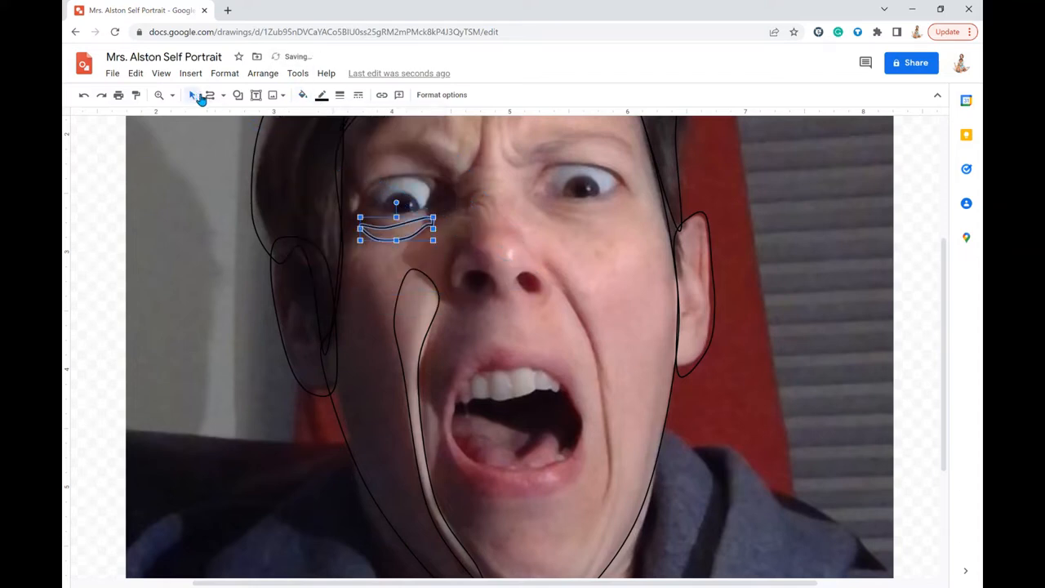
Trace the L-shaped highlight between the eyebrows, on the brightly lit side, with a closed curve and make its fill transparent
{"action": "left_click", "coordinate": [210, 96]}
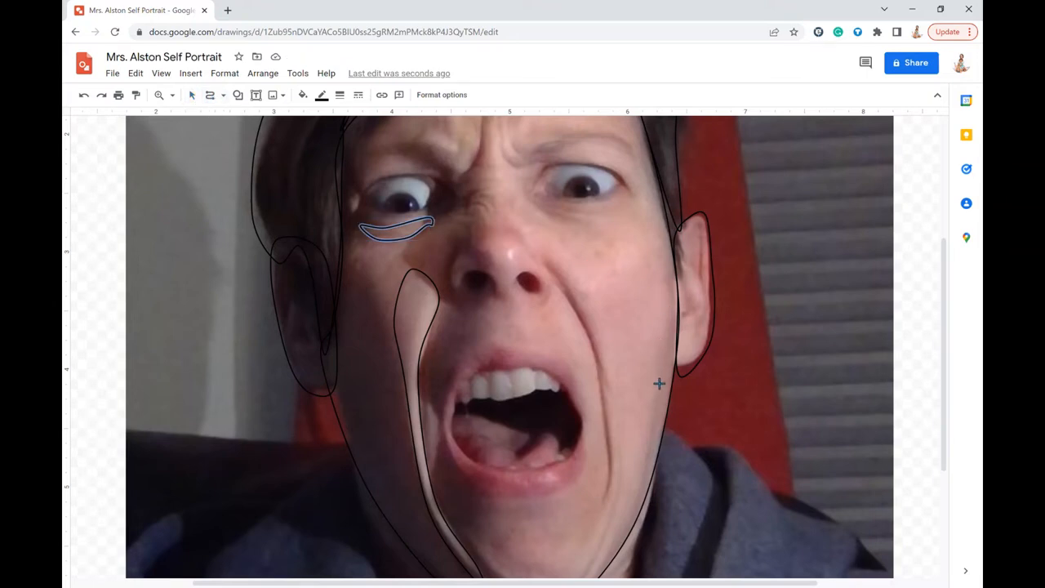
{"action": "scroll", "coordinate": [660, 375], "scroll_direction": "up", "scroll_amount": 2}
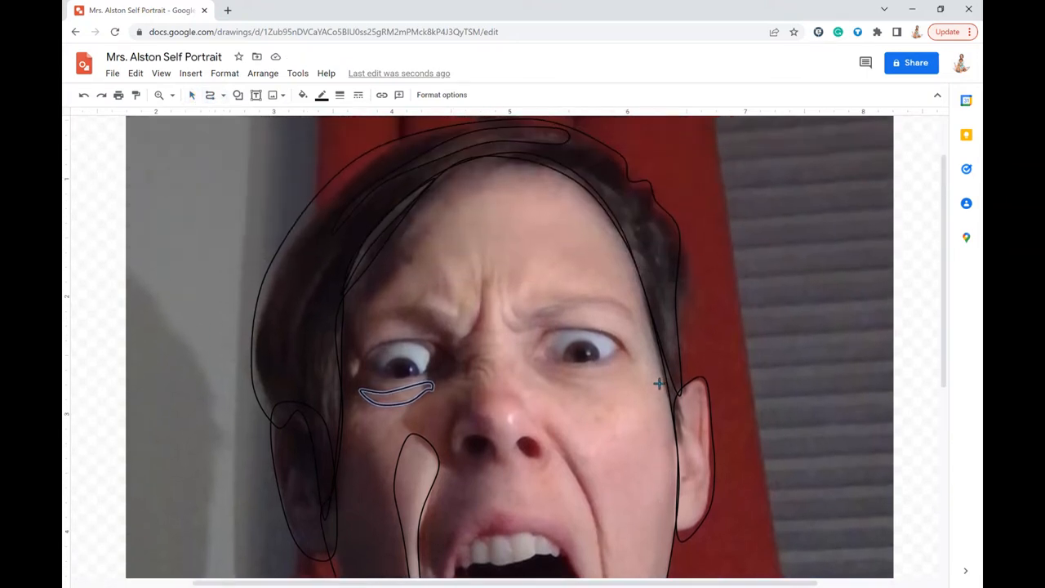
{"action": "left_click", "coordinate": [506, 283]}
{"action": "left_click", "coordinate": [514, 328]}
{"action": "mouse_move", "coordinate": [522, 322]}
{"action": "left_mouse_down"}
{"action": "mouse_move", "coordinate": [510, 272]}
{"action": "mouse_move", "coordinate": [504, 285]}
{"action": "left_mouse_up"}
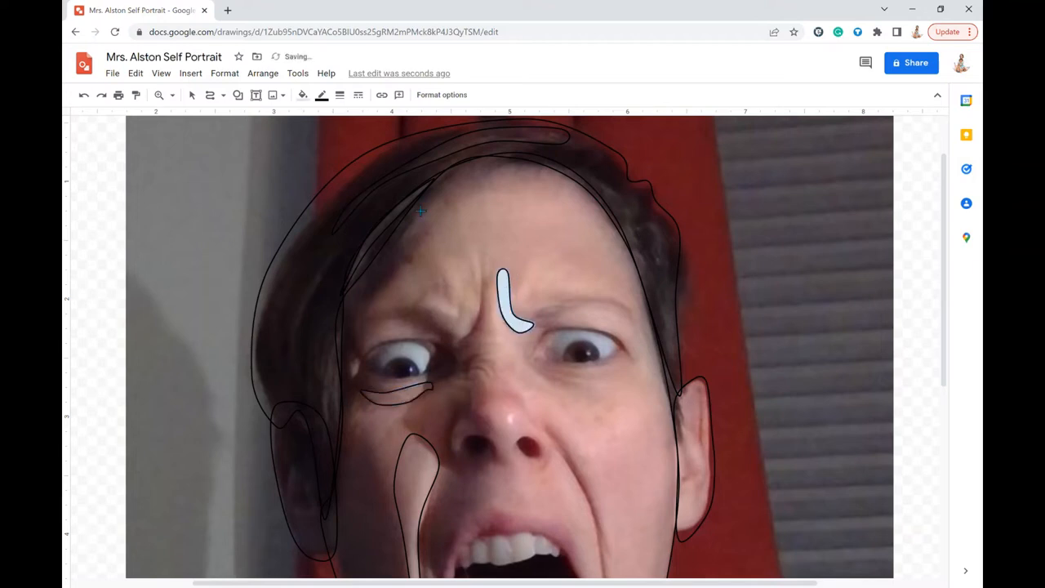
{"action": "left_click", "coordinate": [302, 94]}
{"action": "left_click", "coordinate": [368, 299]}
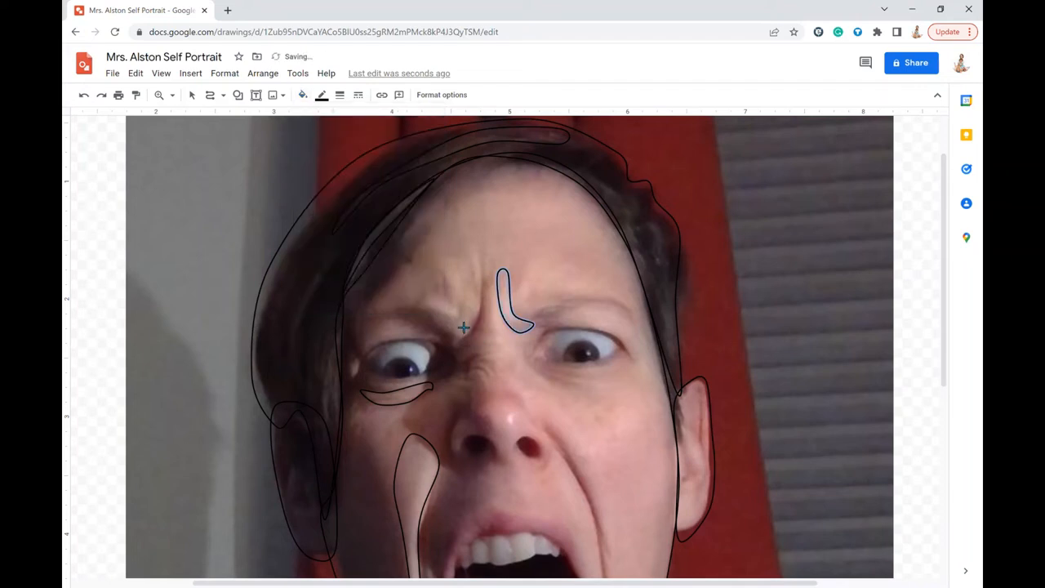
Trace the V-shaped highlight above the shadowed side's eyebrow with a closed curve and make its fill transparent
{"action": "mouse_move", "coordinate": [470, 305]}
{"action": "left_mouse_down"}
{"action": "mouse_move", "coordinate": [465, 272]}
{"action": "mouse_move", "coordinate": [450, 267]}
{"action": "mouse_move", "coordinate": [457, 302]}
{"action": "mouse_move", "coordinate": [441, 298]}
{"action": "mouse_move", "coordinate": [415, 317]}
{"action": "mouse_move", "coordinate": [463, 327]}
{"action": "left_mouse_up"}
{"action": "left_click", "coordinate": [303, 96]}
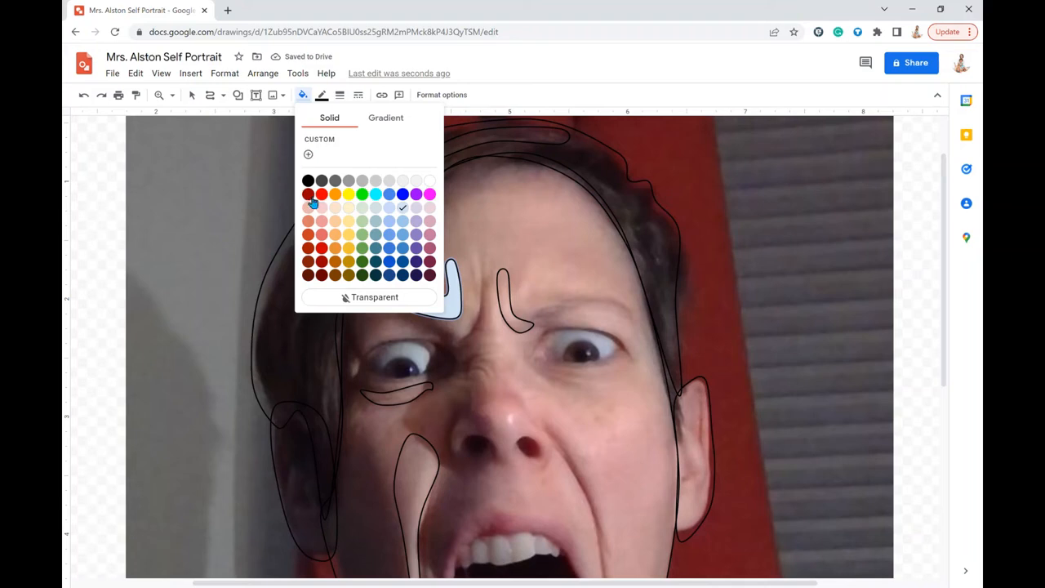
{"action": "left_click", "coordinate": [364, 299]}
Trace the wide highlight above the brightly lit side's eyebrow with a closed curve and make its fill transparent
{"action": "scroll", "coordinate": [515, 271], "scroll_direction": "down", "scroll_amount": 2}
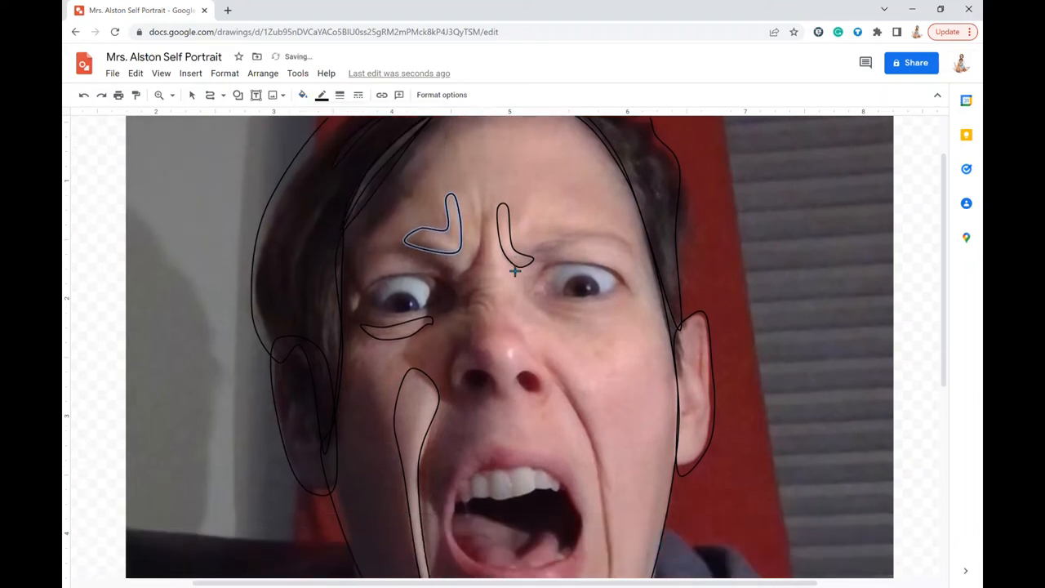
{"action": "left_click", "coordinate": [527, 190]}
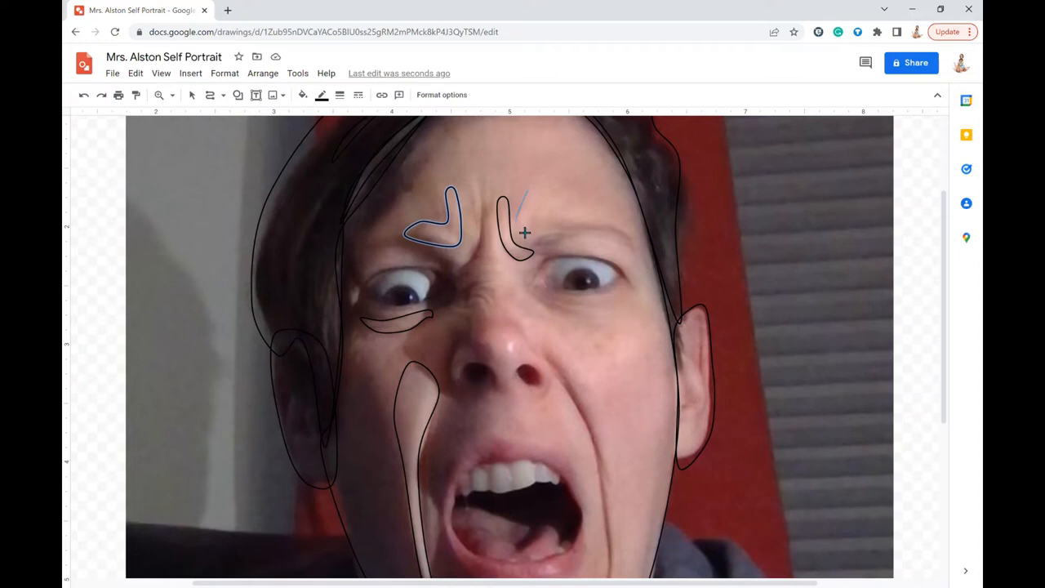
{"action": "left_click", "coordinate": [520, 235]}
{"action": "left_click", "coordinate": [608, 214]}
{"action": "left_click", "coordinate": [536, 200]}
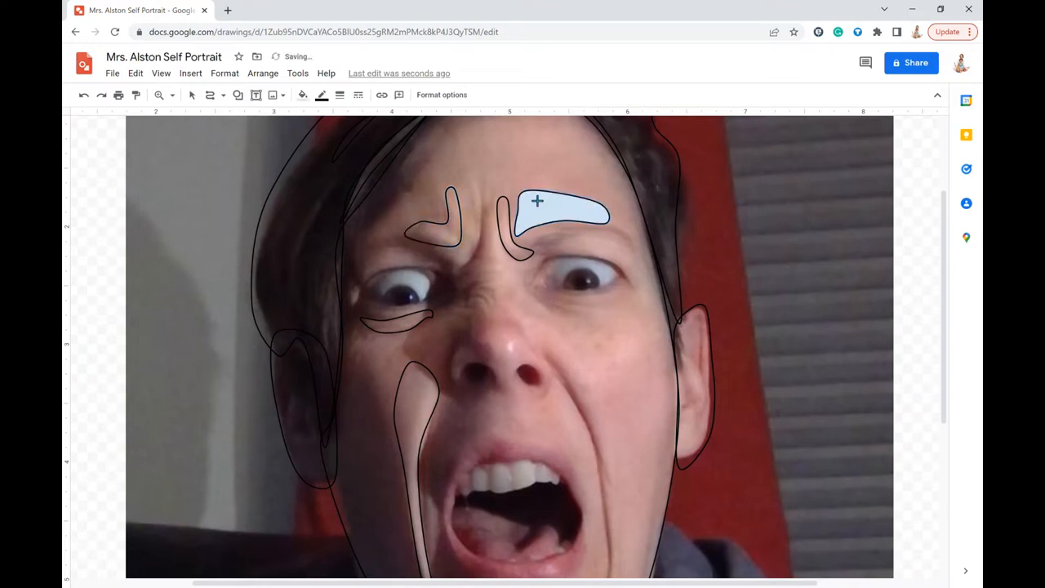
{"action": "left_click", "coordinate": [304, 95]}
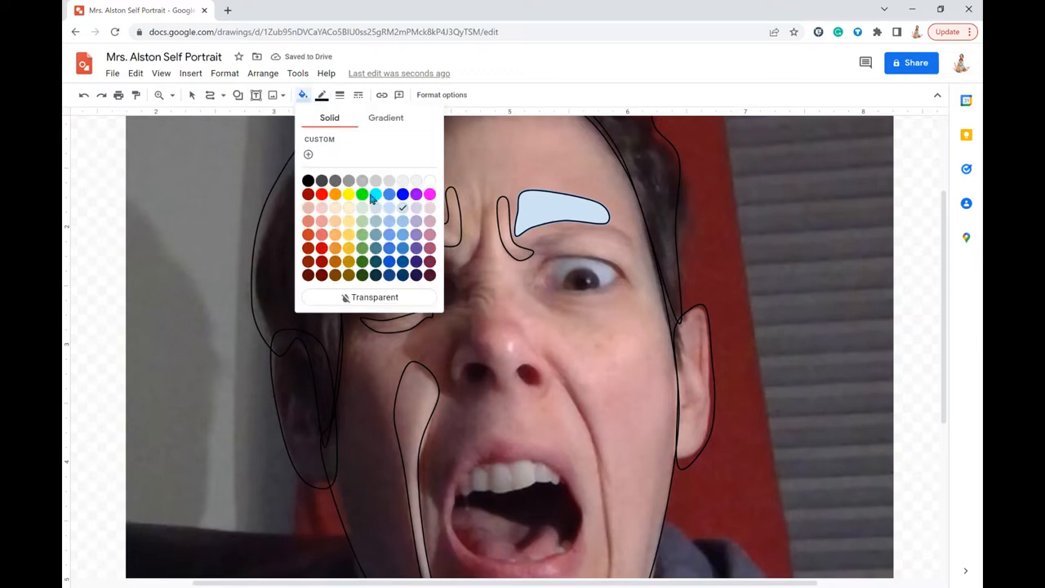
{"action": "left_click", "coordinate": [343, 297]}
Trace the small highlight on the tip of the nose with a closed curve and make its fill transparent
{"action": "scroll", "coordinate": [518, 400], "scroll_direction": "down", "scroll_amount": 2}
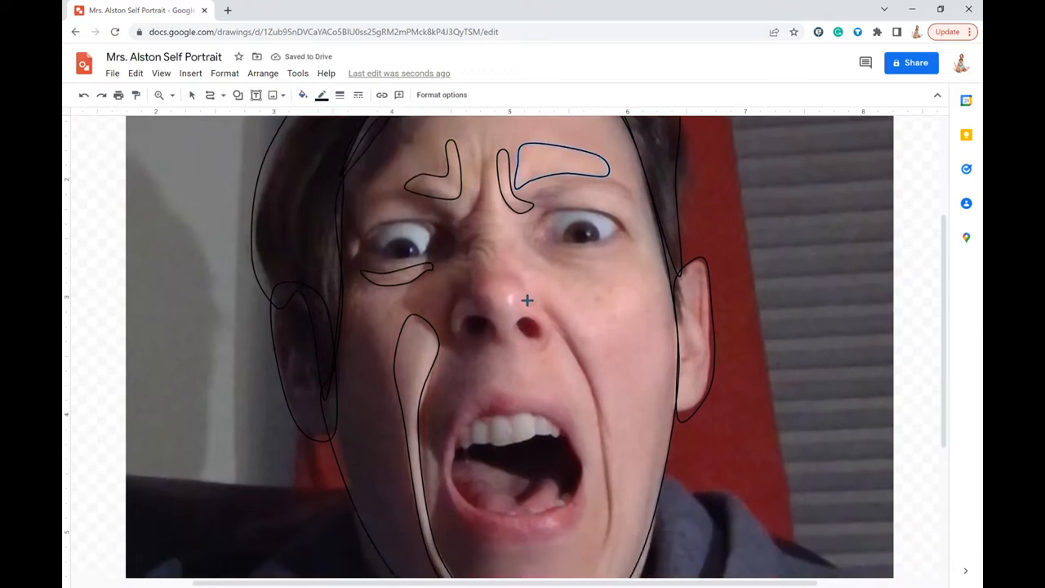
{"action": "mouse_move", "coordinate": [517, 303]}
{"action": "left_mouse_down"}
{"action": "mouse_move", "coordinate": [519, 314]}
{"action": "mouse_move", "coordinate": [523, 301]}
{"action": "left_mouse_up"}
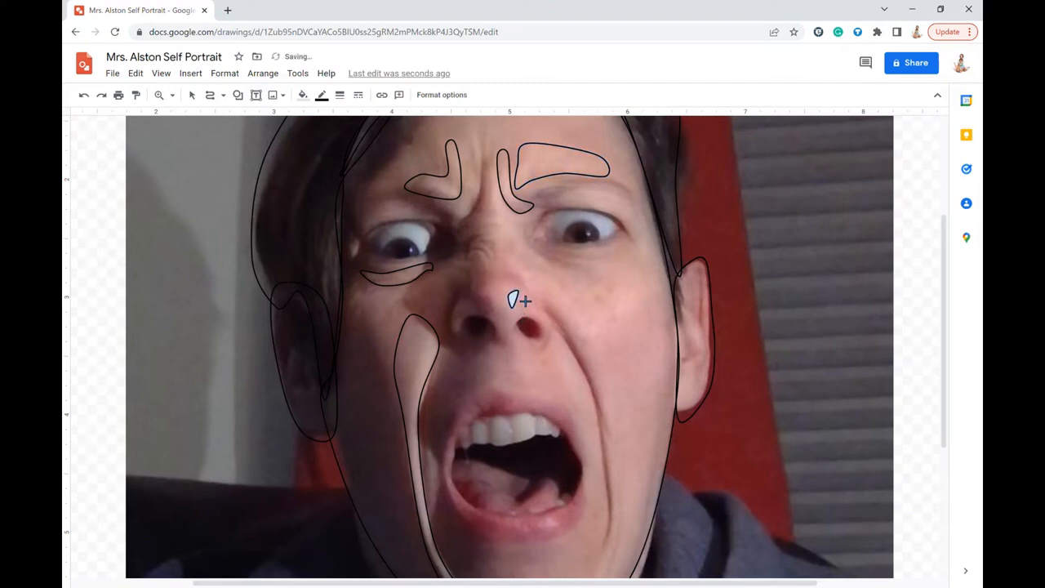
{"action": "left_click", "coordinate": [302, 95]}
{"action": "left_click", "coordinate": [349, 300]}
Trace the slanted highlight in the middle of the brightly lit ear with a closed curve and make its fill transparent
{"action": "scroll", "coordinate": [448, 375], "scroll_direction": "down", "scroll_amount": 2}
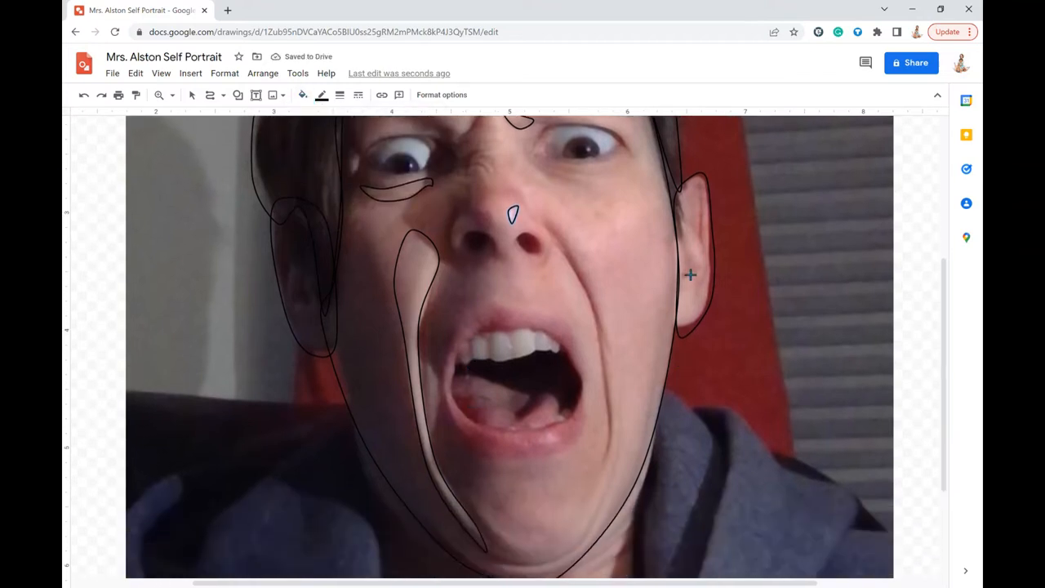
{"action": "mouse_move", "coordinate": [692, 249]}
{"action": "left_mouse_down"}
{"action": "mouse_move", "coordinate": [706, 271]}
{"action": "mouse_move", "coordinate": [712, 255]}
{"action": "mouse_move", "coordinate": [691, 232]}
{"action": "mouse_move", "coordinate": [690, 243]}
{"action": "left_mouse_up"}
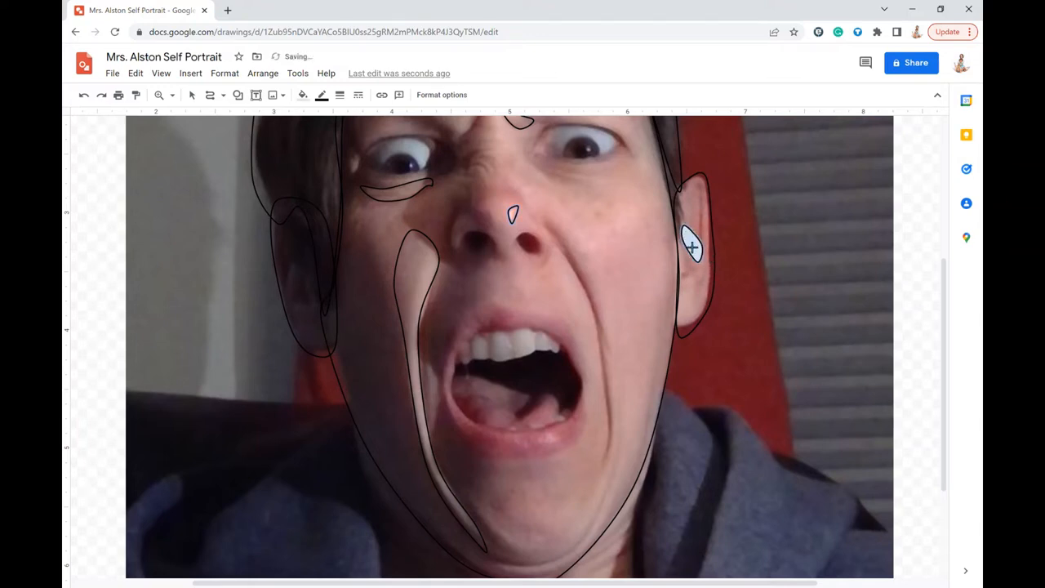
{"action": "left_click", "coordinate": [303, 95]}
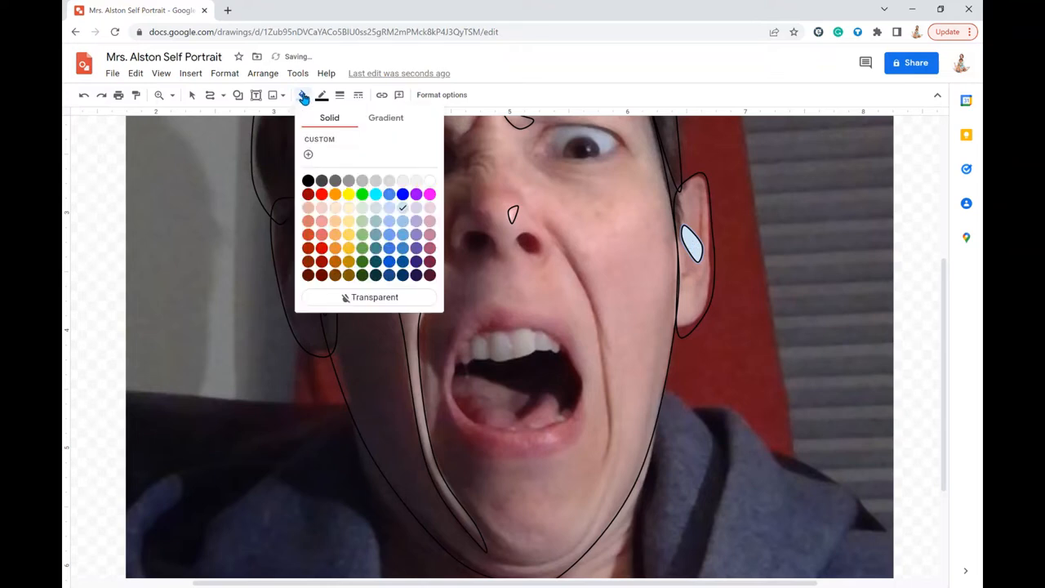
{"action": "left_click", "coordinate": [359, 297]}
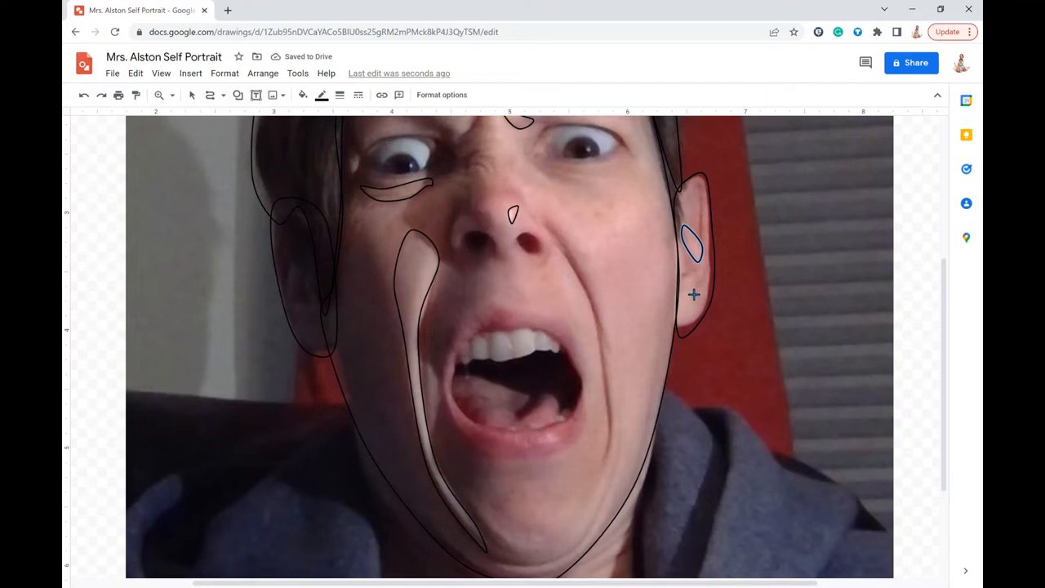
Trace the highlight on the brightly lit side's earlobe with a closed curve and make its fill transparent
{"action": "mouse_move", "coordinate": [694, 294]}
{"action": "left_mouse_down"}
{"action": "mouse_move", "coordinate": [709, 300]}
{"action": "mouse_move", "coordinate": [694, 330]}
{"action": "mouse_move", "coordinate": [694, 291]}
{"action": "left_mouse_up"}
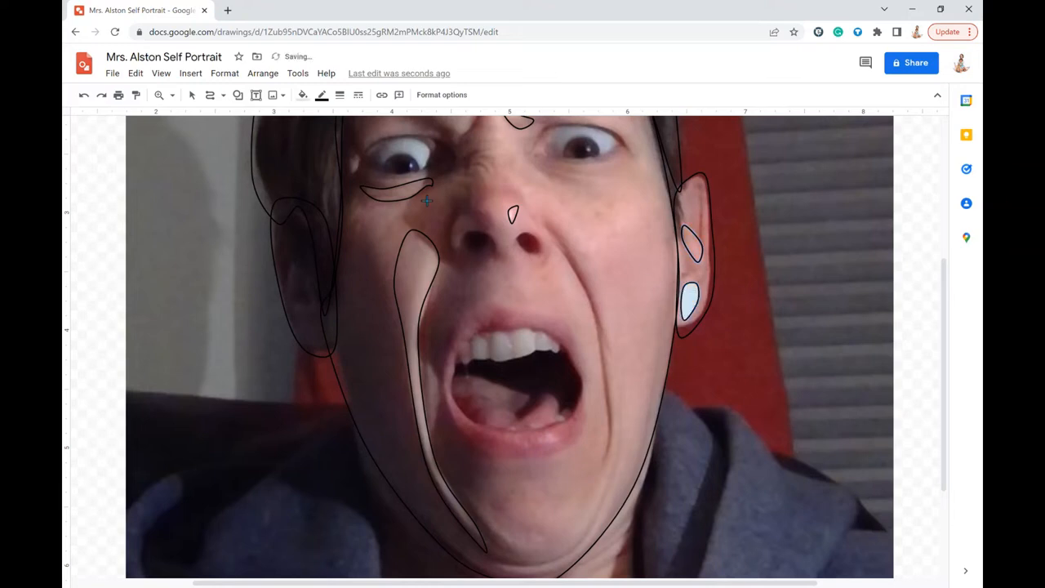
{"action": "left_click", "coordinate": [303, 95]}
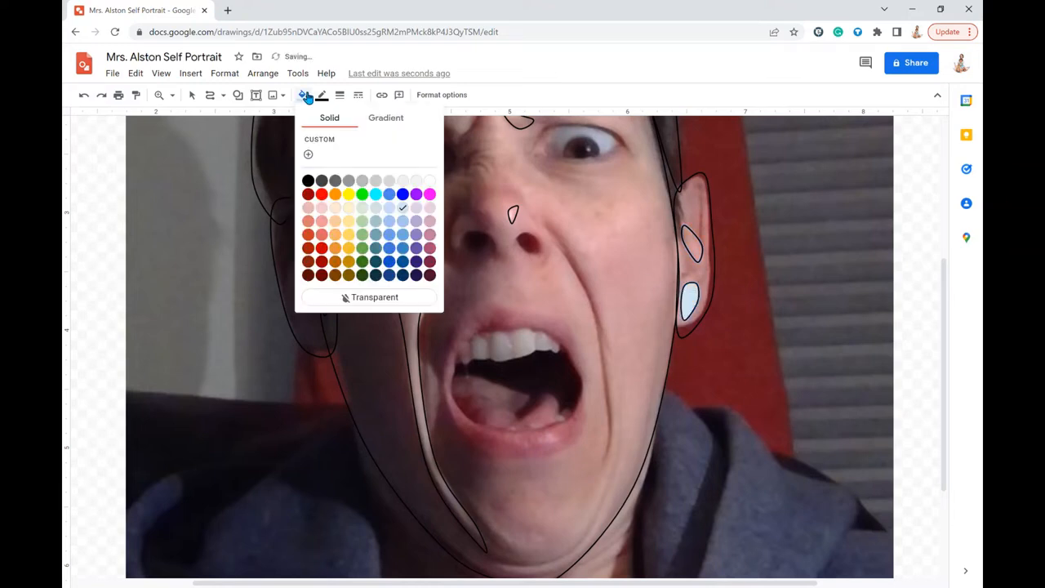
{"action": "left_click", "coordinate": [370, 297]}
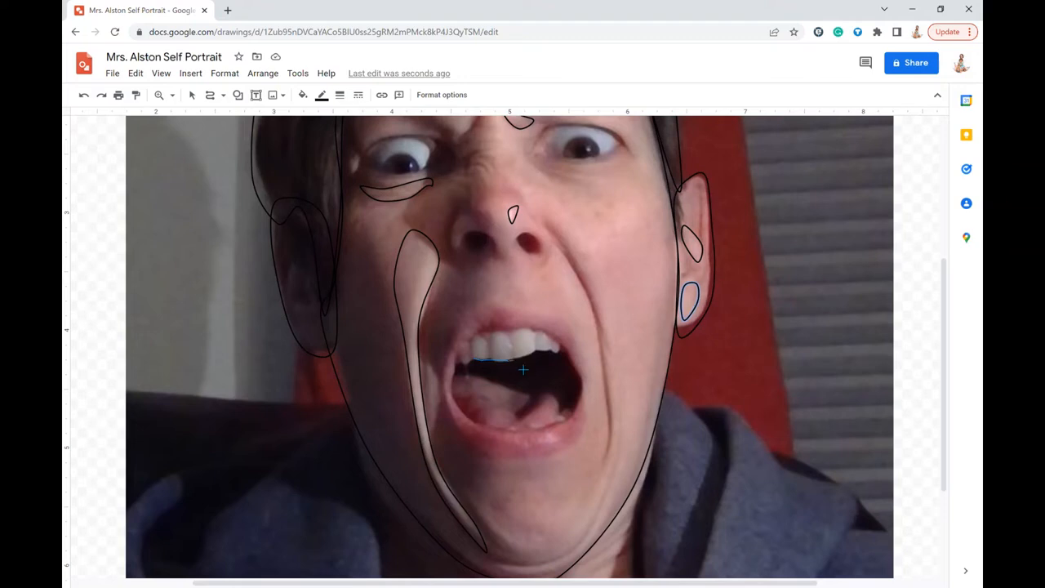
Trace the outline of the upper teeth as a single closed curve and make its fill transparent
{"action": "double_click", "coordinate": [539, 329]}
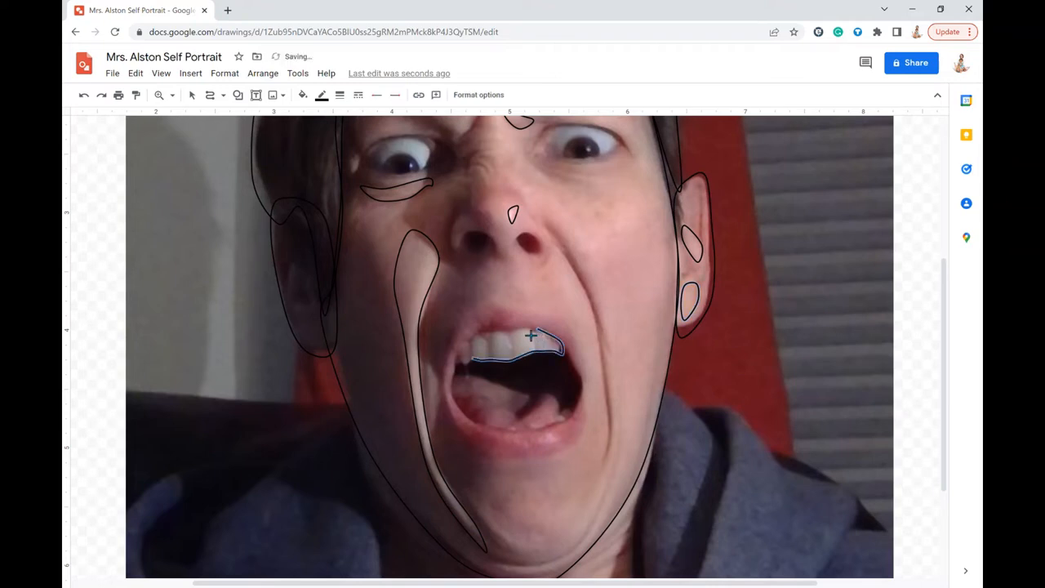
{"action": "key", "text": "ctrl+z"}
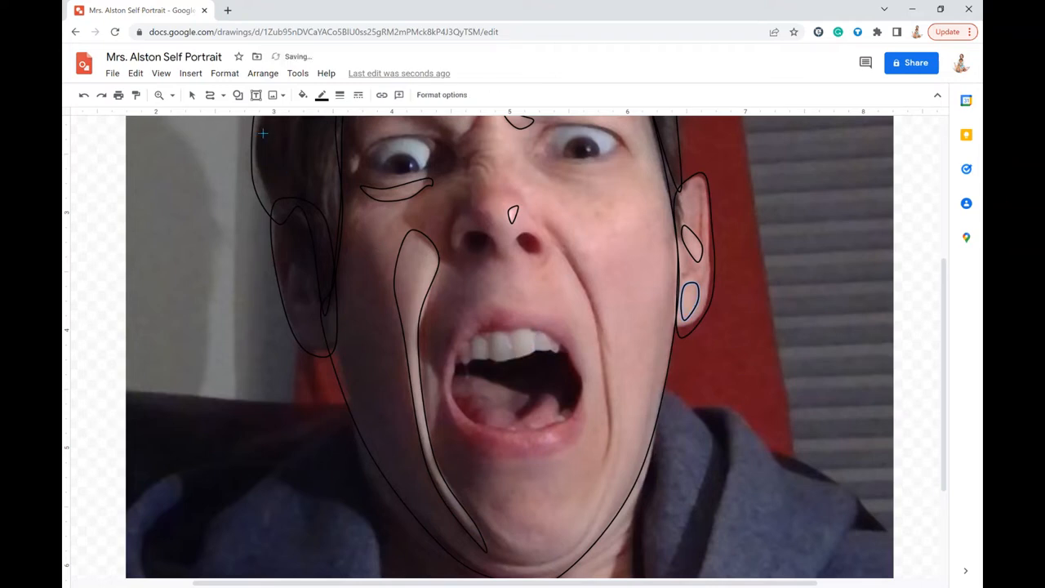
{"action": "left_click", "coordinate": [172, 96]}
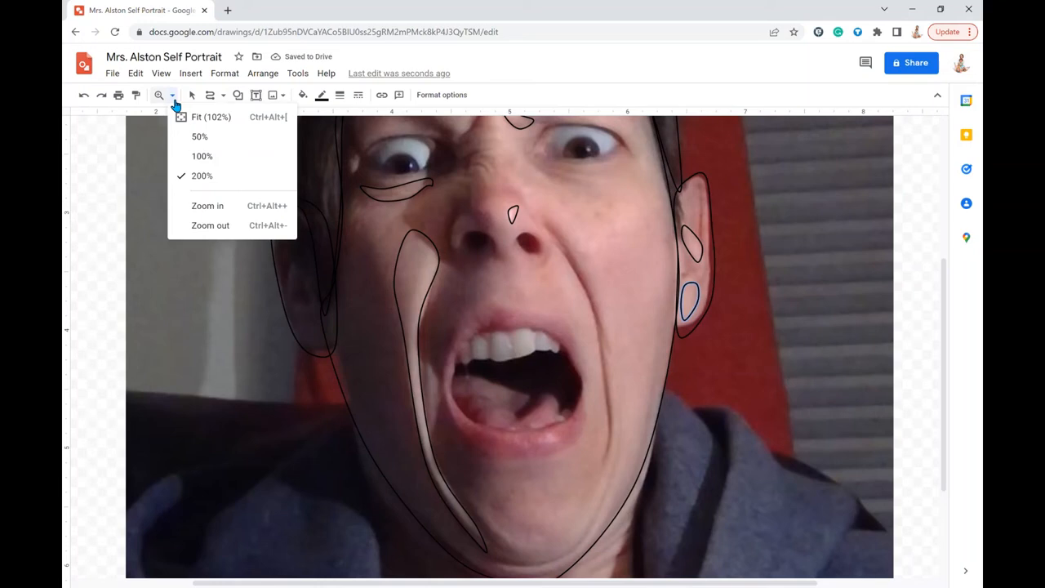
{"action": "left_click", "coordinate": [207, 207]}
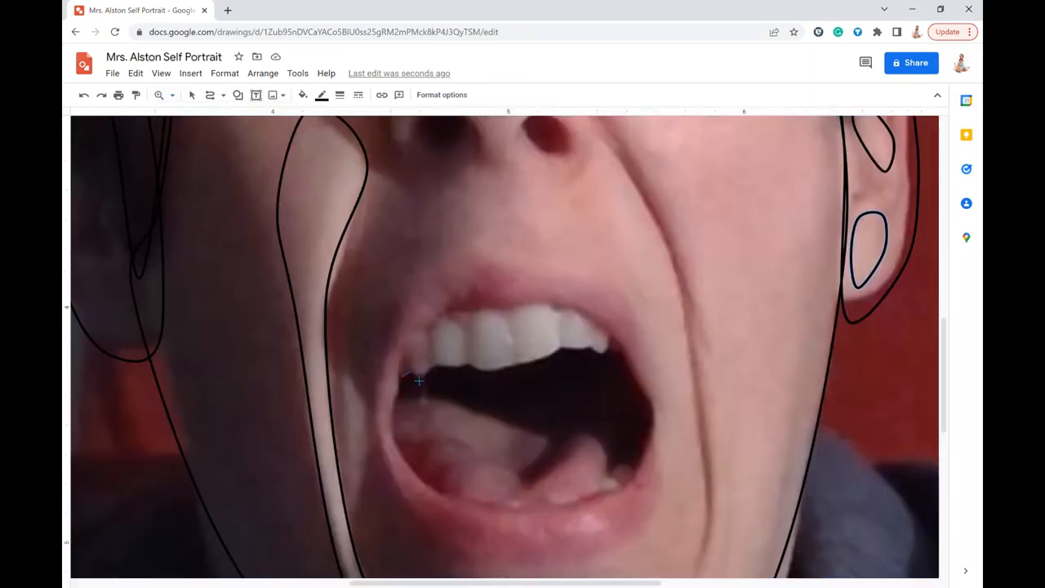
{"action": "mouse_move", "coordinate": [427, 386]}
{"action": "left_mouse_down"}
{"action": "mouse_move", "coordinate": [497, 381]}
{"action": "mouse_move", "coordinate": [545, 374]}
{"action": "mouse_move", "coordinate": [570, 357]}
{"action": "mouse_move", "coordinate": [618, 365]}
{"action": "left_mouse_up"}
{"action": "mouse_move", "coordinate": [607, 332]}
{"action": "left_mouse_down"}
{"action": "mouse_move", "coordinate": [554, 308]}
{"action": "mouse_move", "coordinate": [499, 316]}
{"action": "mouse_move", "coordinate": [476, 333]}
{"action": "mouse_move", "coordinate": [454, 320]}
{"action": "mouse_move", "coordinate": [428, 341]}
{"action": "left_mouse_up"}
{"action": "left_click_drag", "start_coordinate": [407, 378], "coordinate": [409, 385]}
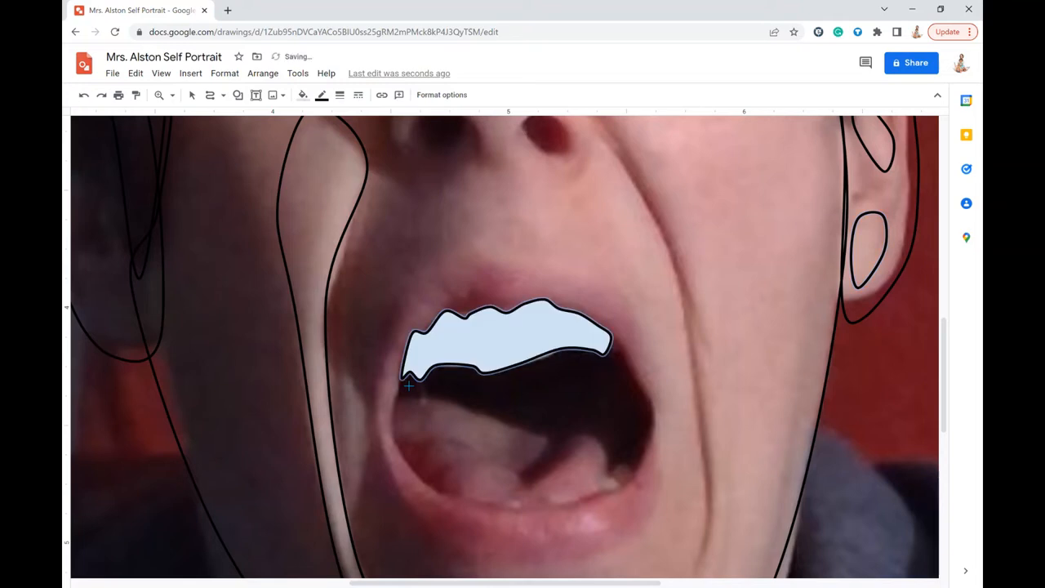
{"action": "left_click", "coordinate": [302, 95]}
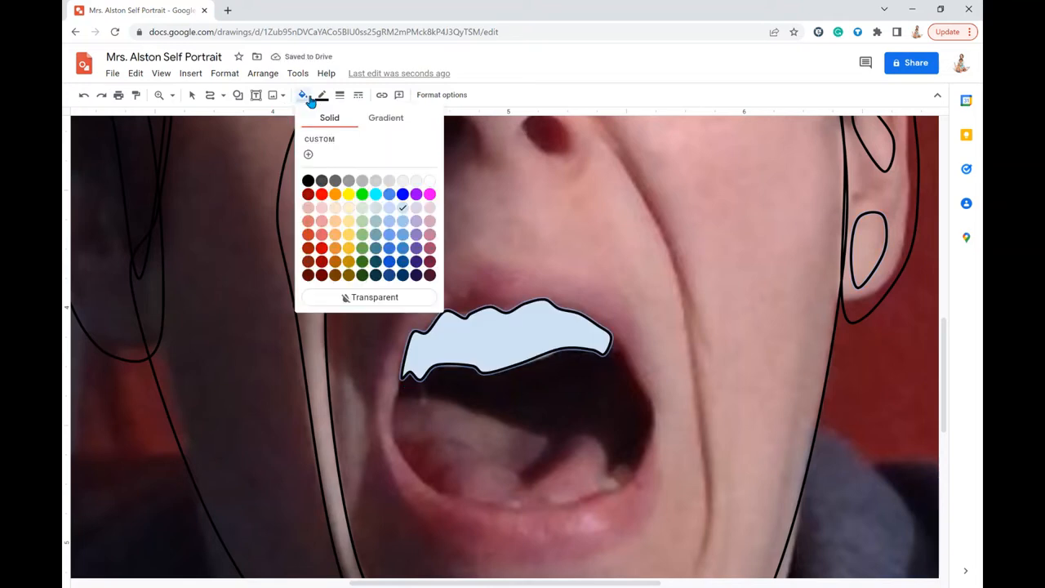
{"action": "left_click", "coordinate": [372, 300]}
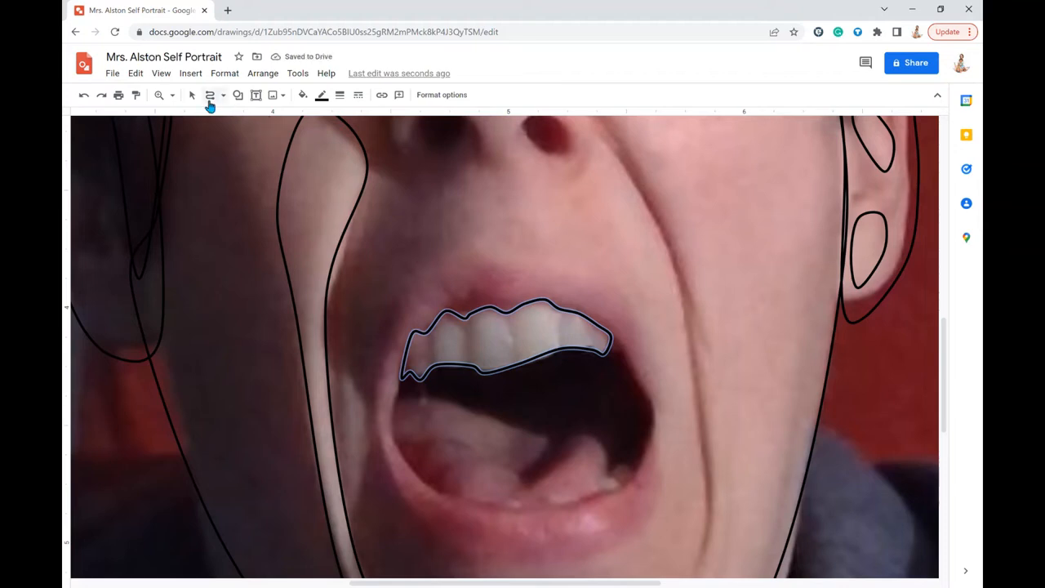
Trace the long neck highlight from the brightly lit jaw down to the shirt collar with a closed curve and make its fill transparent
{"action": "left_click", "coordinate": [173, 94]}
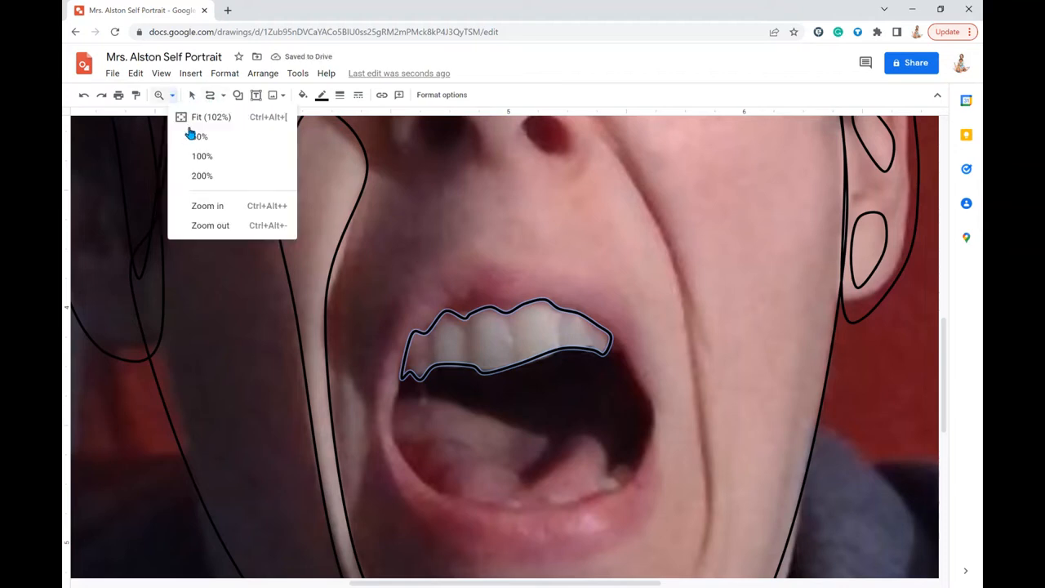
{"action": "left_click", "coordinate": [207, 183]}
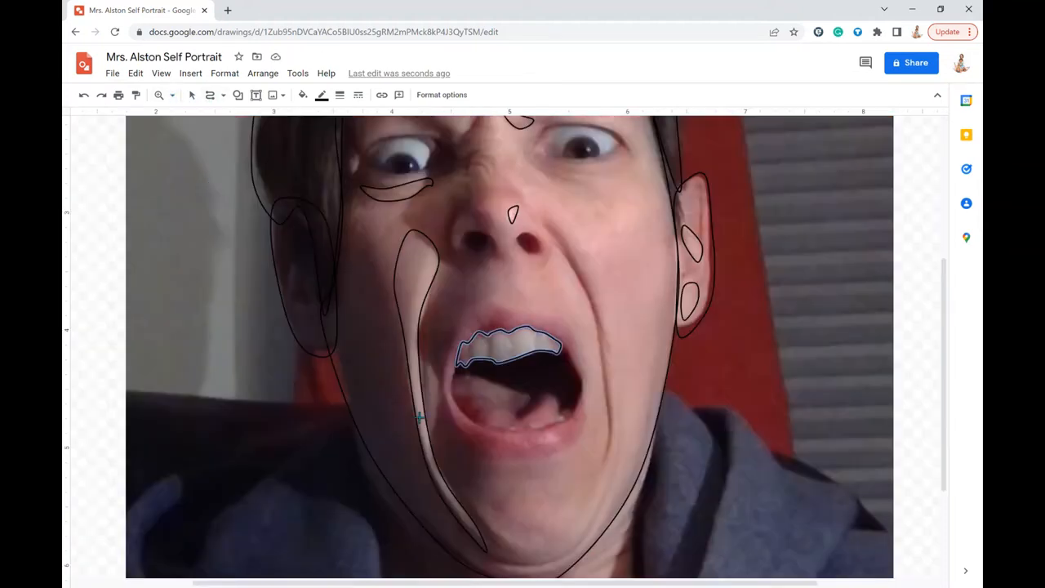
{"action": "scroll", "coordinate": [419, 418], "scroll_direction": "down", "scroll_amount": 4}
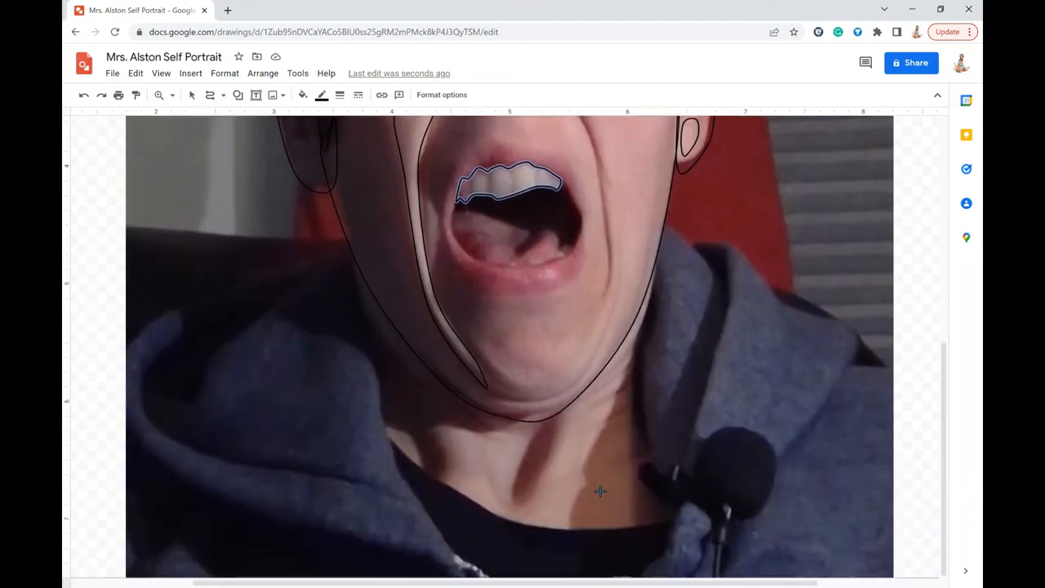
{"action": "left_click_drag", "start_coordinate": [569, 423], "coordinate": [530, 505]}
{"action": "left_click_drag", "start_coordinate": [583, 513], "coordinate": [604, 445]}
{"action": "mouse_move", "coordinate": [636, 391]}
{"action": "left_mouse_down"}
{"action": "mouse_move", "coordinate": [663, 285]}
{"action": "mouse_move", "coordinate": [601, 394]}
{"action": "mouse_move", "coordinate": [572, 423]}
{"action": "left_mouse_up"}
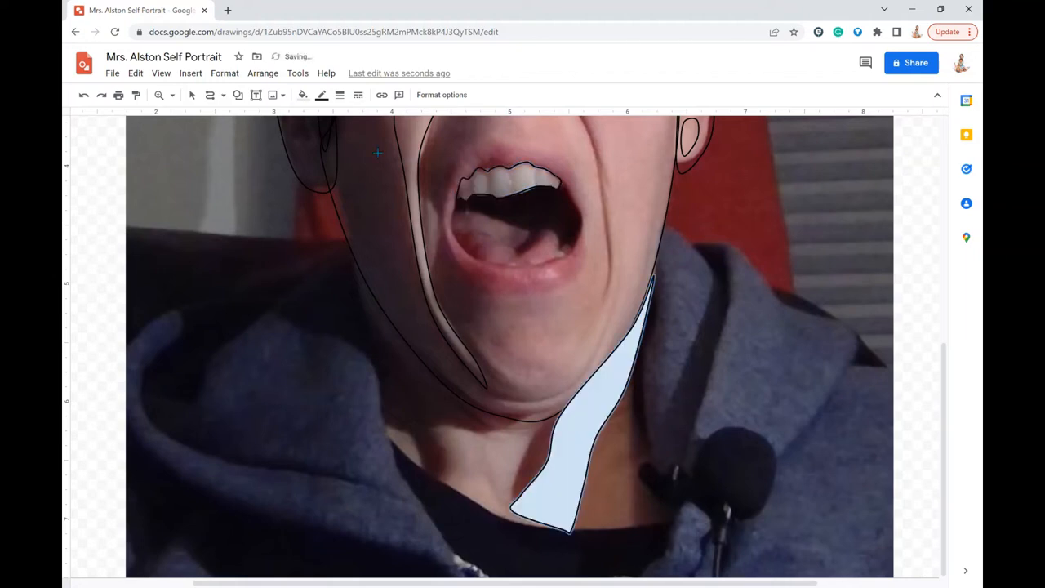
{"action": "left_click", "coordinate": [302, 95]}
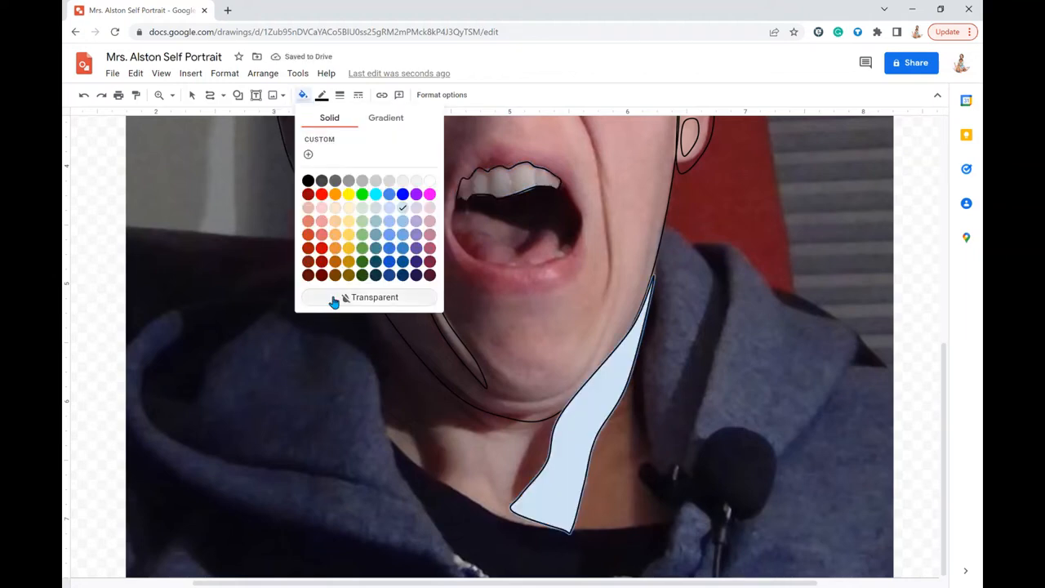
{"action": "left_click", "coordinate": [369, 297]}
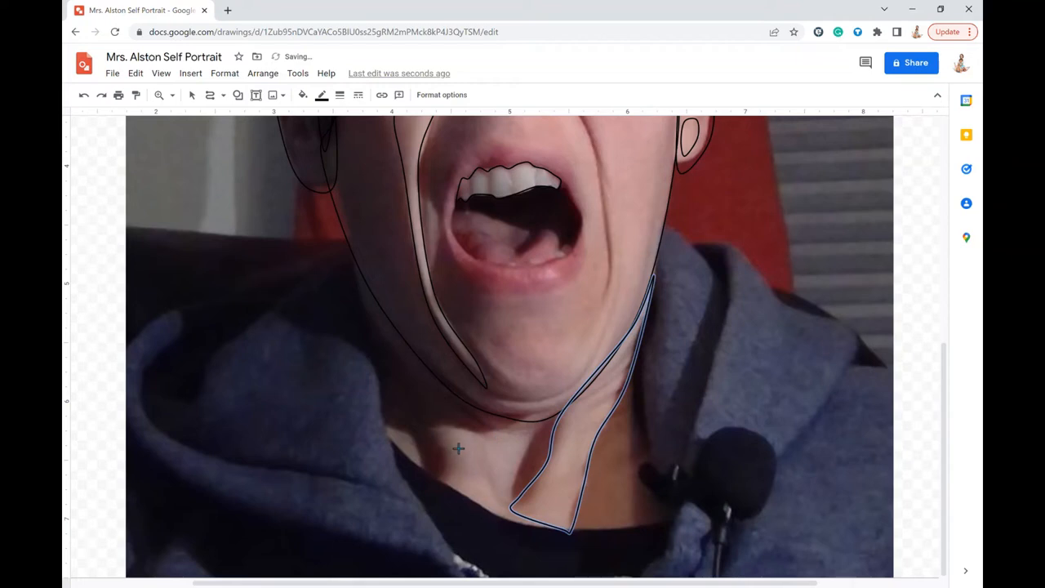
Trace the neck highlight on the shadowed side, between chin and shirt collar, with a closed curve and make its fill transparent
{"action": "mouse_move", "coordinate": [441, 426]}
{"action": "left_mouse_down"}
{"action": "mouse_move", "coordinate": [487, 442]}
{"action": "mouse_move", "coordinate": [499, 502]}
{"action": "mouse_move", "coordinate": [518, 529]}
{"action": "mouse_move", "coordinate": [450, 490]}
{"action": "left_mouse_up"}
{"action": "left_click", "coordinate": [454, 432]}
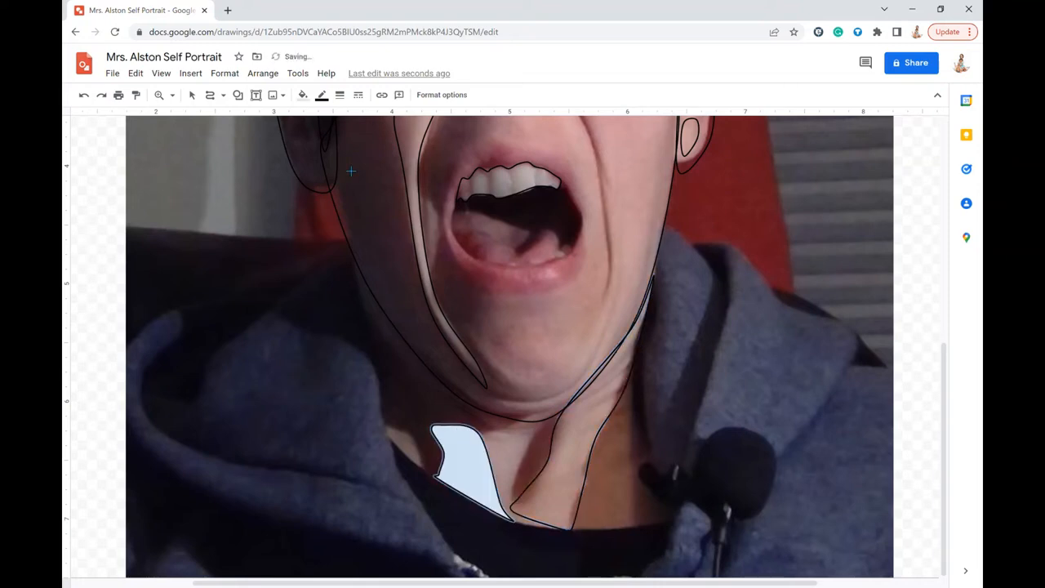
{"action": "left_click", "coordinate": [304, 94]}
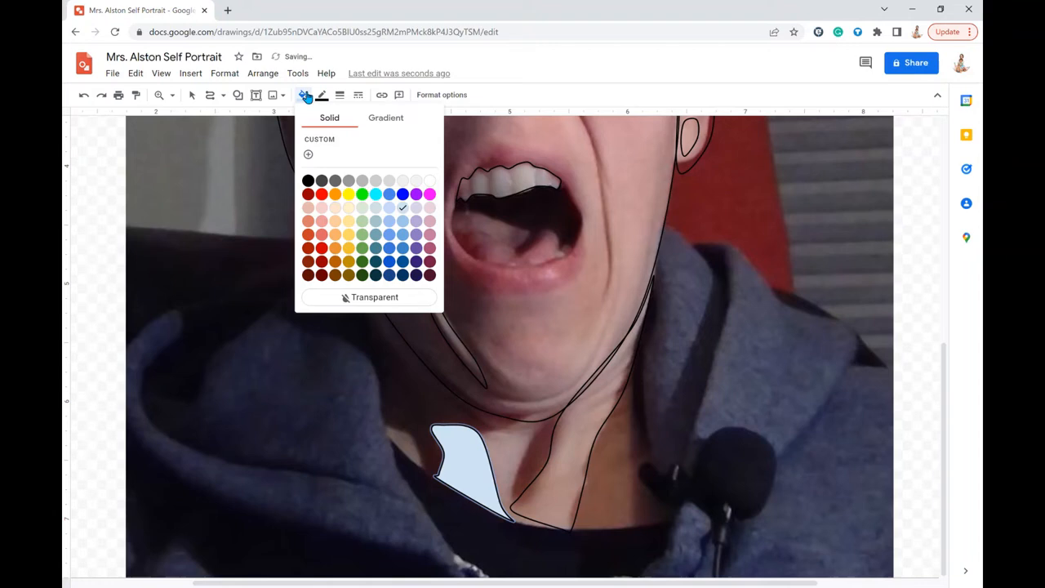
{"action": "left_click", "coordinate": [349, 297]}
Trace the rounded area on the tip of the nose, beside its small highlight, with a closed curve and make its fill transparent
{"action": "scroll", "coordinate": [541, 376], "scroll_direction": "up", "scroll_amount": 3}
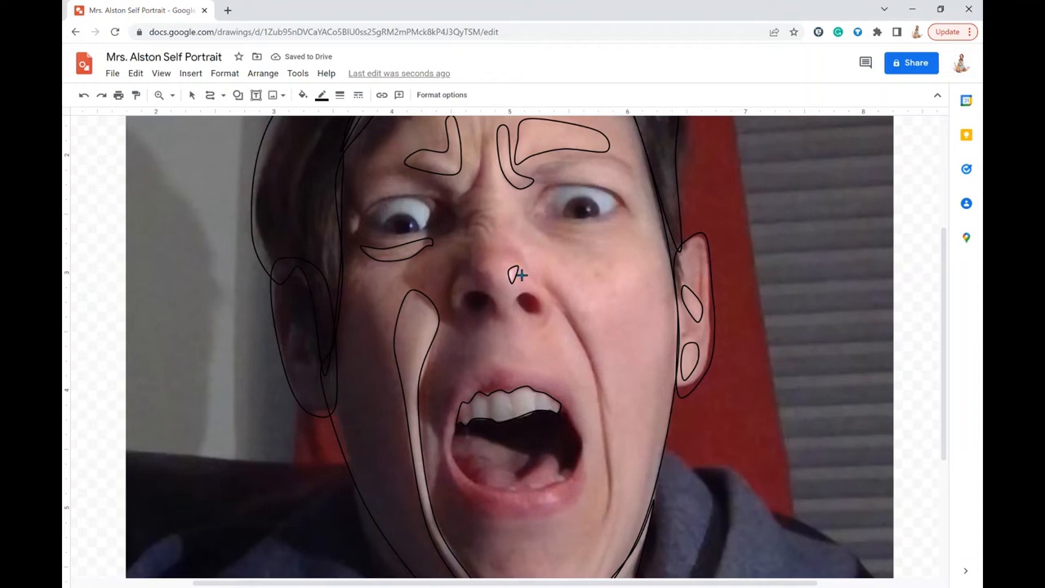
{"action": "mouse_move", "coordinate": [519, 275]}
{"action": "left_mouse_down"}
{"action": "mouse_move", "coordinate": [488, 276]}
{"action": "mouse_move", "coordinate": [497, 291]}
{"action": "mouse_move", "coordinate": [519, 275]}
{"action": "left_mouse_up"}
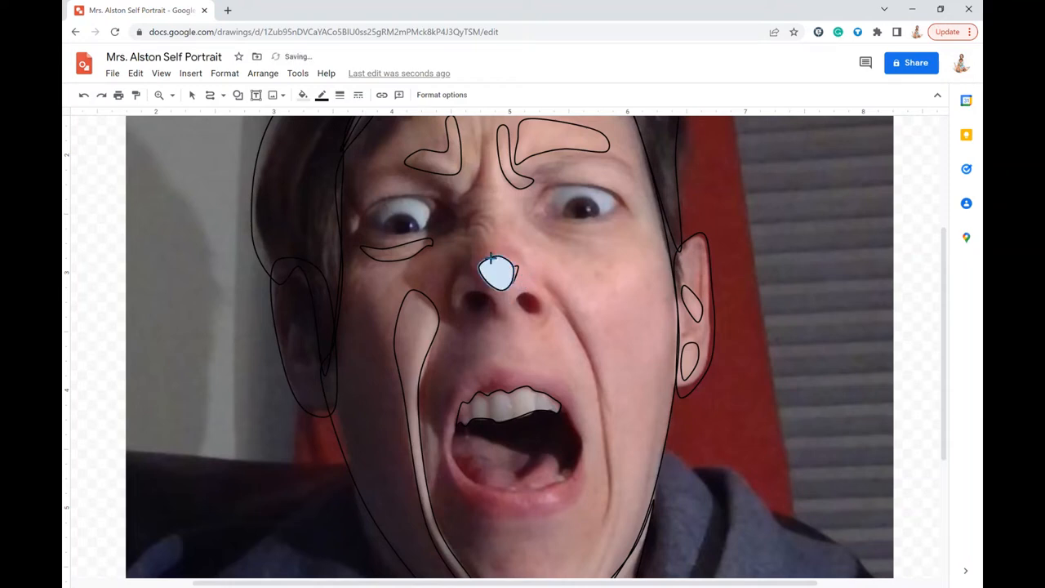
{"action": "left_click", "coordinate": [309, 95]}
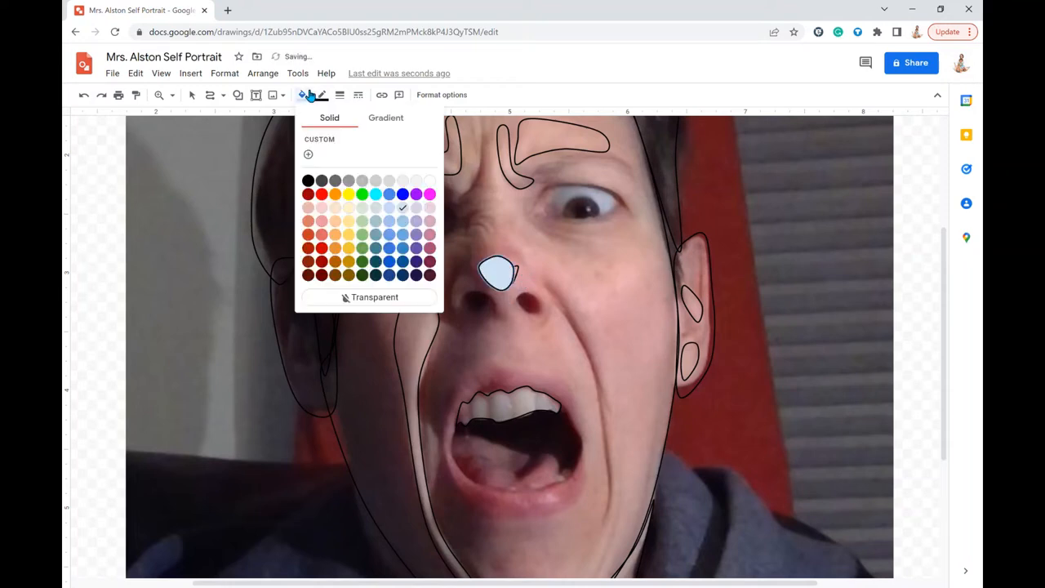
{"action": "left_click", "coordinate": [365, 299]}
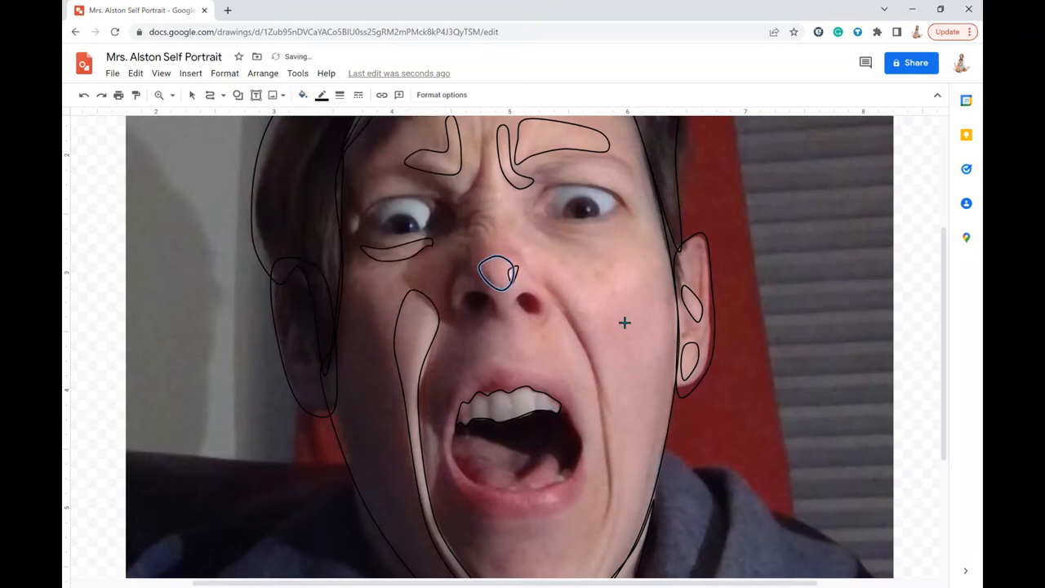
Trace the narrow highlight inside the shadowed ear with a closed curve and make its fill transparent
{"action": "scroll", "coordinate": [624, 322], "scroll_direction": "down", "scroll_amount": 1}
{"action": "scroll", "coordinate": [624, 323], "scroll_direction": "up", "scroll_amount": 2}
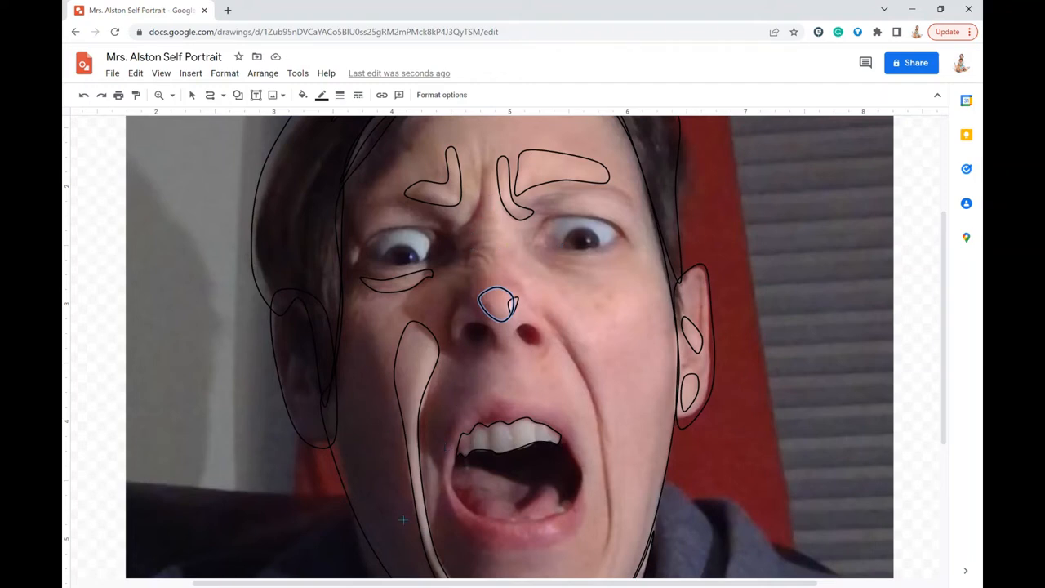
{"action": "left_click", "coordinate": [294, 356]}
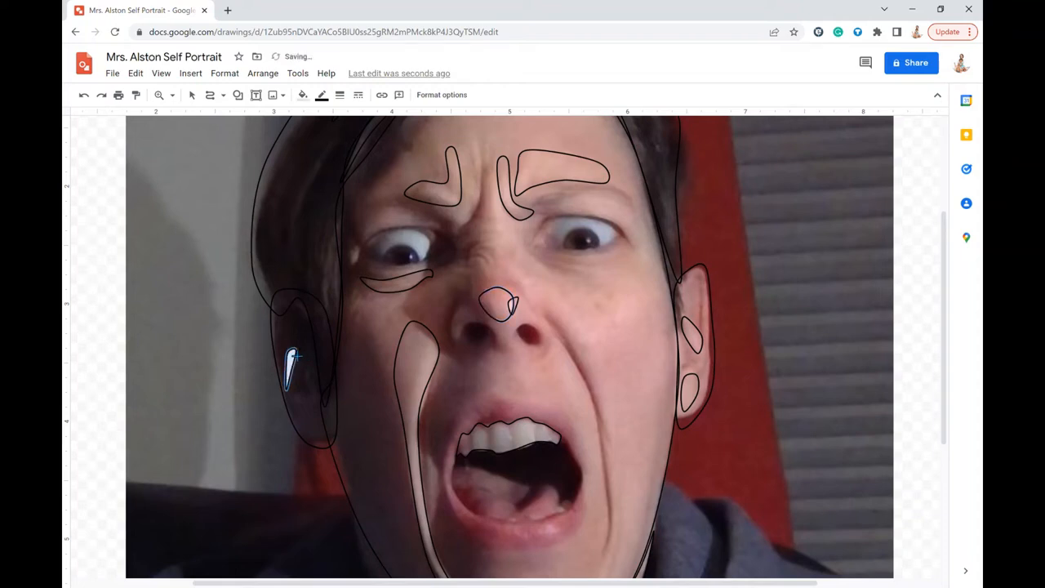
{"action": "left_click", "coordinate": [307, 98]}
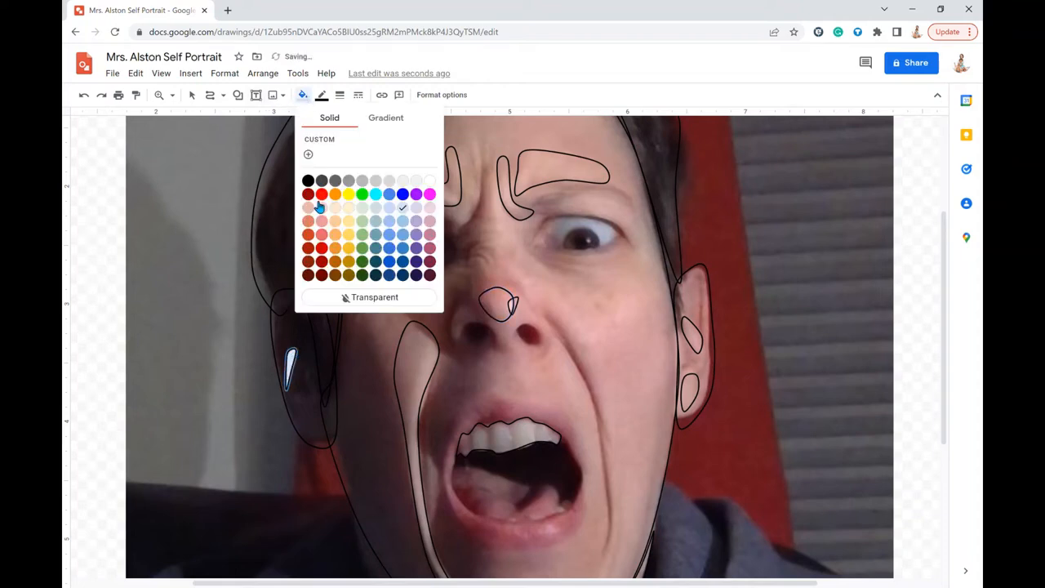
{"action": "left_click", "coordinate": [363, 299]}
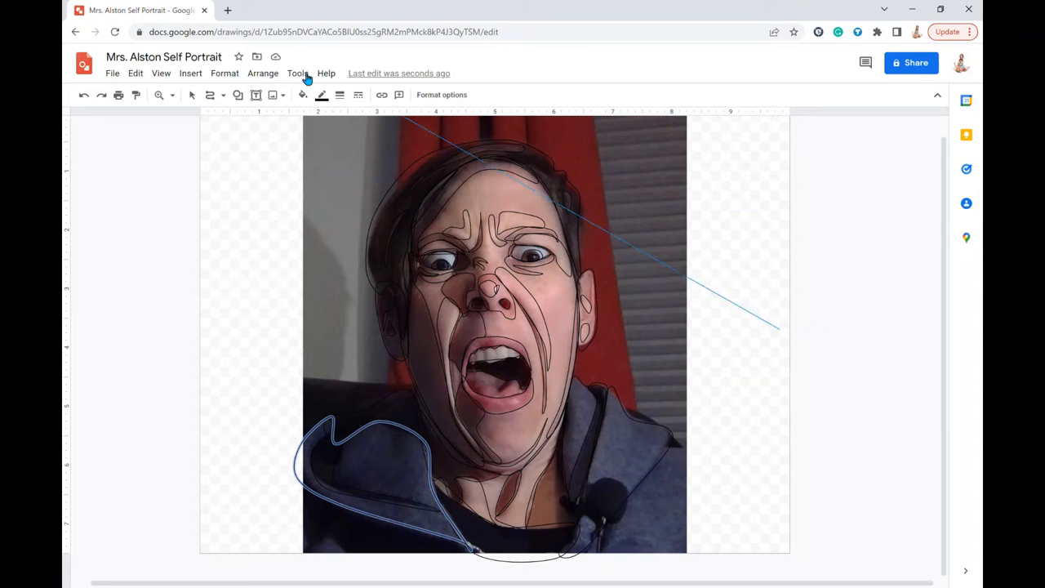
{"action": "left_click", "coordinate": [194, 98]}
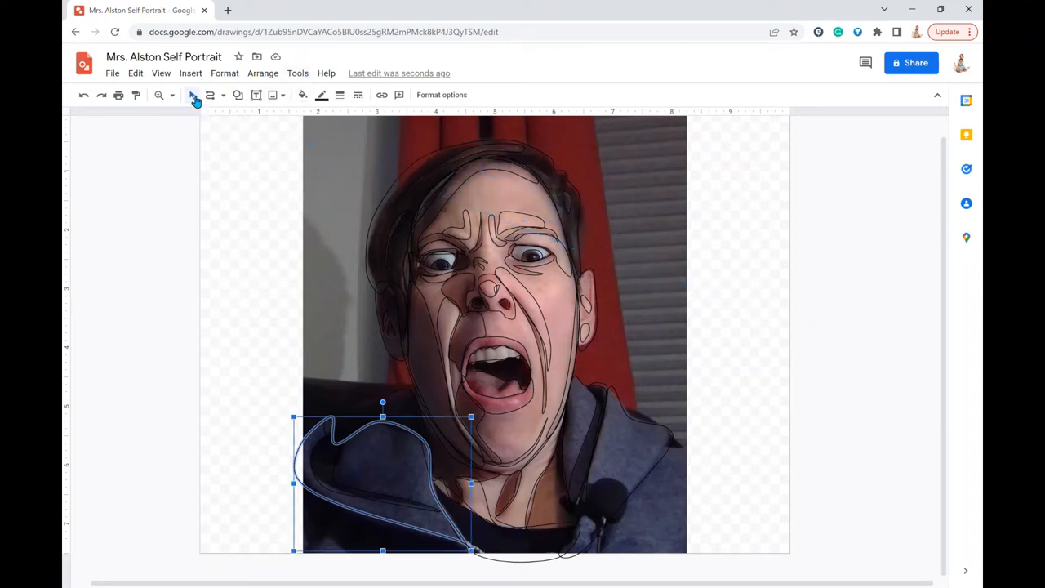
{"action": "left_click", "coordinate": [482, 337]}
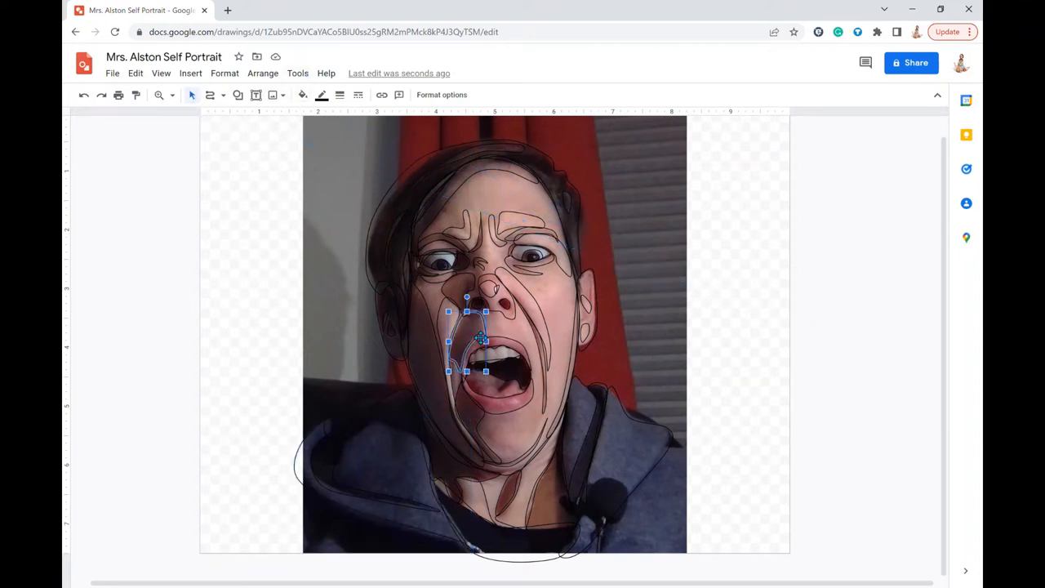
{"action": "left_click", "coordinate": [527, 224]}
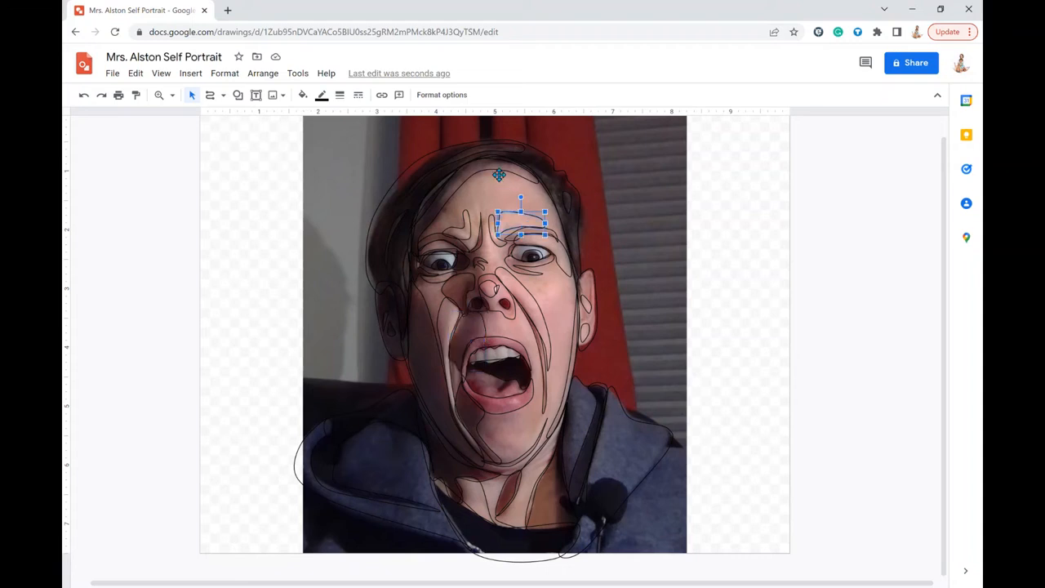
{"action": "left_click", "coordinate": [499, 174]}
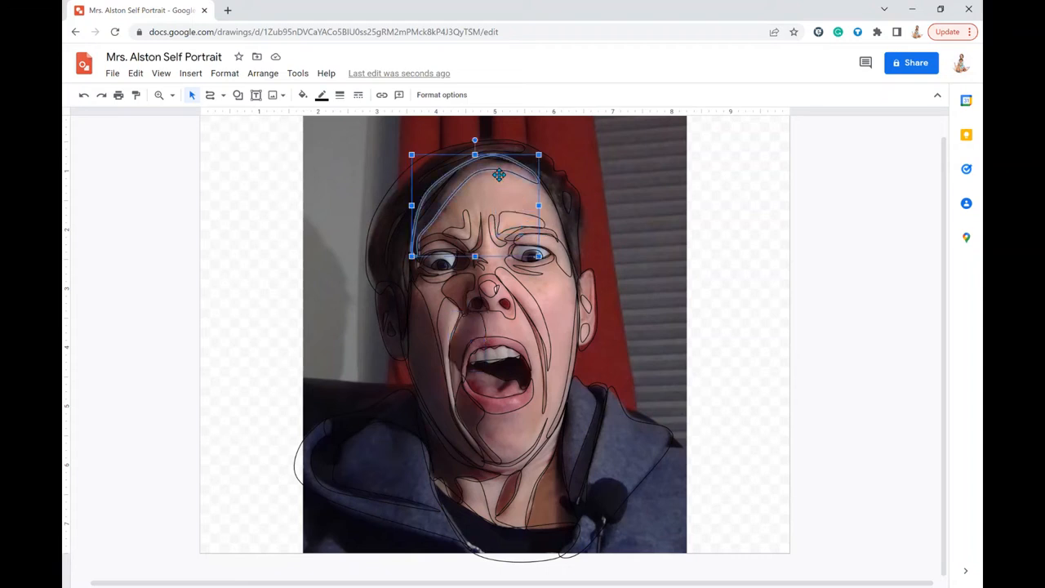
{"action": "left_click", "coordinate": [652, 234]}
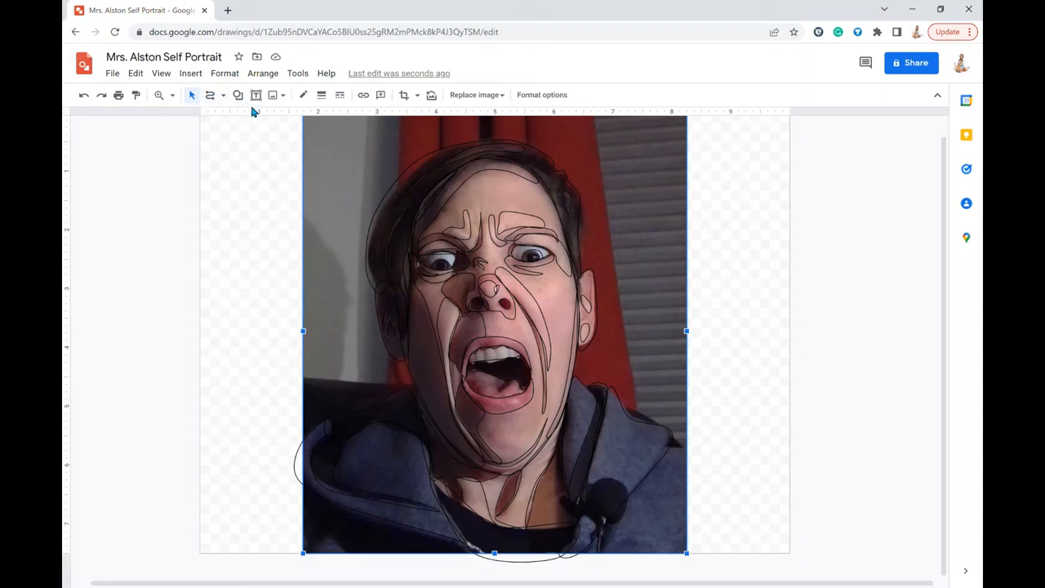
{"action": "left_click", "coordinate": [515, 230]}
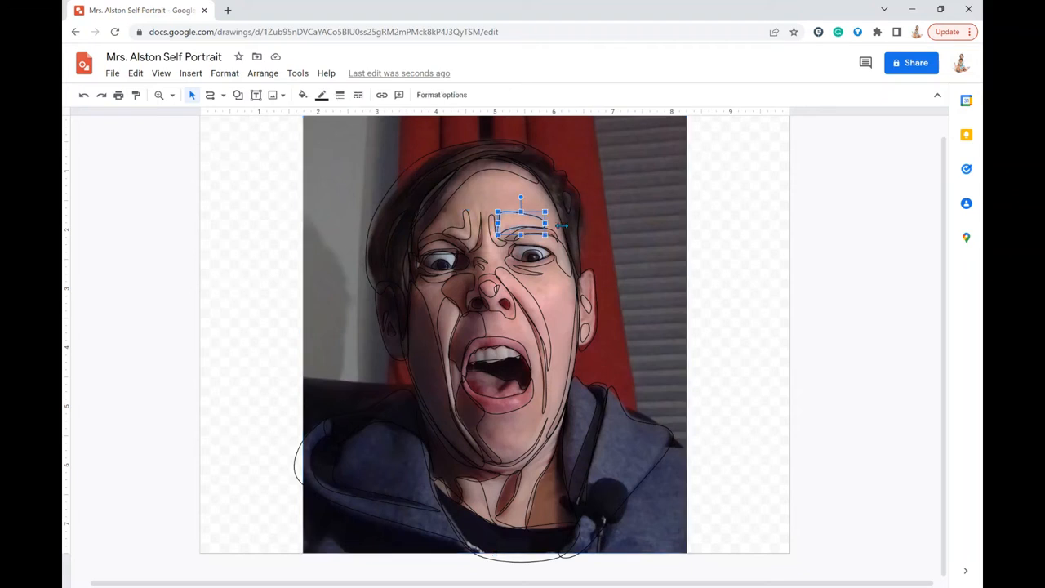
{"action": "left_click", "coordinate": [304, 96]}
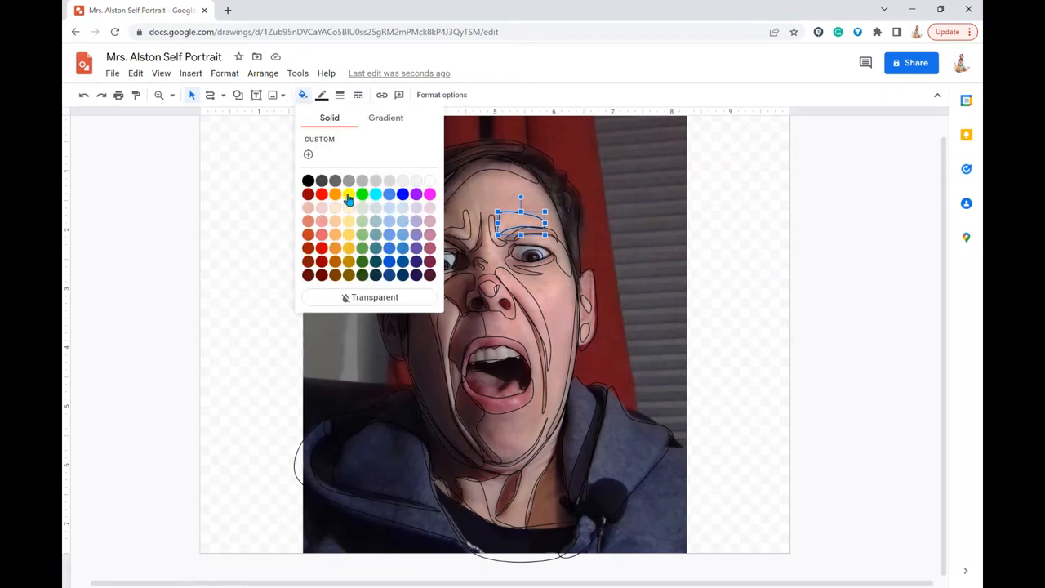
{"action": "left_click", "coordinate": [308, 155]}
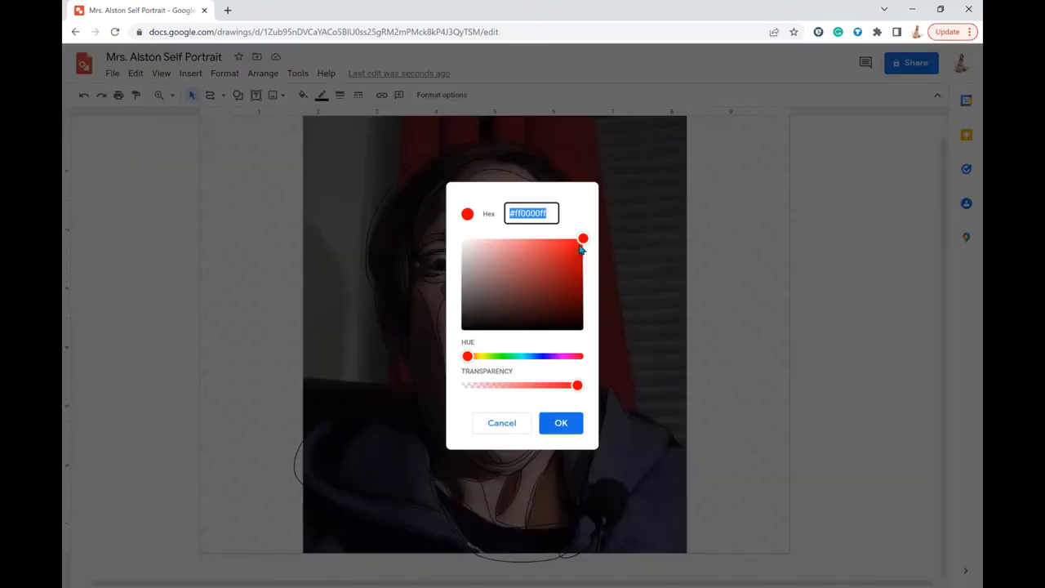
{"action": "left_click_drag", "start_coordinate": [584, 240], "coordinate": [485, 251]}
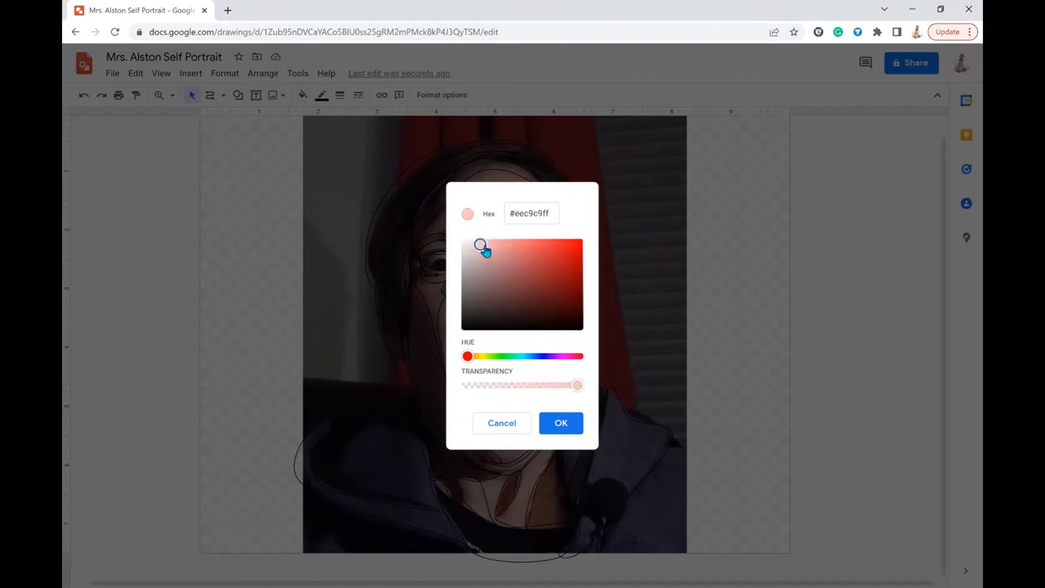
{"action": "left_click", "coordinate": [510, 425]}
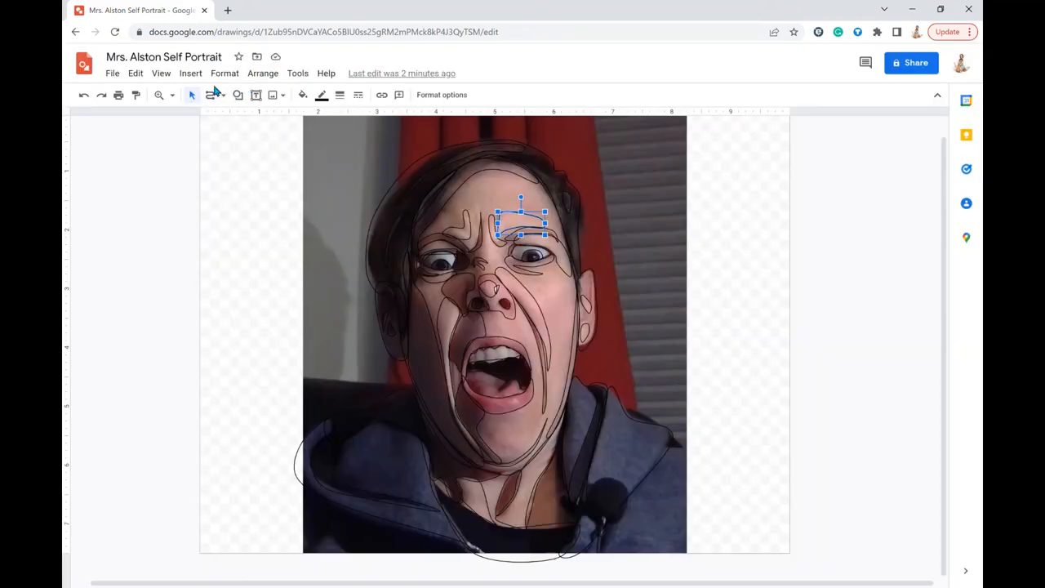
Fill the two forehead highlights above the eyebrows with solid white
{"action": "left_click", "coordinate": [302, 95]}
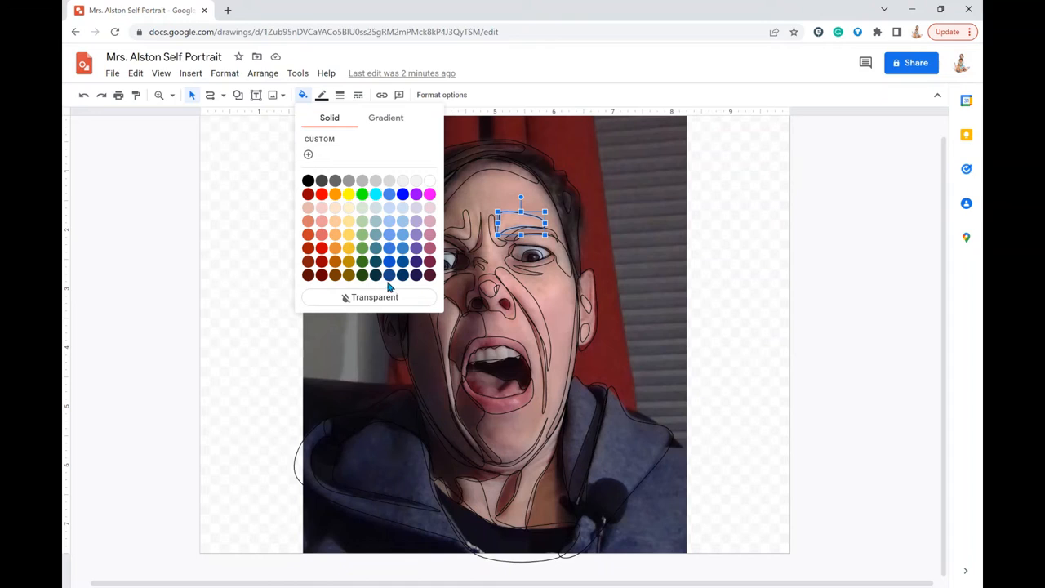
{"action": "left_click", "coordinate": [431, 181]}
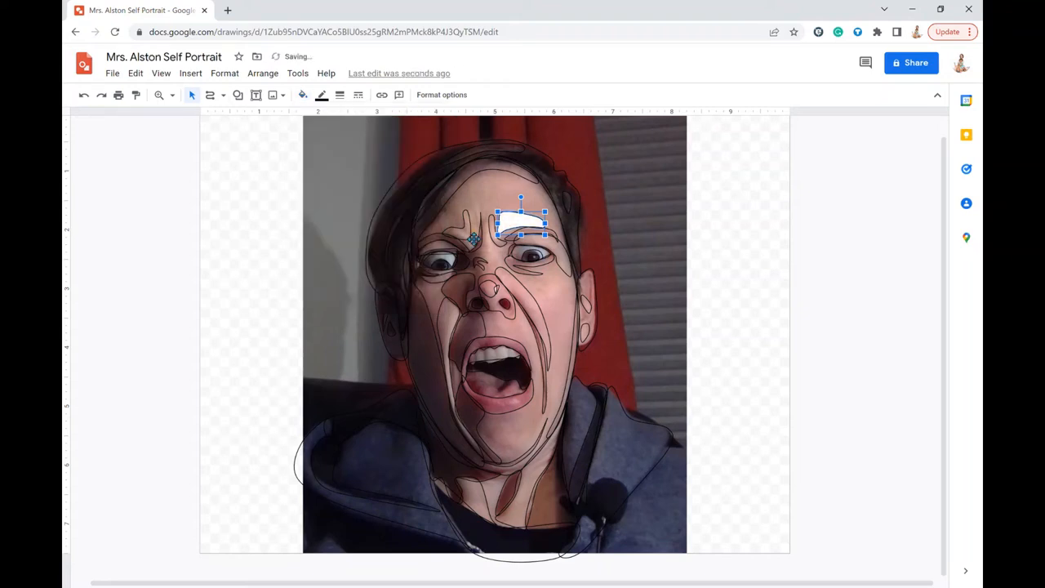
{"action": "left_click", "coordinate": [467, 240]}
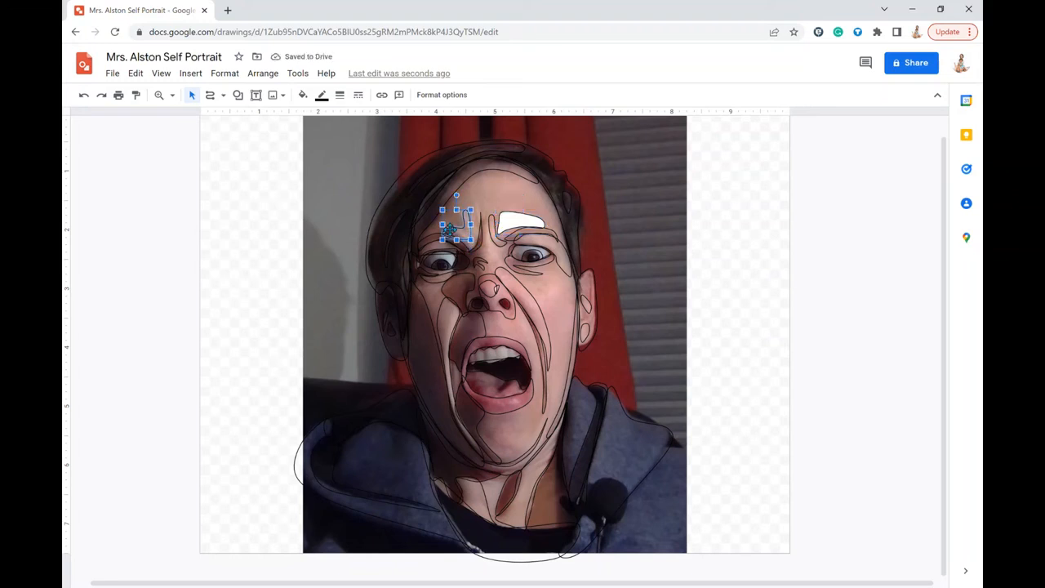
{"action": "left_click", "coordinate": [302, 95]}
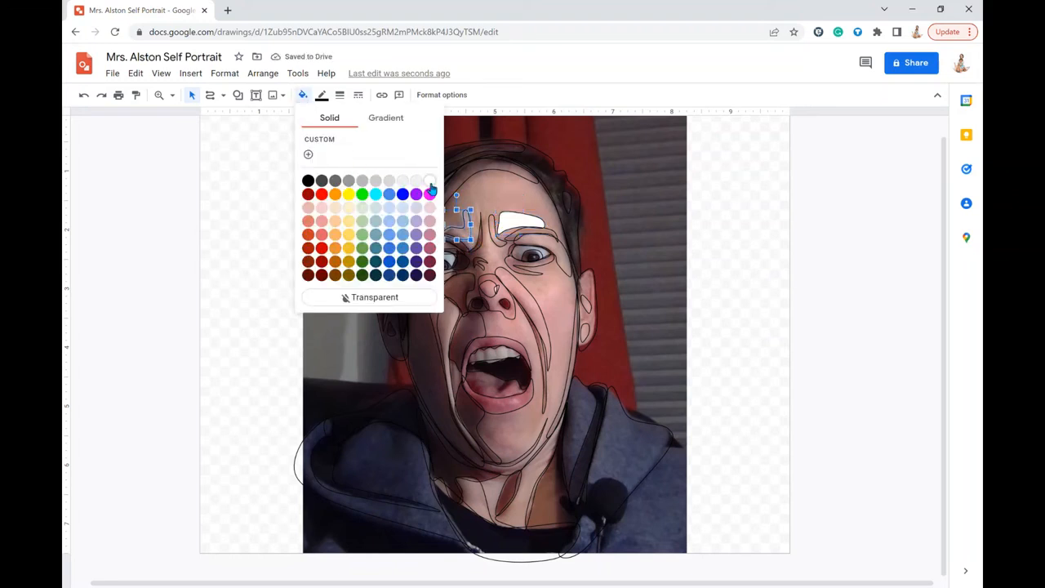
{"action": "left_click", "coordinate": [430, 181]}
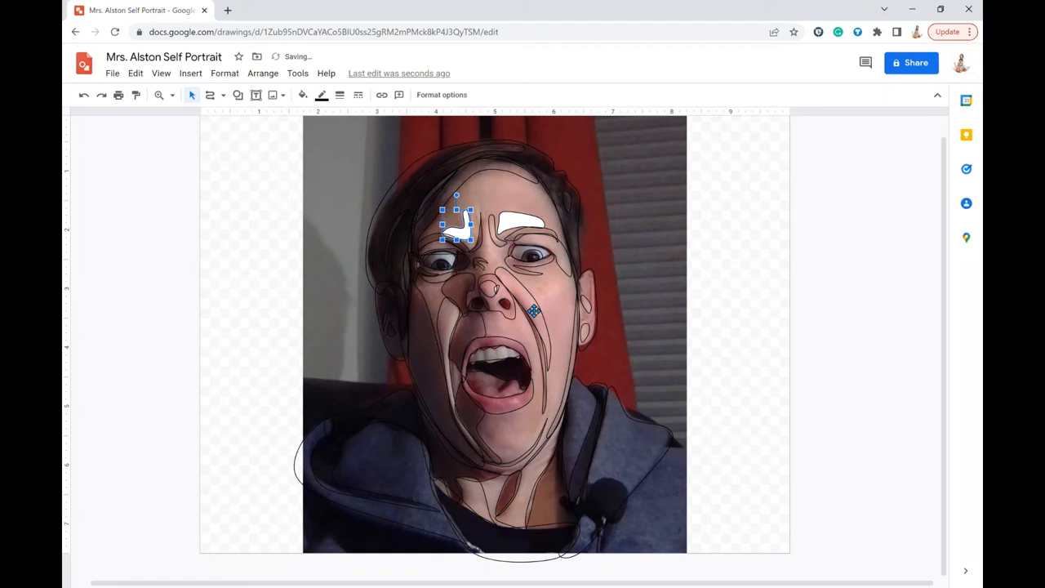
Repeat the white fill on the long highlights along both cheeks and on the upper teeth
{"action": "left_click", "coordinate": [527, 309]}
{"action": "key", "text": "ctrl+y"}
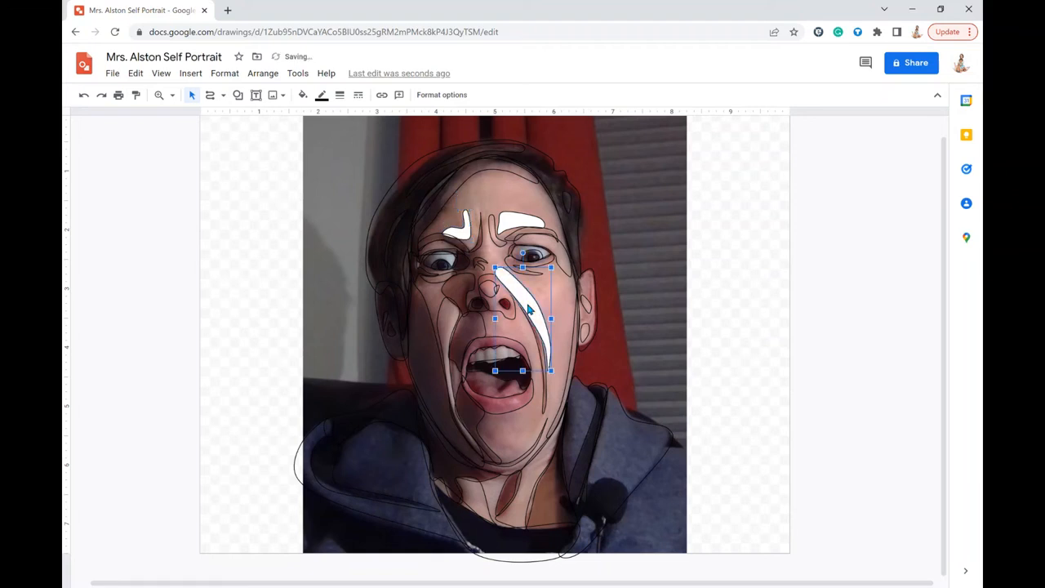
{"action": "left_click", "coordinate": [458, 329]}
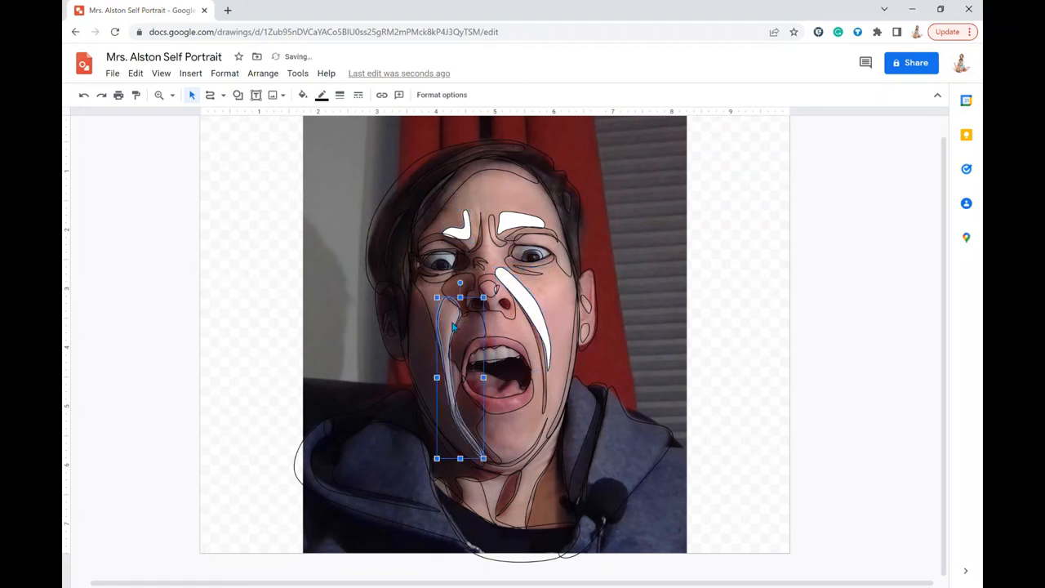
{"action": "key", "text": "ctrl+y"}
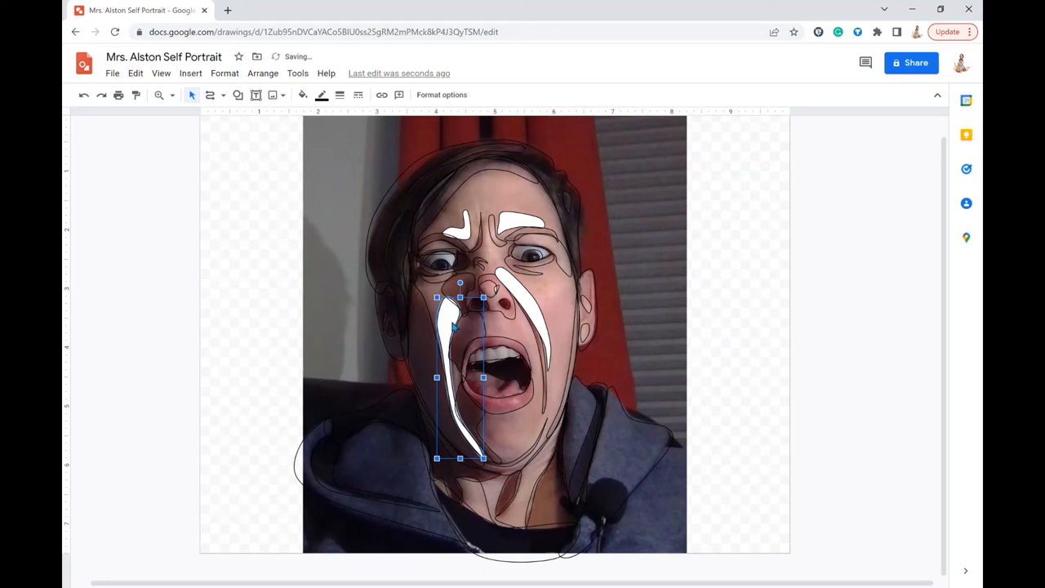
{"action": "left_click", "coordinate": [504, 364]}
{"action": "key", "text": "ctrl+y"}
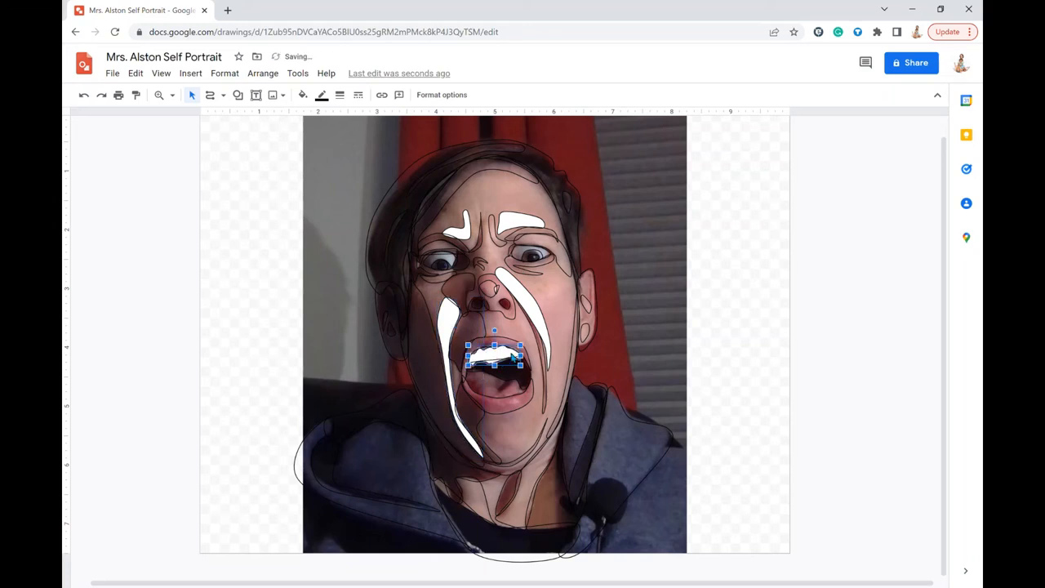
Repeat the white fill on the two neck highlights between the chin and the shirt collar
{"action": "left_click", "coordinate": [497, 502]}
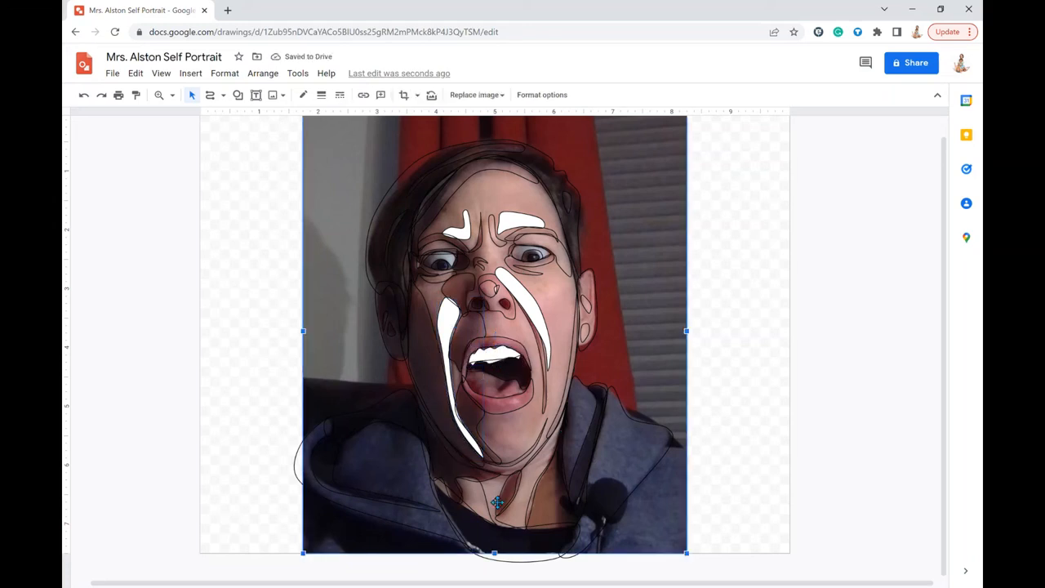
{"action": "left_click", "coordinate": [476, 503]}
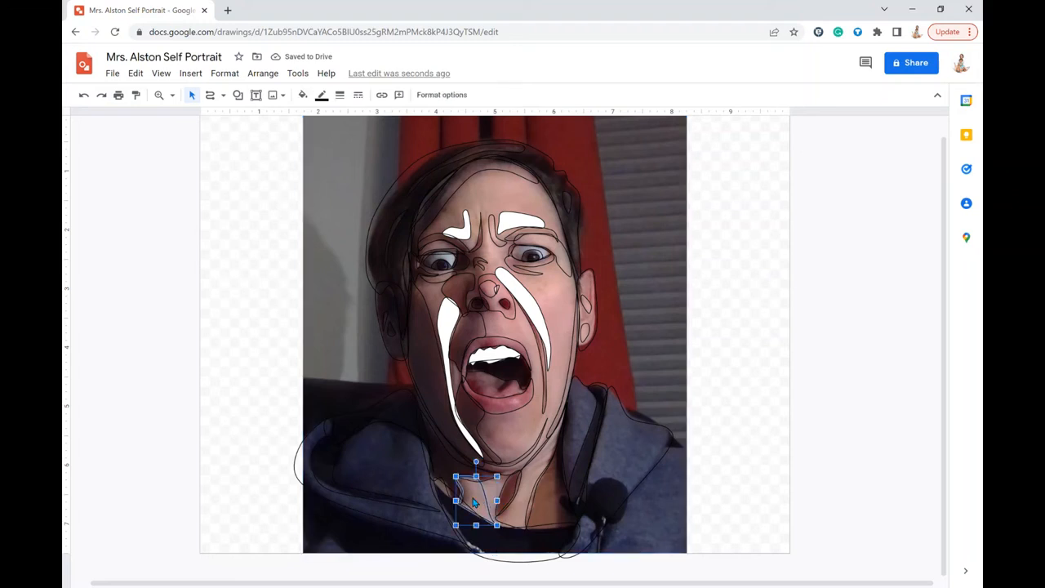
{"action": "key", "text": "ctrl+y"}
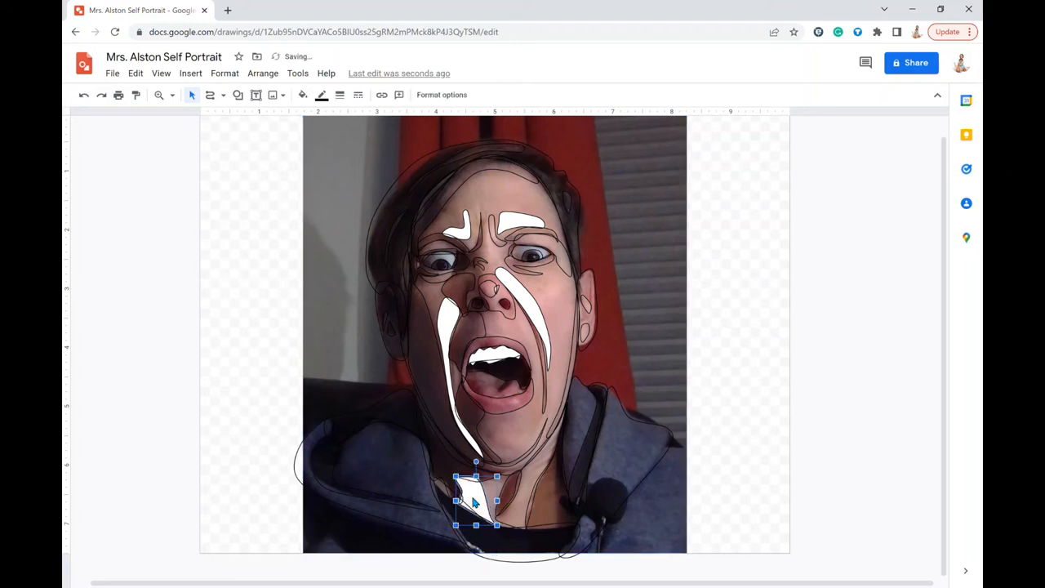
{"action": "left_click", "coordinate": [522, 523]}
{"action": "key", "text": "ctrl+y"}
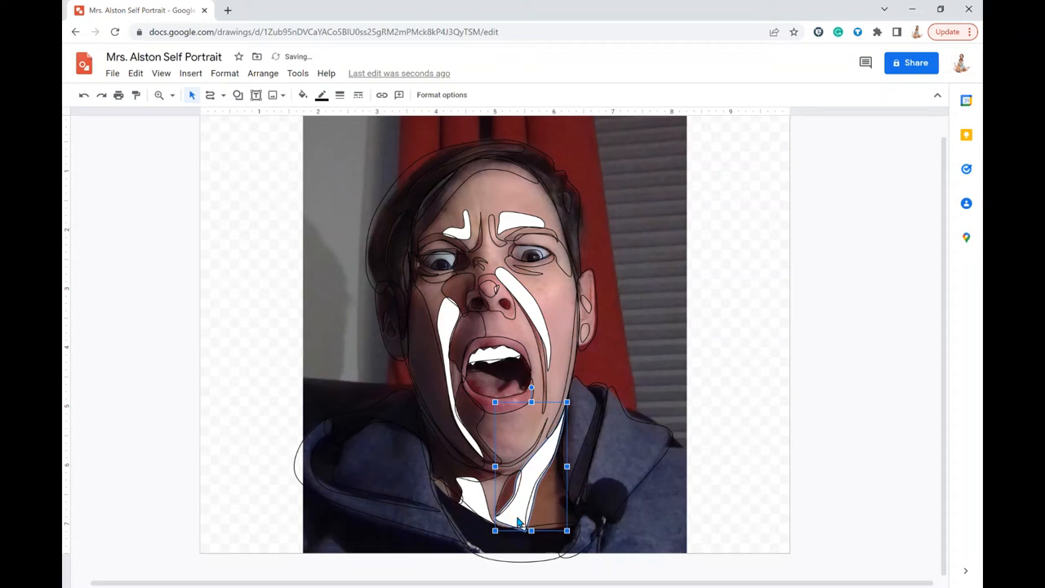
Repeat the white fill on the earlobe highlight and the inner highlight of the brightly lit ear
{"action": "left_click", "coordinate": [588, 339]}
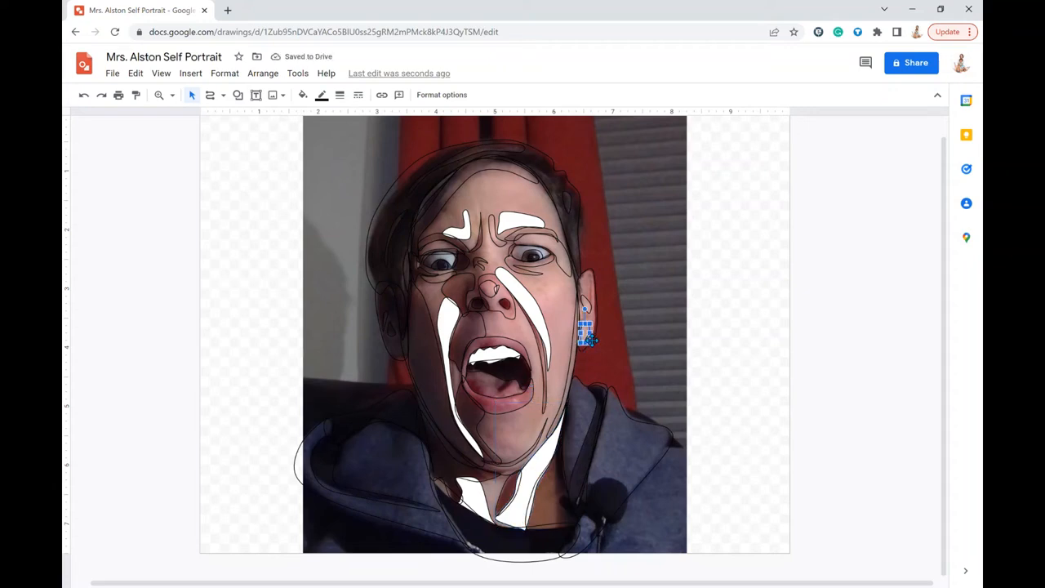
{"action": "key", "text": "ctrl+y"}
{"action": "left_click", "coordinate": [590, 307]}
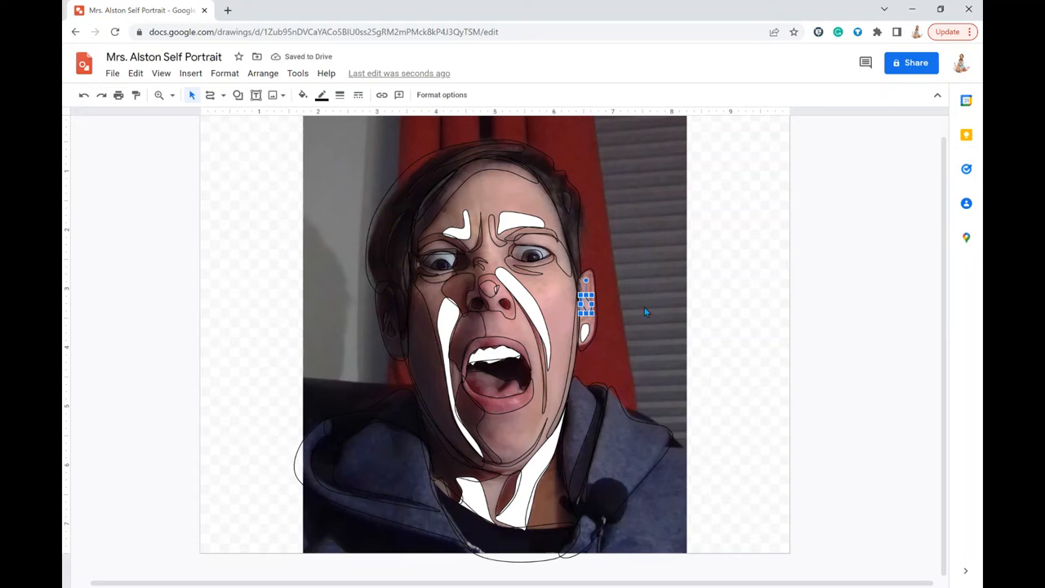
{"action": "key", "text": "ctrl+y"}
Send the outline around the nose tip and nostril one level backward in the stacking order
{"action": "left_click", "coordinate": [505, 297]}
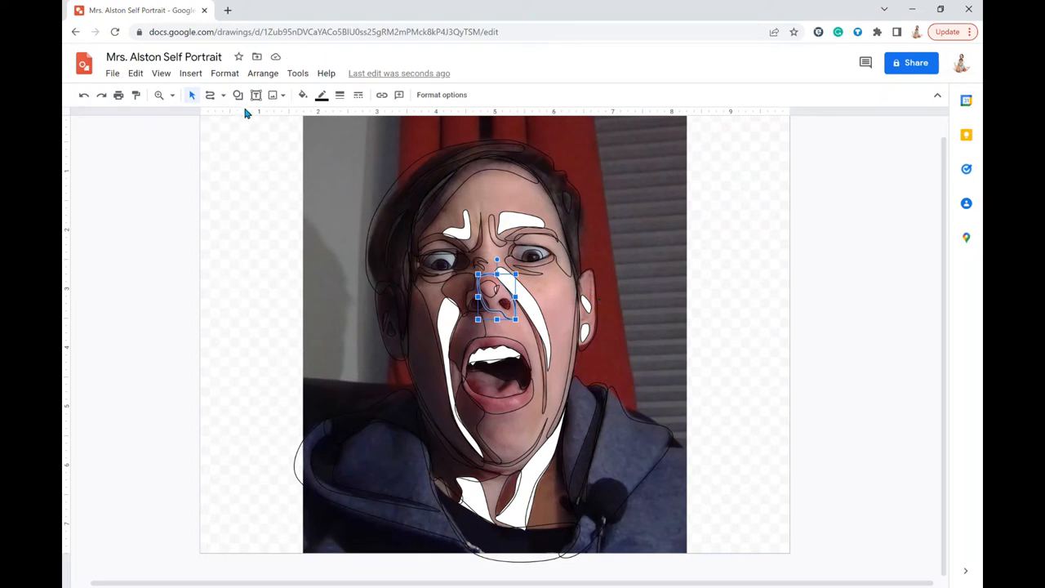
{"action": "left_click", "coordinate": [159, 95]}
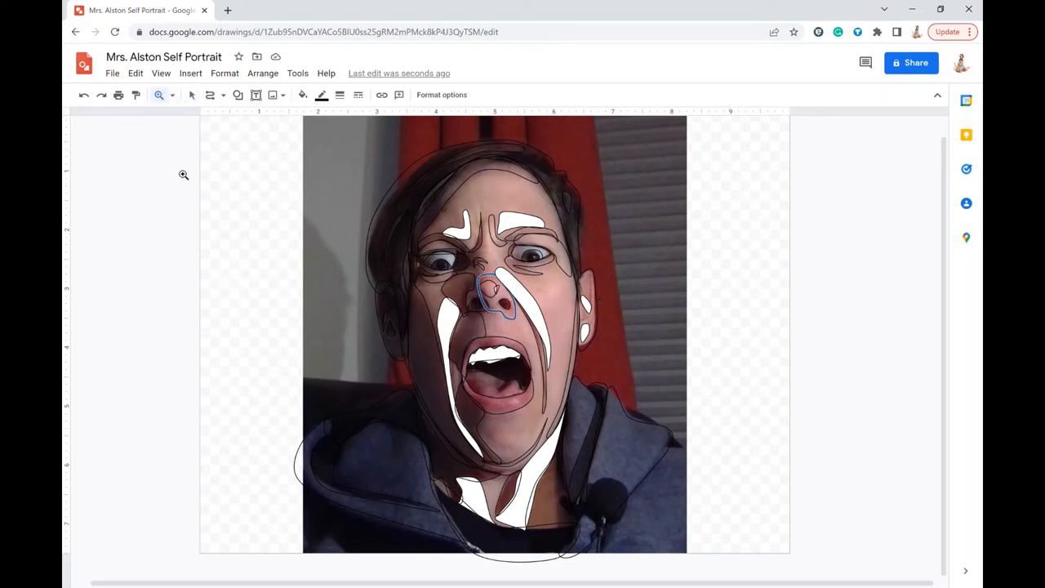
{"action": "left_click", "coordinate": [172, 95]}
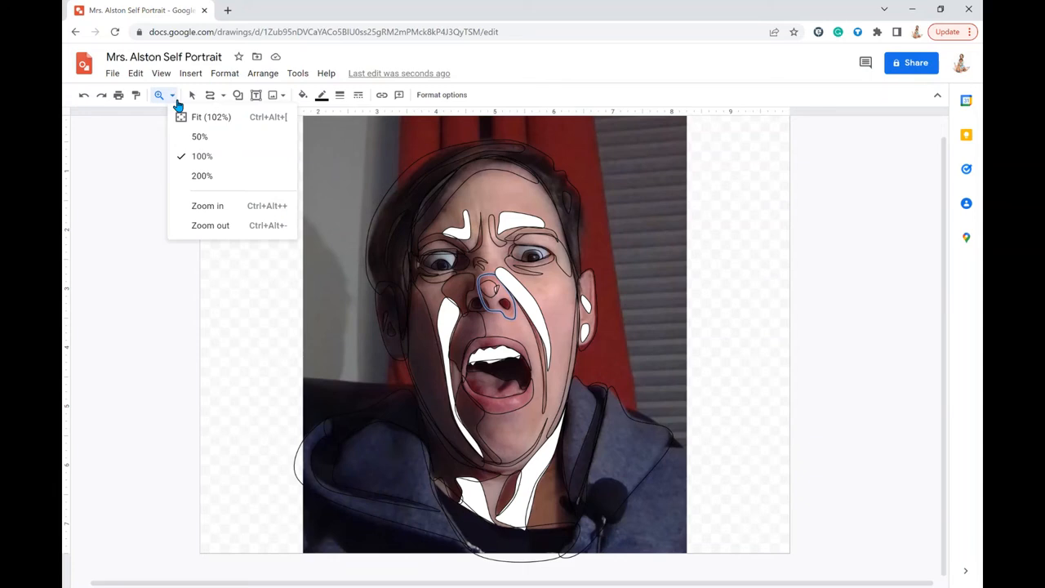
{"action": "left_click", "coordinate": [194, 182]}
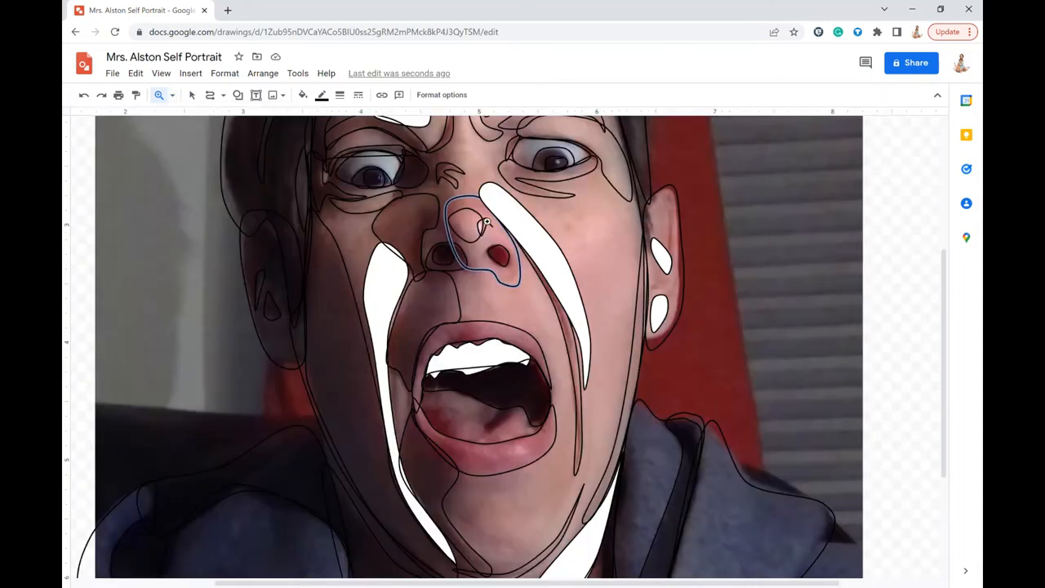
{"action": "left_click", "coordinate": [193, 95]}
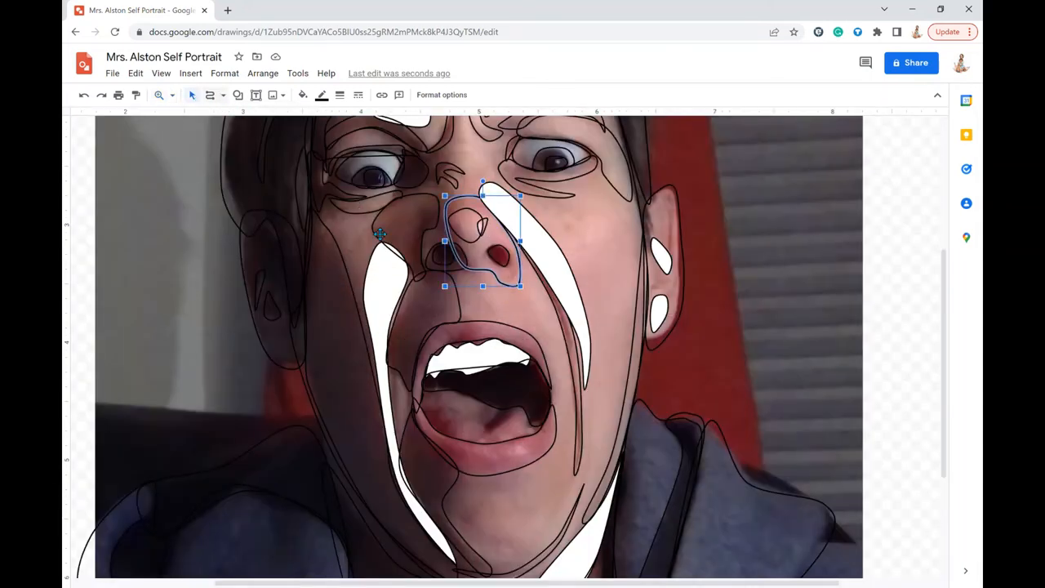
{"action": "left_click", "coordinate": [593, 266]}
{"action": "left_click", "coordinate": [506, 227]}
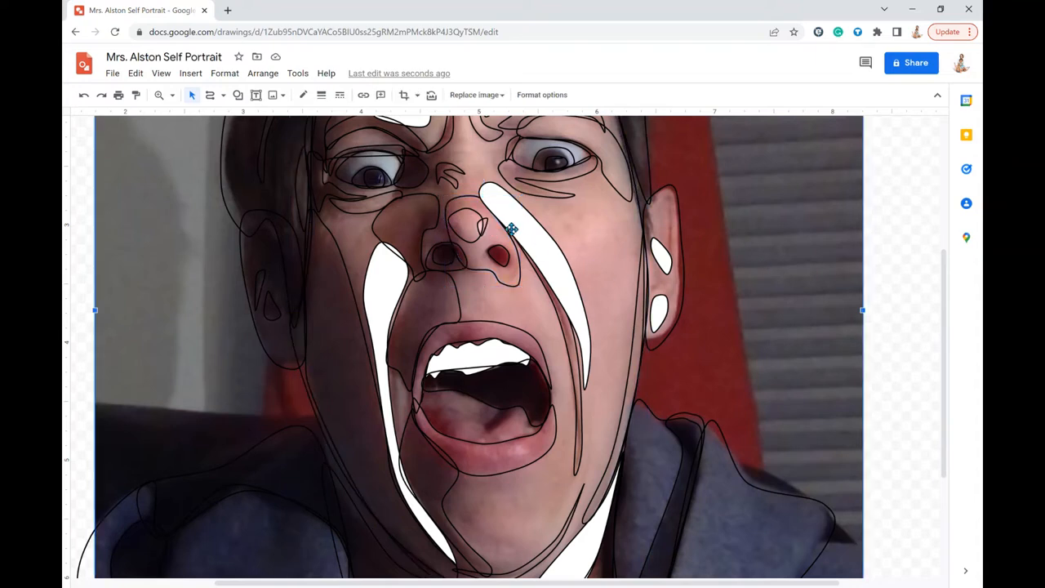
{"action": "left_click", "coordinate": [489, 229]}
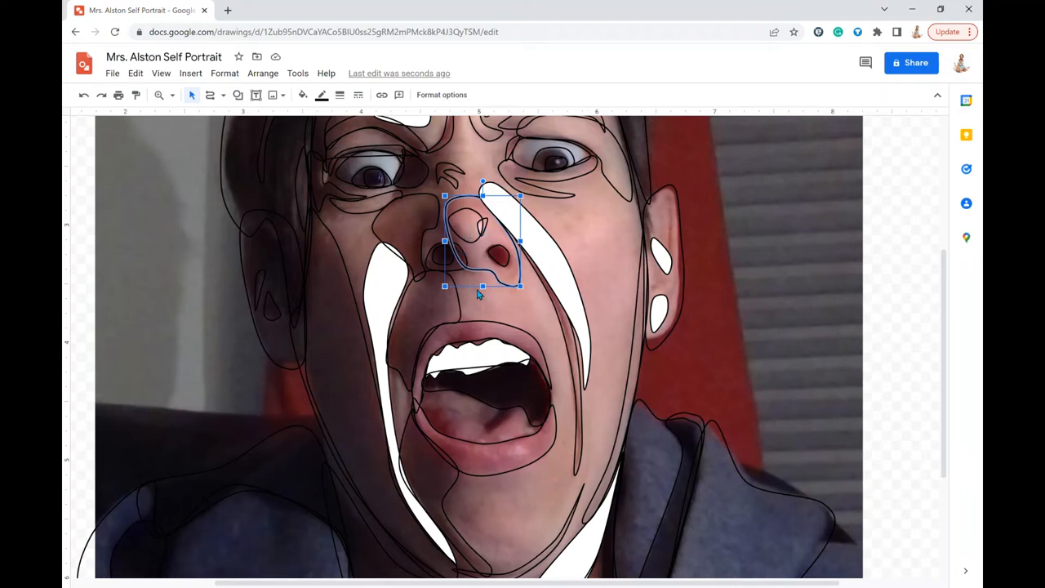
{"action": "left_click", "coordinate": [265, 74]}
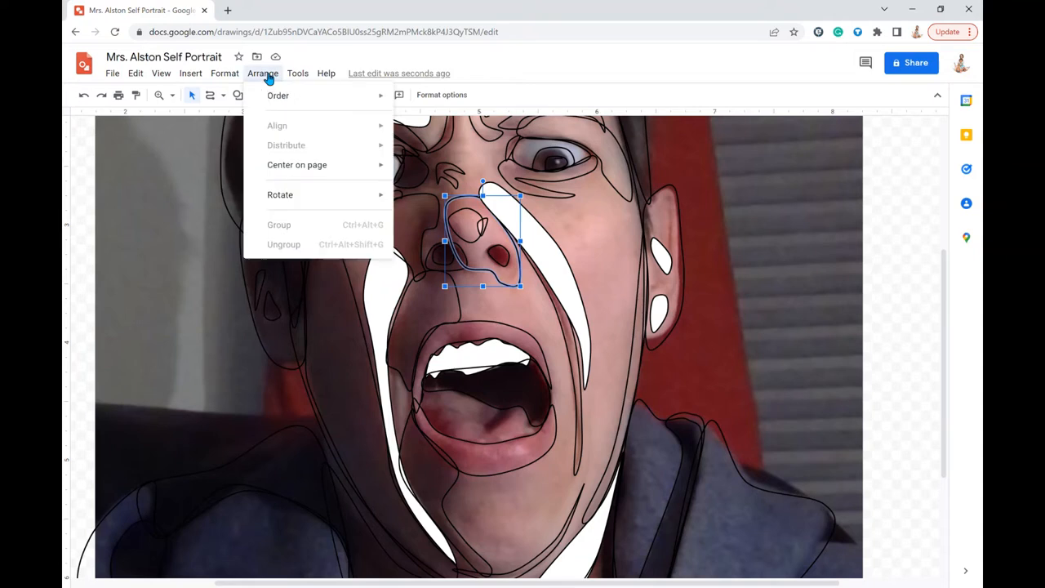
{"action": "left_click", "coordinate": [297, 74]}
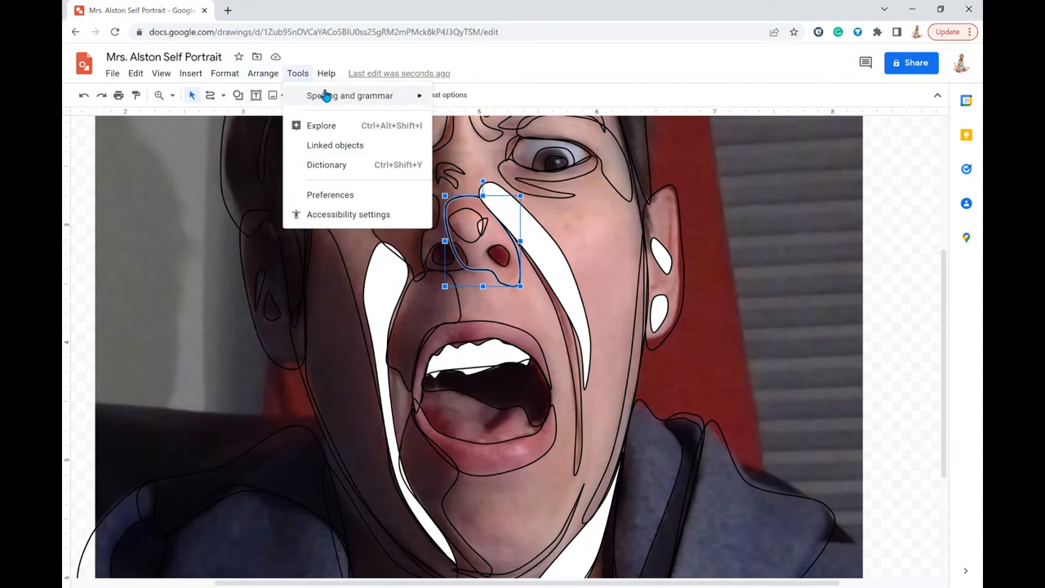
{"action": "mouse_move", "coordinate": [325, 97]}
{"action": "mouse_move", "coordinate": [262, 74]}
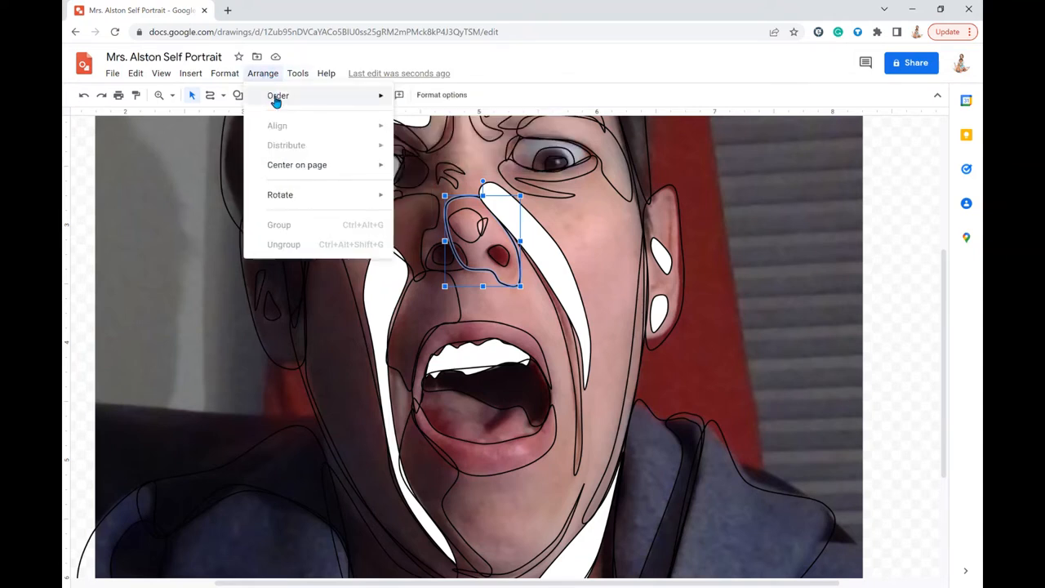
{"action": "mouse_move", "coordinate": [276, 96]}
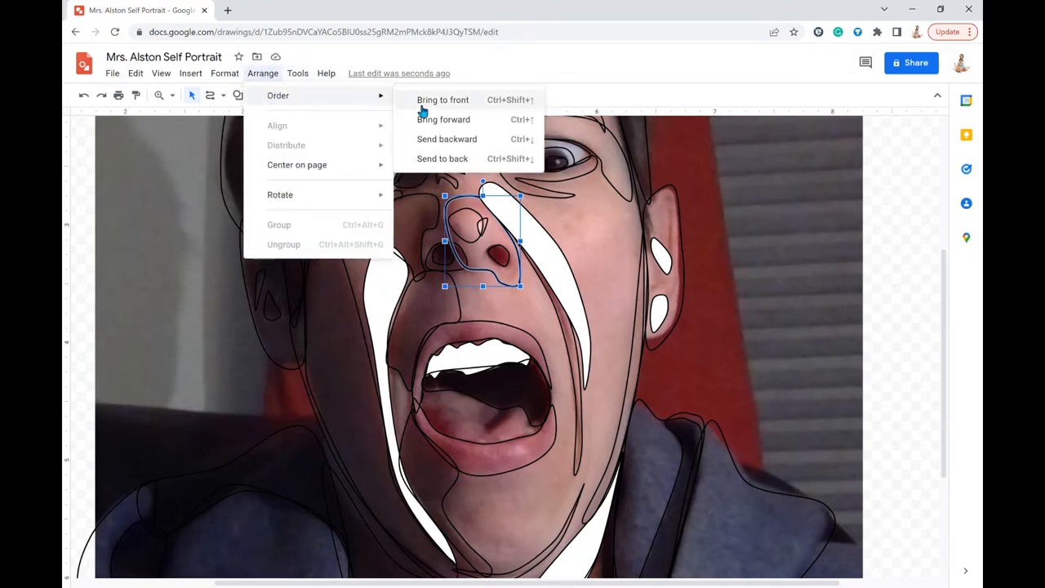
{"action": "left_click", "coordinate": [434, 145]}
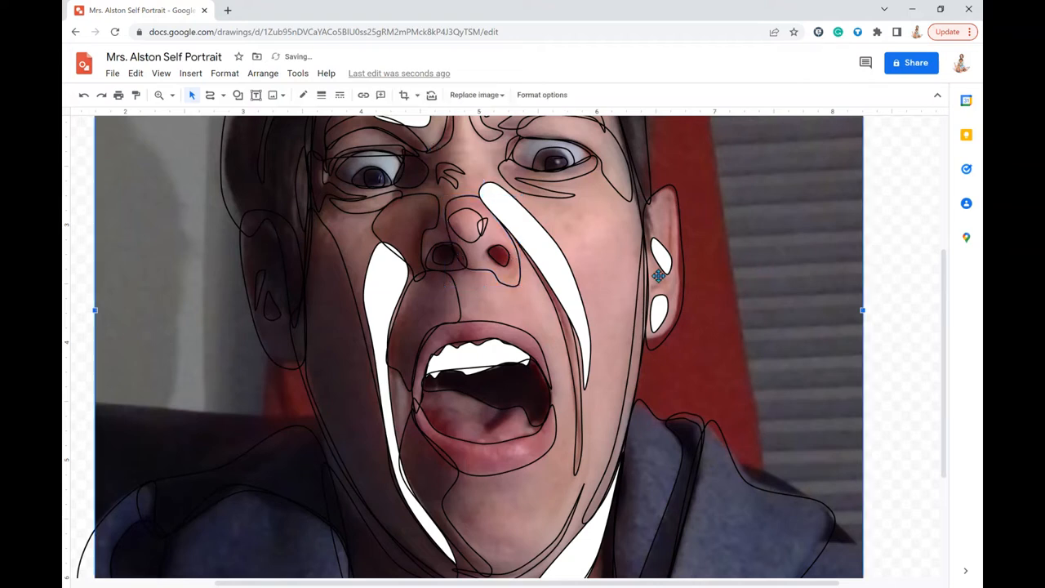
Fill the large nose outline with solid light blue
{"action": "left_click", "coordinate": [527, 250]}
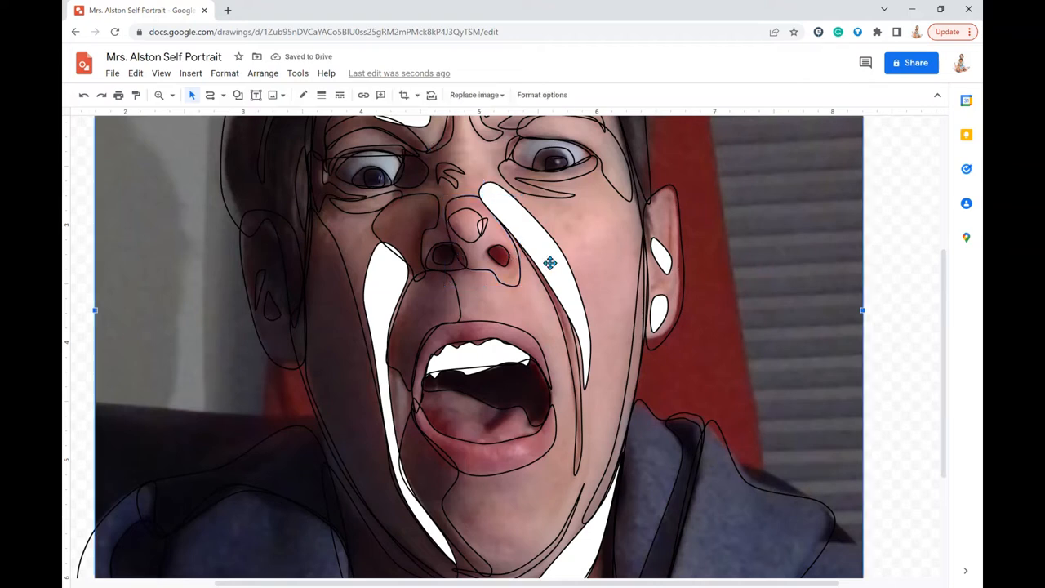
{"action": "left_click", "coordinate": [482, 228]}
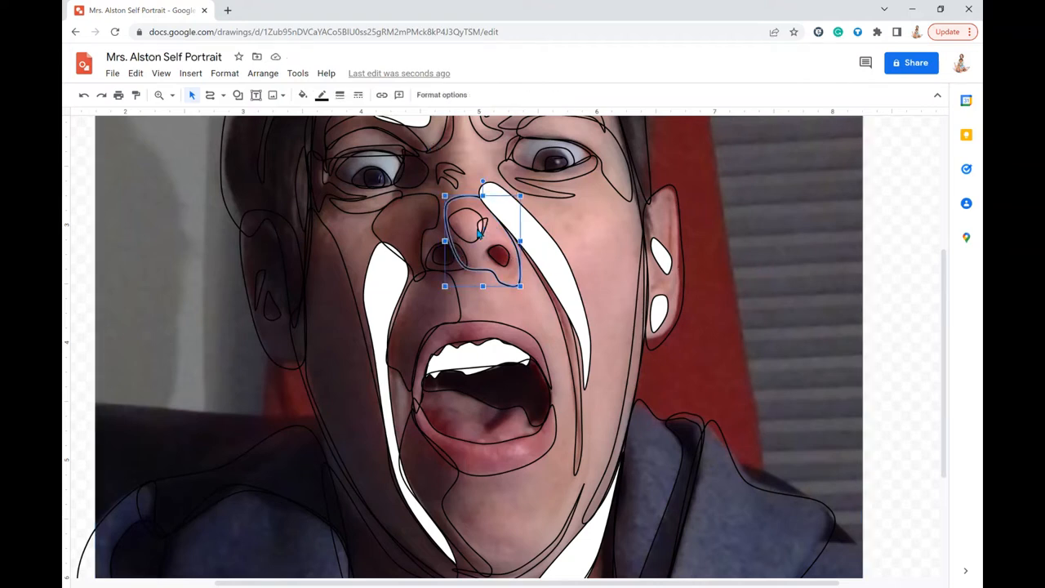
{"action": "left_click", "coordinate": [303, 96]}
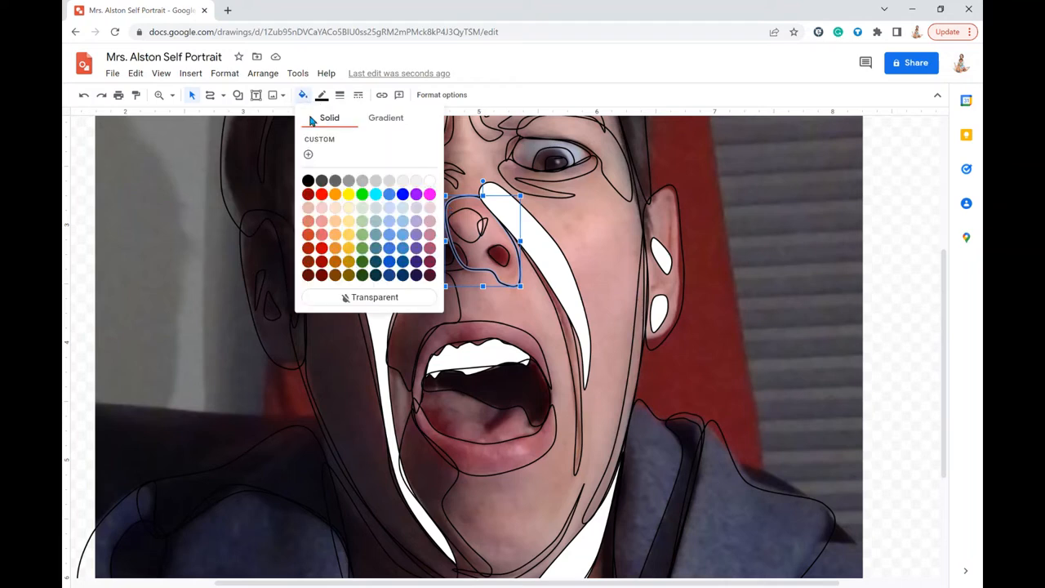
{"action": "left_click", "coordinate": [393, 226]}
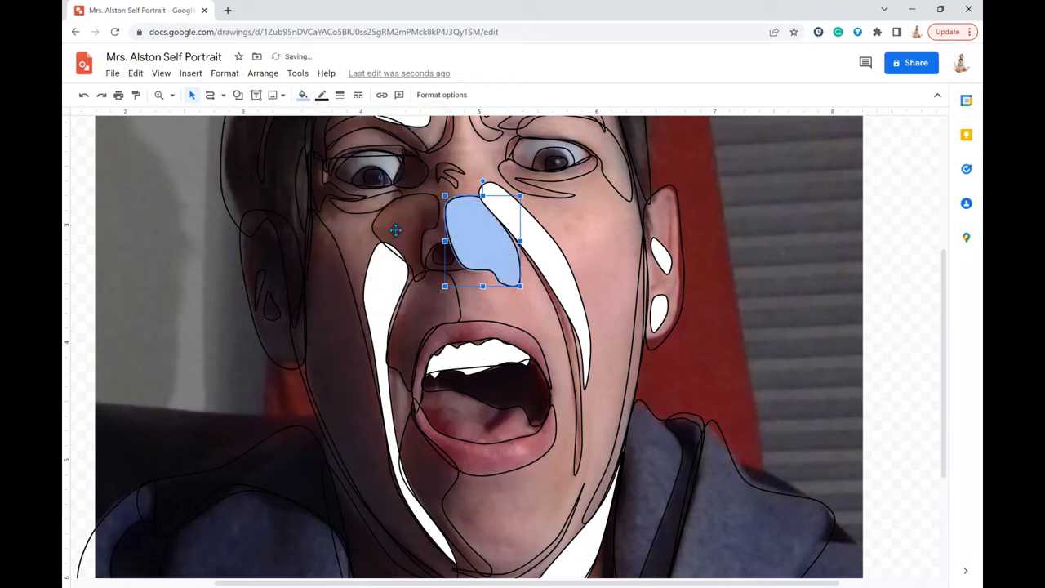
Send the light blue nose shape backward one level, then all the way to the back of the stacking order
{"action": "left_click", "coordinate": [264, 73]}
{"action": "mouse_move", "coordinate": [280, 98]}
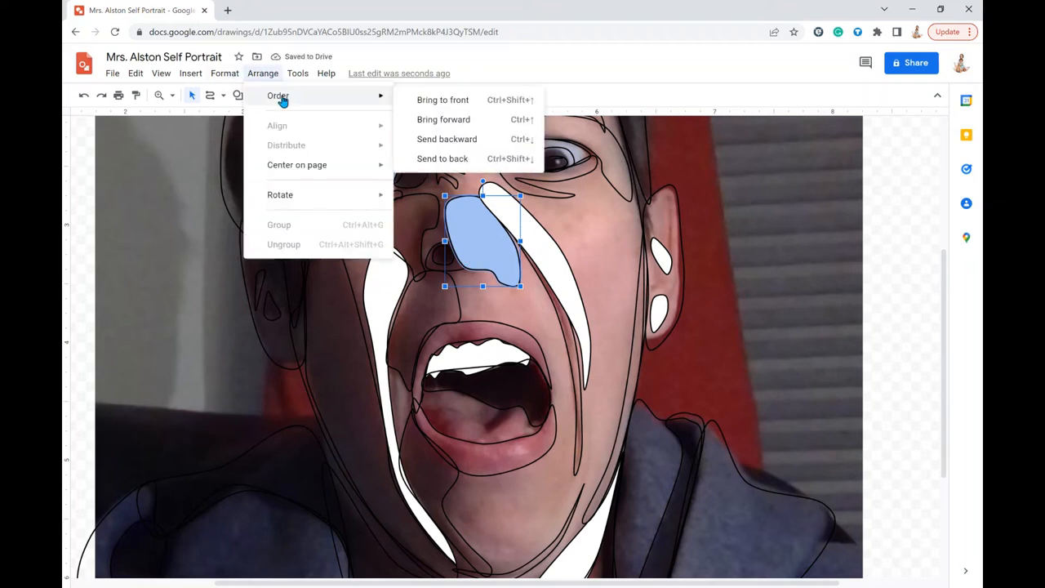
{"action": "left_click", "coordinate": [441, 141]}
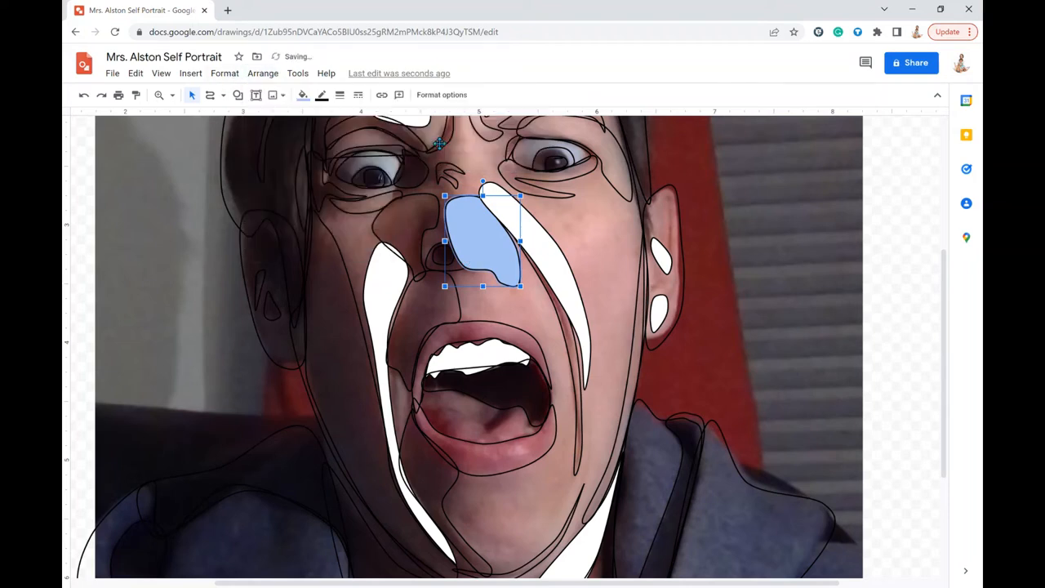
{"action": "left_click", "coordinate": [297, 75]}
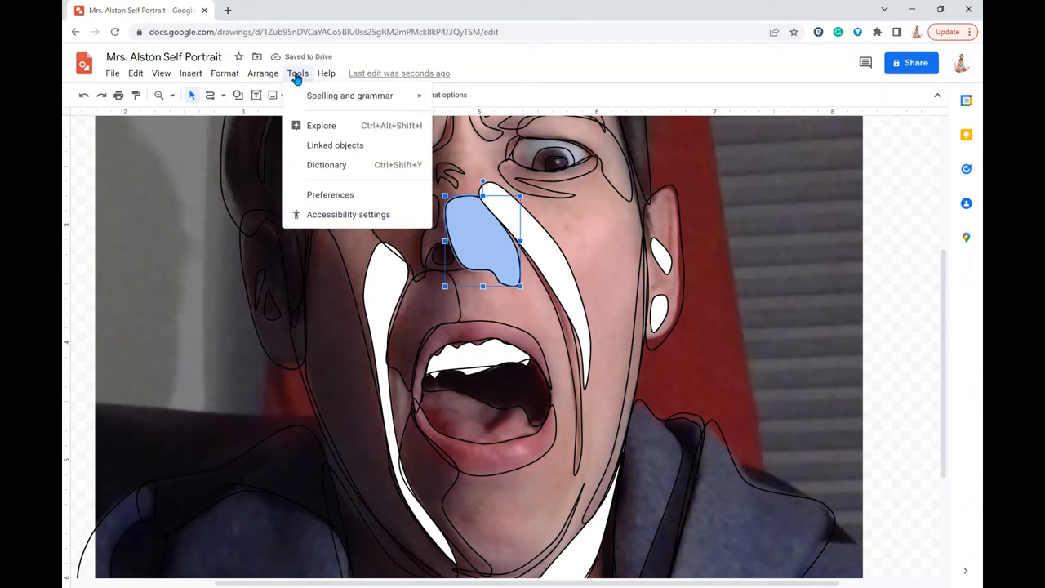
{"action": "mouse_move", "coordinate": [268, 76]}
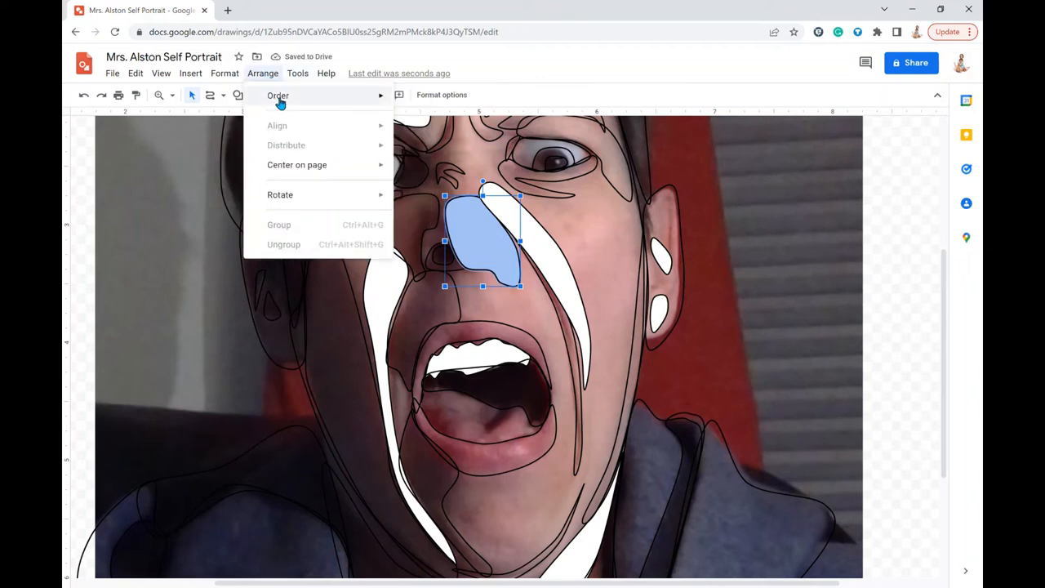
{"action": "mouse_move", "coordinate": [279, 98]}
{"action": "left_click", "coordinate": [432, 160]}
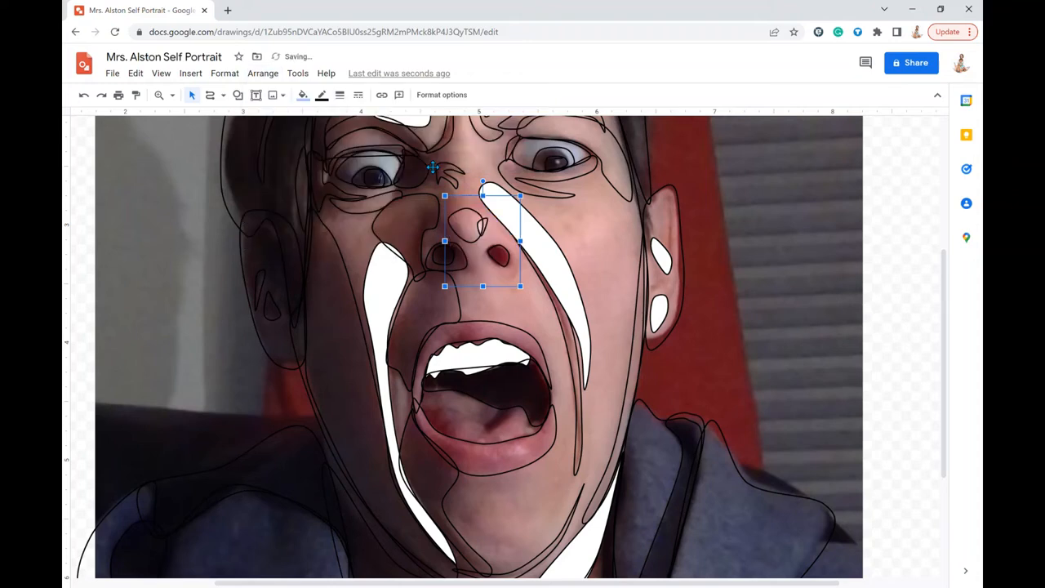
Fill the tiny highlight at the edge of the nose-tip circle with solid white
{"action": "left_click", "coordinate": [647, 253]}
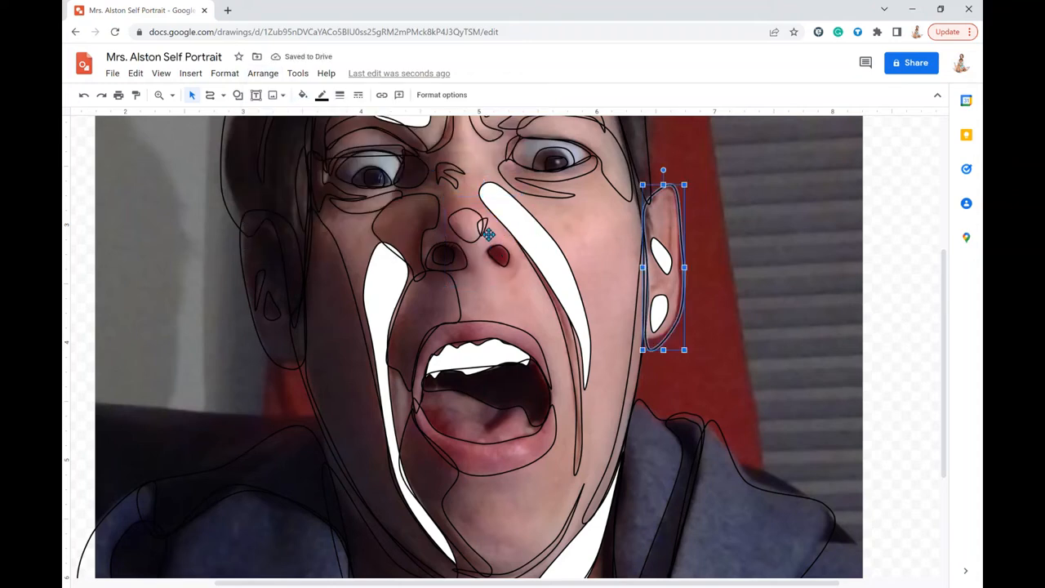
{"action": "left_click", "coordinate": [488, 231]}
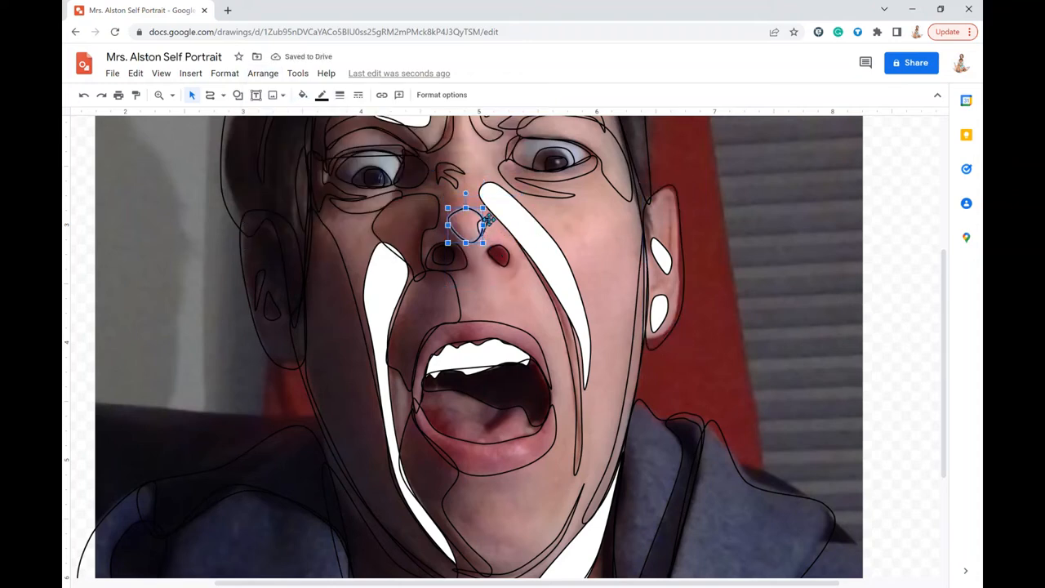
{"action": "left_click", "coordinate": [489, 227]}
{"action": "left_click", "coordinate": [303, 96]}
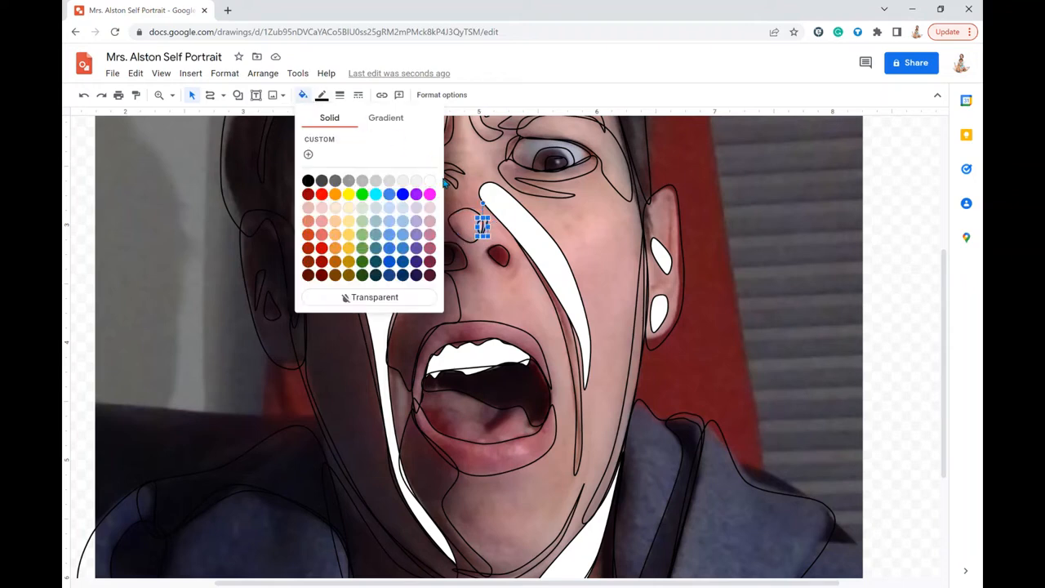
{"action": "left_click", "coordinate": [430, 181]}
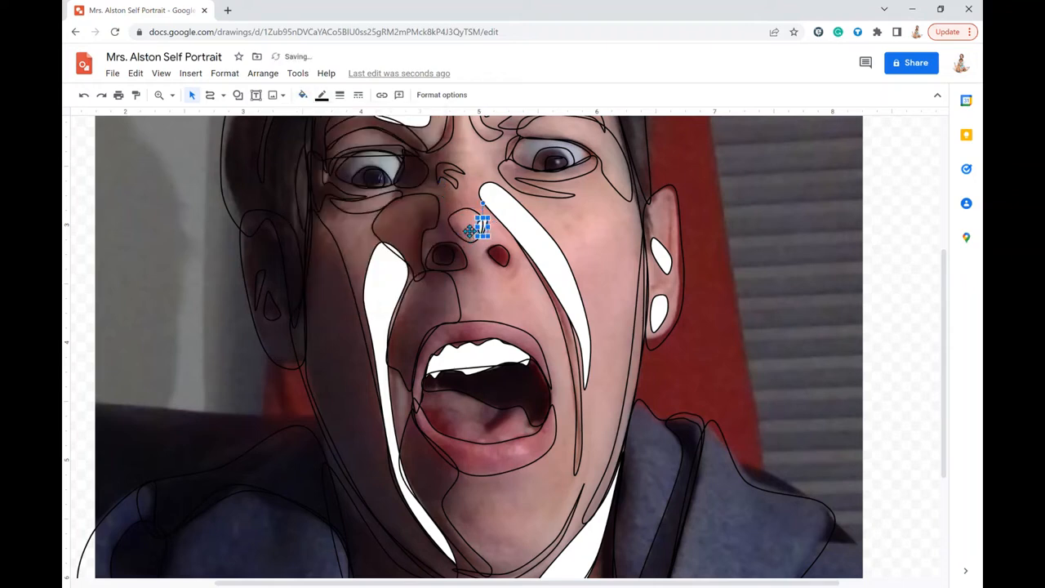
Fill the round nose-tip shape with solid pale blue
{"action": "left_click", "coordinate": [469, 238]}
{"action": "left_click", "coordinate": [303, 96]}
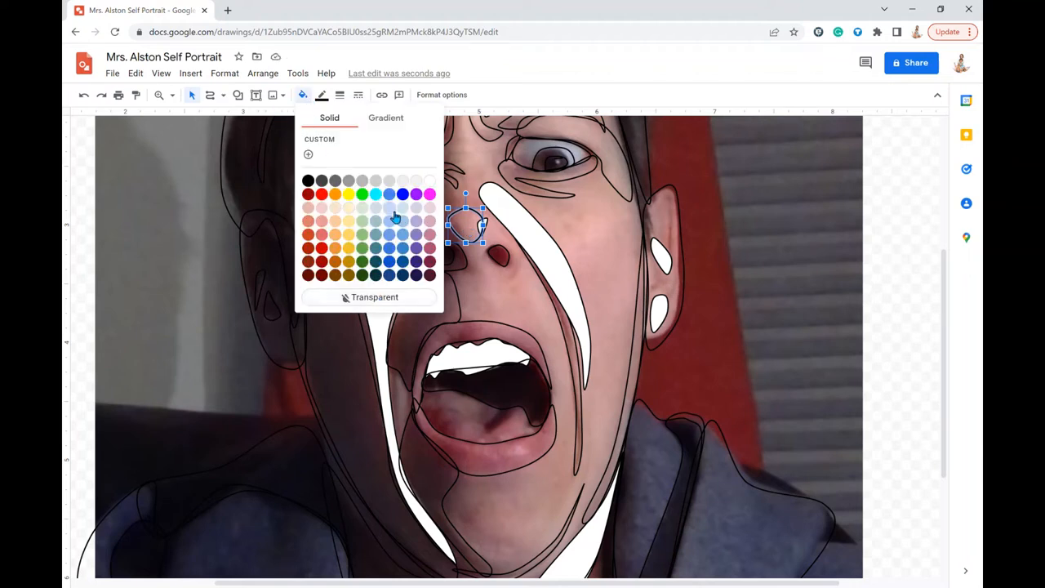
{"action": "left_click", "coordinate": [397, 218]}
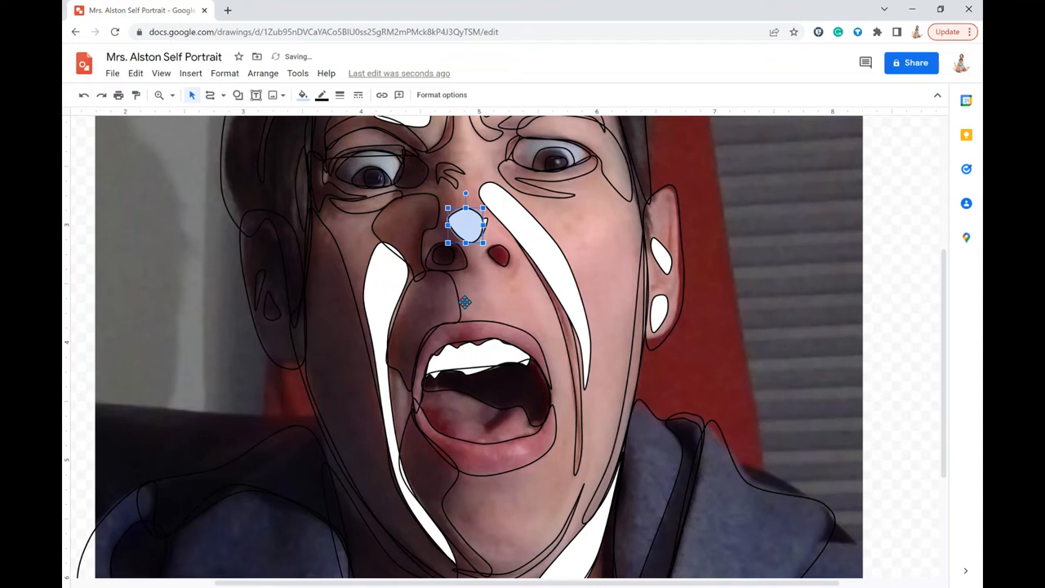
Fill the eyeball shapes of both eyes with solid white
{"action": "scroll", "coordinate": [484, 336], "scroll_direction": "up", "scroll_amount": 3}
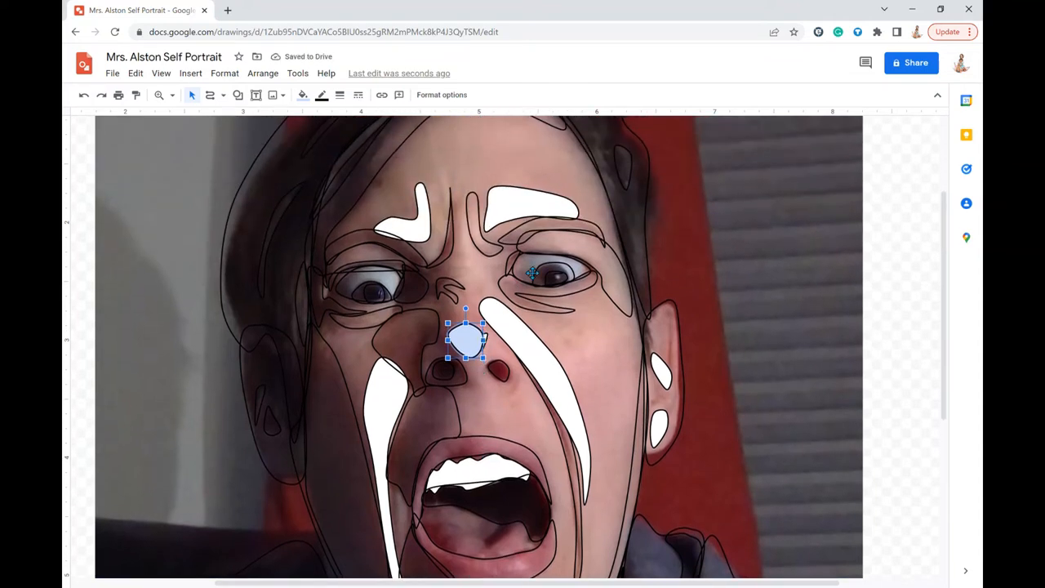
{"action": "left_click", "coordinate": [531, 273]}
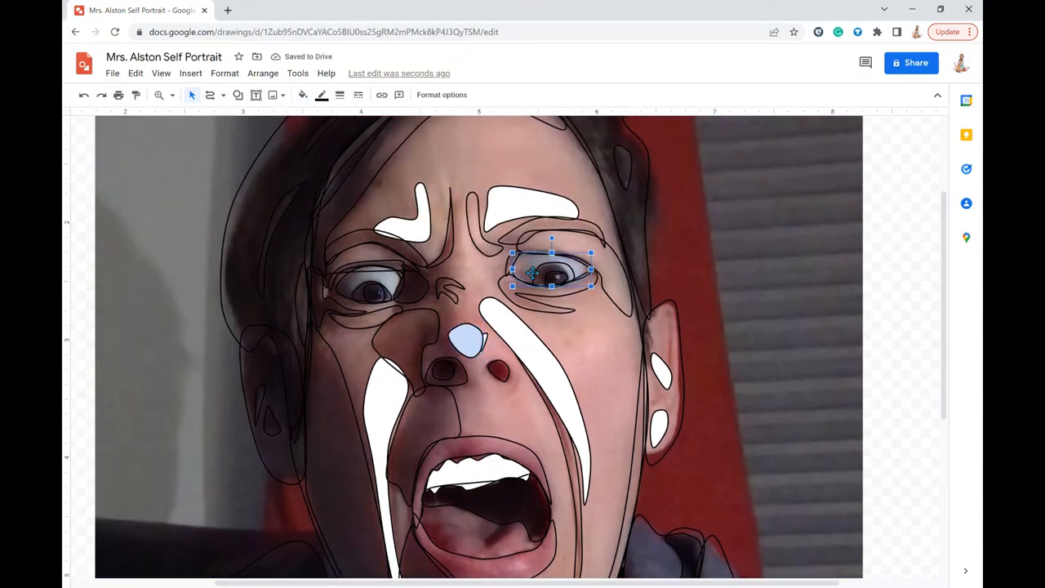
{"action": "left_click", "coordinate": [302, 95]}
{"action": "left_click", "coordinate": [429, 181]}
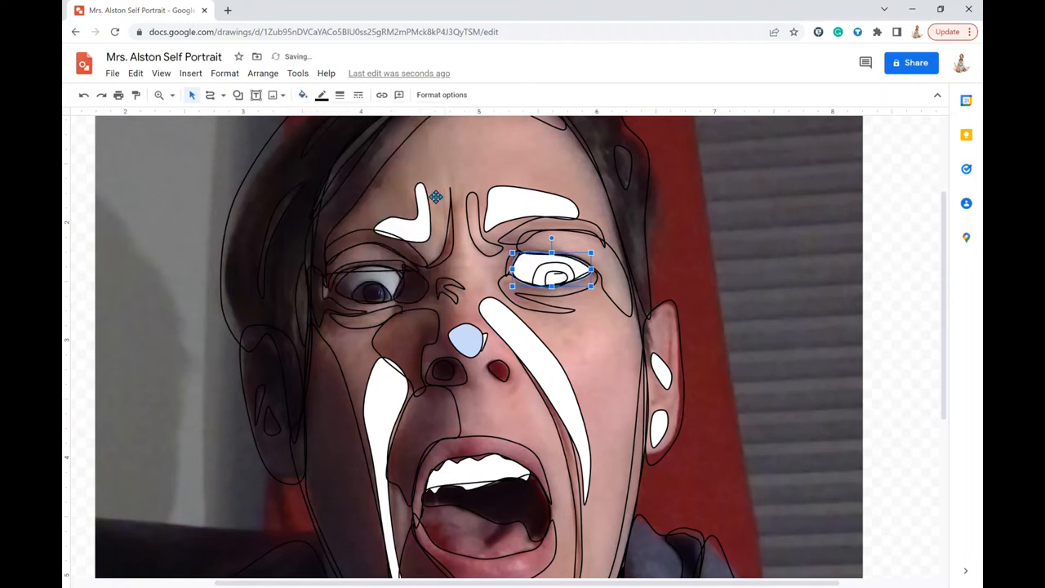
{"action": "left_click", "coordinate": [391, 289]}
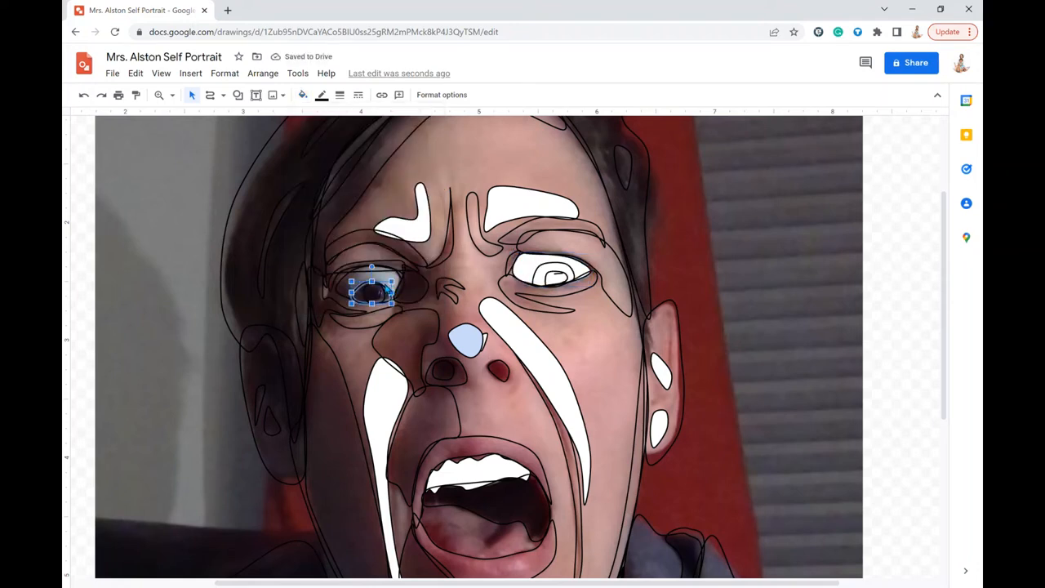
{"action": "left_click", "coordinate": [304, 96]}
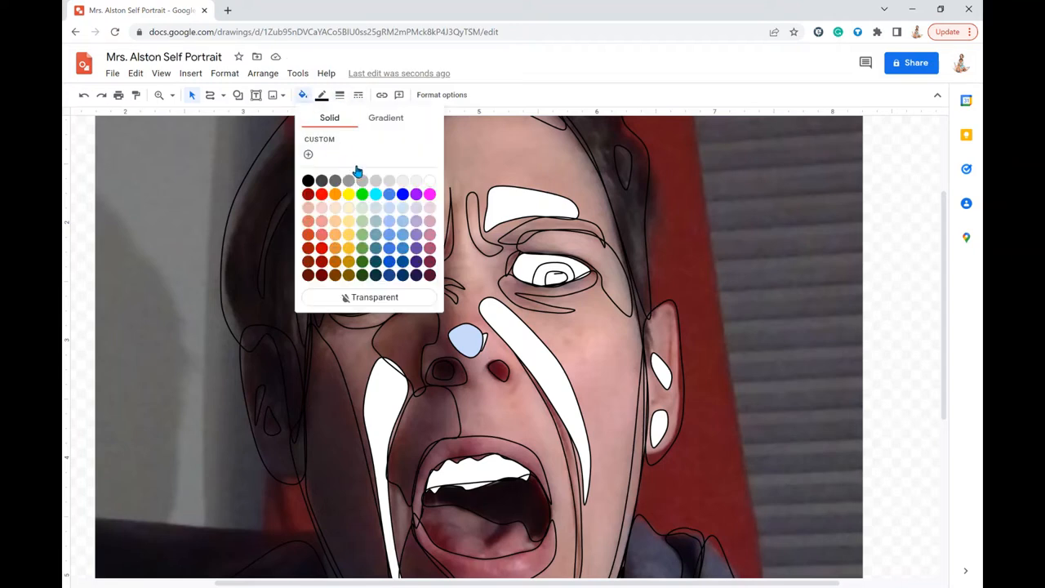
{"action": "left_click", "coordinate": [432, 183]}
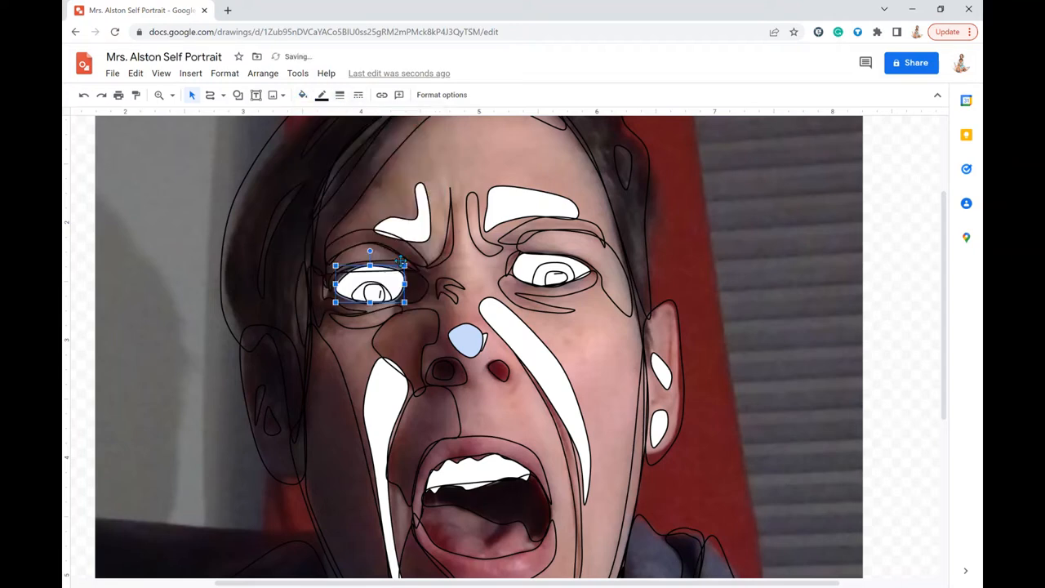
Fill the iris shape of the right-hand eye with solid black
{"action": "left_click", "coordinate": [544, 284]}
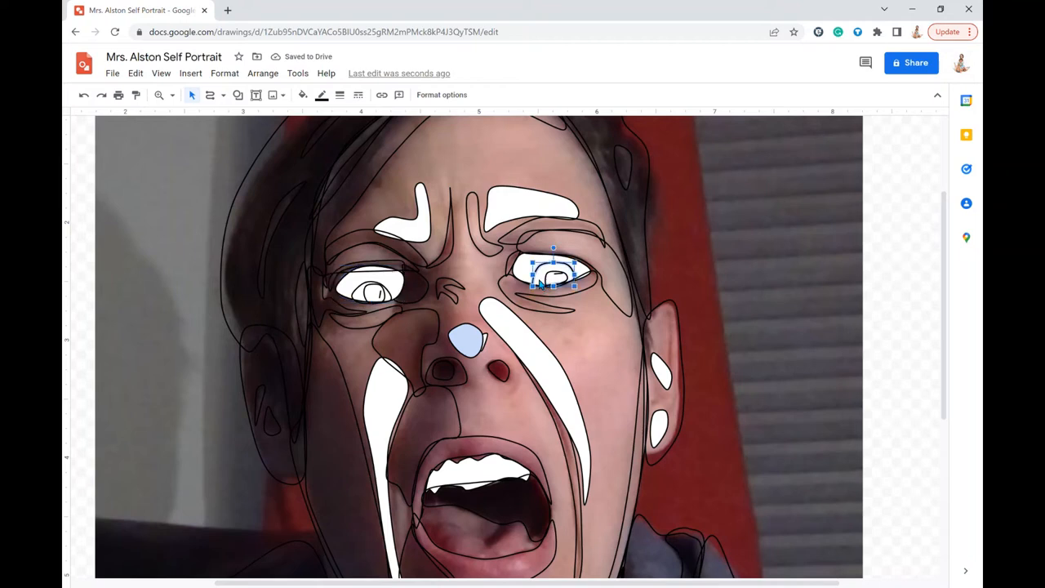
{"action": "left_click", "coordinate": [303, 96]}
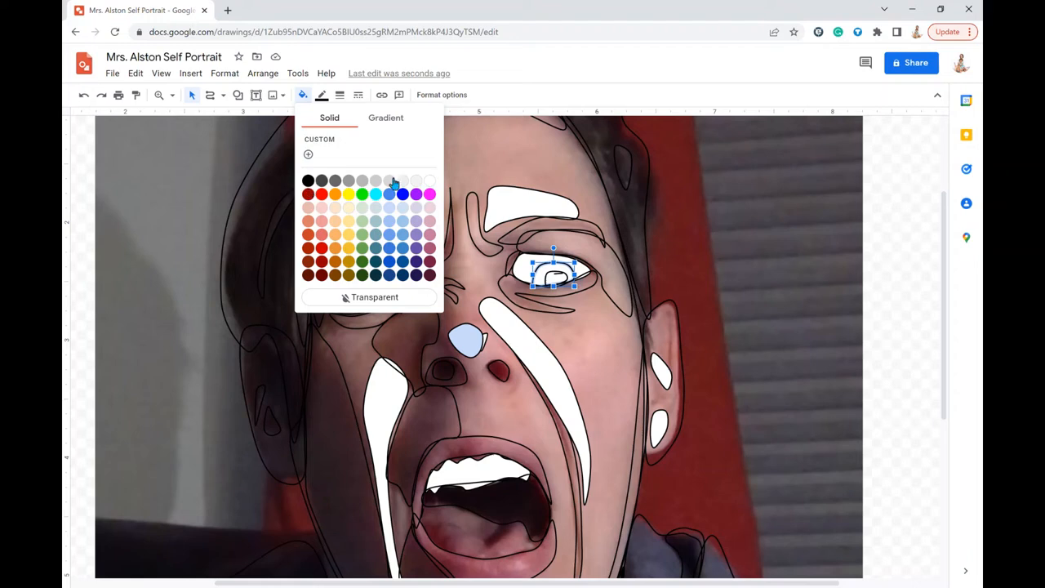
{"action": "left_click", "coordinate": [310, 181]}
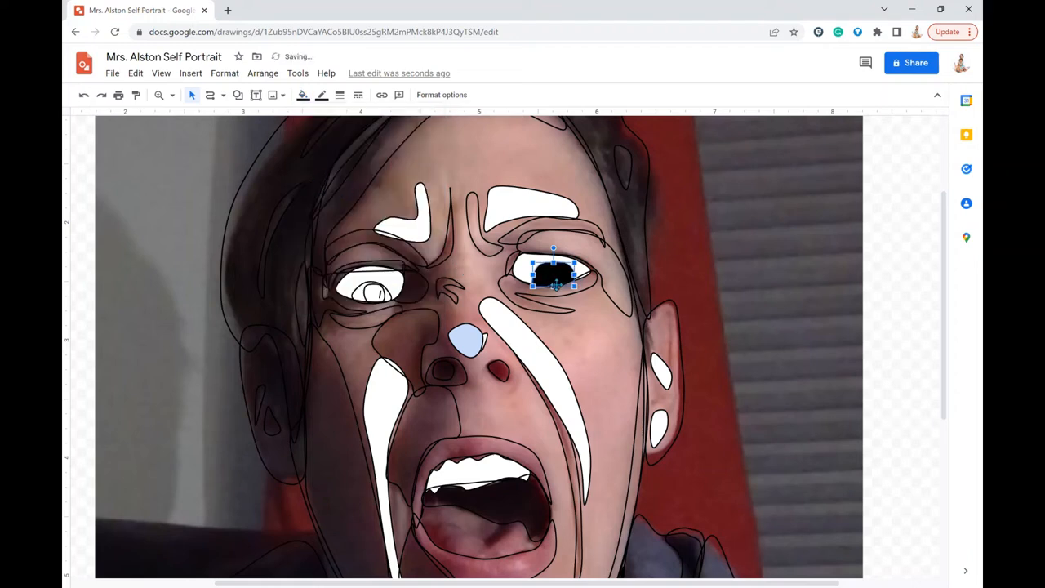
Fill the small pupil shape inside the right-hand eye's iris with solid black
{"action": "left_click", "coordinate": [563, 285]}
{"action": "left_click", "coordinate": [304, 97]}
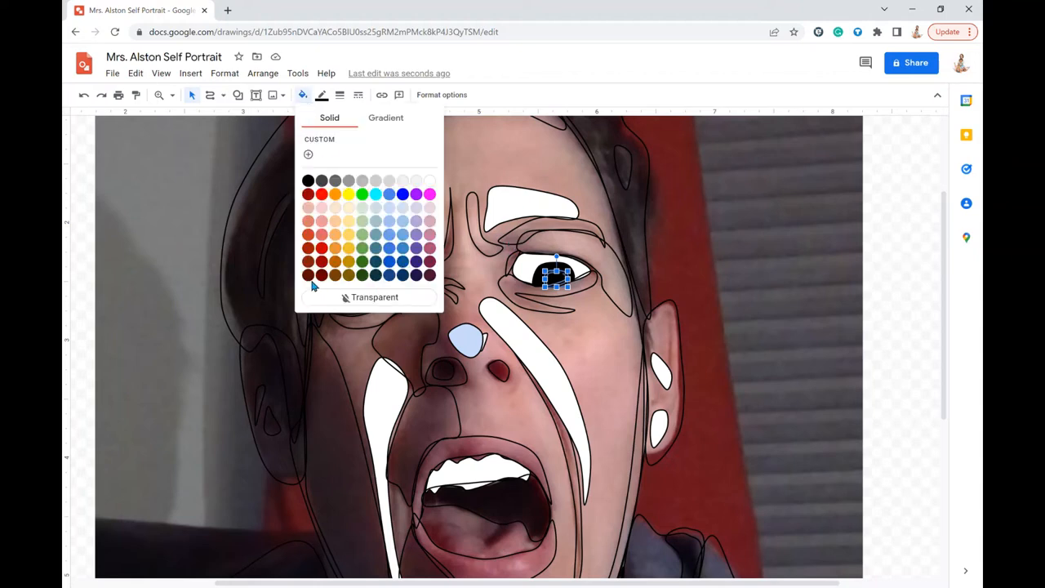
{"action": "left_click", "coordinate": [312, 184]}
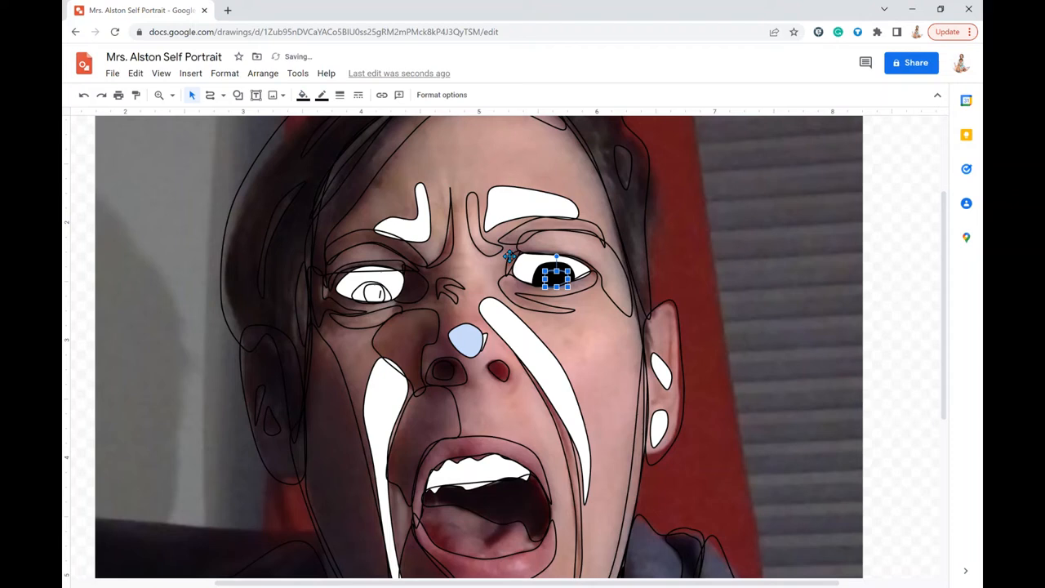
Fill the iris around the right-hand eye's pupil with solid dark blue
{"action": "left_click", "coordinate": [546, 289]}
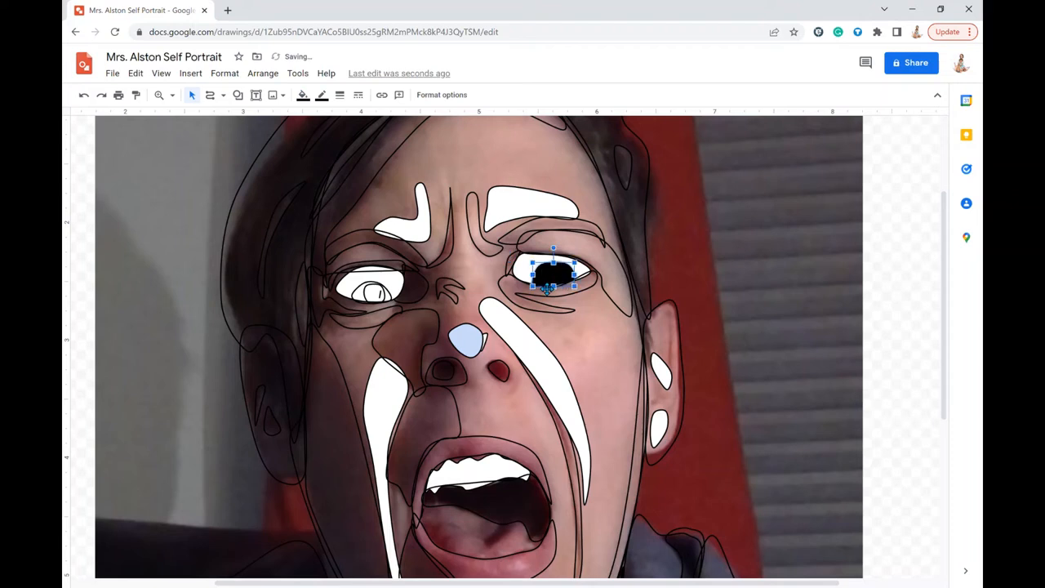
{"action": "left_click", "coordinate": [303, 97]}
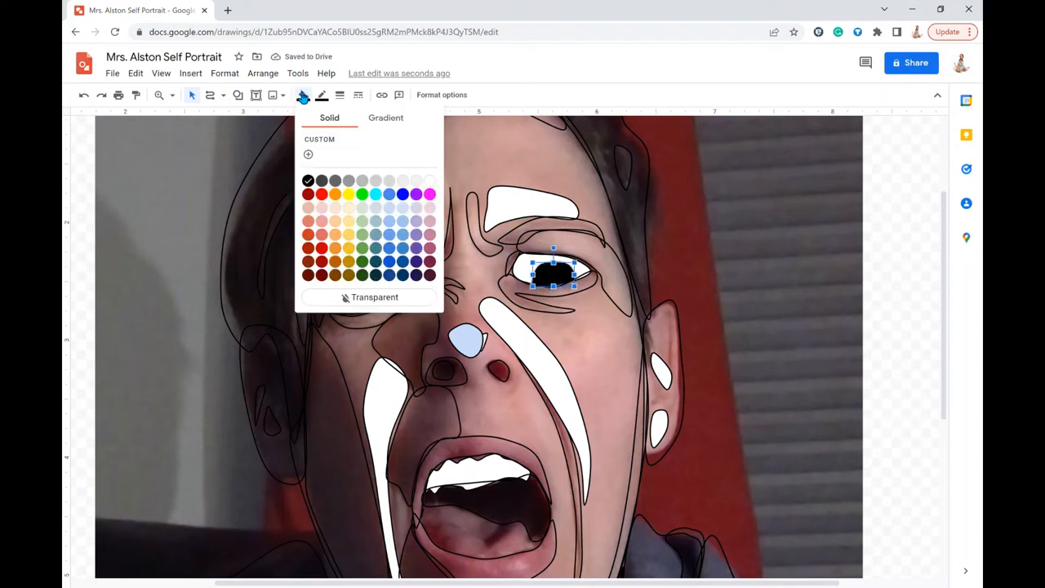
{"action": "left_click", "coordinate": [397, 276]}
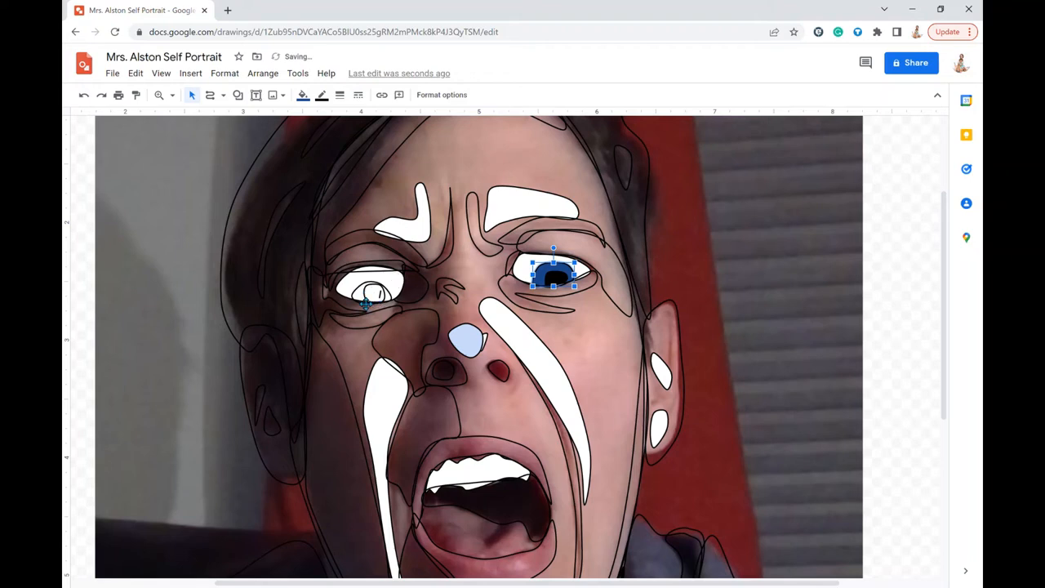
Fill the iris shape of the left-hand eye with solid dark blue
{"action": "left_click", "coordinate": [367, 296]}
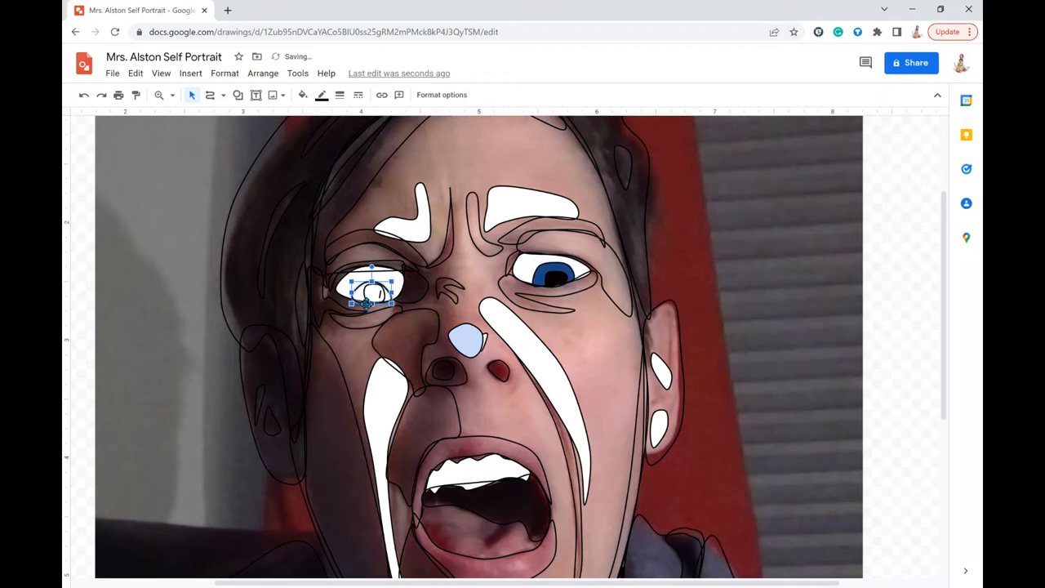
{"action": "left_click", "coordinate": [302, 94]}
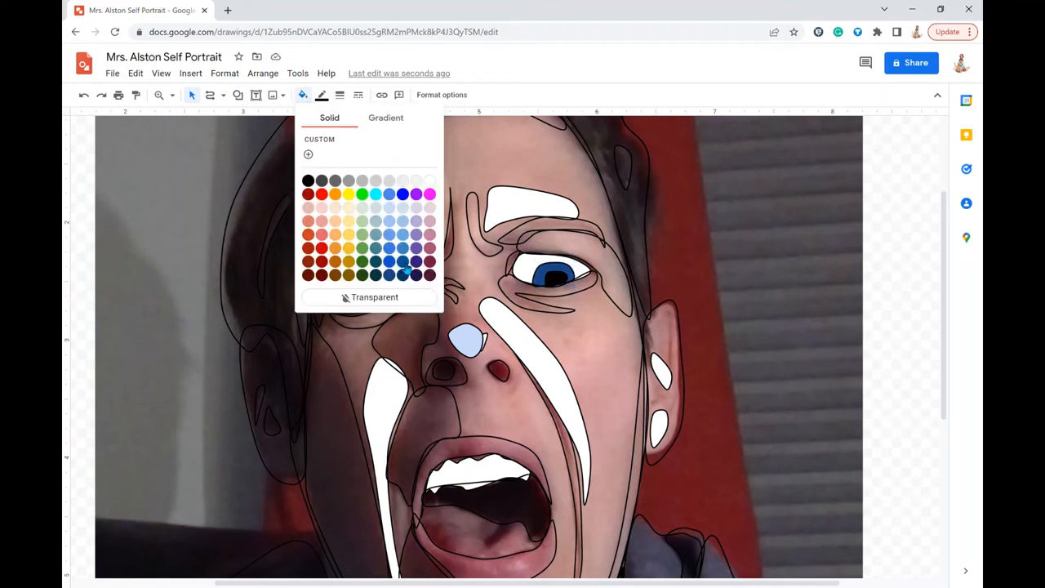
{"action": "left_click", "coordinate": [396, 276]}
{"action": "left_click", "coordinate": [375, 295]}
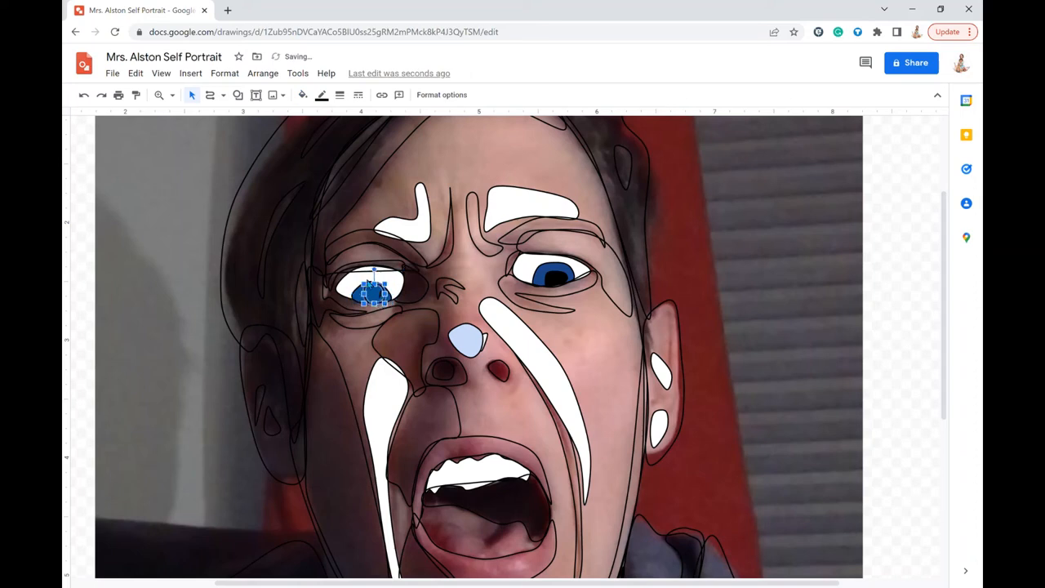
{"action": "left_click", "coordinate": [303, 95]}
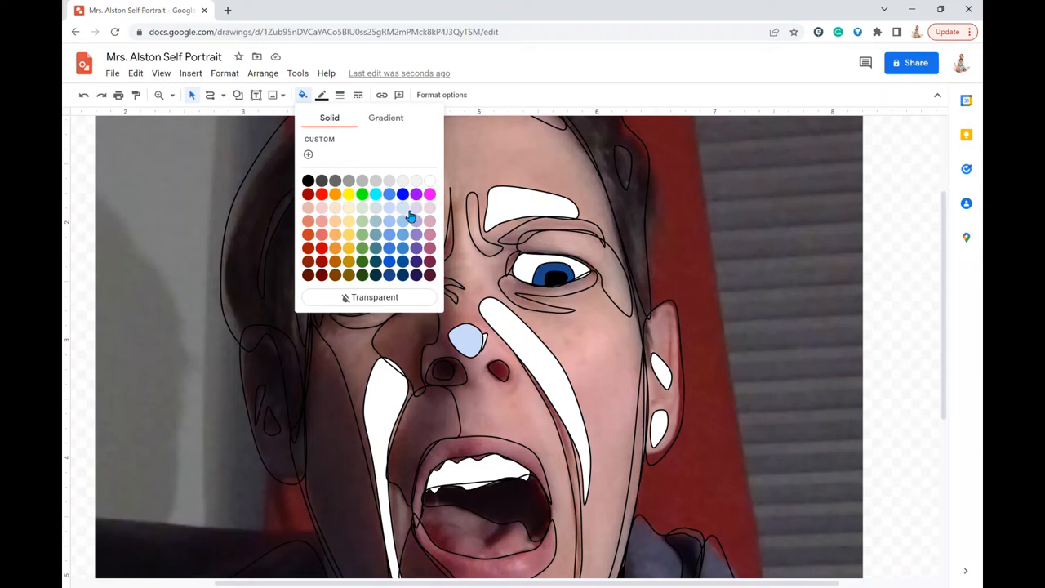
{"action": "left_click", "coordinate": [459, 235]}
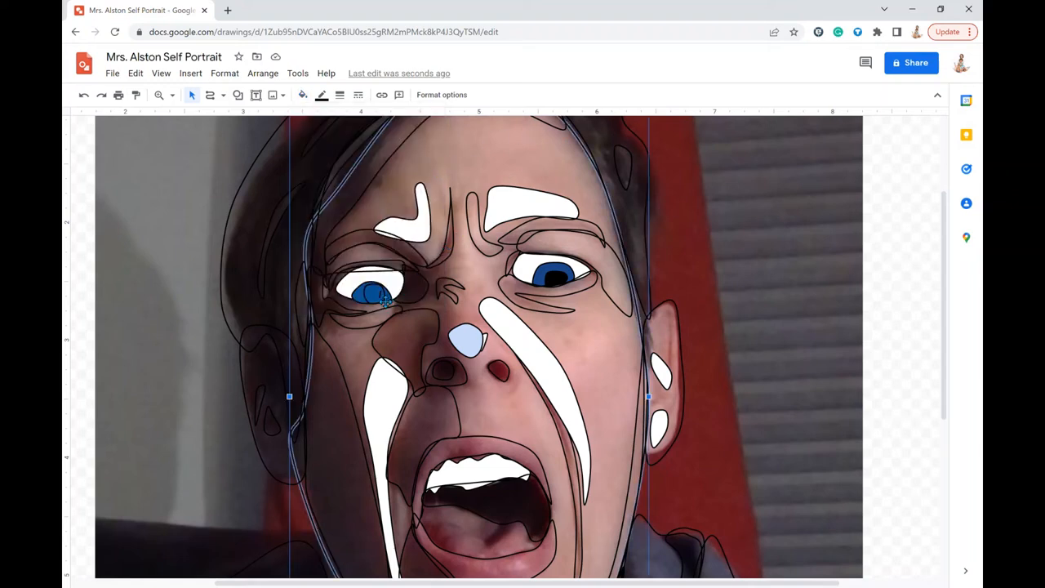
Fill the tiny highlight sliver inside the left-hand eye with solid white
{"action": "left_click", "coordinate": [389, 302]}
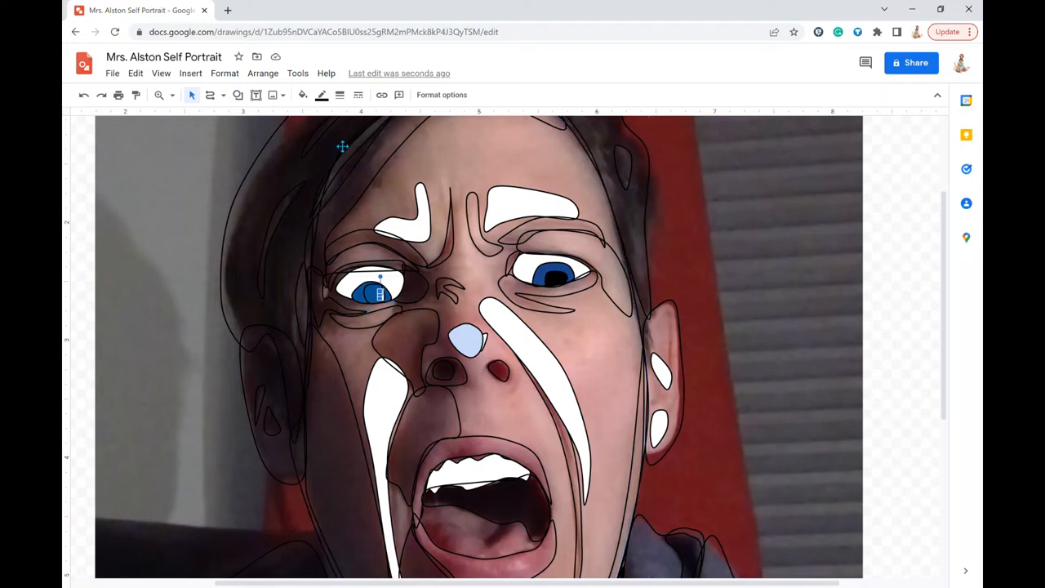
{"action": "left_click", "coordinate": [304, 95]}
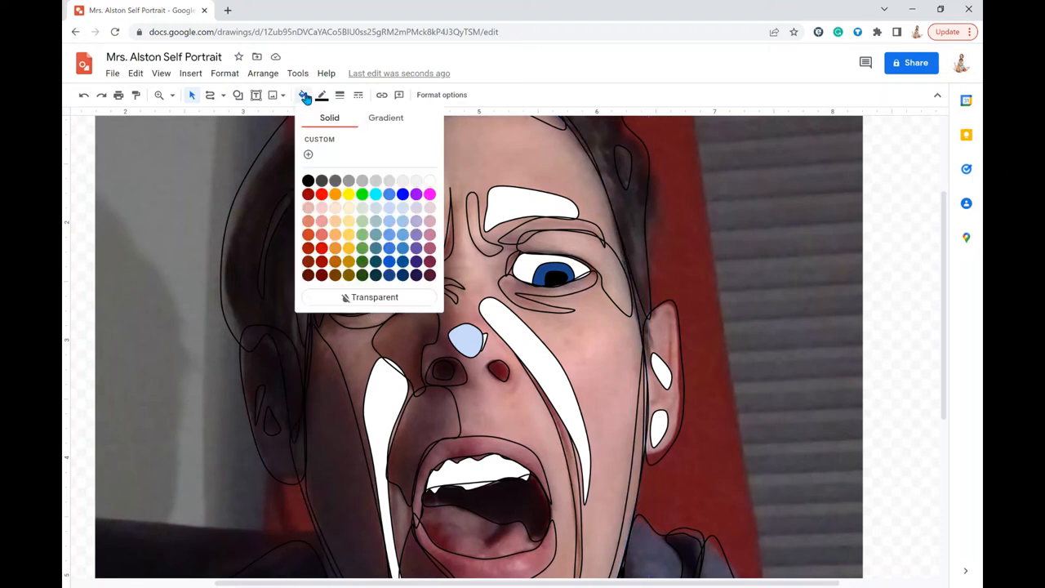
{"action": "left_click", "coordinate": [430, 180]}
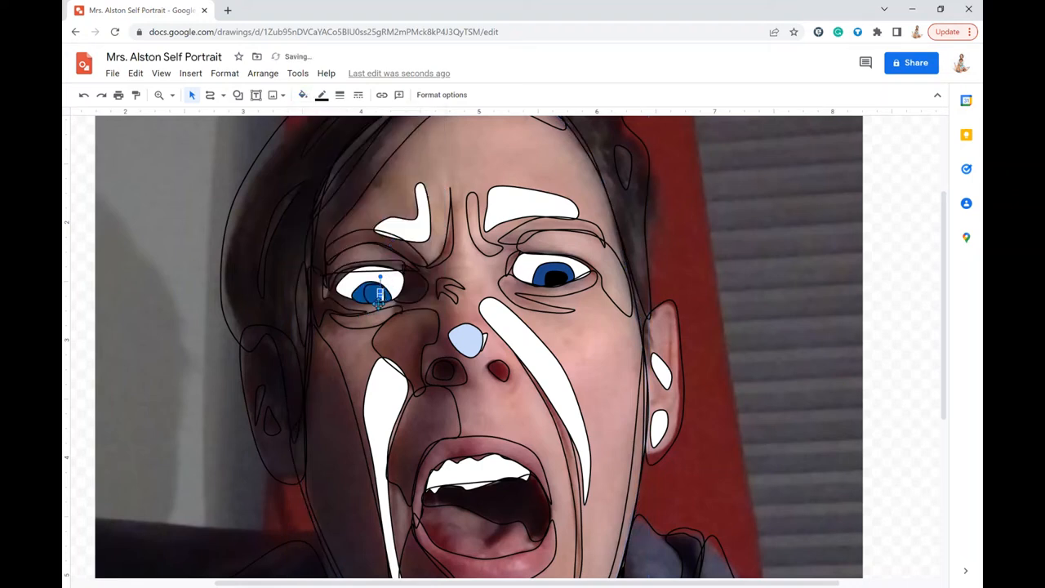
Fill the pupil shape of the left-hand eye with solid black
{"action": "left_click", "coordinate": [378, 298]}
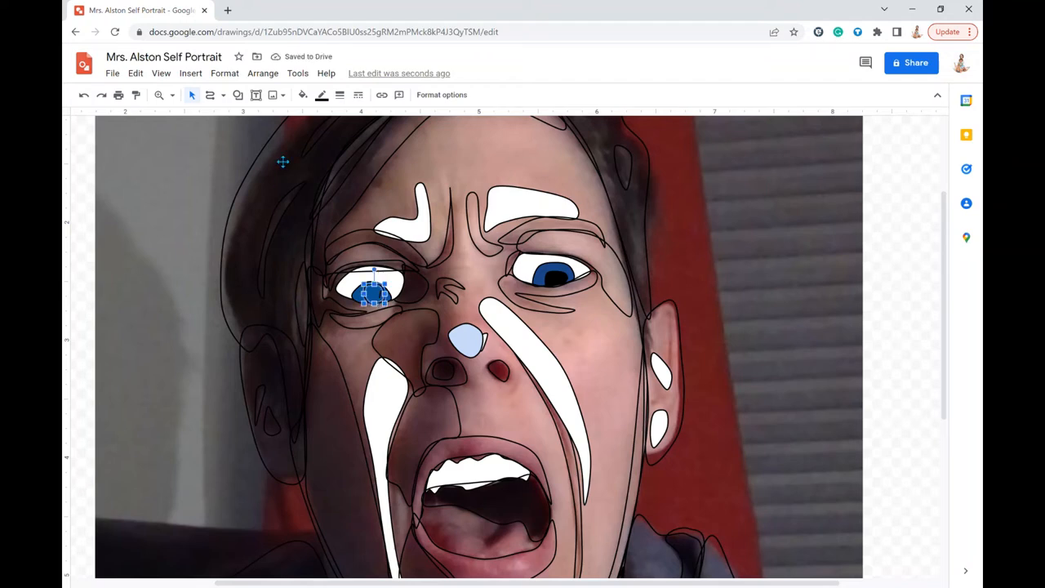
{"action": "left_click", "coordinate": [302, 95]}
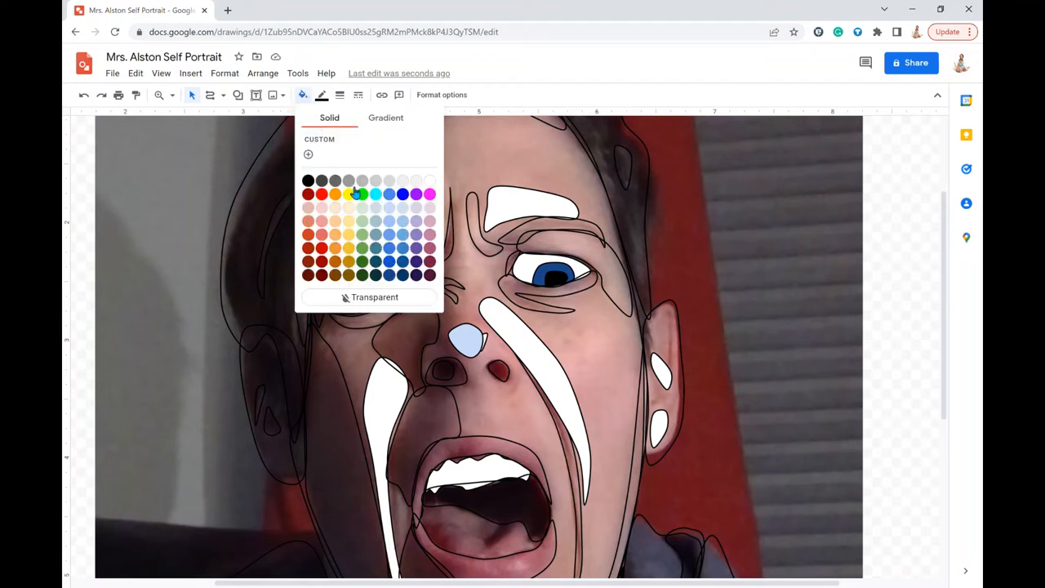
{"action": "left_click", "coordinate": [310, 182]}
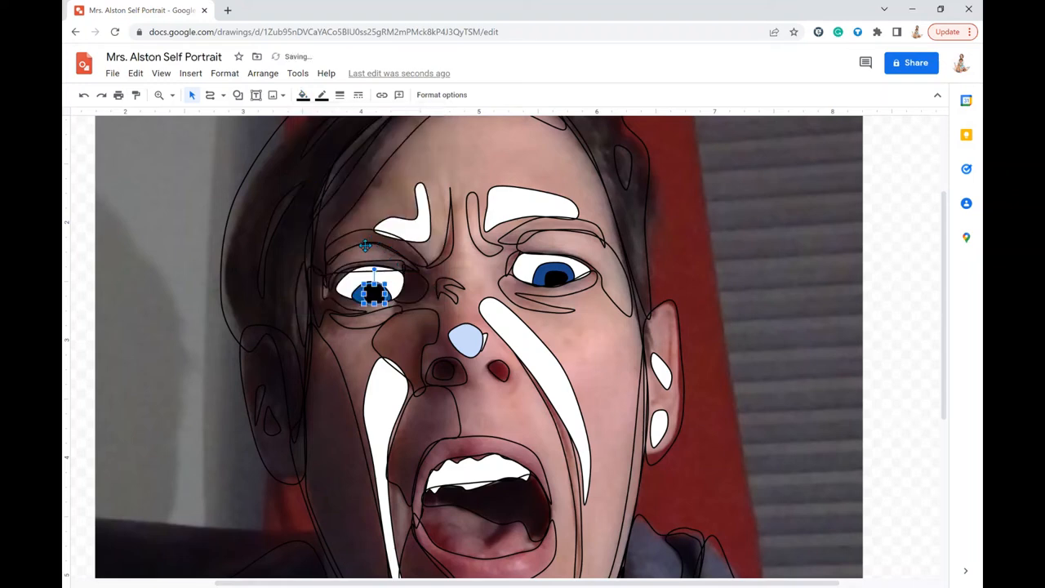
Fill the curved brow shapes above both eyes with solid dark blue
{"action": "left_click", "coordinate": [303, 95]}
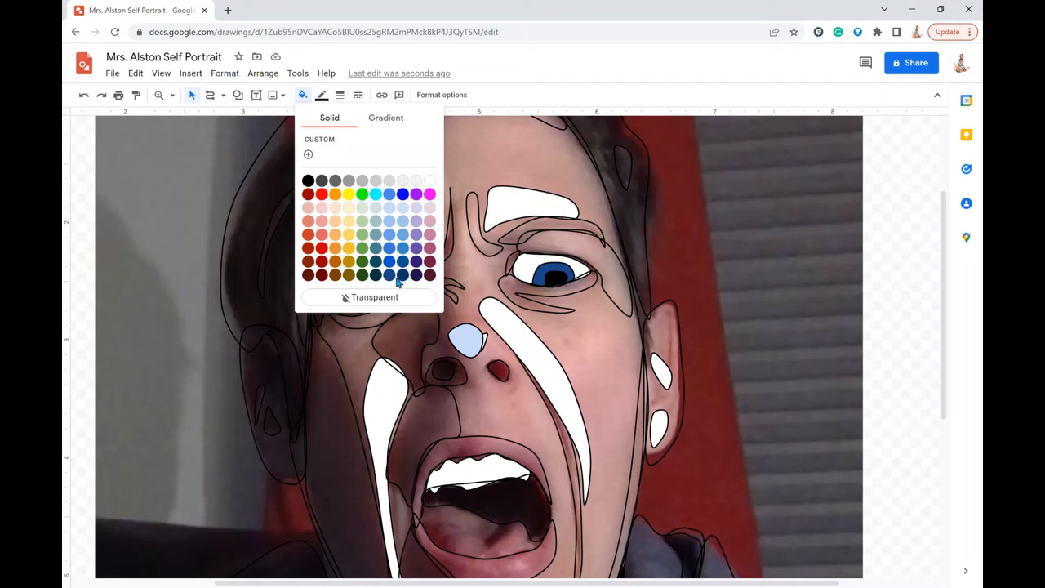
{"action": "left_click", "coordinate": [400, 280]}
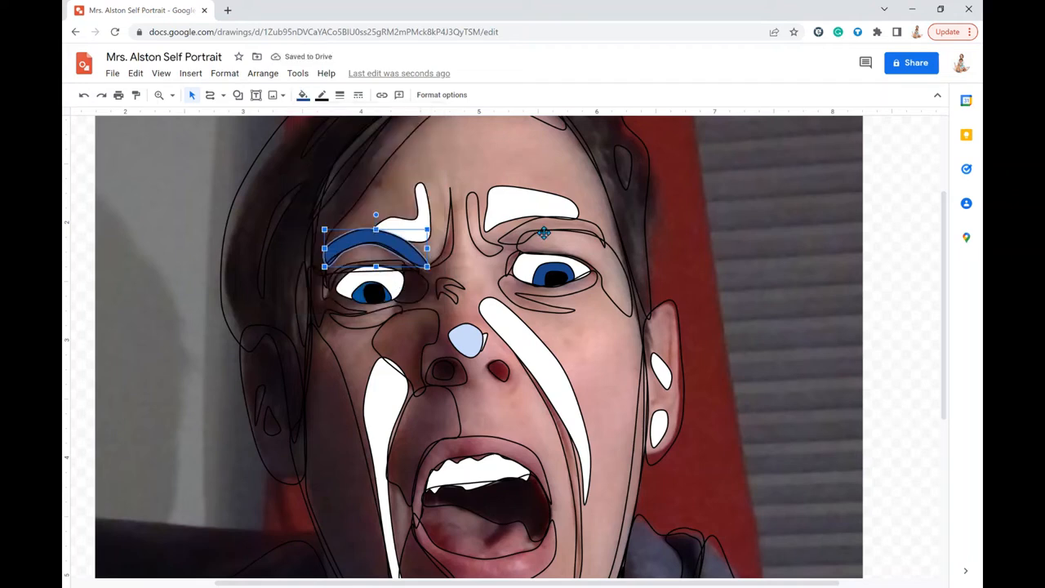
{"action": "left_click", "coordinate": [564, 254]}
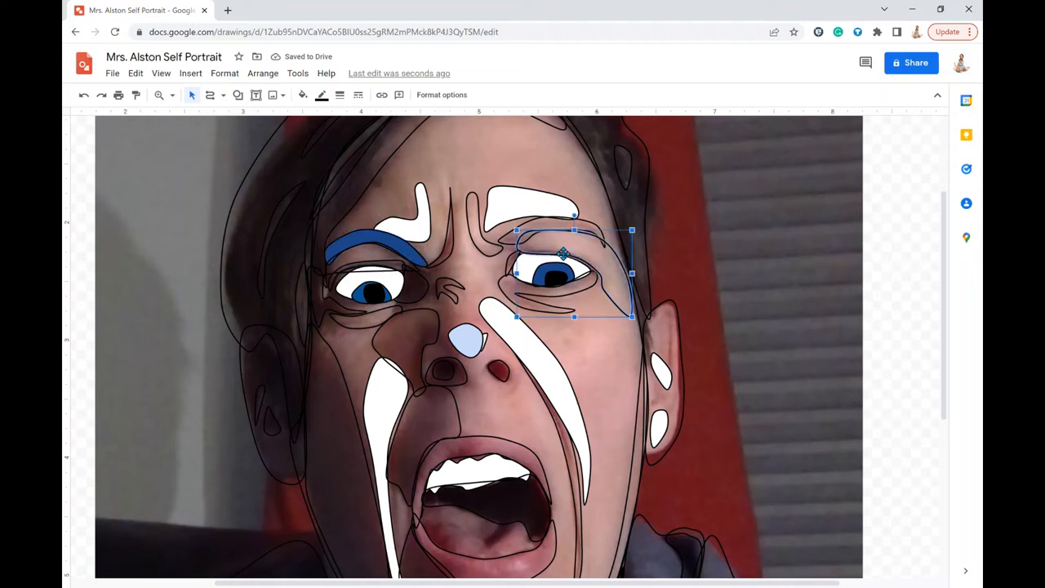
{"action": "left_click", "coordinate": [305, 97]}
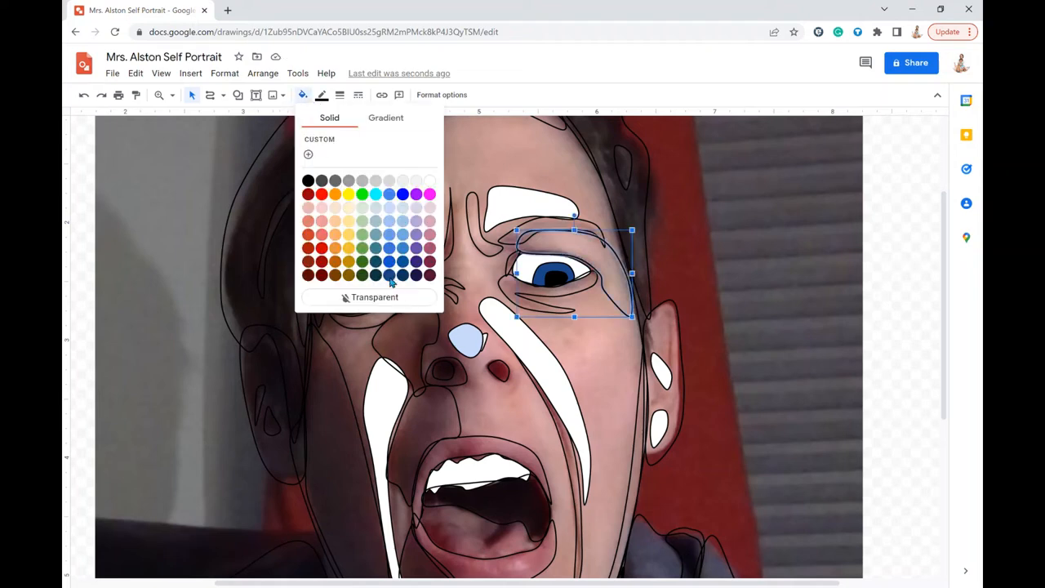
{"action": "left_click", "coordinate": [390, 278]}
Fill the large hair outline surrounding the face with solid dark blue
{"action": "left_click", "coordinate": [639, 213]}
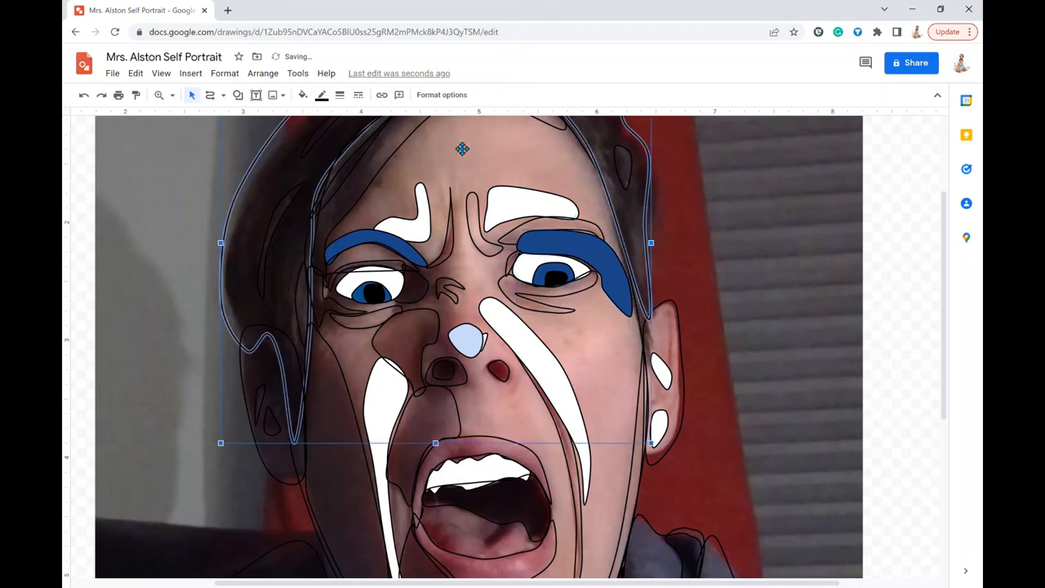
{"action": "left_click", "coordinate": [312, 97]}
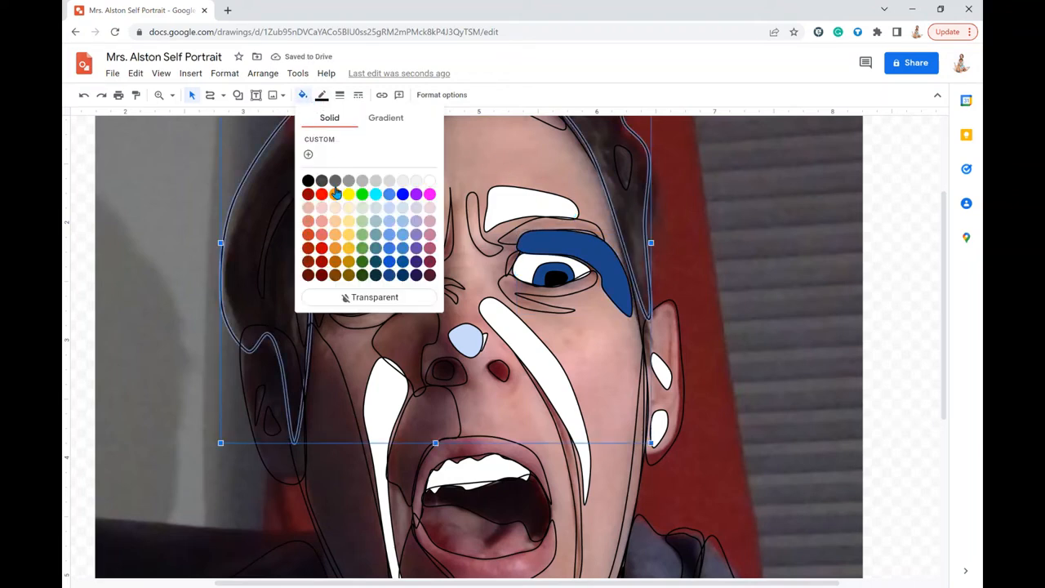
{"action": "left_click", "coordinate": [390, 276]}
{"action": "scroll", "coordinate": [495, 286], "scroll_direction": "up", "scroll_amount": 3}
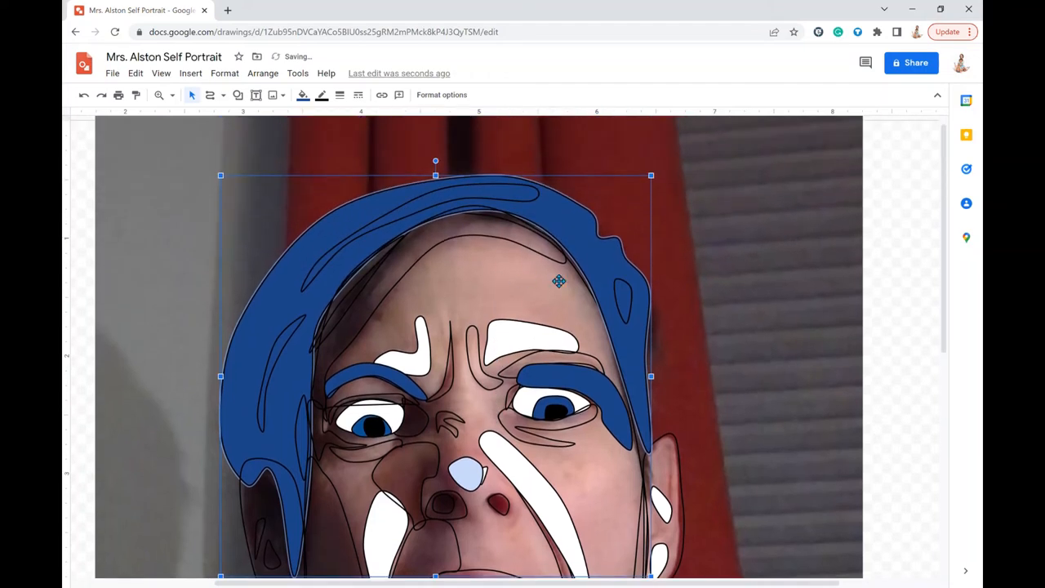
Change the outline color of the small teardrop highlight in the right side of the hair to blue
{"action": "left_click", "coordinate": [631, 305]}
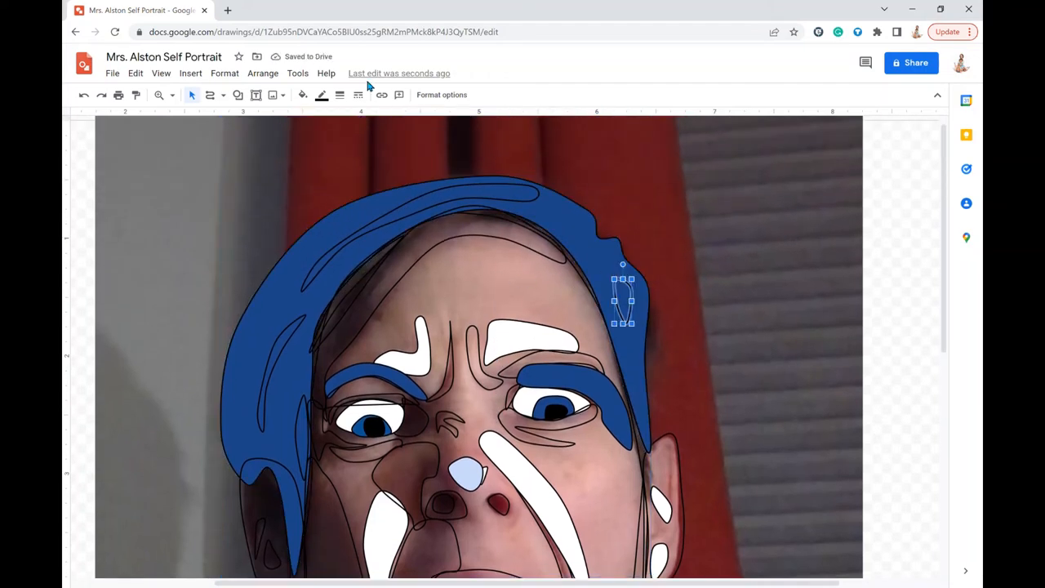
{"action": "left_click", "coordinate": [323, 96]}
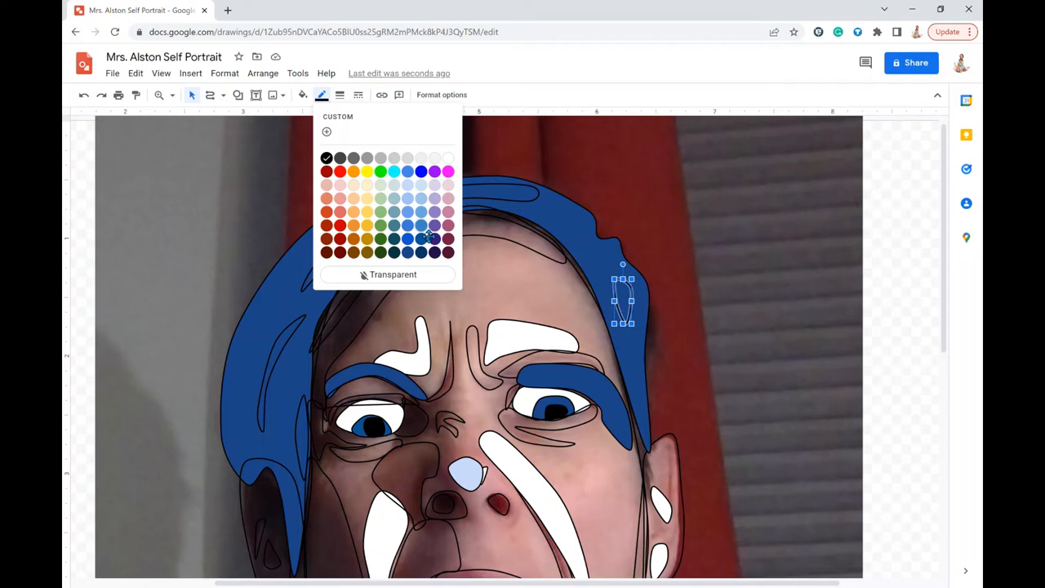
{"action": "left_click", "coordinate": [427, 237]}
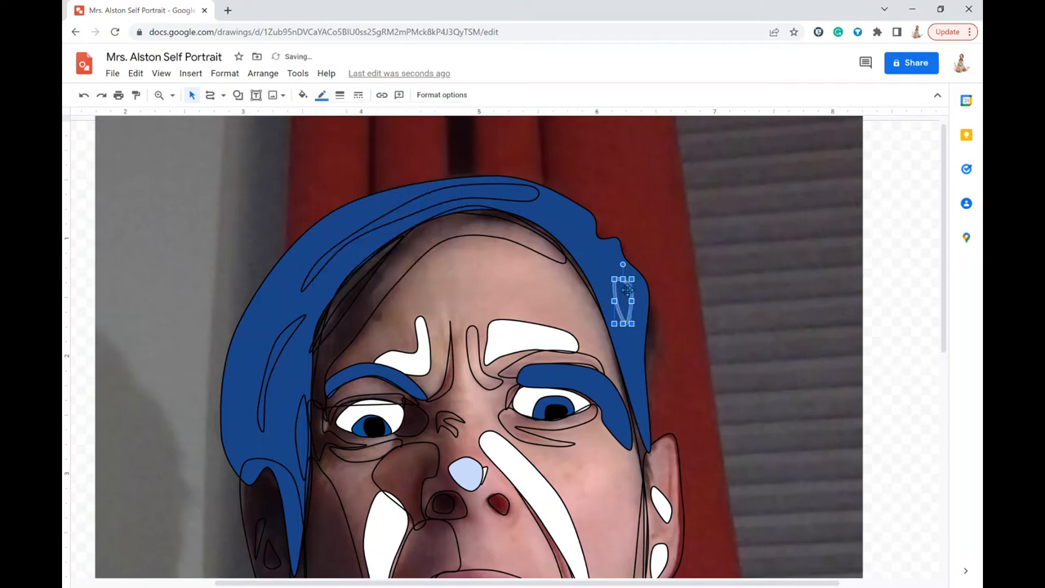
Fill the long curved highlight across the top of the hair with a brighter solid blue
{"action": "left_click", "coordinate": [479, 198]}
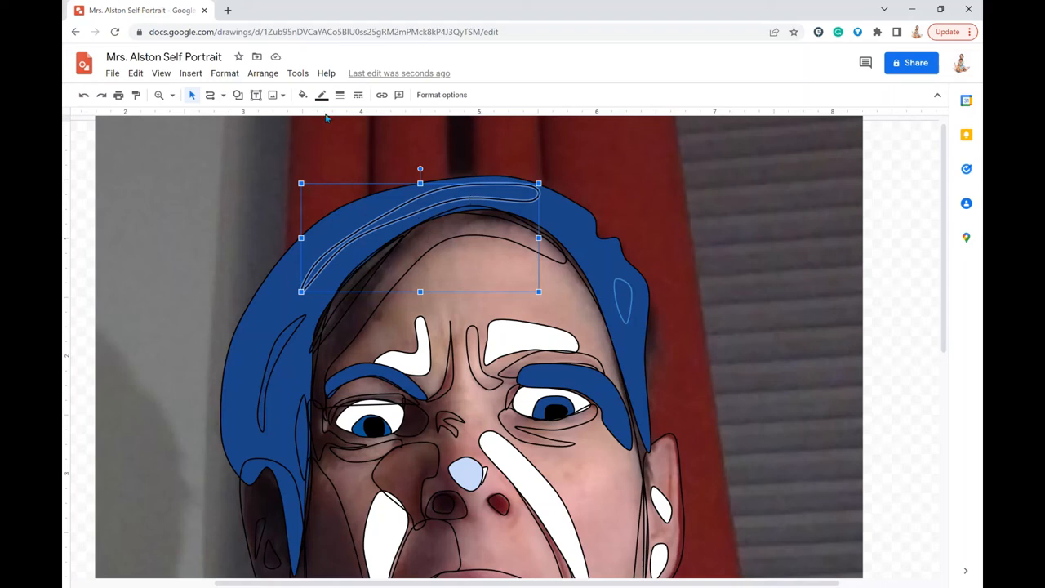
{"action": "left_click", "coordinate": [302, 95]}
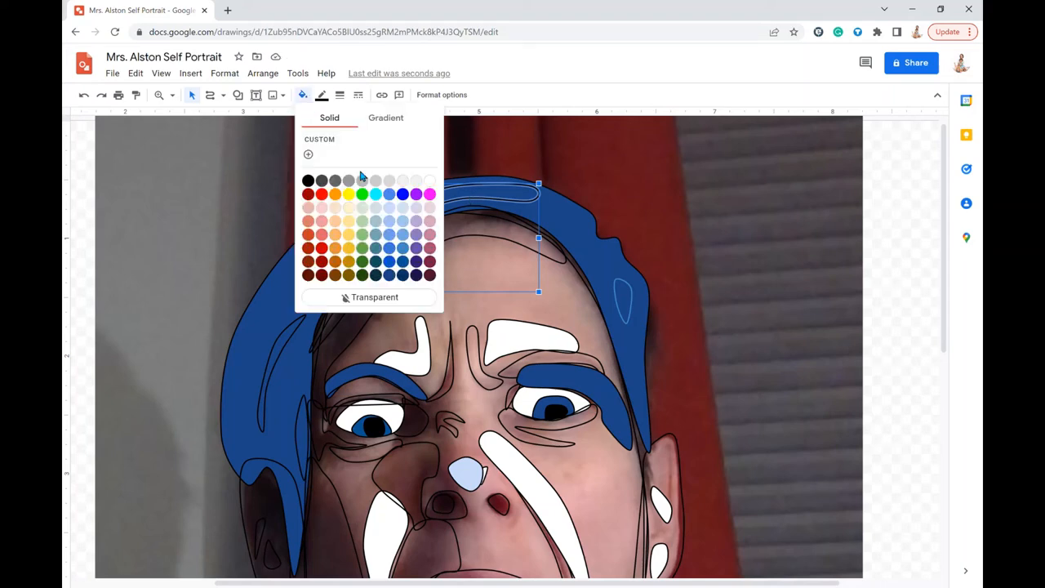
{"action": "left_click", "coordinate": [395, 266]}
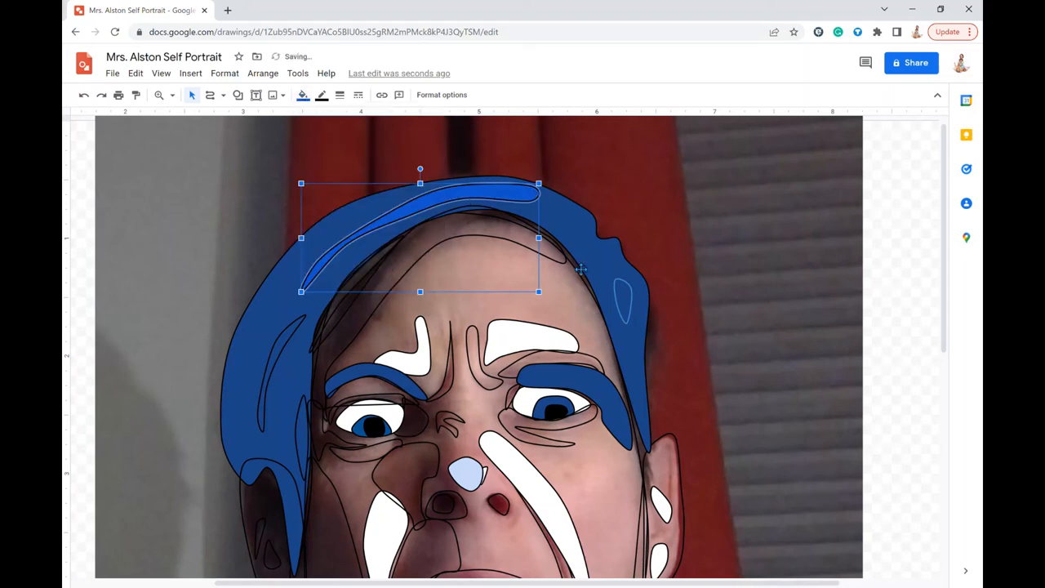
Give the small teardrop highlight in the right side of the hair a black outline and a bright blue fill
{"action": "left_click", "coordinate": [633, 302]}
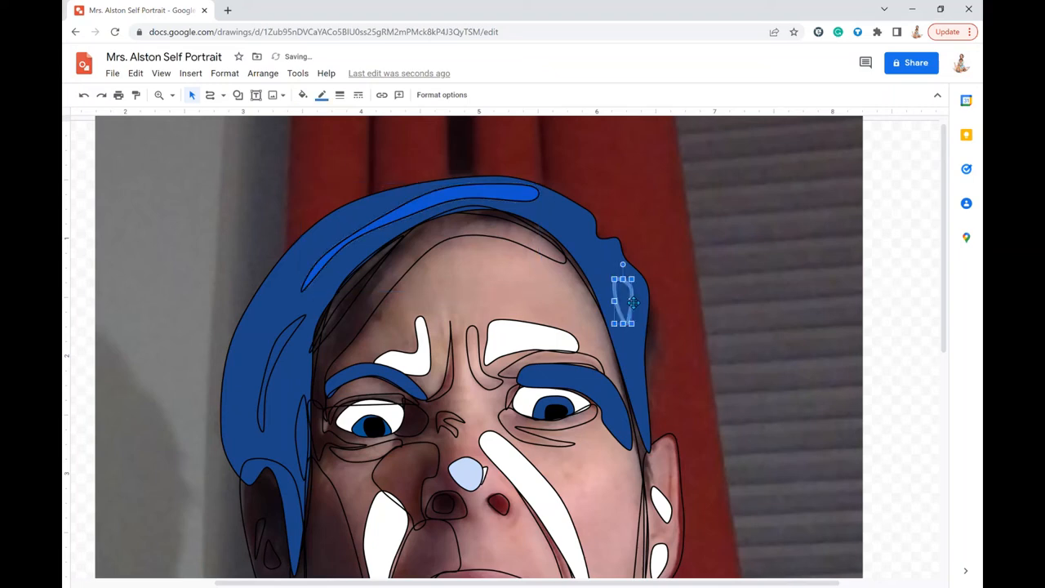
{"action": "left_click", "coordinate": [323, 96]}
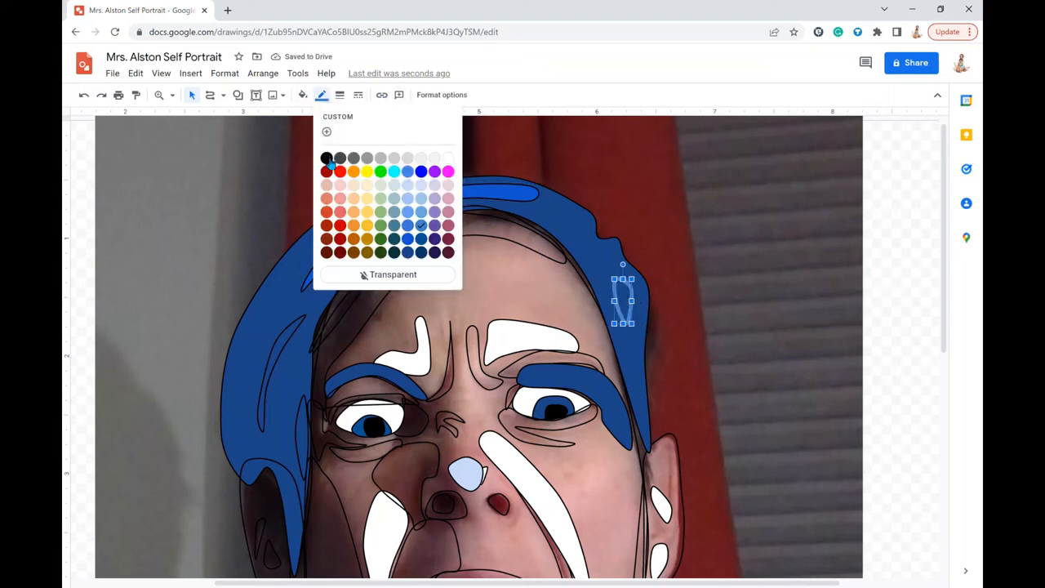
{"action": "left_click", "coordinate": [327, 157]}
{"action": "left_click", "coordinate": [302, 95]}
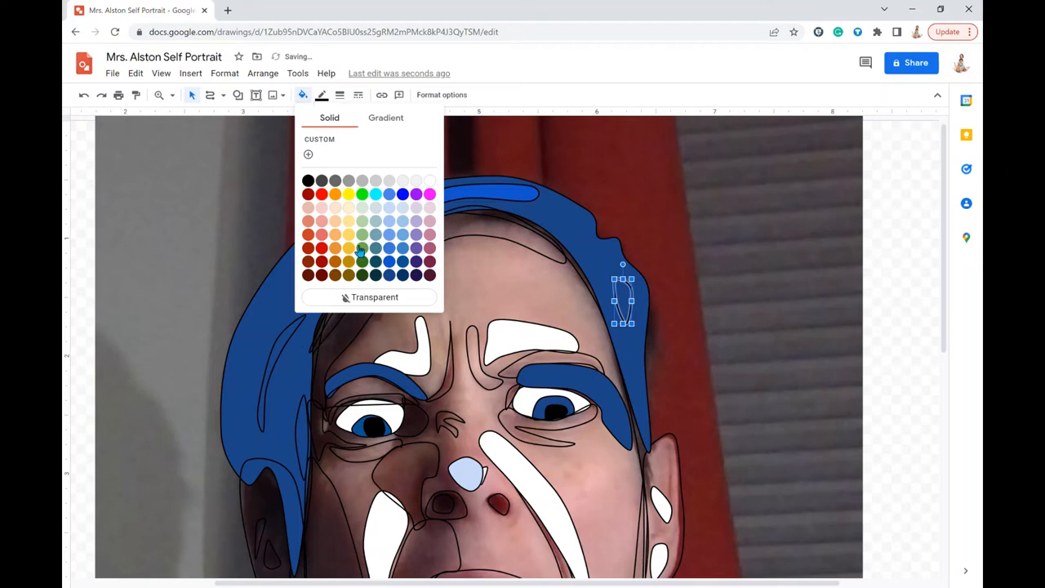
{"action": "left_click", "coordinate": [400, 263]}
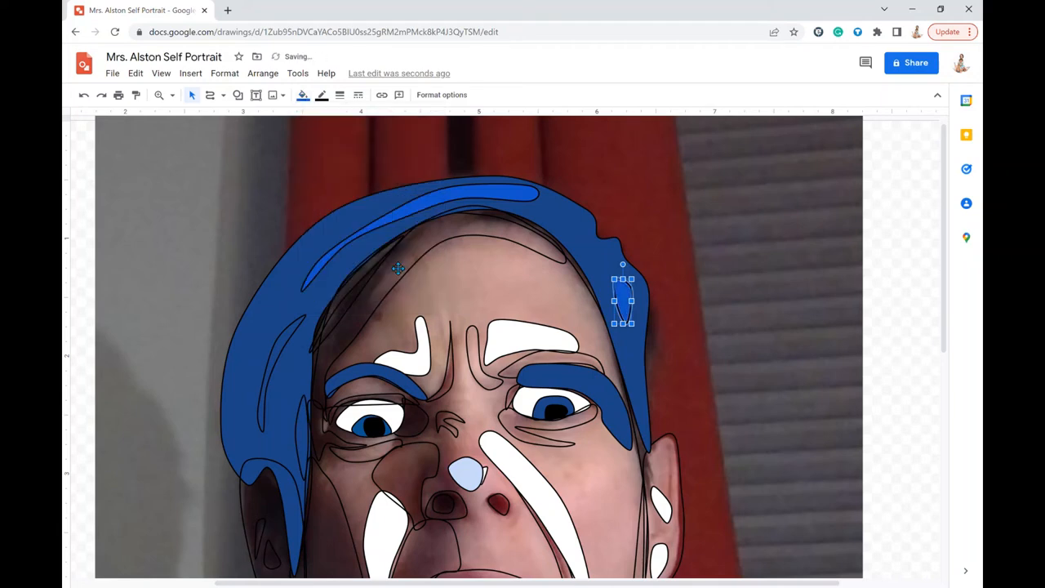
Fill the long curved highlight and the thin sliver in the left side of the hair with bright blue
{"action": "left_click", "coordinate": [295, 337]}
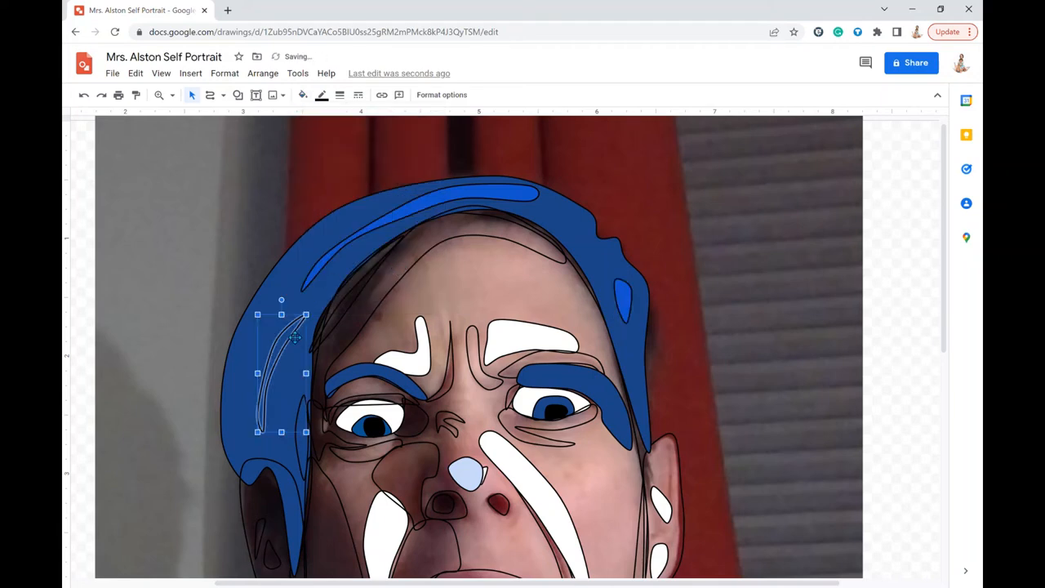
{"action": "left_click", "coordinate": [303, 95]}
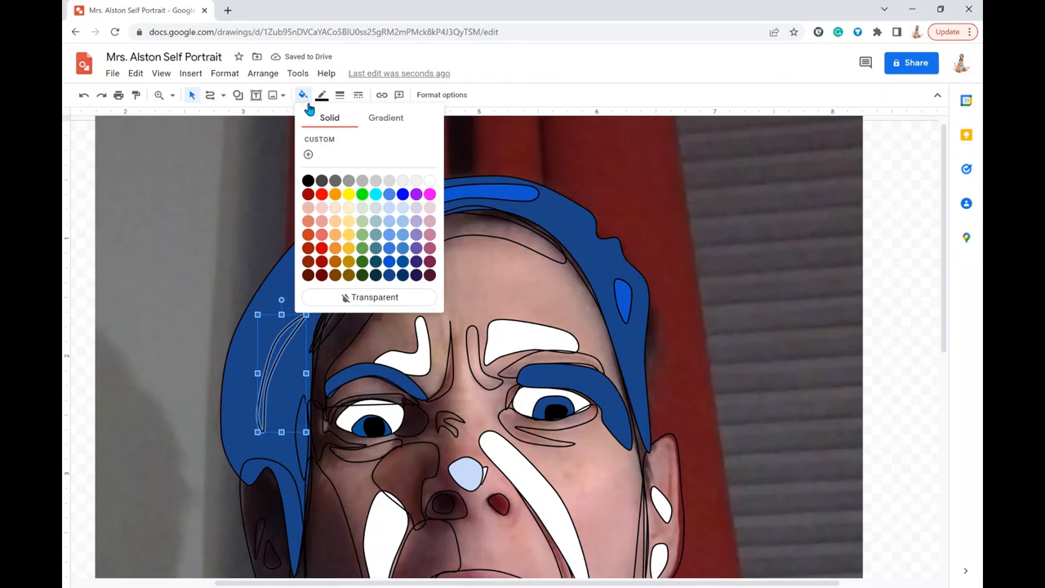
{"action": "left_click", "coordinate": [395, 268]}
{"action": "scroll", "coordinate": [305, 272], "scroll_direction": "down", "scroll_amount": 3}
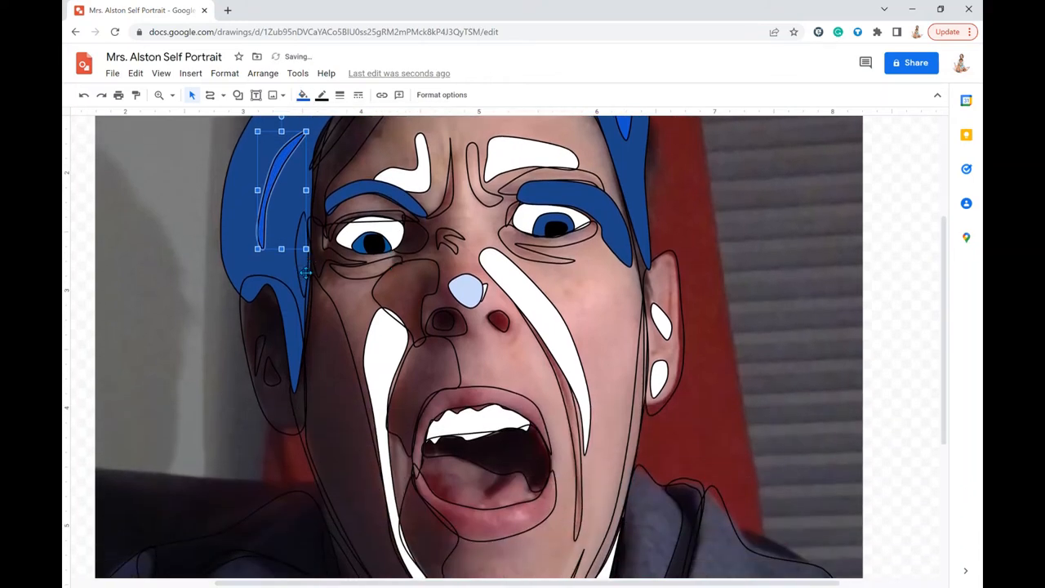
{"action": "left_click", "coordinate": [310, 275]}
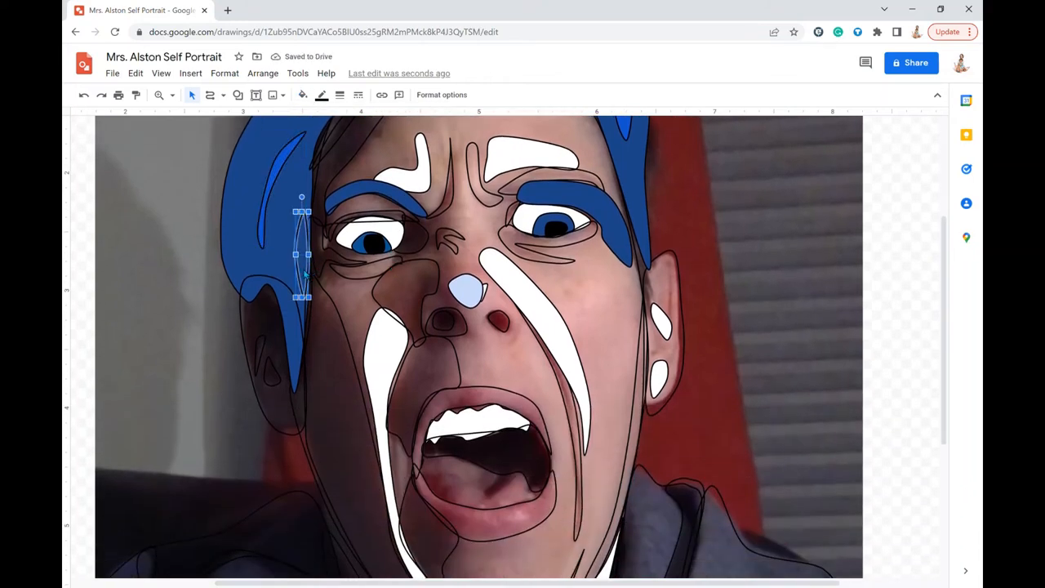
{"action": "left_click", "coordinate": [293, 309]}
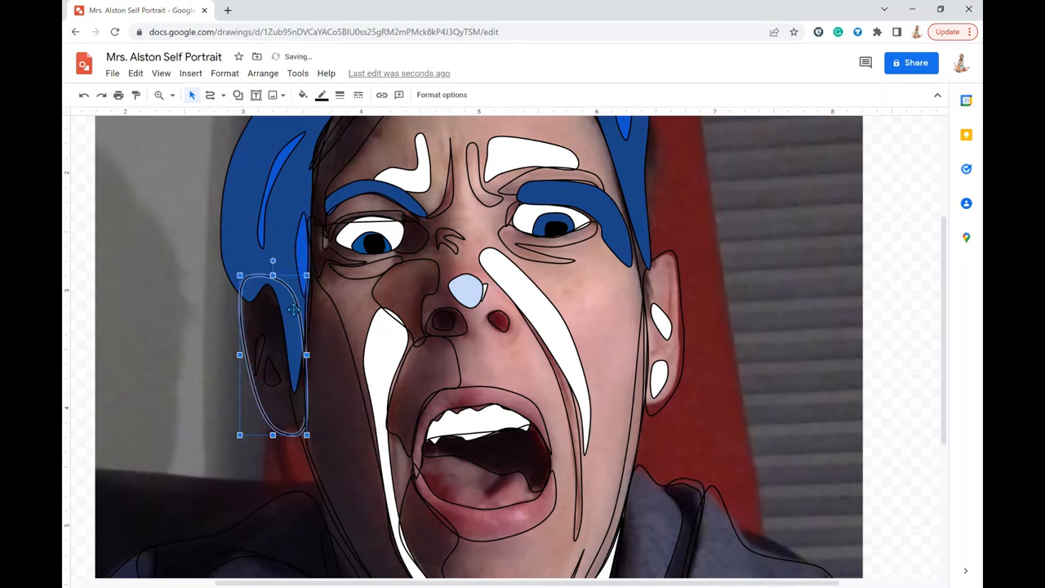
Fill the shadow shape beside the chin and the long shadow along the left cheek with bright blue
{"action": "scroll", "coordinate": [376, 450], "scroll_direction": "down", "scroll_amount": 2}
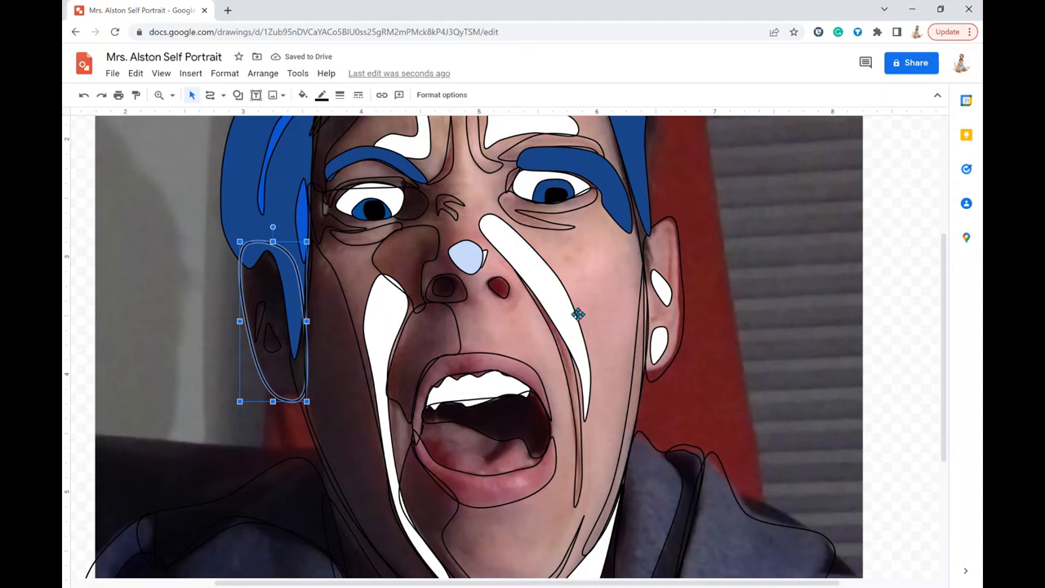
{"action": "left_click", "coordinate": [529, 431]}
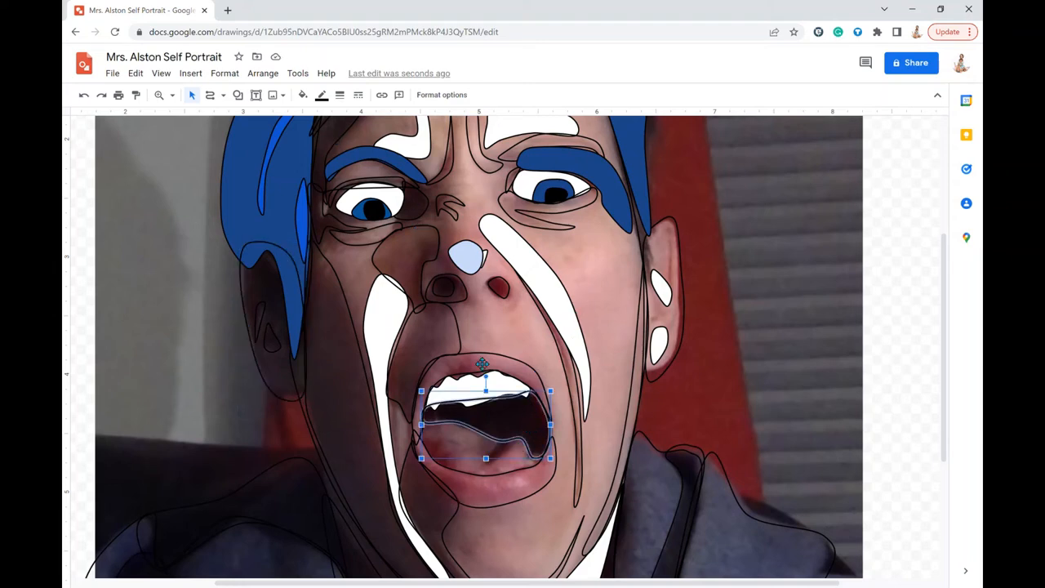
{"action": "scroll", "coordinate": [429, 436], "scroll_direction": "down", "scroll_amount": 3}
{"action": "left_click", "coordinate": [432, 437]}
{"action": "key", "text": "ctrl+alt+v"}
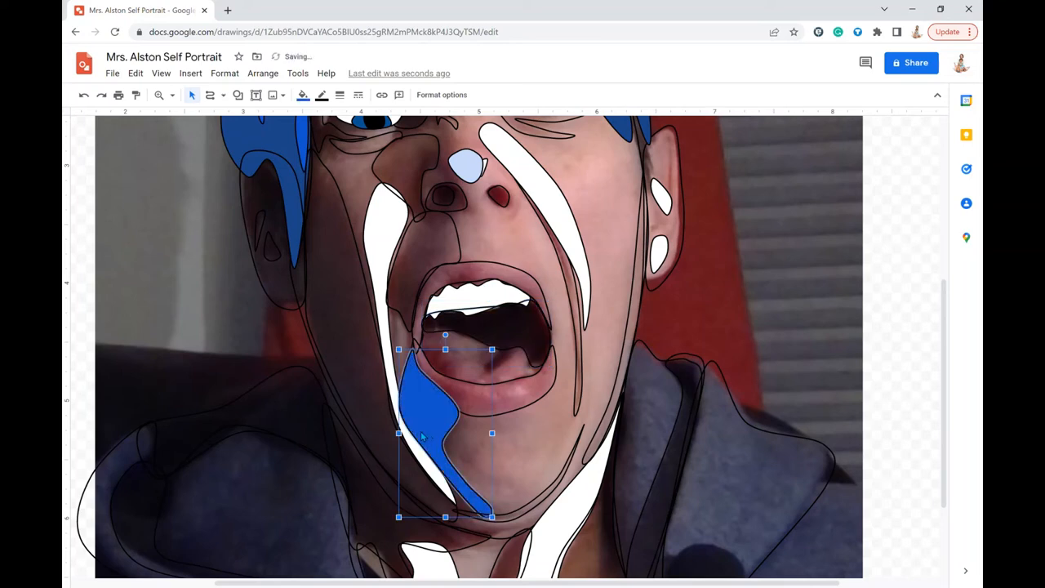
{"action": "left_click", "coordinate": [366, 377]}
{"action": "key", "text": "ctrl+alt+v"}
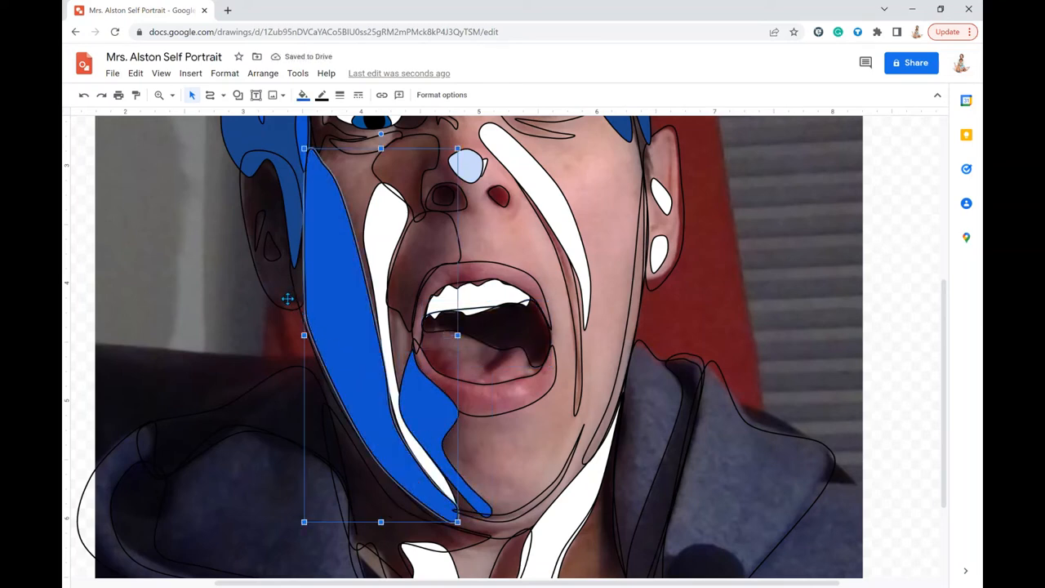
Fill the three neck shadows with bright blue: under the left jaw, the narrow center oval and the right side beside the collar
{"action": "scroll", "coordinate": [287, 299], "scroll_direction": "down", "scroll_amount": 2}
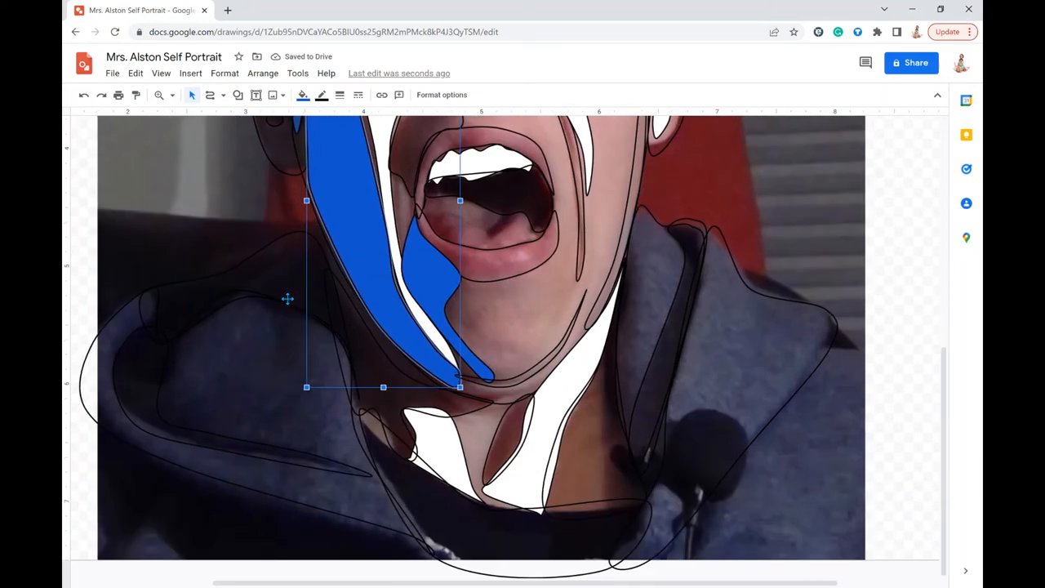
{"action": "left_click", "coordinate": [380, 378]}
{"action": "key", "text": "ctrl+y"}
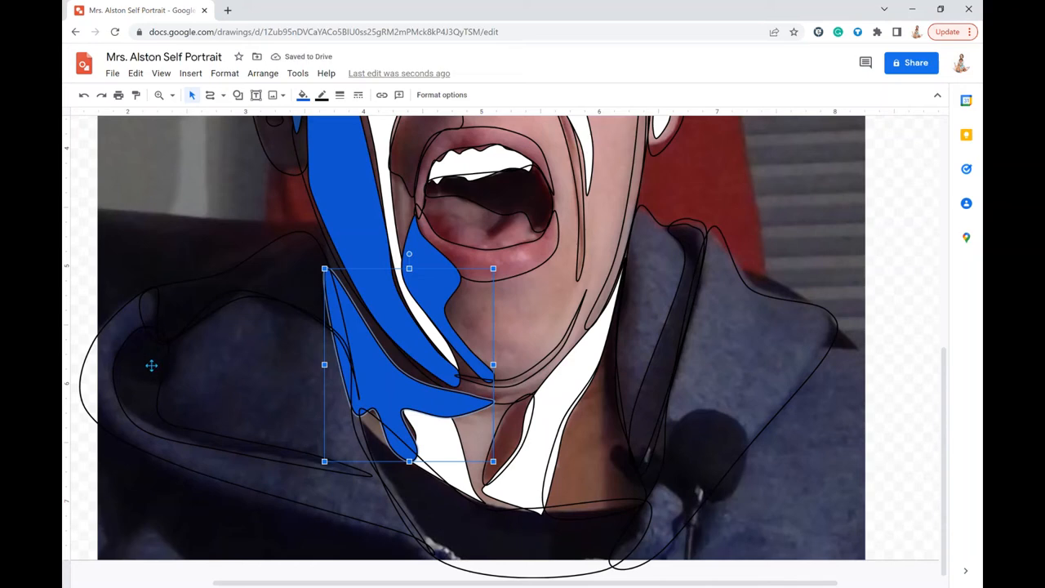
{"action": "scroll", "coordinate": [384, 416], "scroll_direction": "up", "scroll_amount": 2}
{"action": "scroll", "coordinate": [390, 420], "scroll_direction": "down", "scroll_amount": 2}
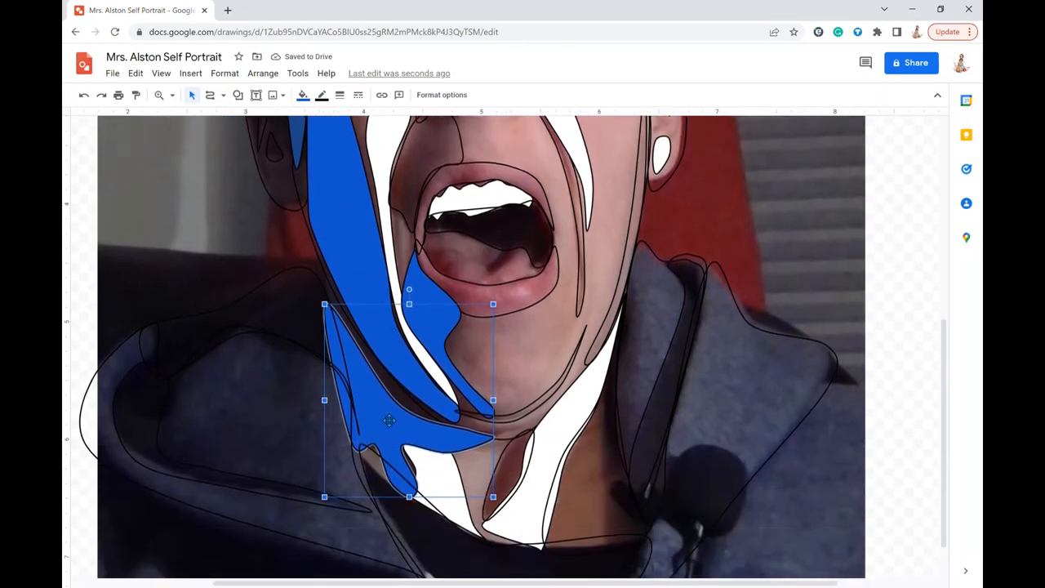
{"action": "left_click", "coordinate": [508, 474]}
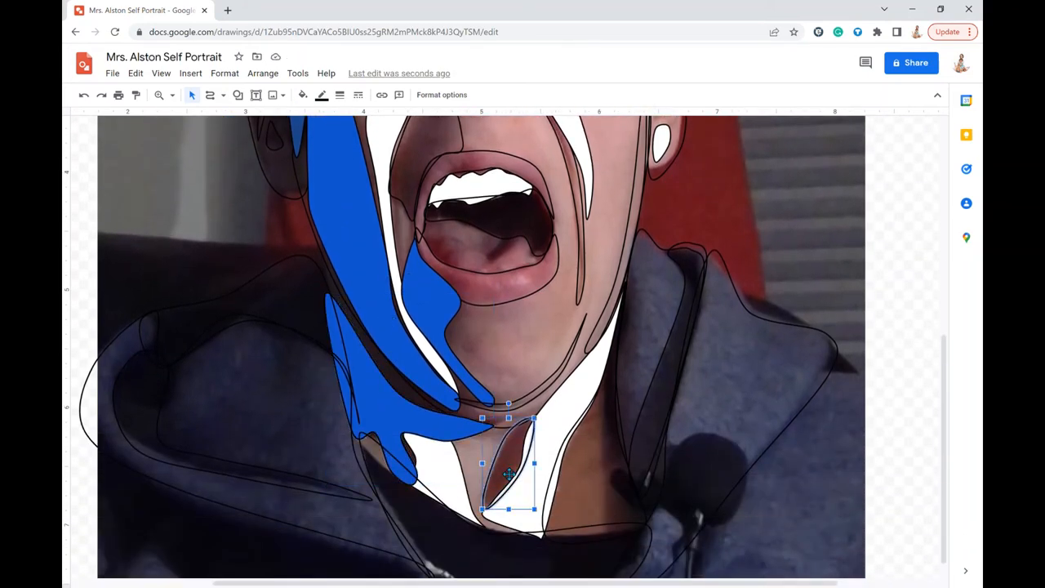
{"action": "key", "text": "ctrl+y"}
{"action": "left_click", "coordinate": [605, 490]}
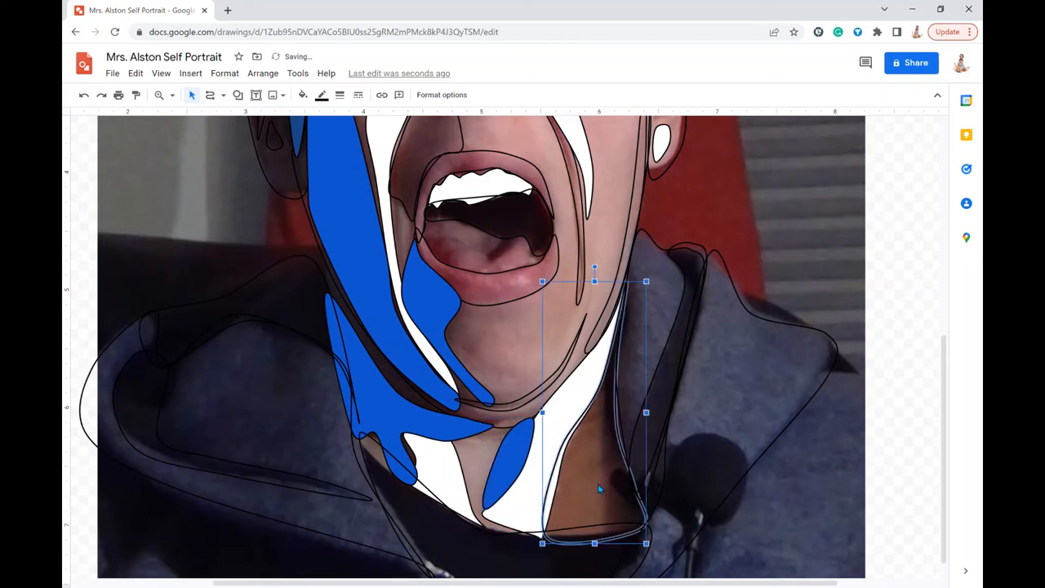
{"action": "key", "text": "ctrl+y"}
Fill the thin crease to the right of the mouth and the shadow between the nose and left lip with bright blue
{"action": "scroll", "coordinate": [599, 487], "scroll_direction": "up", "scroll_amount": 2}
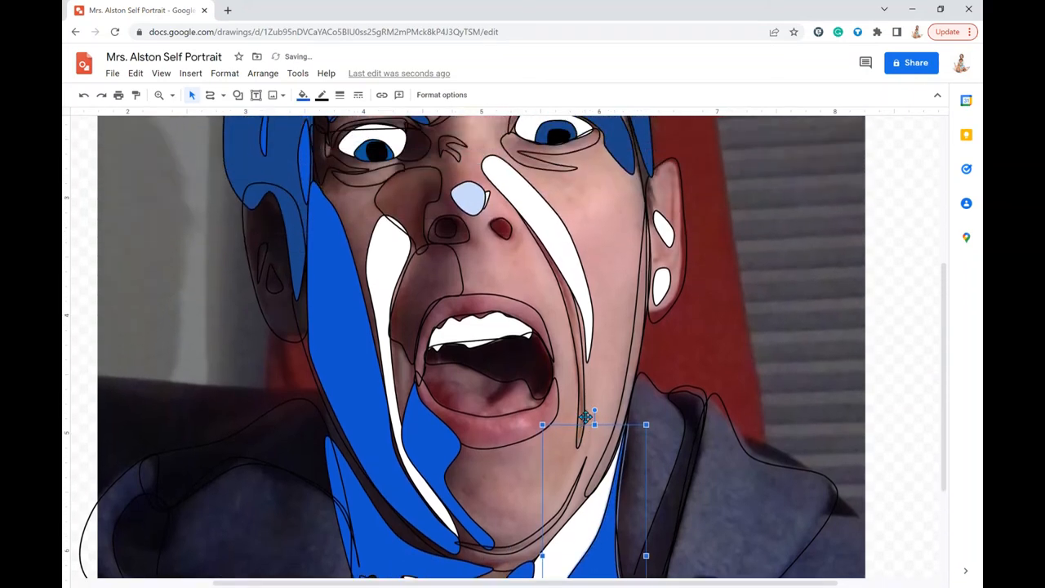
{"action": "left_click", "coordinate": [584, 419]}
{"action": "key", "text": "ctrl+y"}
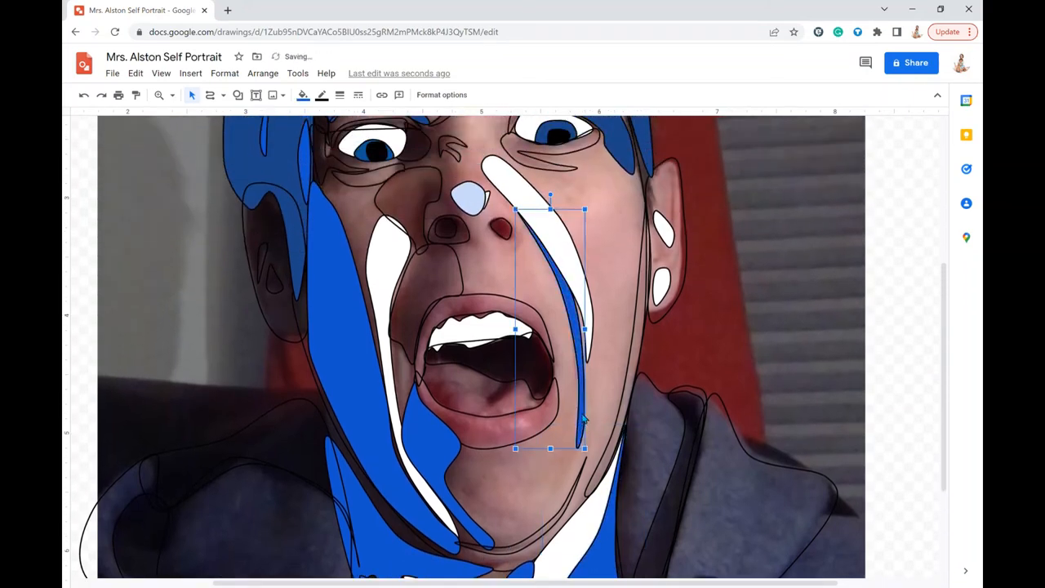
{"action": "left_click", "coordinate": [425, 299]}
{"action": "key", "text": "ctrl+y"}
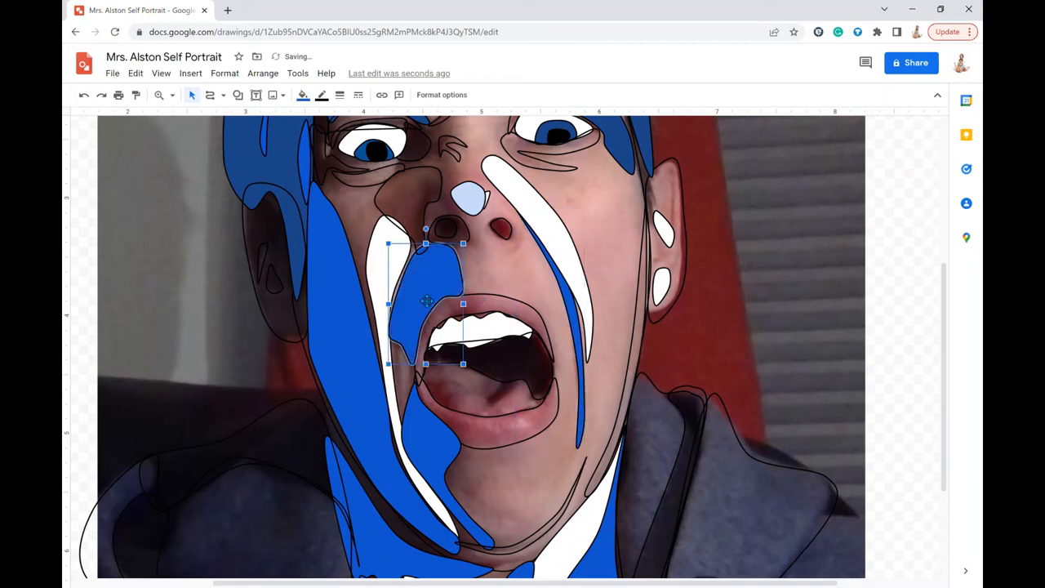
{"action": "left_click", "coordinate": [416, 206]}
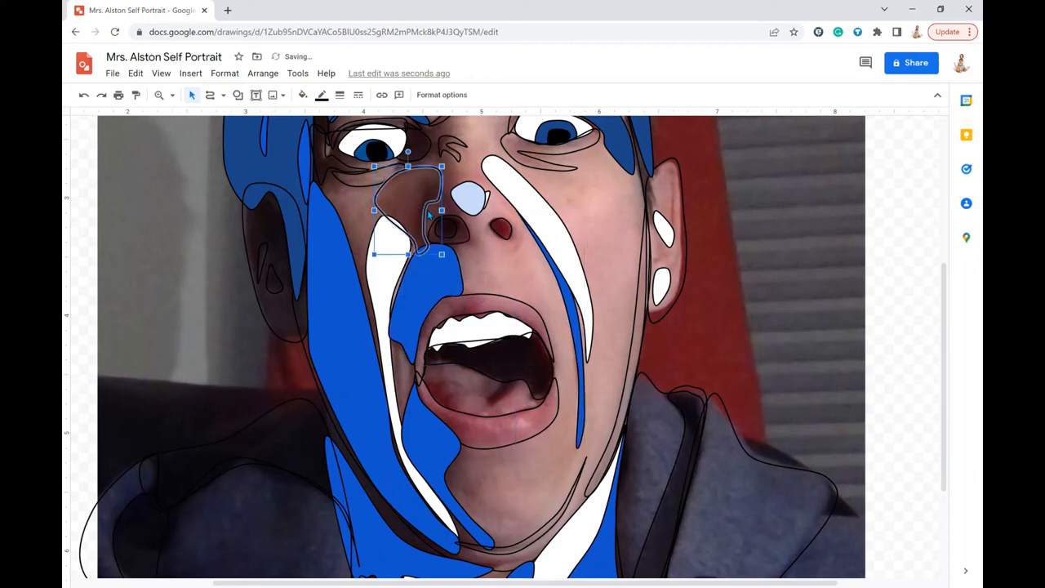
{"action": "left_click", "coordinate": [455, 236]}
{"action": "key", "text": "ctrl+y"}
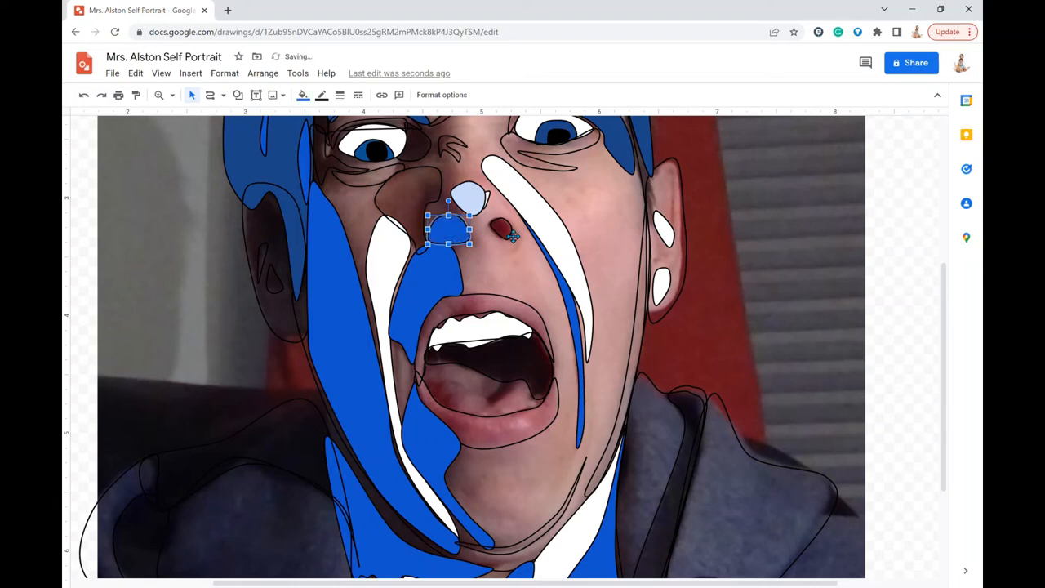
{"action": "key", "text": "ctrl+z"}
{"action": "left_click", "coordinate": [507, 236]}
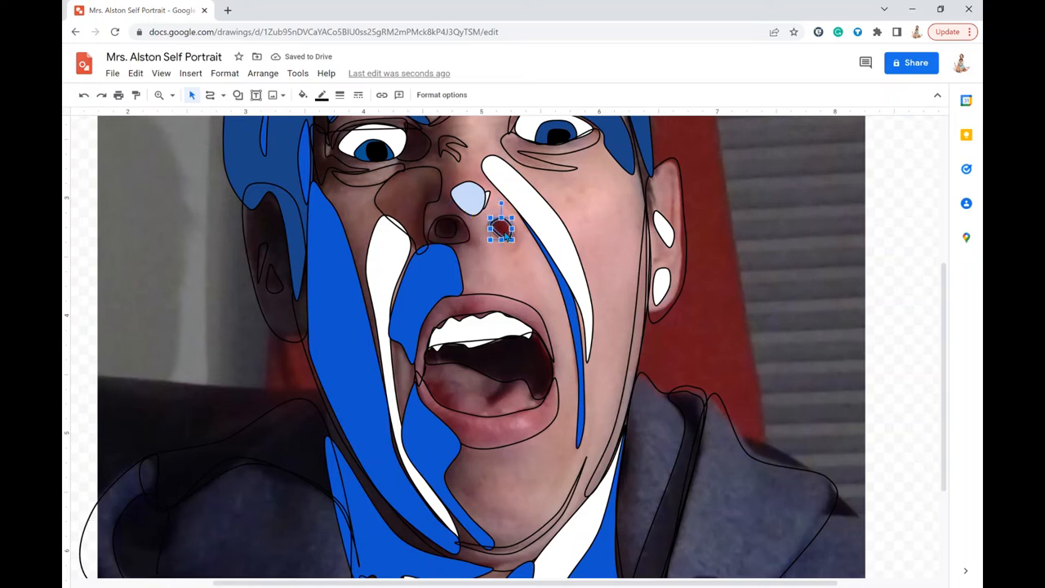
{"action": "key", "text": "ctrl+y"}
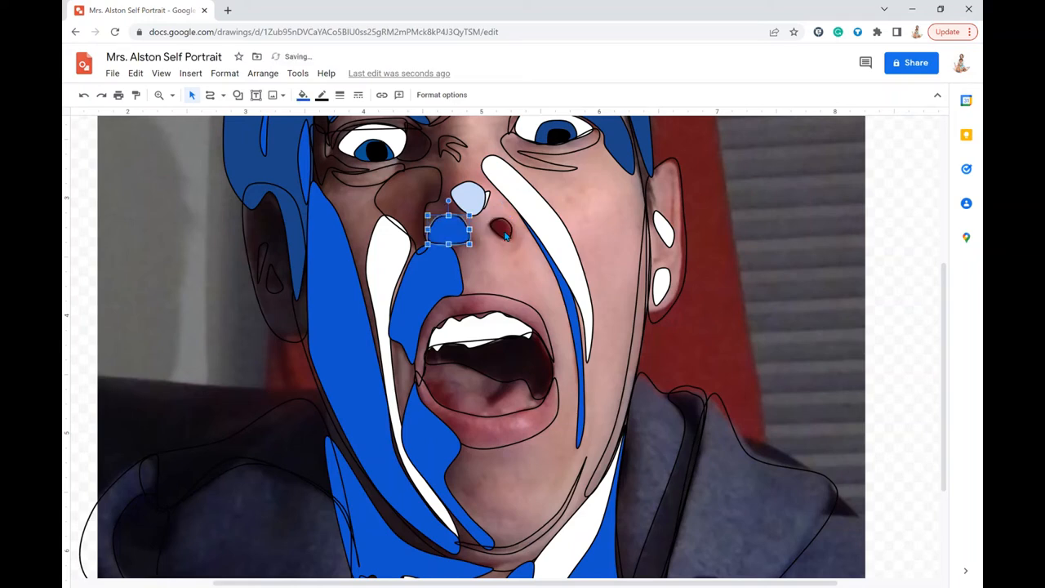
{"action": "key", "text": "ctrl+z"}
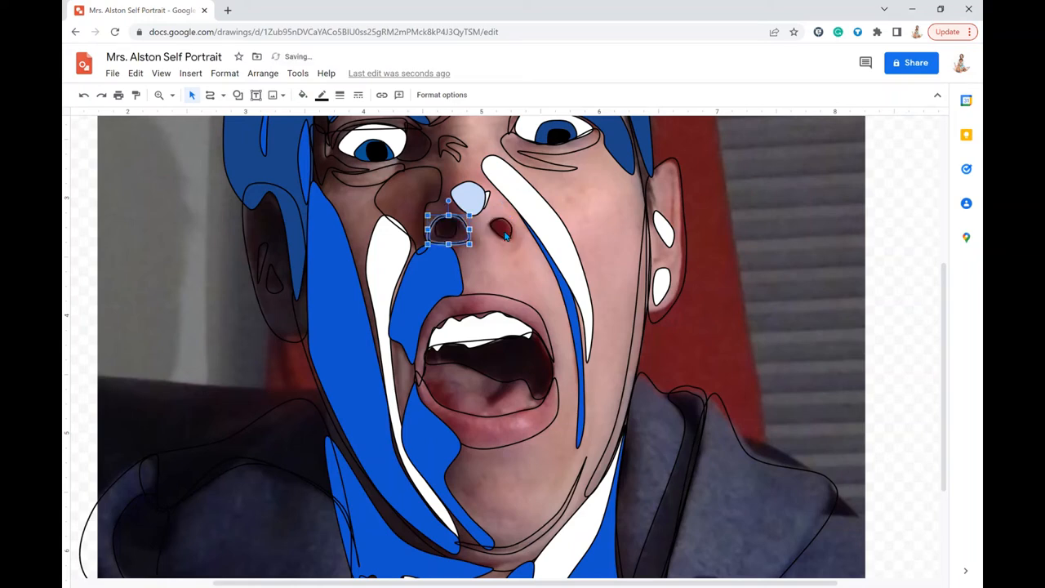
Fill the right nostril shape with solid dark blue
{"action": "left_click", "coordinate": [505, 235]}
{"action": "left_click", "coordinate": [303, 96]}
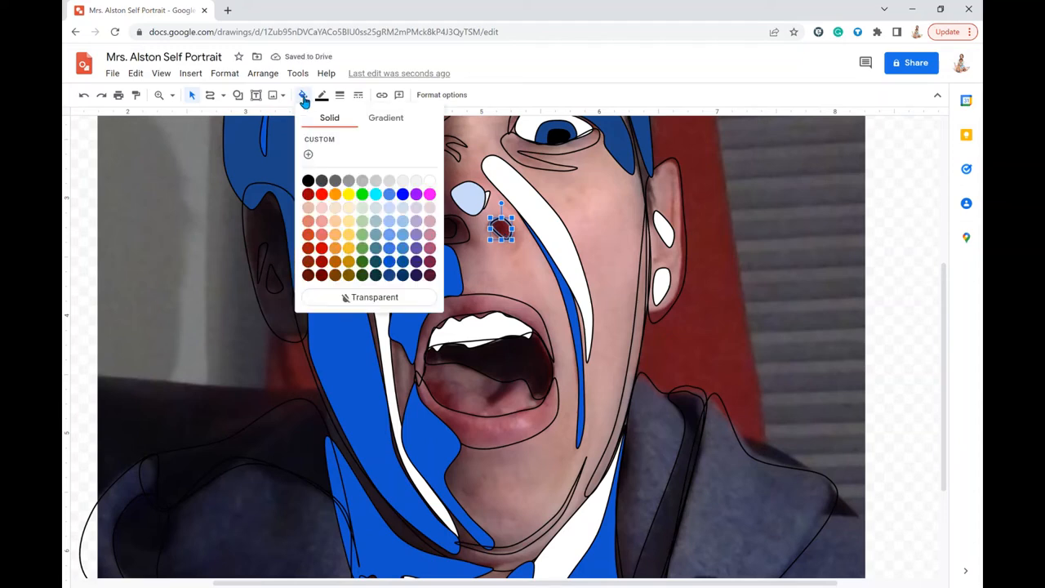
{"action": "left_click", "coordinate": [391, 275]}
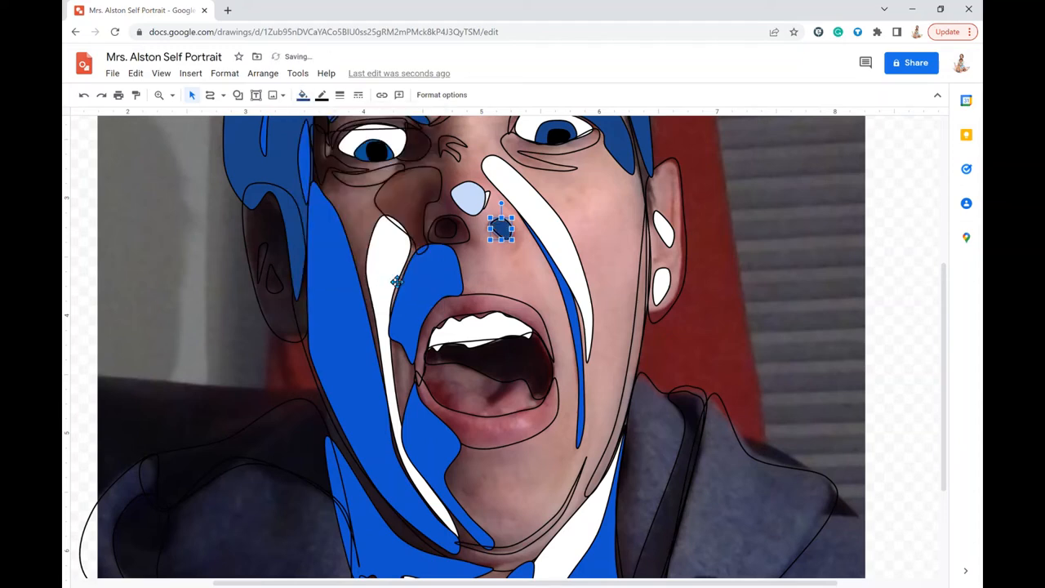
Move the arched outline off the left nostril to above the lip and fill the inner nostril shape with dark blue
{"action": "left_click", "coordinate": [453, 235]}
{"action": "left_click_drag", "start_coordinate": [470, 249], "coordinate": [502, 292]}
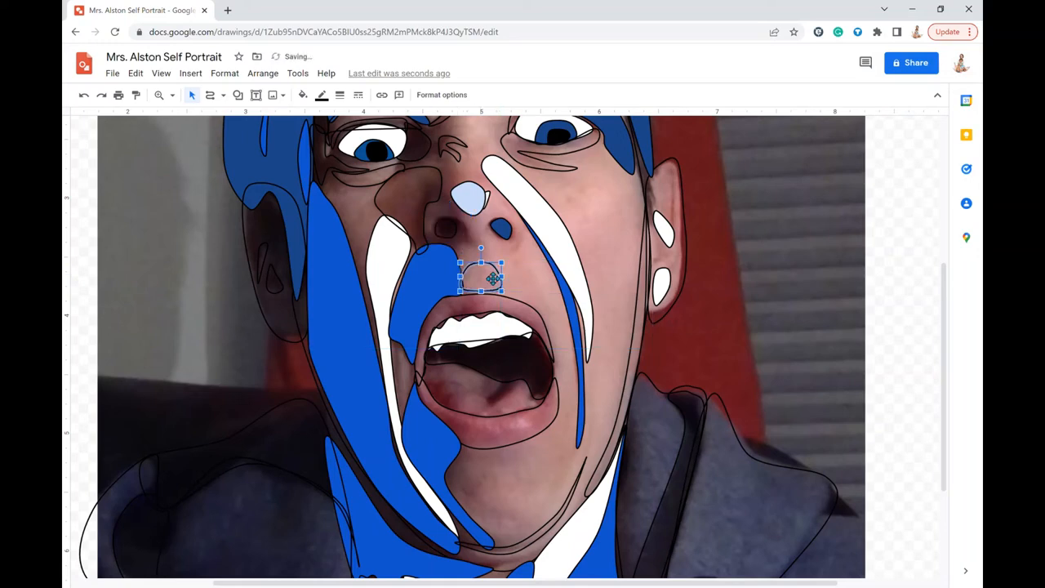
{"action": "left_click", "coordinate": [452, 234]}
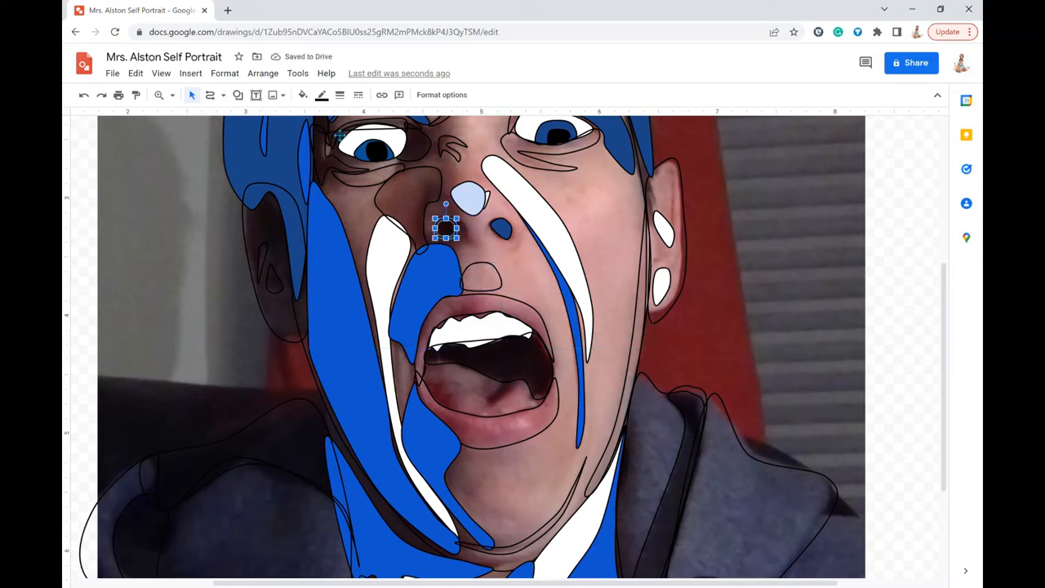
{"action": "left_click", "coordinate": [304, 96]}
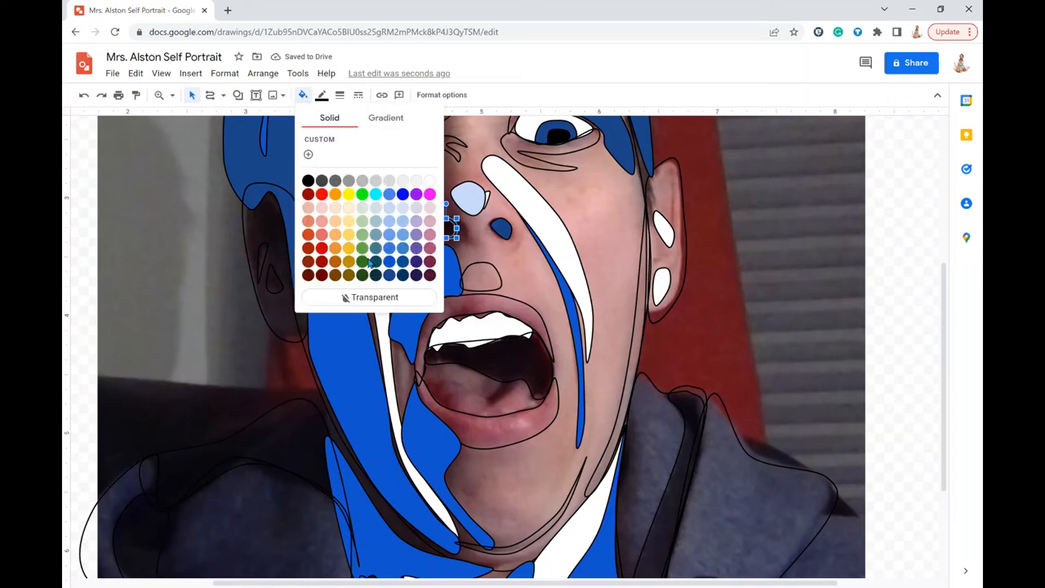
{"action": "left_click", "coordinate": [395, 277]}
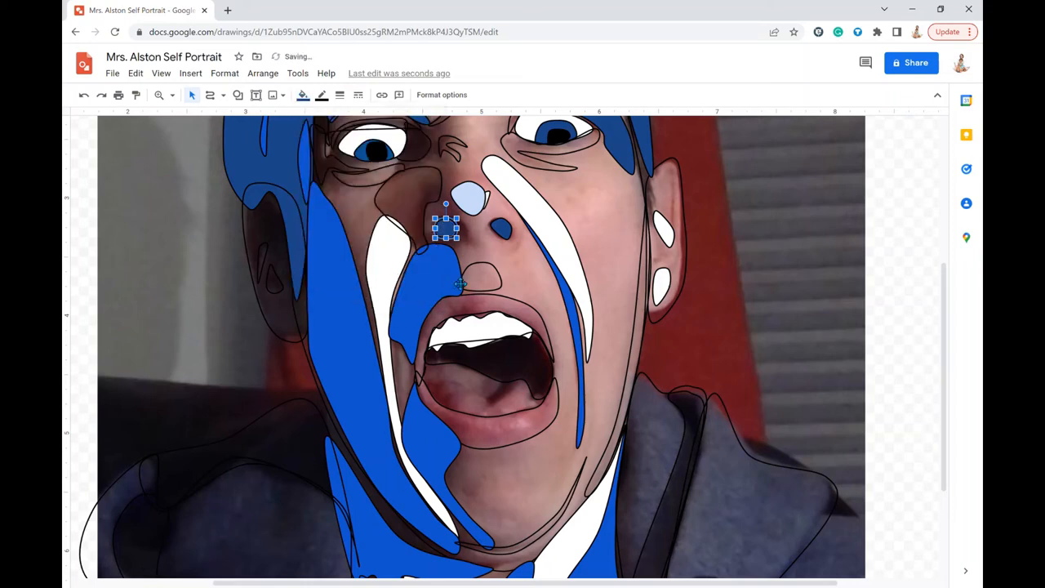
Move the arched outline from above the lip back over the left nostril and fill it with bright blue
{"action": "left_click", "coordinate": [493, 290]}
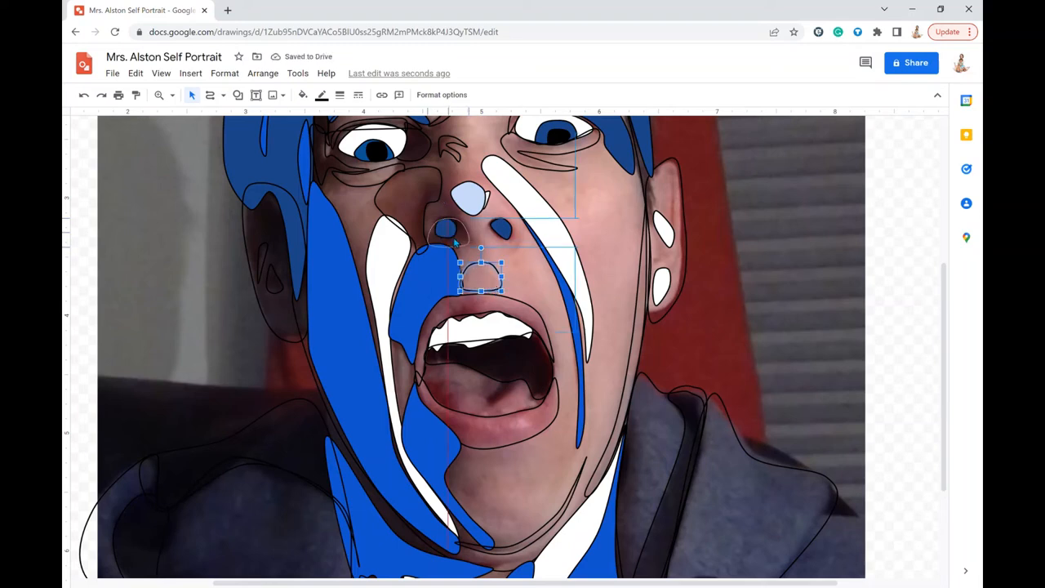
{"action": "left_click", "coordinate": [454, 233]}
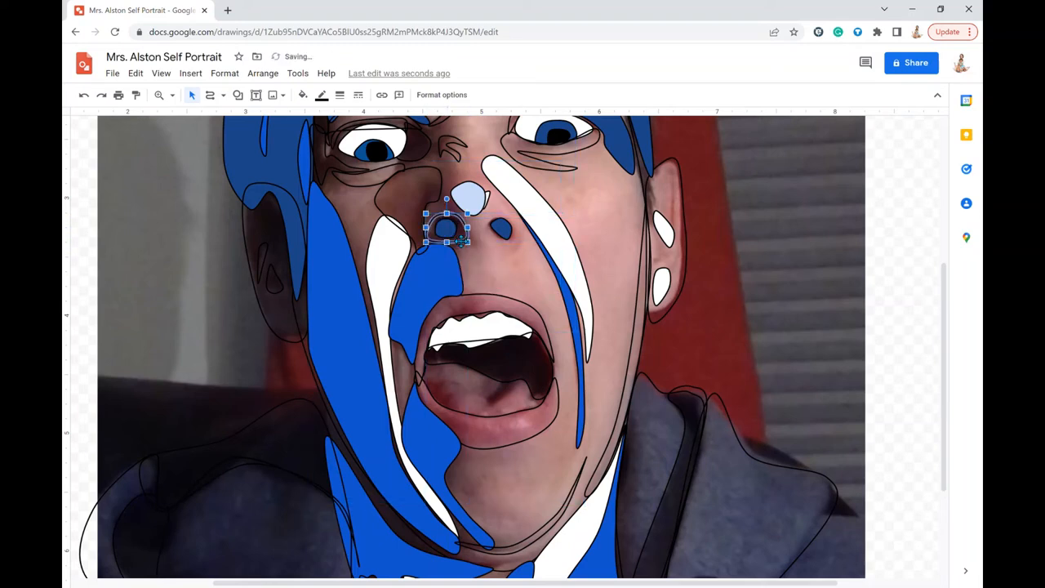
{"action": "left_click", "coordinate": [303, 95]}
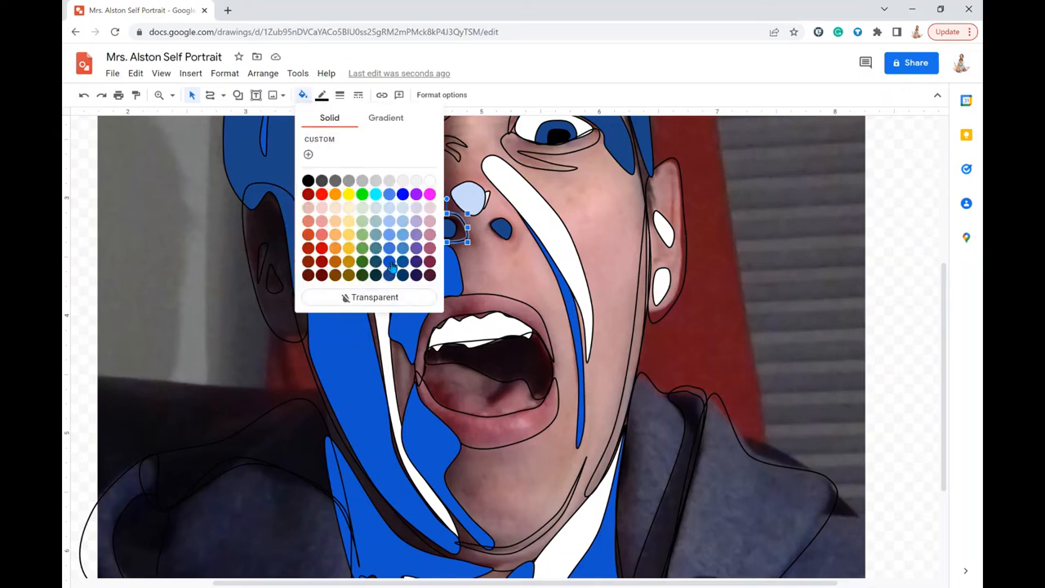
{"action": "left_click", "coordinate": [390, 261]}
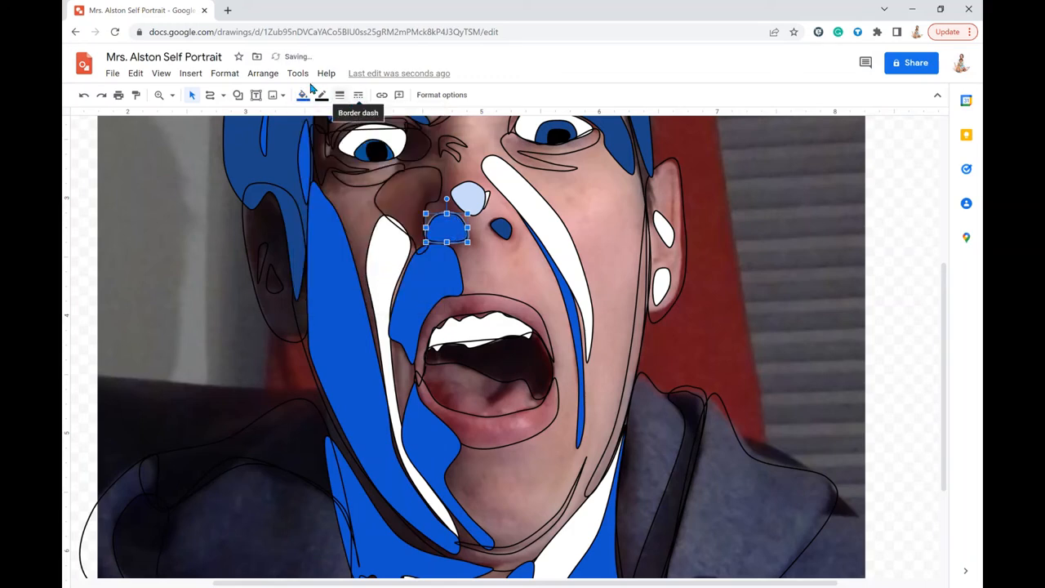
Send the bright blue nostril arch backward two levels, behind the dark blue inner nostril shape
{"action": "left_click", "coordinate": [269, 75]}
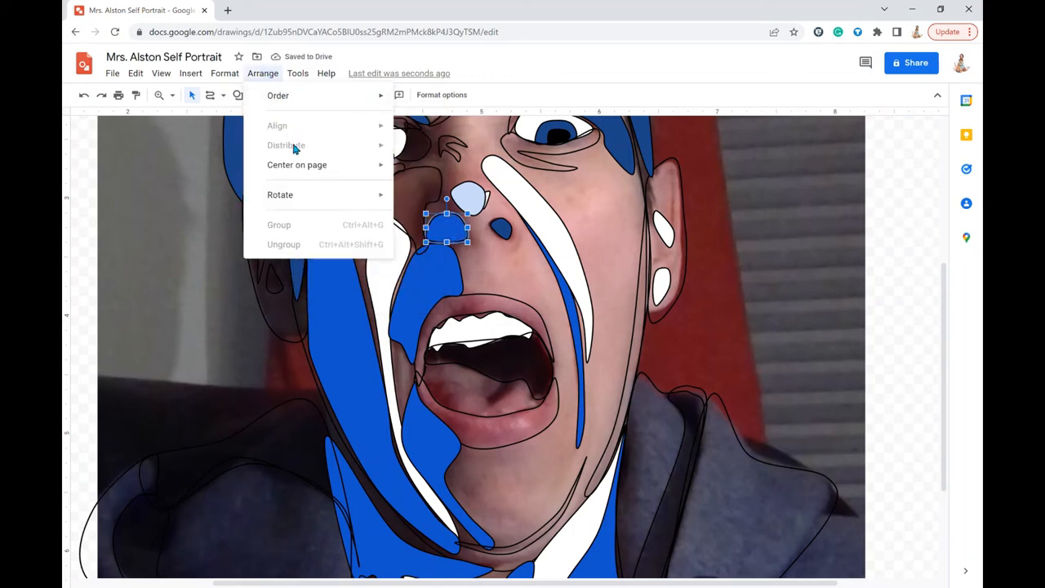
{"action": "mouse_move", "coordinate": [291, 102]}
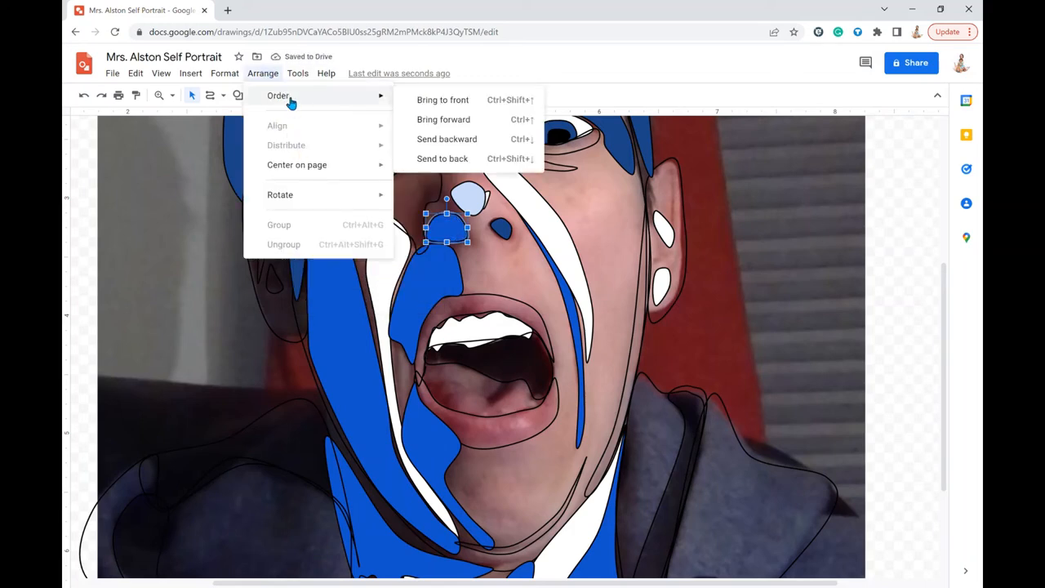
{"action": "left_click", "coordinate": [446, 143]}
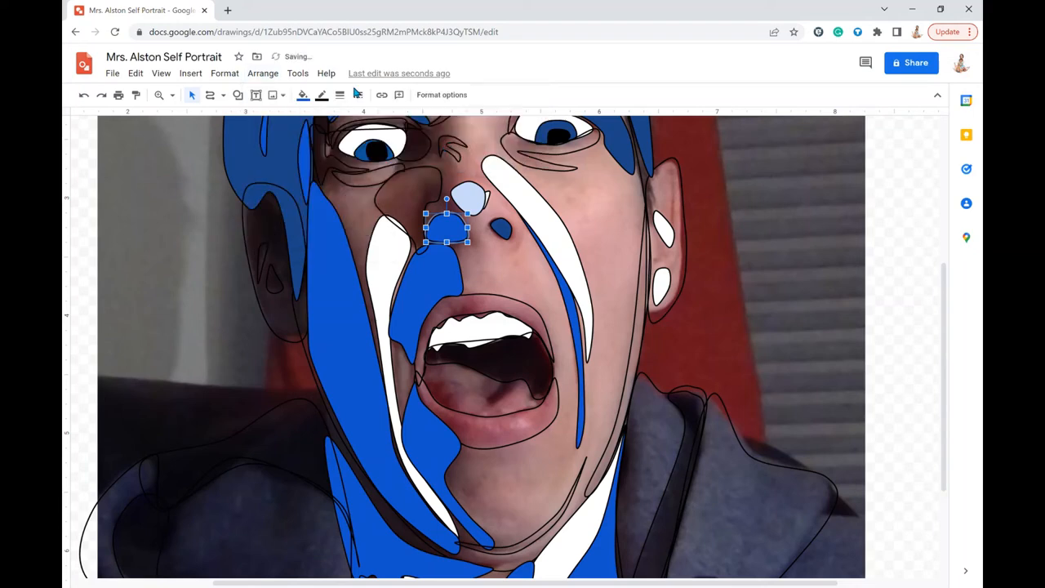
{"action": "left_click", "coordinate": [275, 78]}
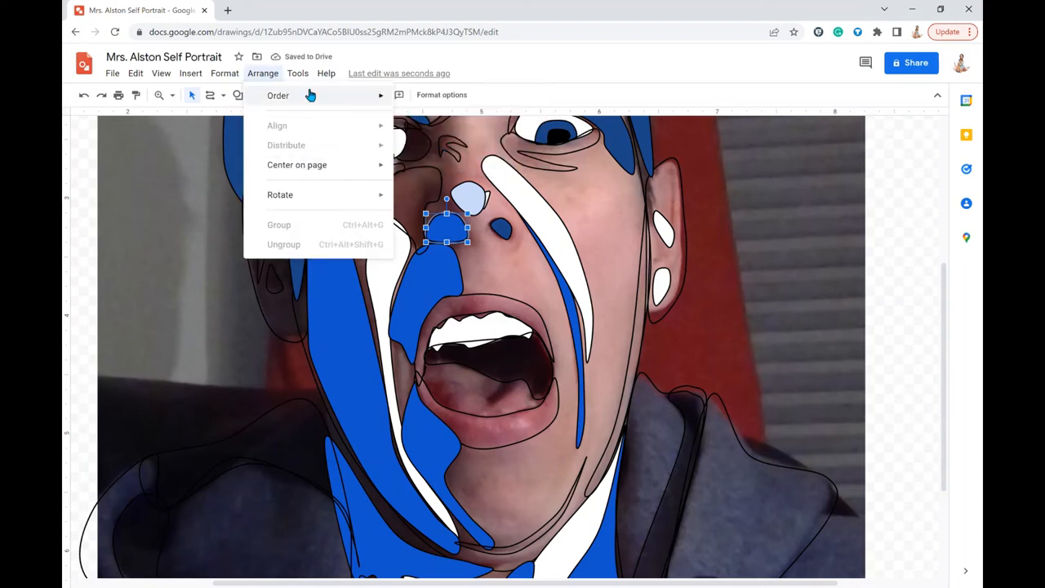
{"action": "mouse_move", "coordinate": [366, 98]}
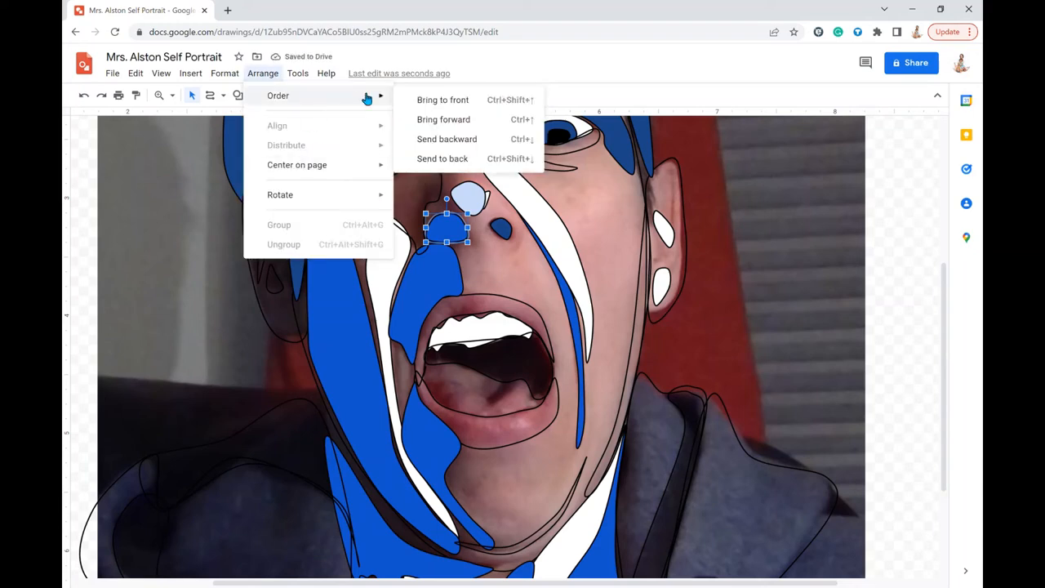
{"action": "left_click", "coordinate": [452, 140]}
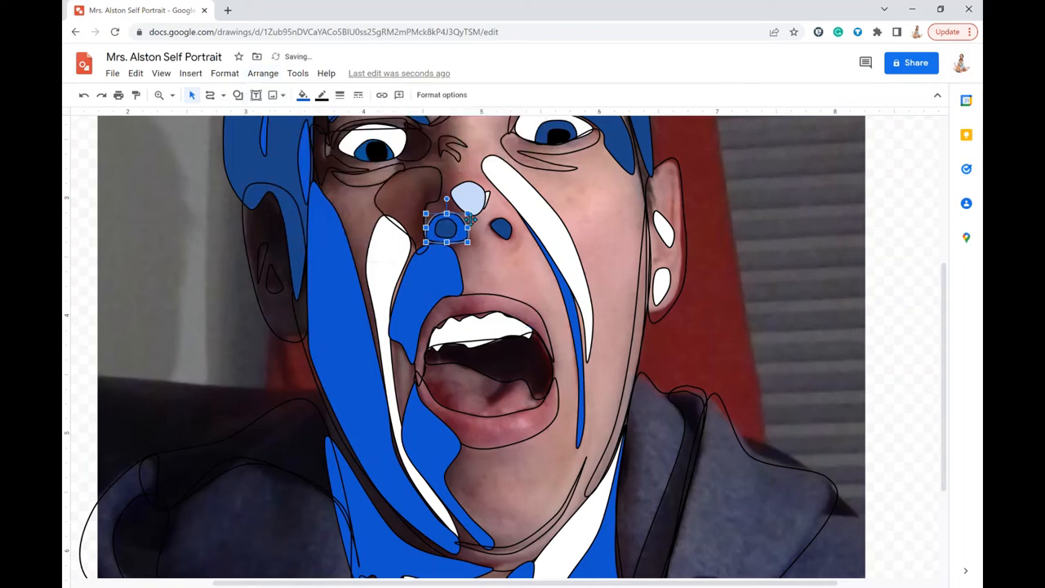
Fill the shadow shape along the left side of the nose with dark blue
{"action": "left_click", "coordinate": [416, 204]}
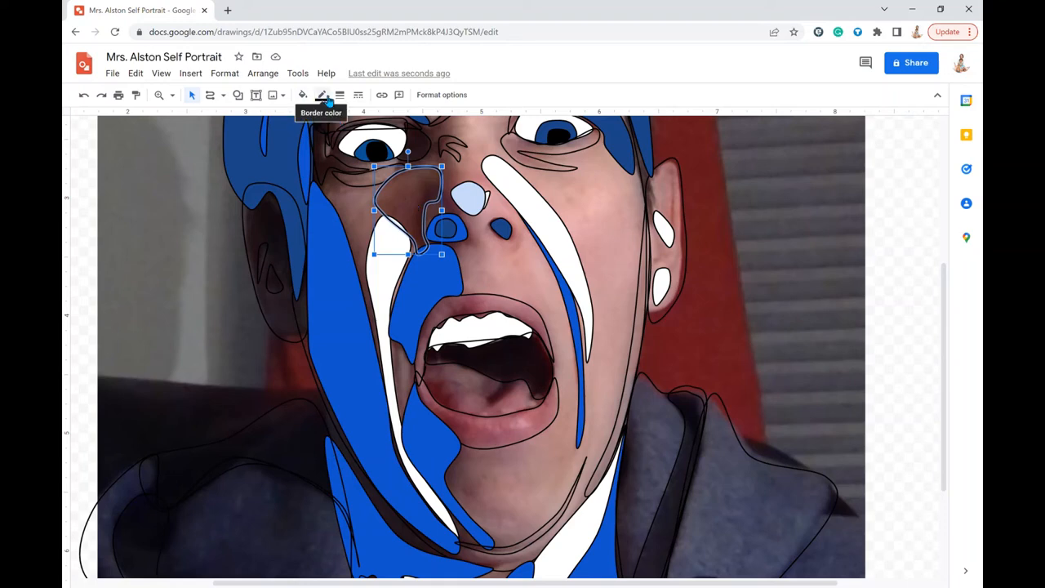
{"action": "left_click", "coordinate": [302, 95]}
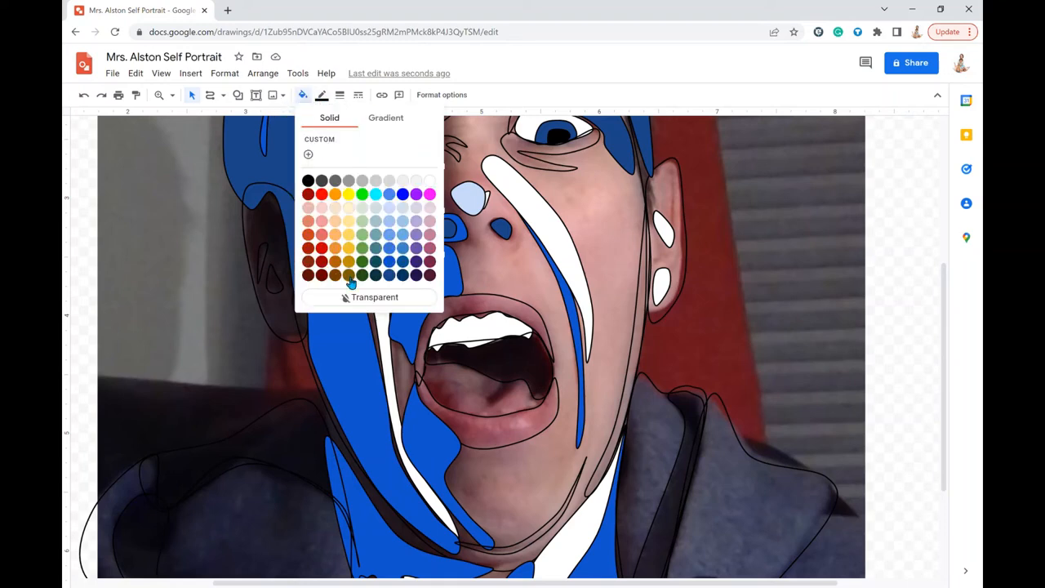
{"action": "left_click", "coordinate": [389, 275]}
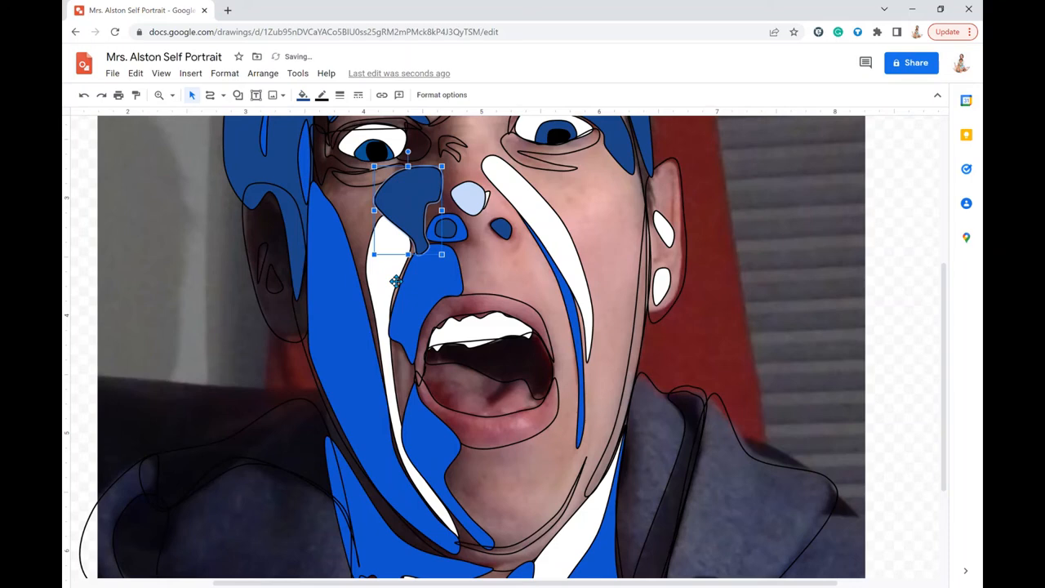
Fill the shadows at the inner and outer corners of the left eye with dark blue
{"action": "scroll", "coordinate": [395, 281], "scroll_direction": "up", "scroll_amount": 3}
{"action": "left_click", "coordinate": [426, 246]}
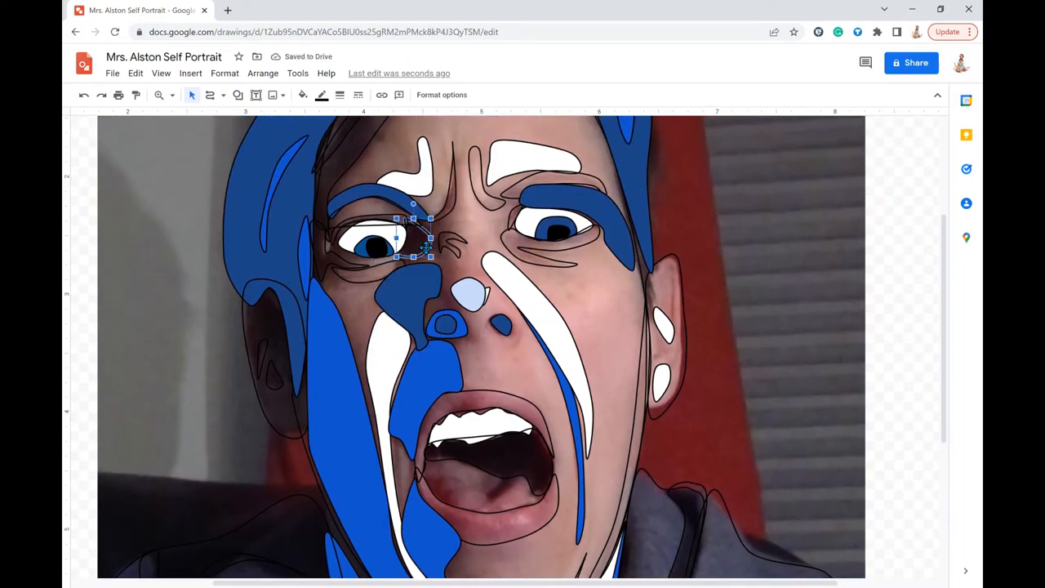
{"action": "left_click", "coordinate": [303, 95]}
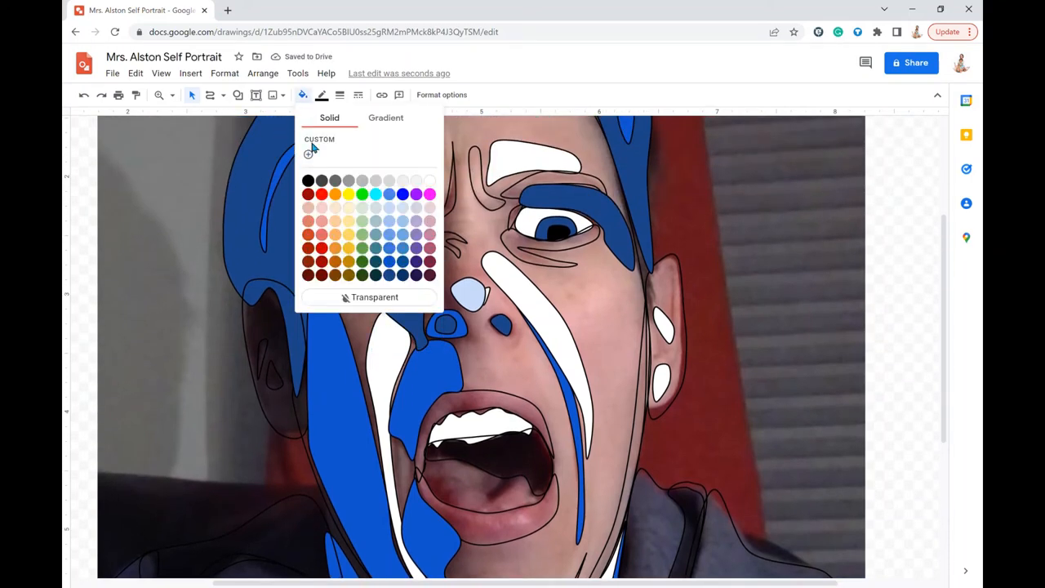
{"action": "left_click", "coordinate": [389, 275]}
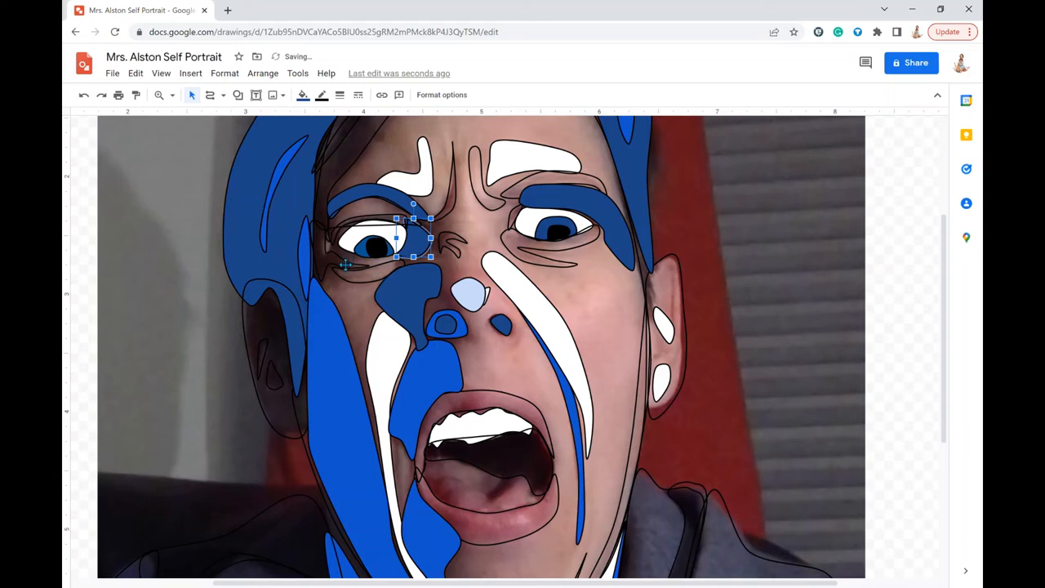
{"action": "left_click", "coordinate": [303, 95]}
{"action": "left_click", "coordinate": [393, 280]}
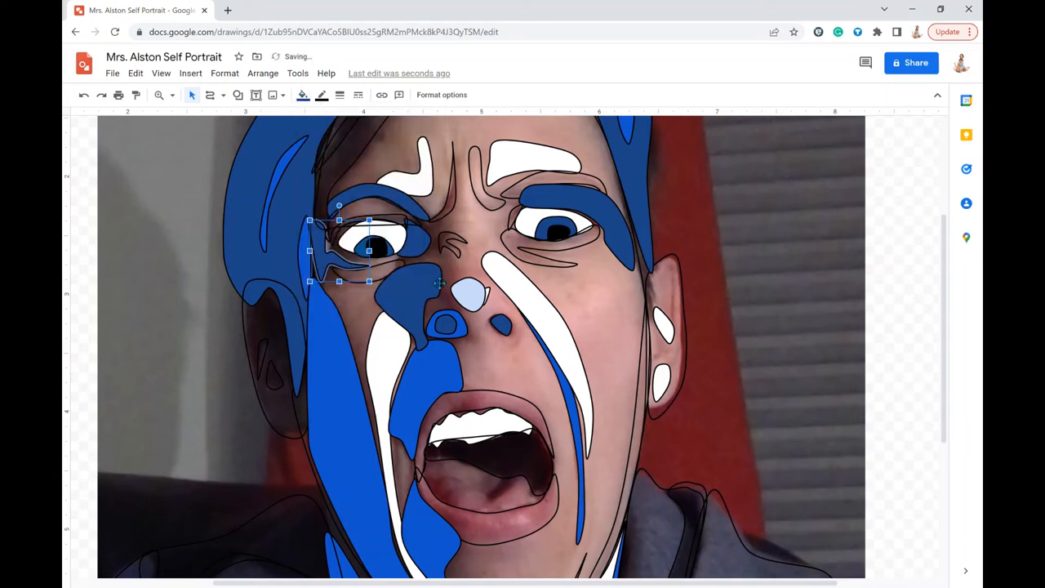
Fill the curved hairline band across the top of the forehead with dark blue
{"action": "scroll", "coordinate": [353, 308], "scroll_direction": "up", "scroll_amount": 3}
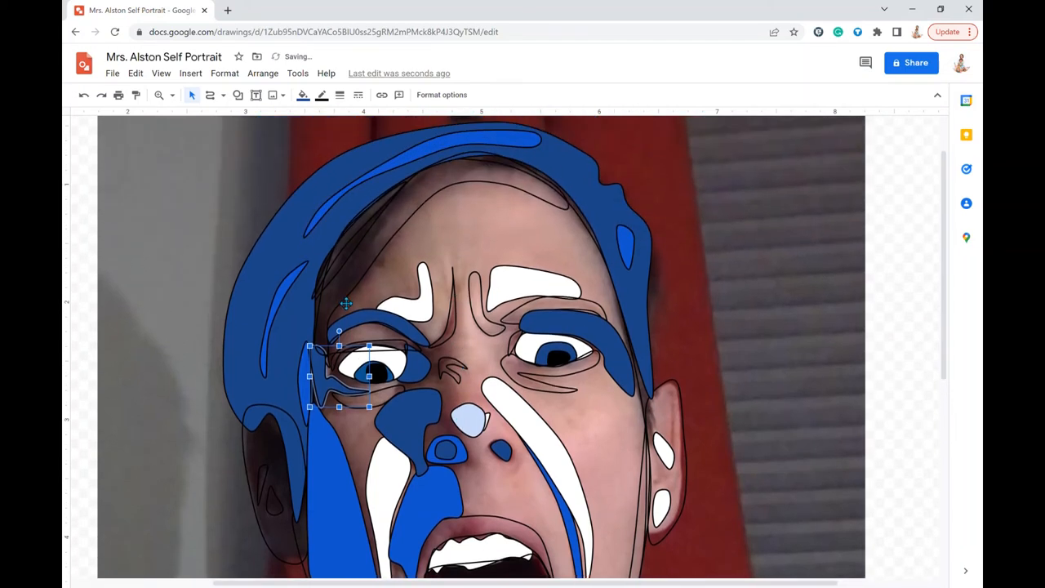
{"action": "left_click", "coordinate": [342, 302]}
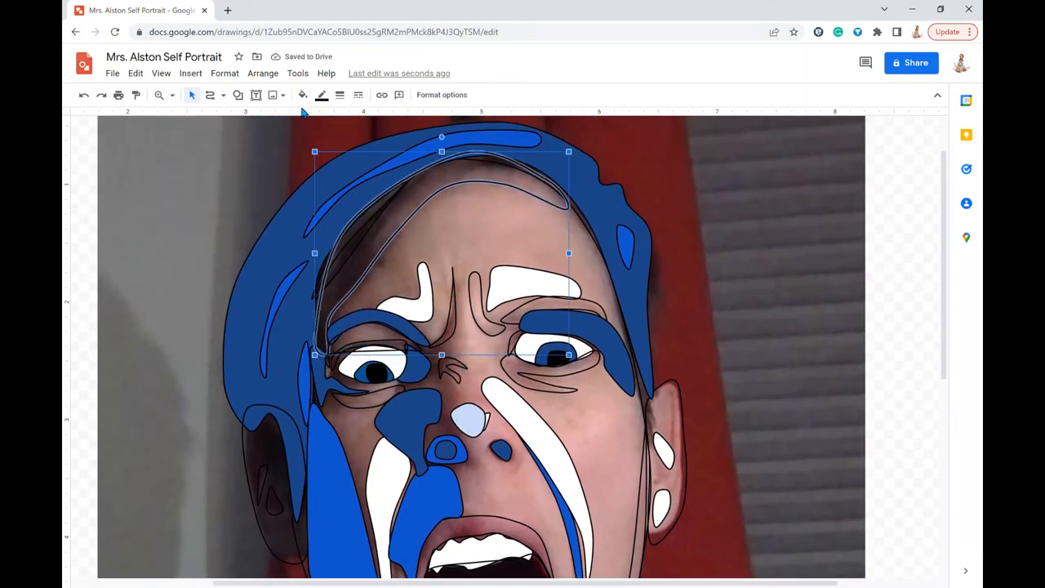
{"action": "left_click", "coordinate": [304, 95]}
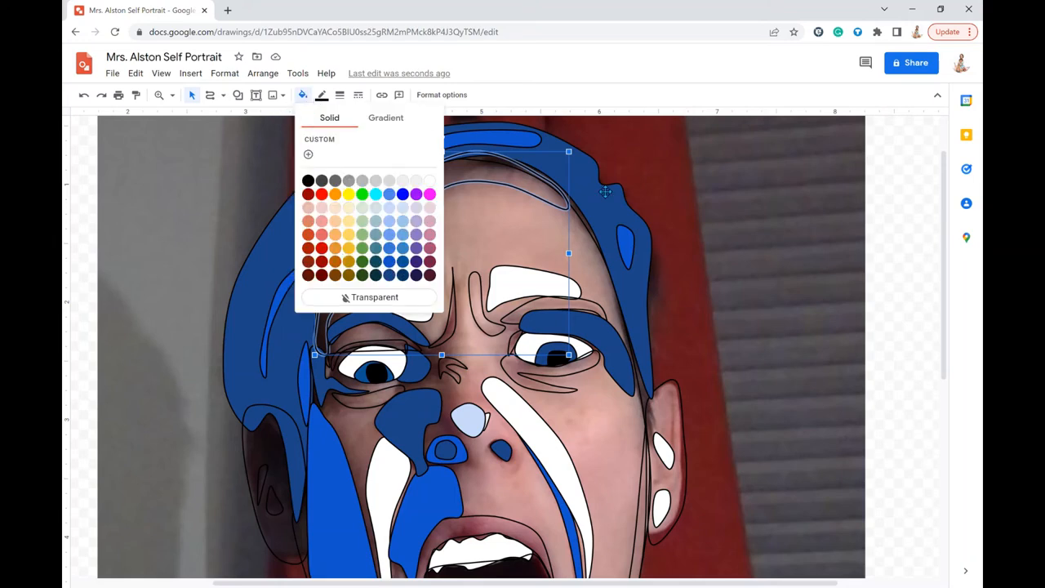
{"action": "left_click", "coordinate": [393, 278]}
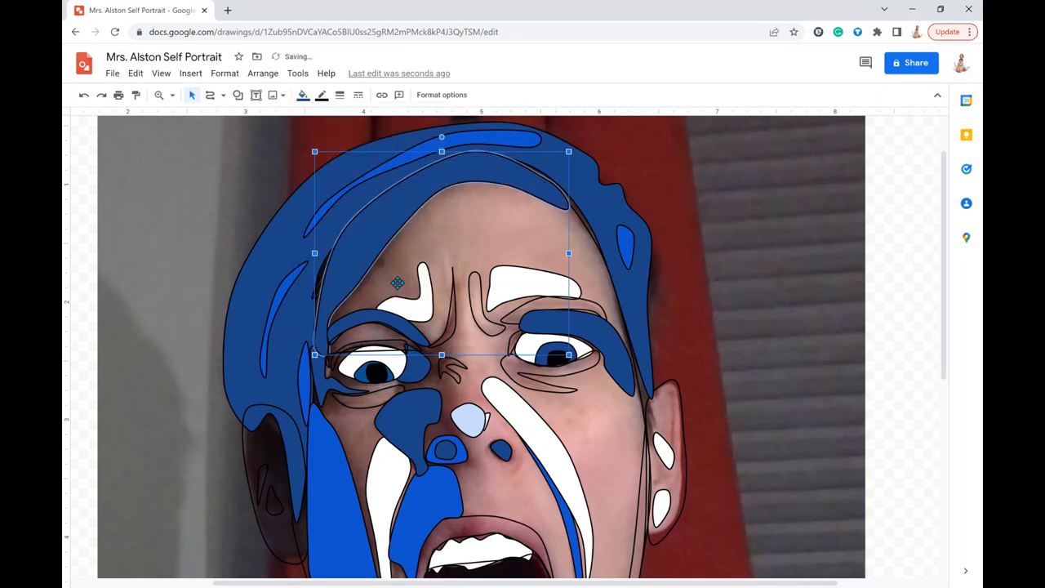
Recolor the main hair shape with a deeper navy blue
{"action": "left_click", "coordinate": [596, 196]}
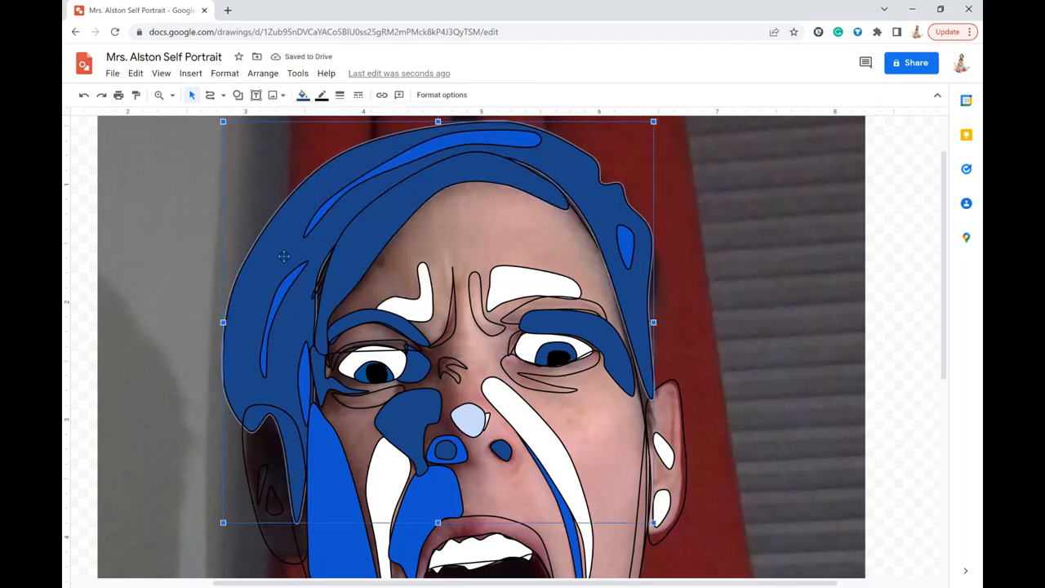
{"action": "left_click", "coordinate": [303, 96]}
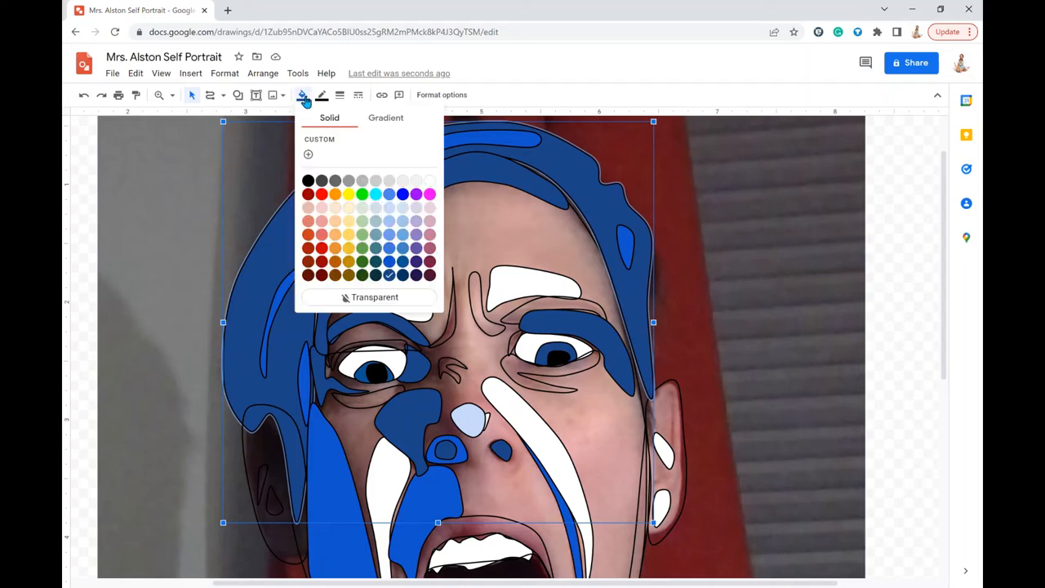
{"action": "left_click", "coordinate": [411, 279]}
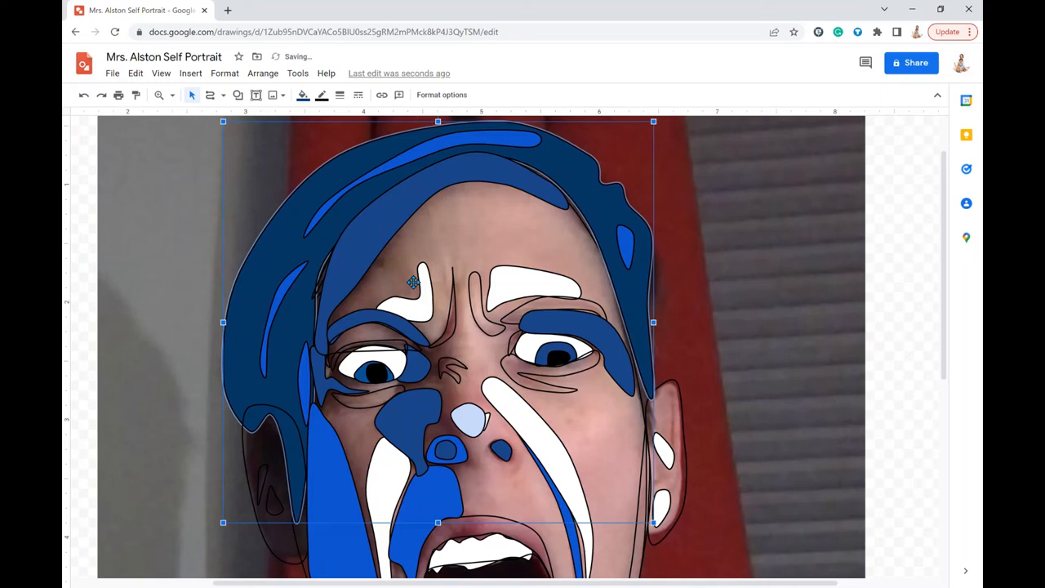
Try a lighter blue on the long highlight across the top of the hair, and settle on a muted medium blue
{"action": "left_click", "coordinate": [431, 157]}
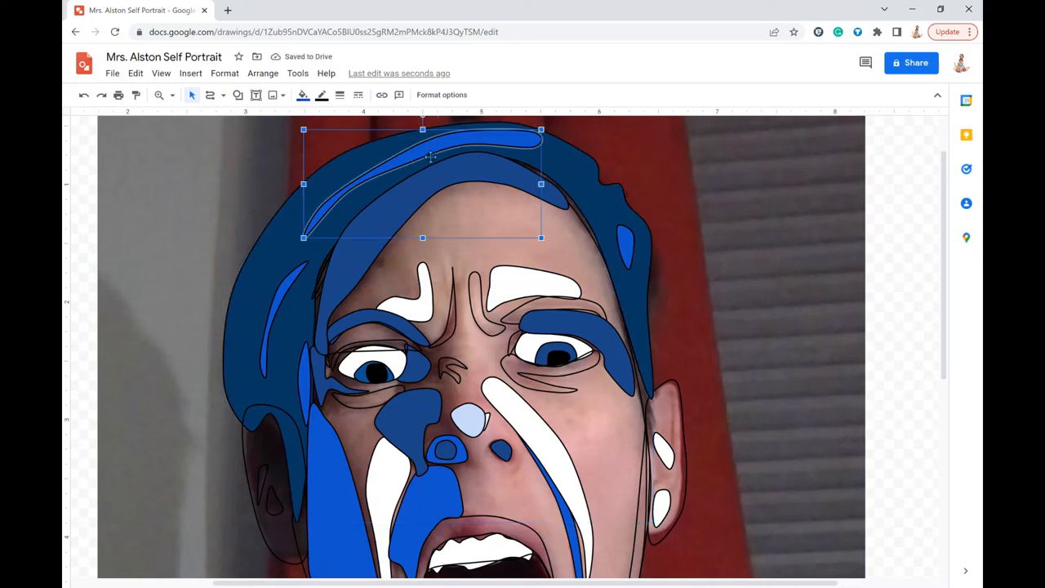
{"action": "left_click", "coordinate": [305, 95]}
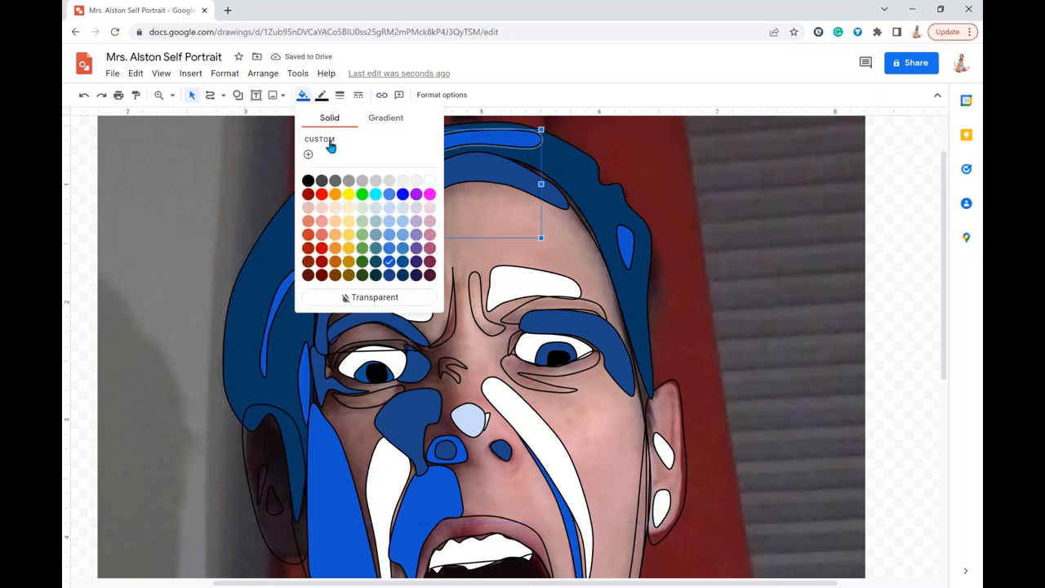
{"action": "left_click", "coordinate": [401, 258]}
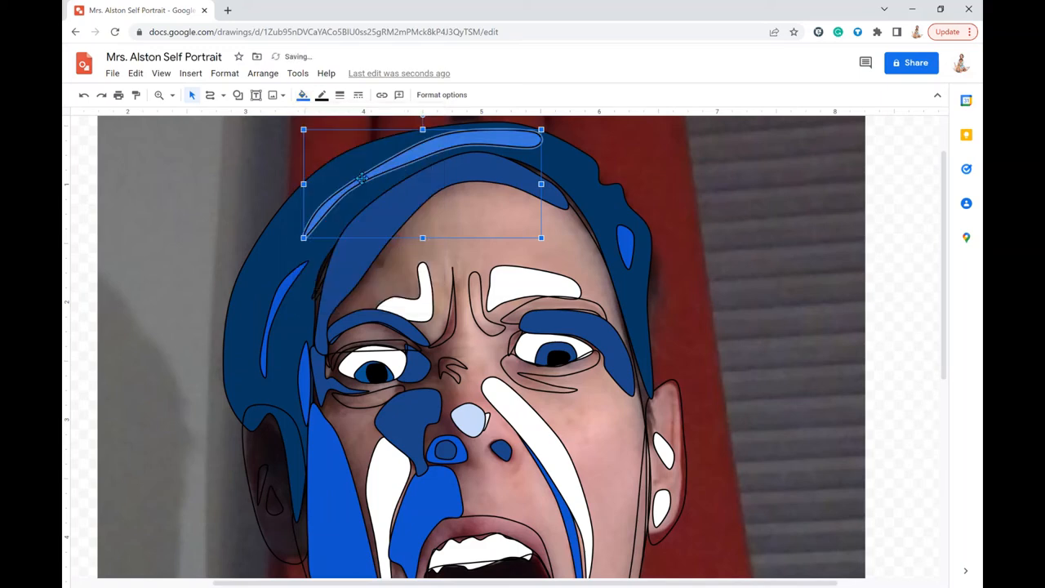
{"action": "left_click", "coordinate": [302, 95]}
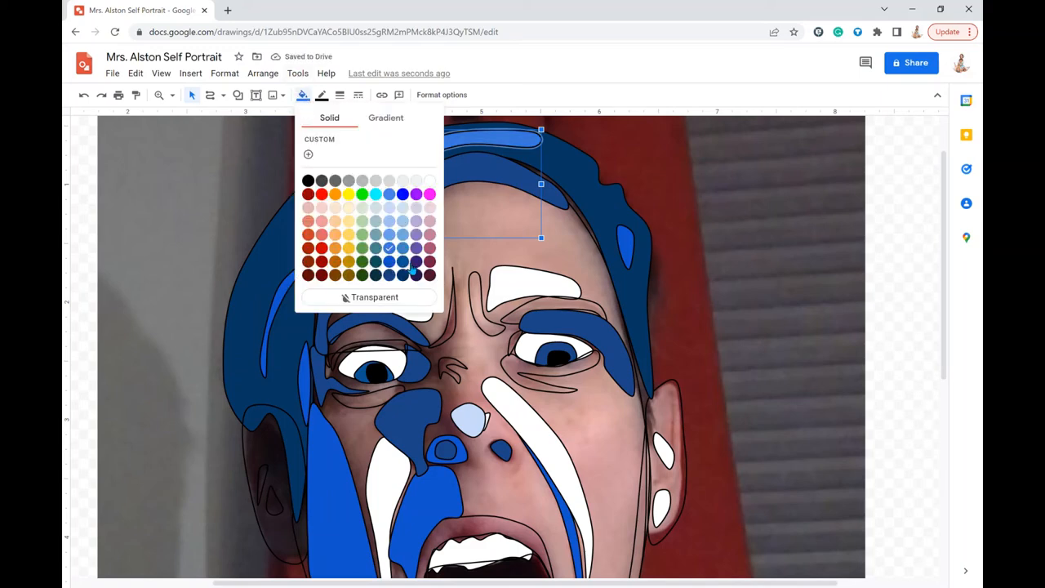
{"action": "left_click", "coordinate": [413, 263]}
Recolor the thin left hair highlight and the small right hair highlight with the same muted medium blue
{"action": "left_click", "coordinate": [293, 293]}
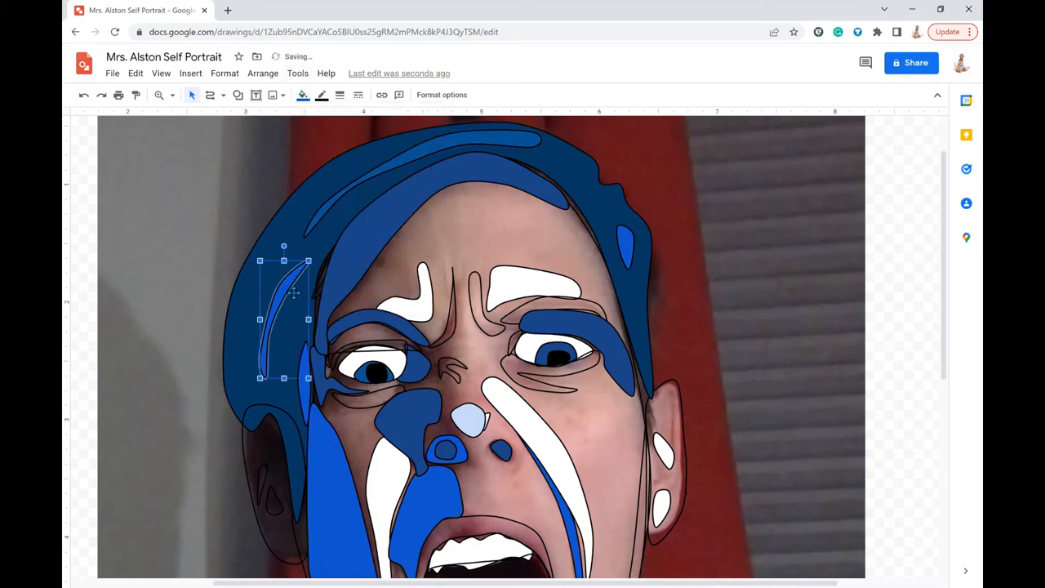
{"action": "left_click", "coordinate": [303, 95]}
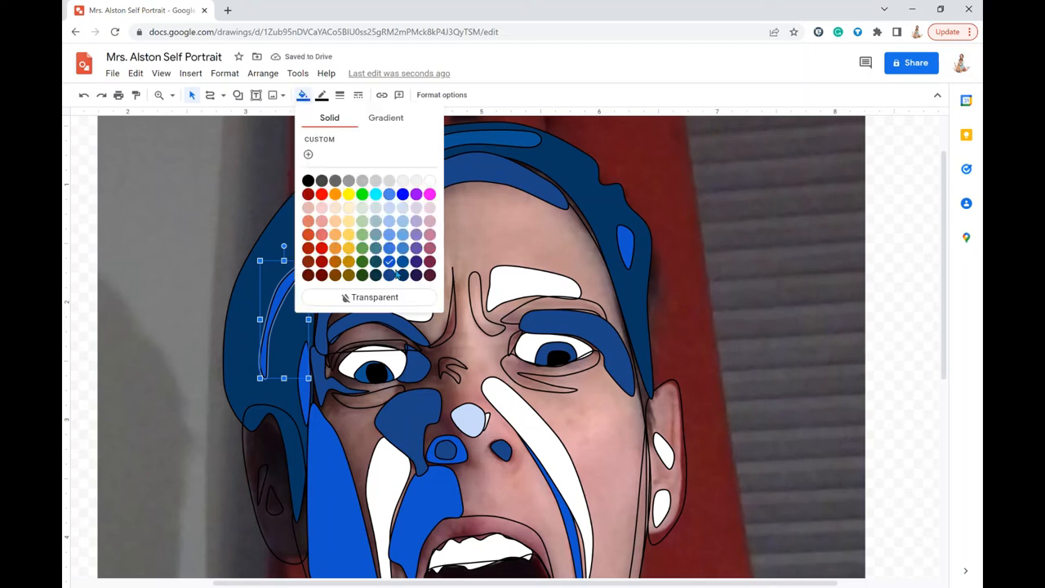
{"action": "left_click", "coordinate": [405, 265]}
{"action": "left_click", "coordinate": [632, 251]}
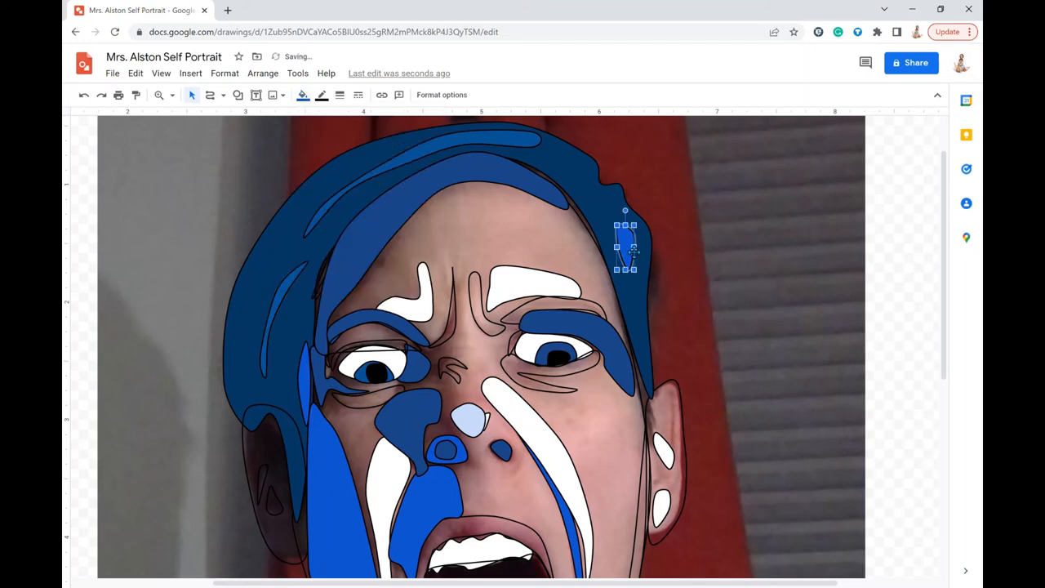
{"action": "left_click", "coordinate": [303, 95]}
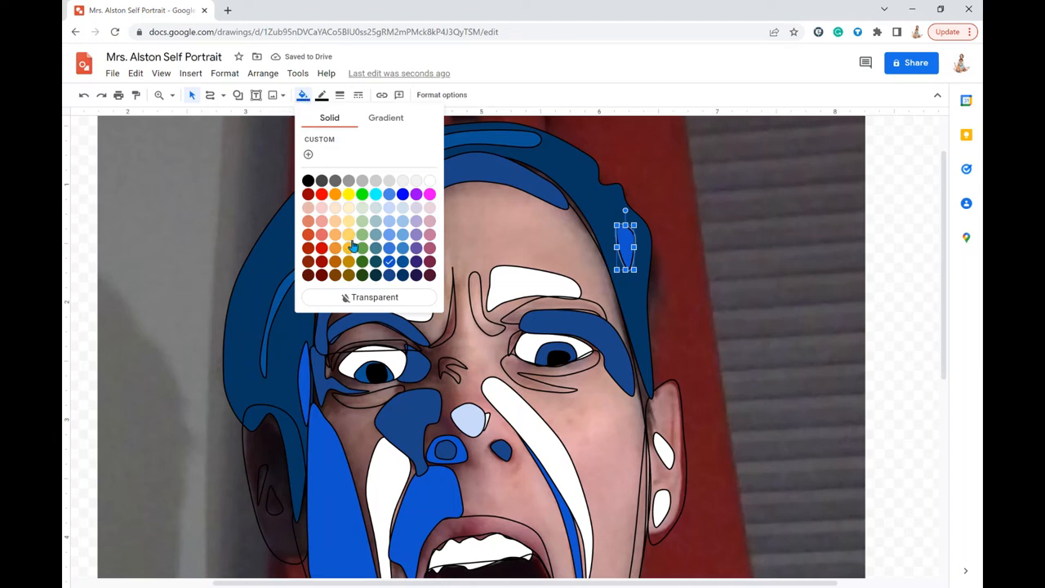
{"action": "left_click", "coordinate": [409, 266]}
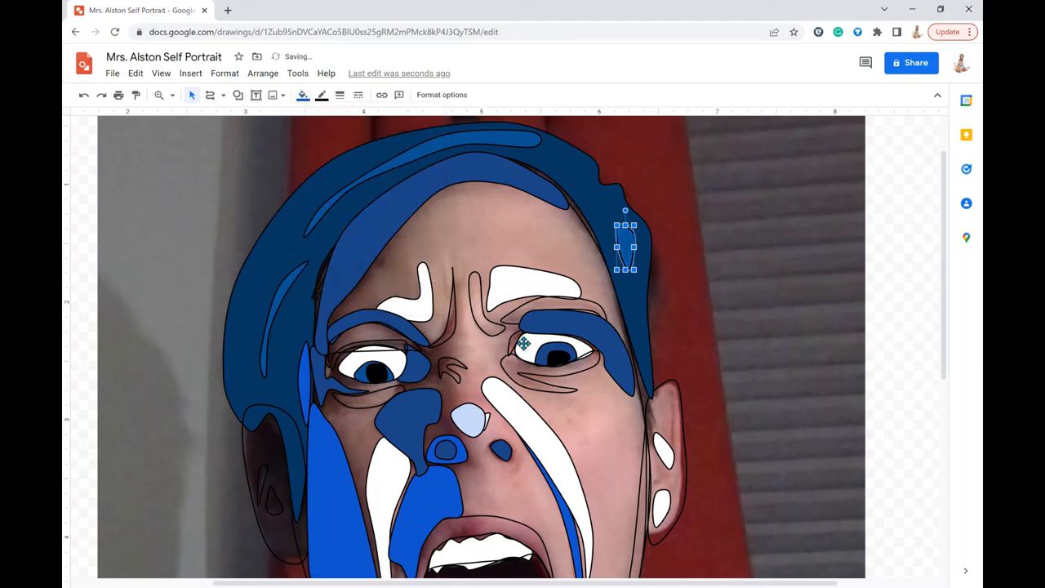
Fill the upper lip and the lower lip shapes with the same medium blue
{"action": "scroll", "coordinate": [522, 343], "scroll_direction": "down", "scroll_amount": 3}
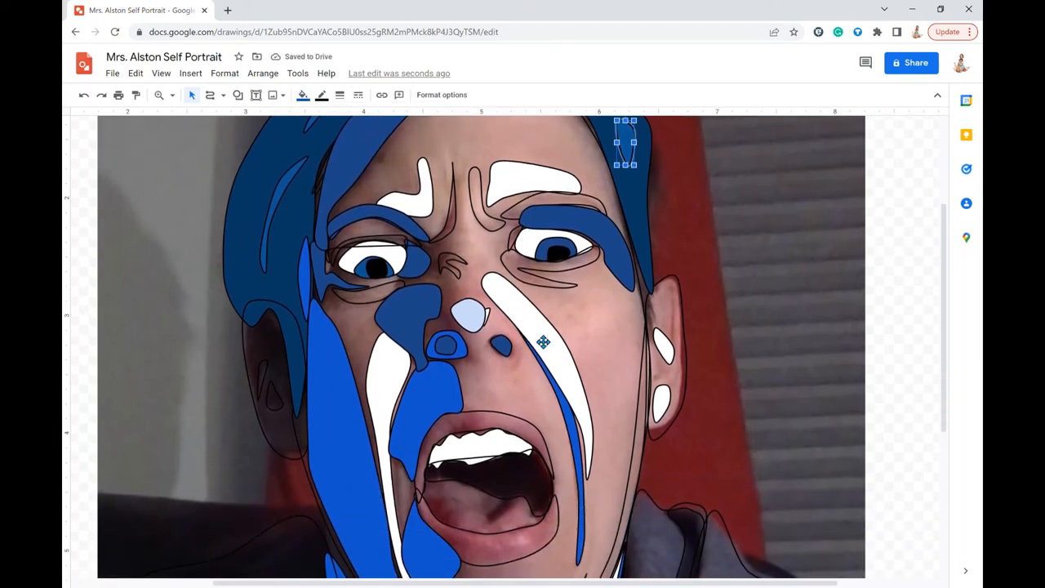
{"action": "scroll", "coordinate": [522, 344], "scroll_direction": "down", "scroll_amount": 2}
{"action": "left_click", "coordinate": [524, 357]}
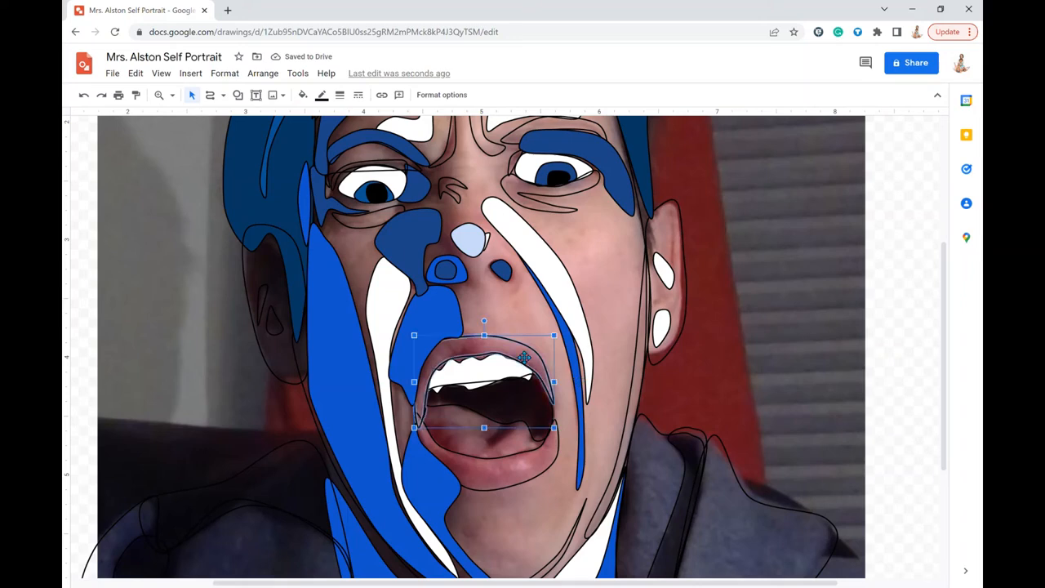
{"action": "left_click", "coordinate": [305, 96]}
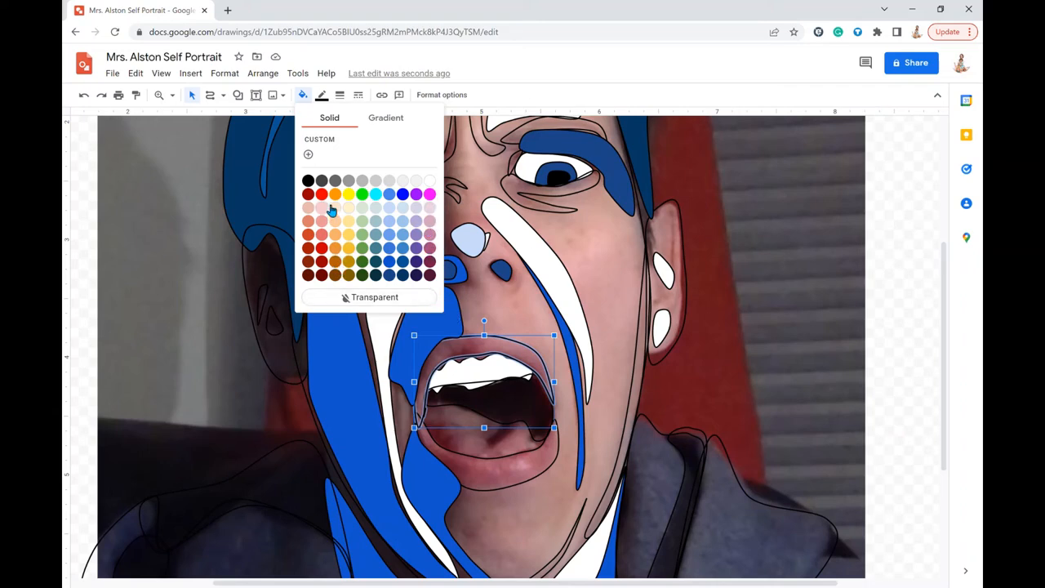
{"action": "left_click", "coordinate": [399, 252]}
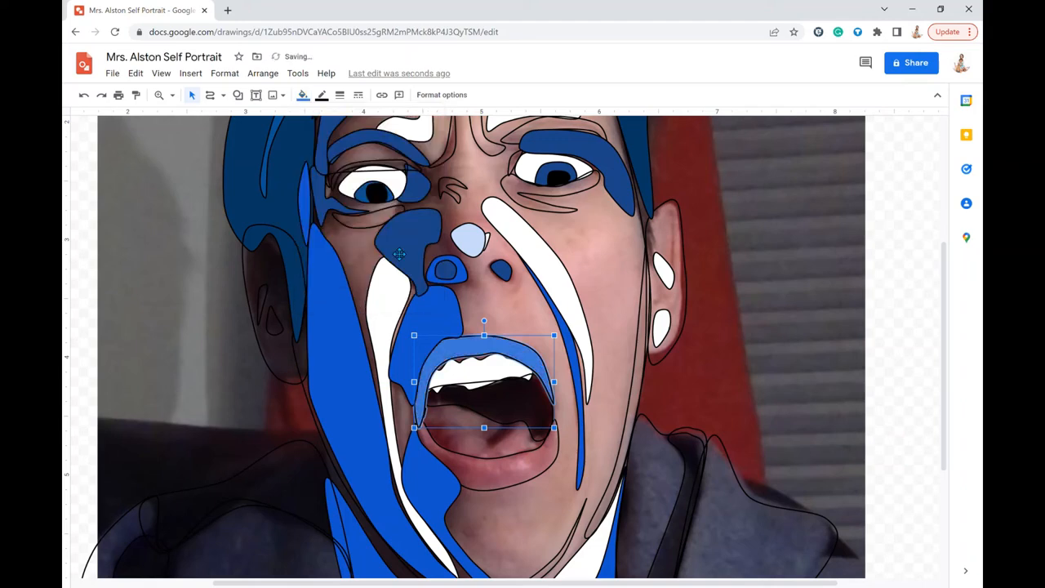
{"action": "left_click", "coordinate": [492, 471]}
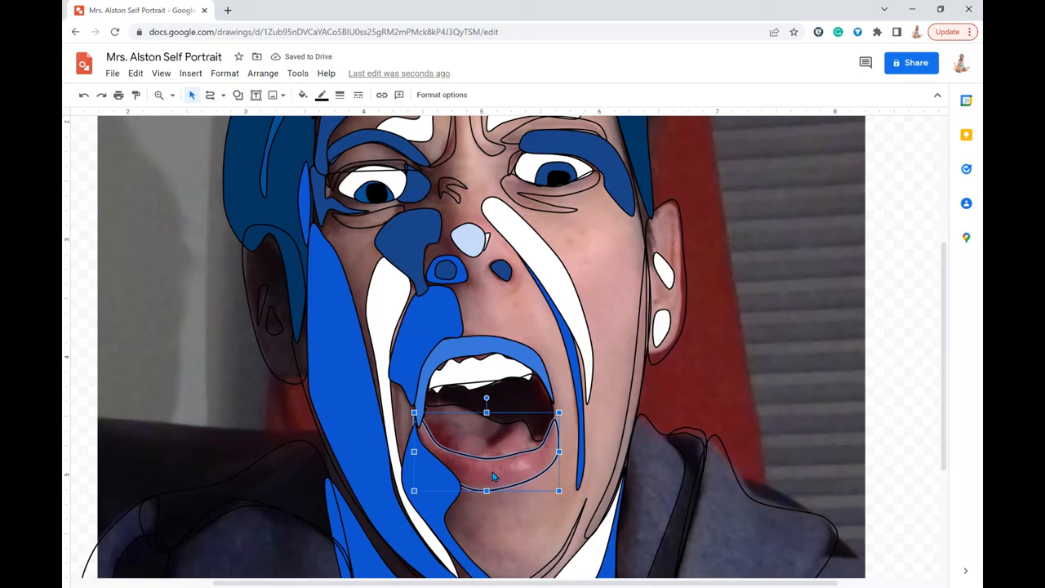
{"action": "key", "text": "ctrl+y"}
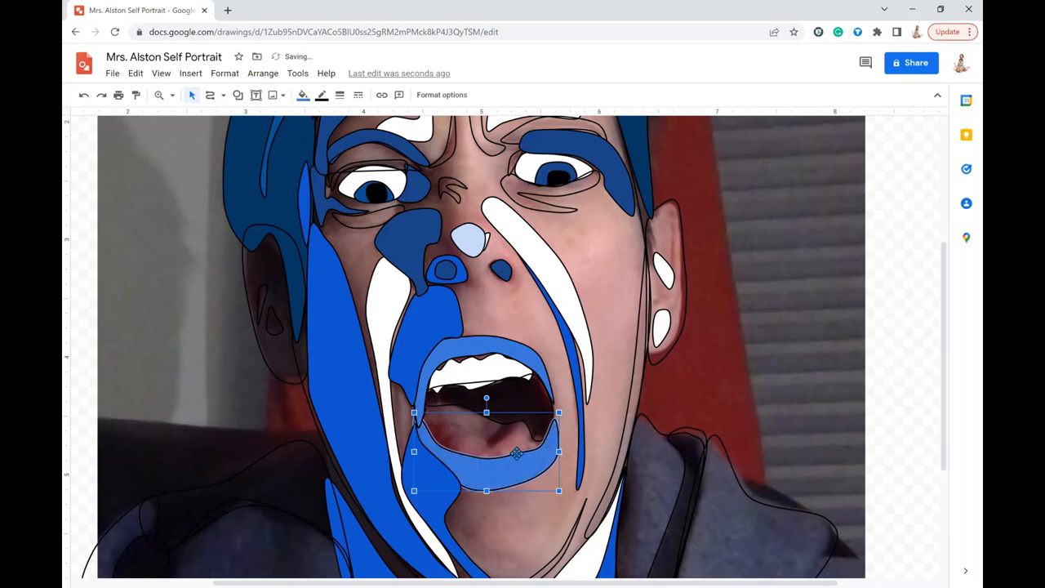
Fill the open mouth shape between the upper teeth and the tongue with black
{"action": "left_click", "coordinate": [511, 452]}
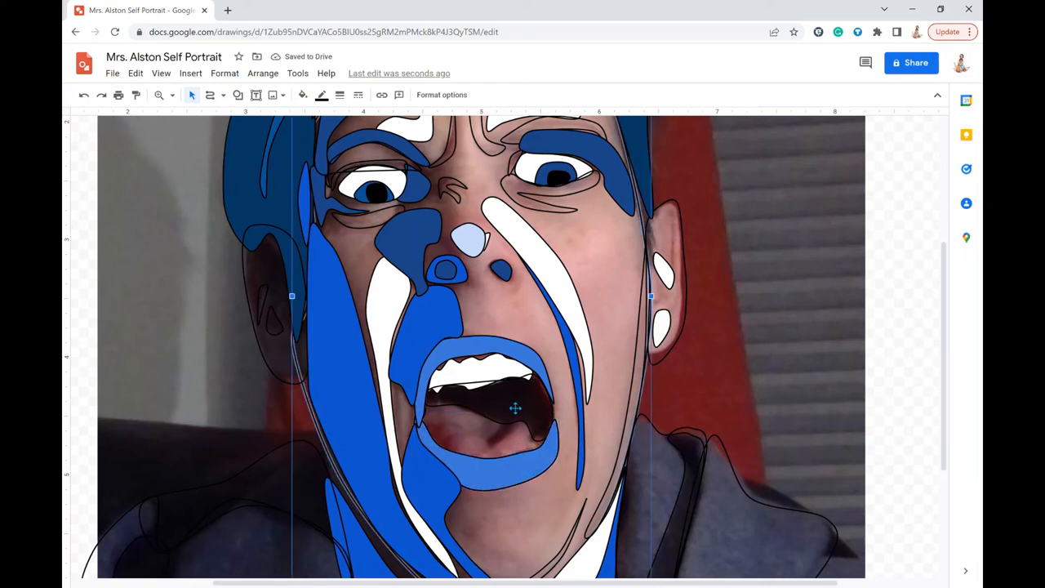
{"action": "left_click", "coordinate": [515, 408]}
{"action": "left_click", "coordinate": [303, 94]}
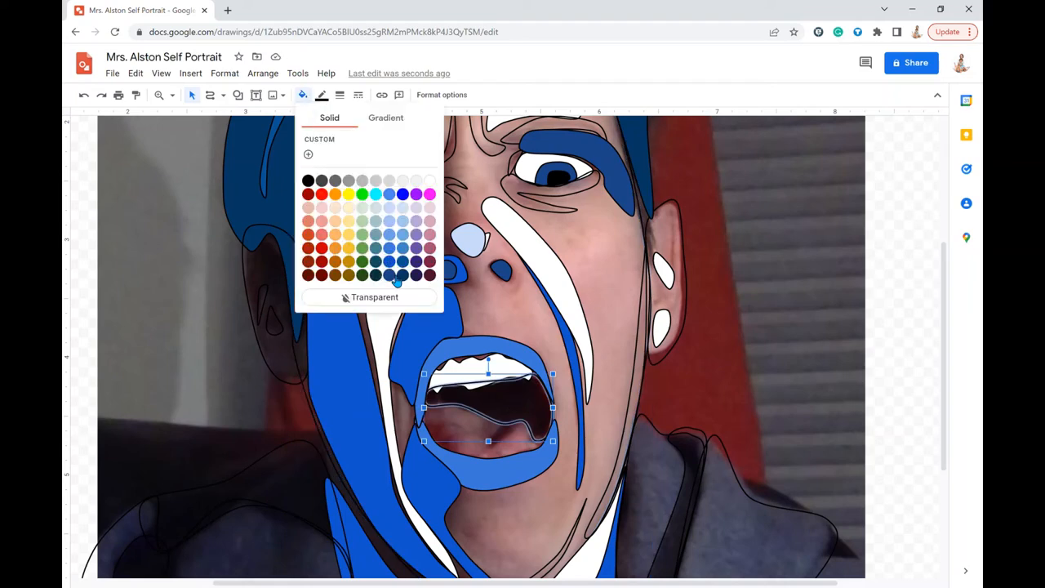
{"action": "left_click", "coordinate": [308, 181]}
{"action": "scroll", "coordinate": [513, 426], "scroll_direction": "down", "scroll_amount": 1}
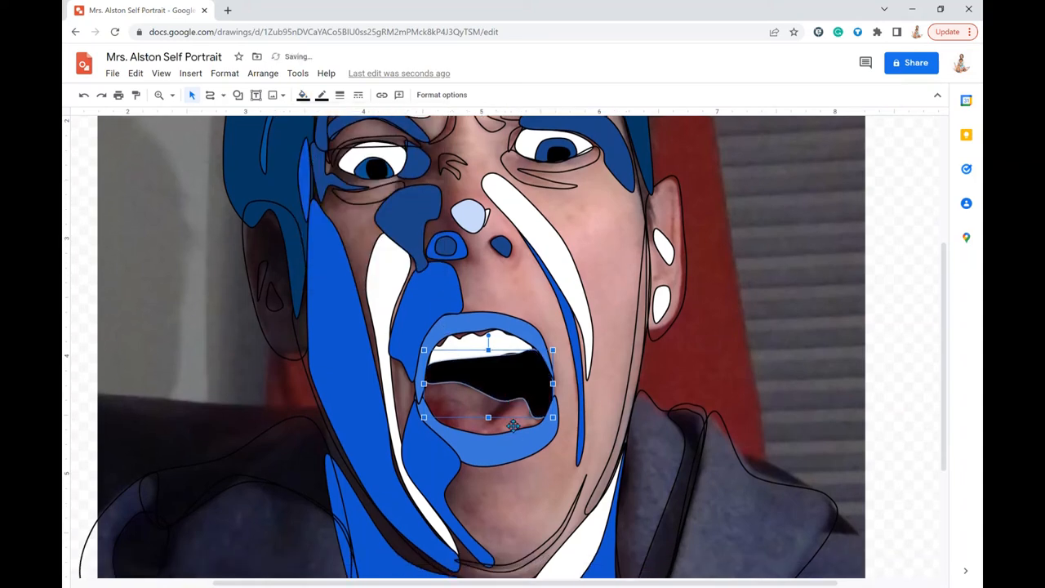
{"action": "scroll", "coordinate": [513, 426], "scroll_direction": "down", "scroll_amount": 1}
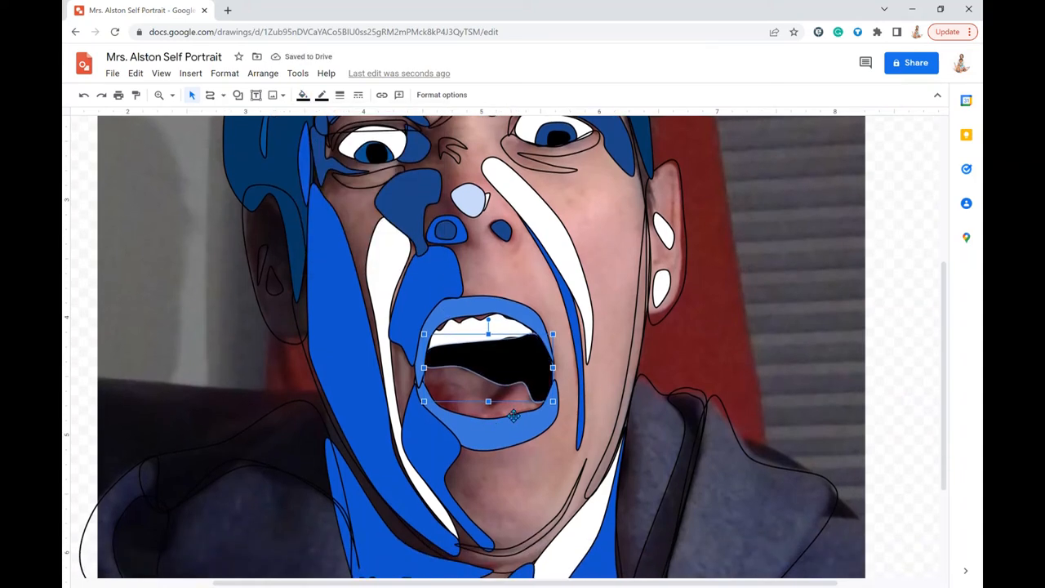
{"action": "left_click", "coordinate": [513, 416]}
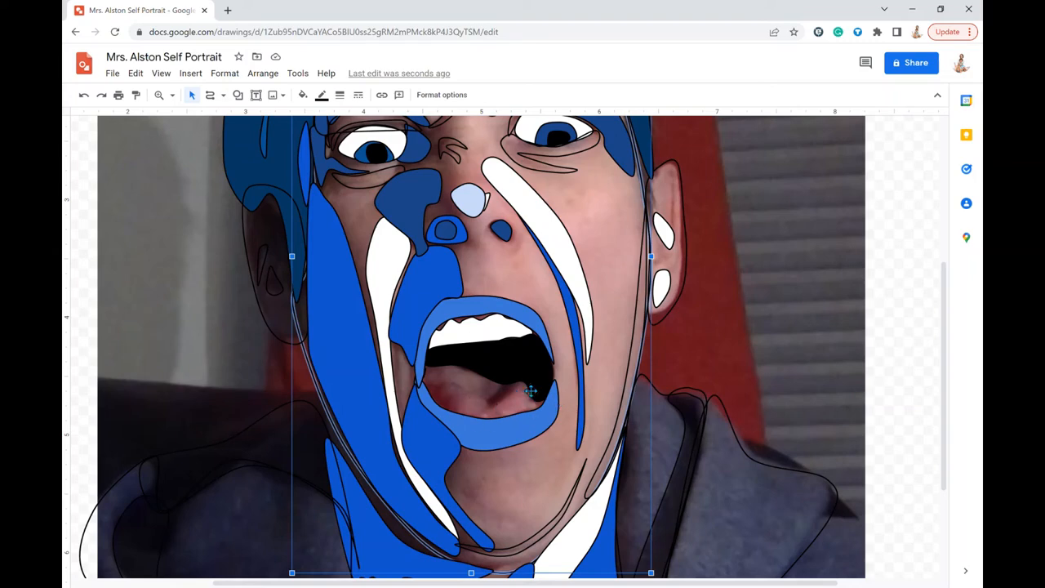
Fill the thin crescent under the chin and the long sliver along the right jawline with light blue
{"action": "scroll", "coordinate": [507, 422], "scroll_direction": "down", "scroll_amount": 3}
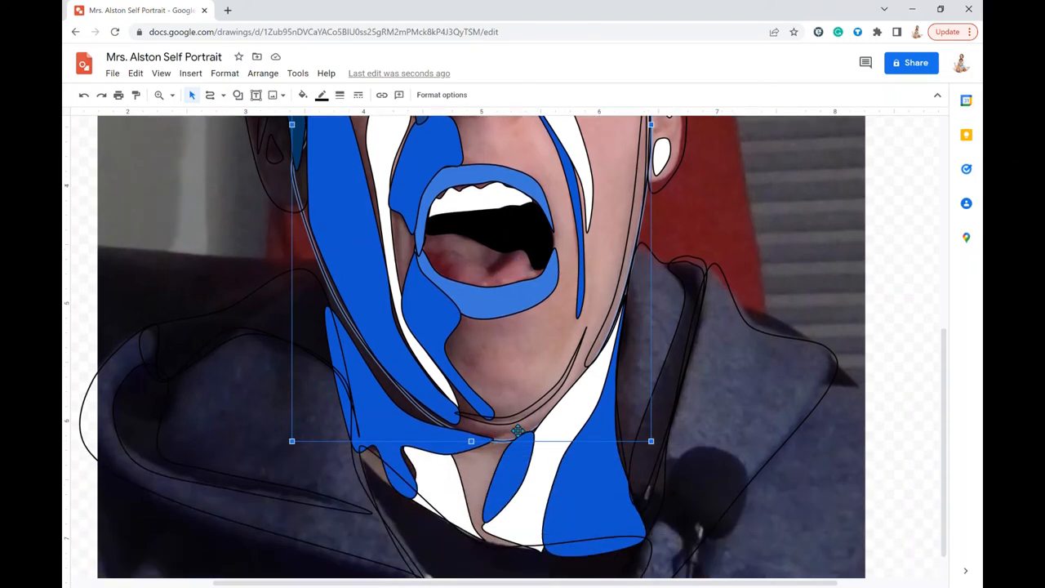
{"action": "left_click", "coordinate": [535, 377]}
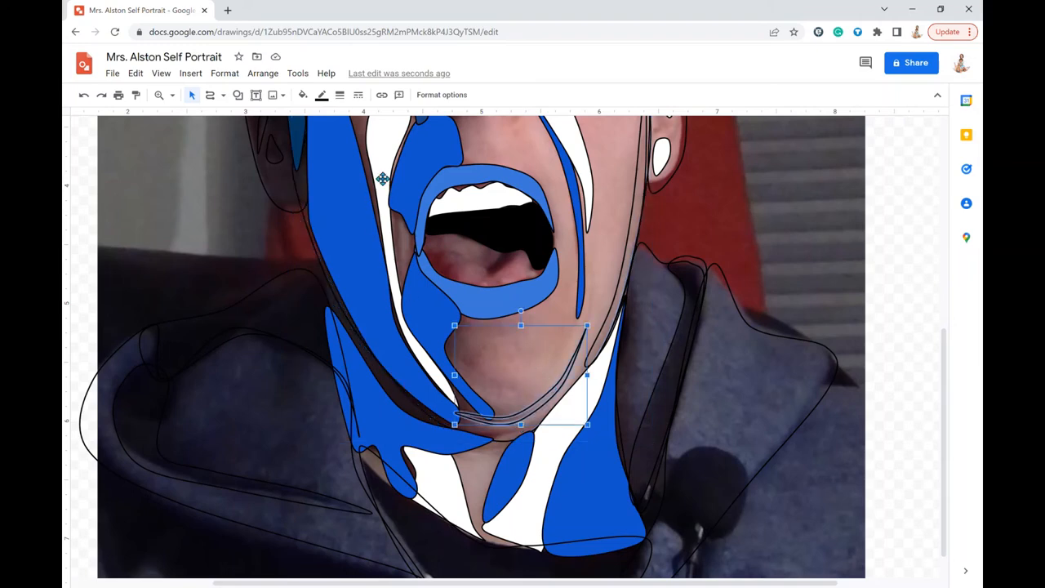
{"action": "left_click", "coordinate": [302, 95]}
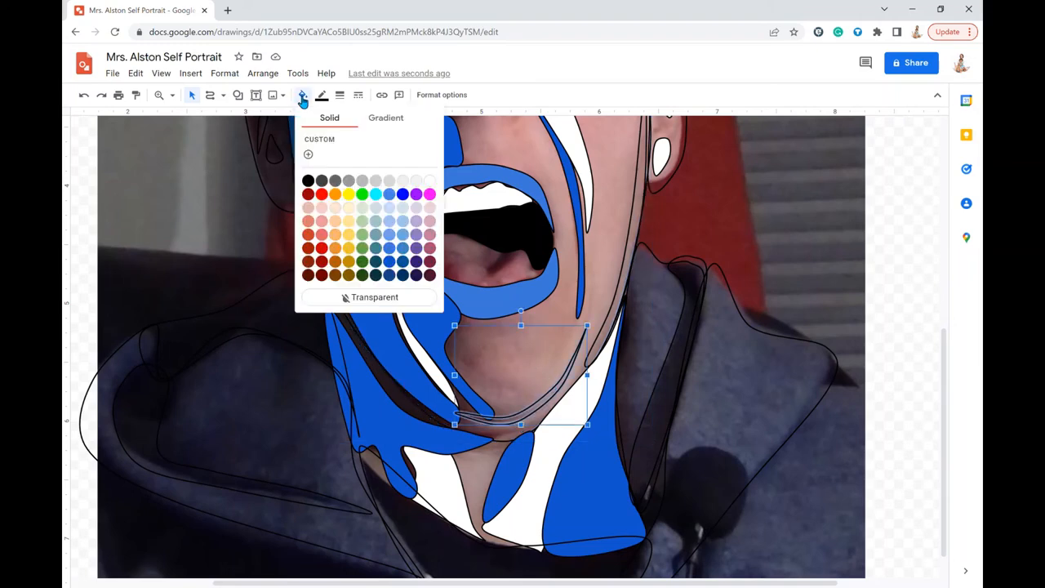
{"action": "left_click", "coordinate": [393, 238]}
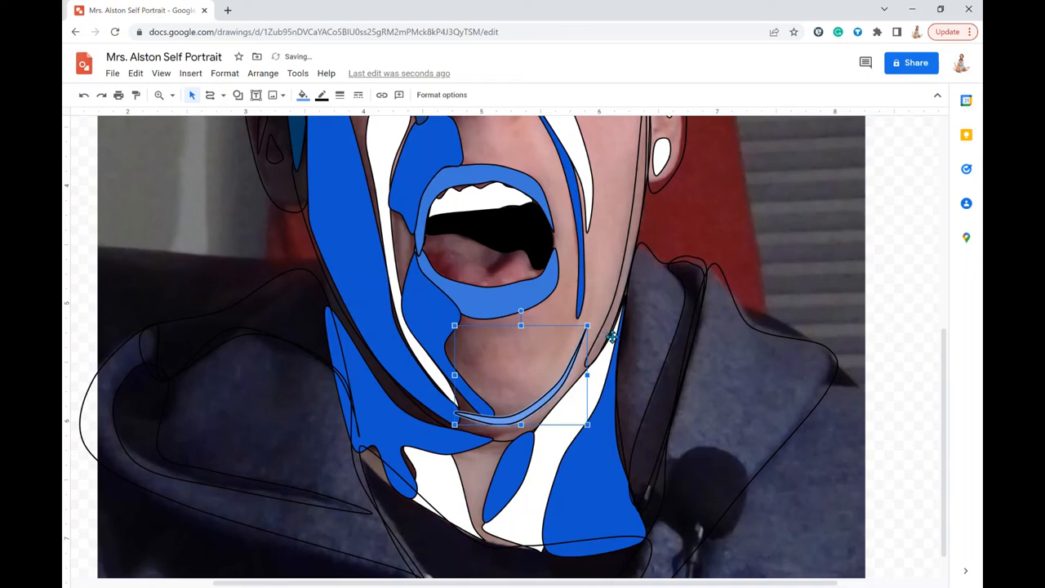
{"action": "left_click", "coordinate": [612, 307]}
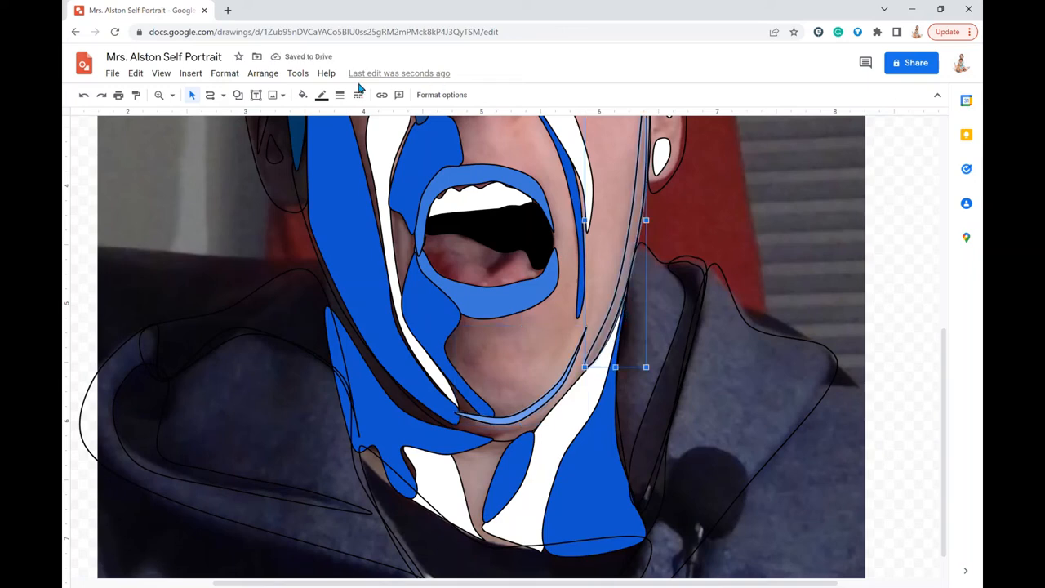
{"action": "left_click", "coordinate": [302, 95]}
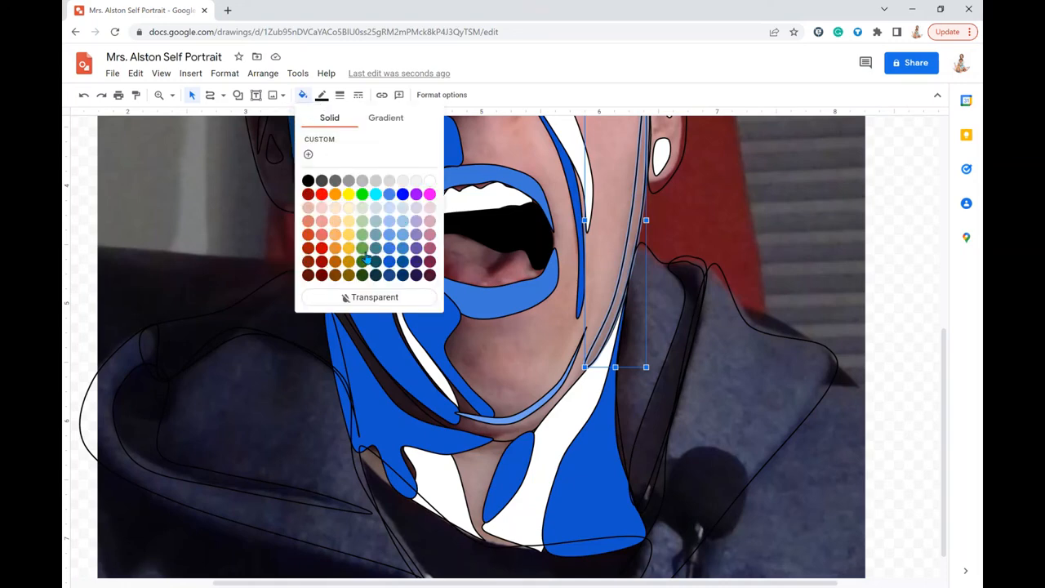
{"action": "left_click", "coordinate": [392, 248]}
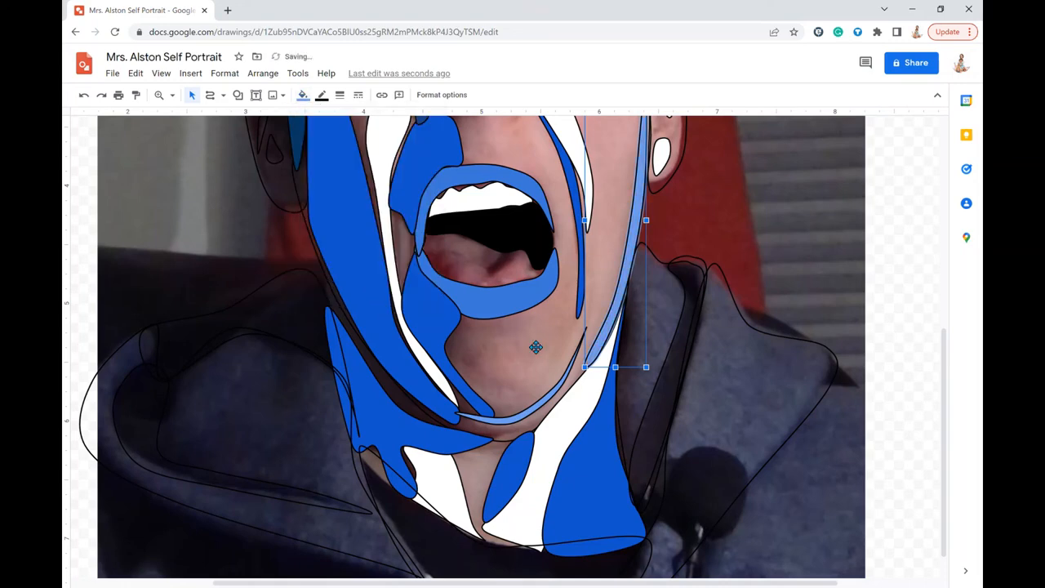
Fill the right ear shape with the same light blue as the jawline
{"action": "scroll", "coordinate": [536, 346], "scroll_direction": "up", "scroll_amount": 3}
{"action": "scroll", "coordinate": [536, 346], "scroll_direction": "up", "scroll_amount": 1}
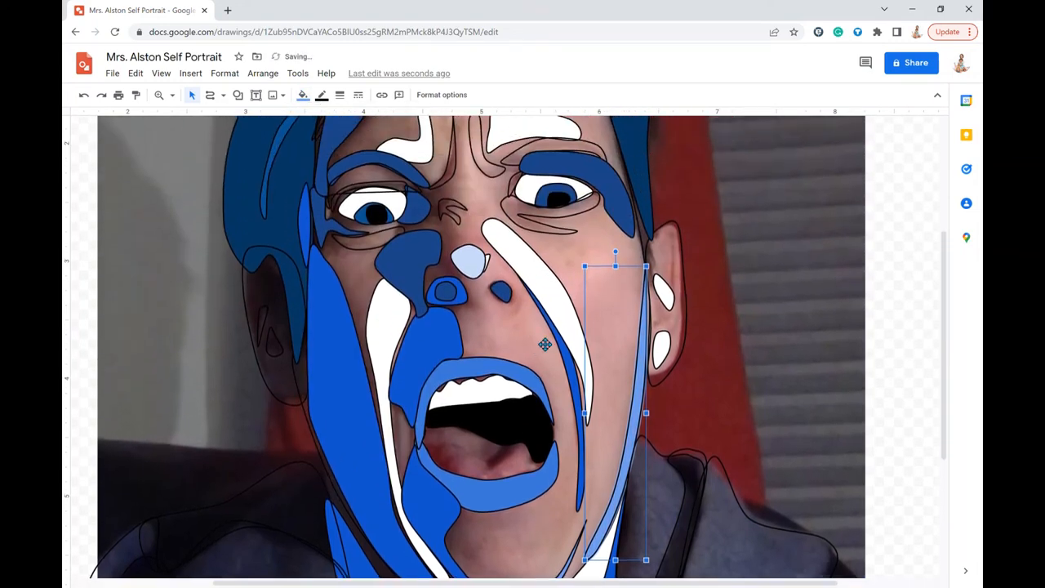
{"action": "left_click", "coordinate": [674, 327]}
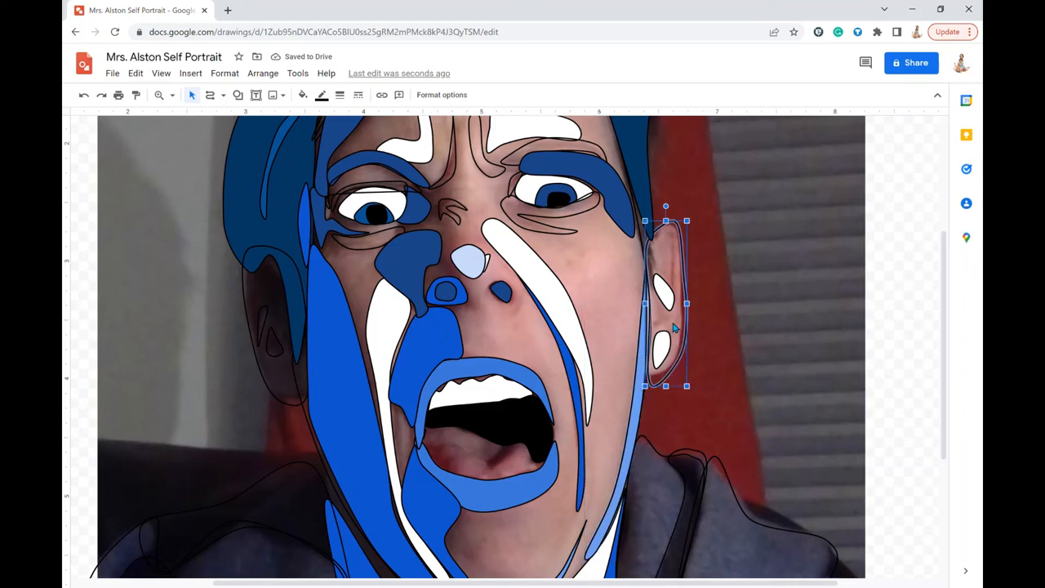
{"action": "left_click", "coordinate": [311, 97]}
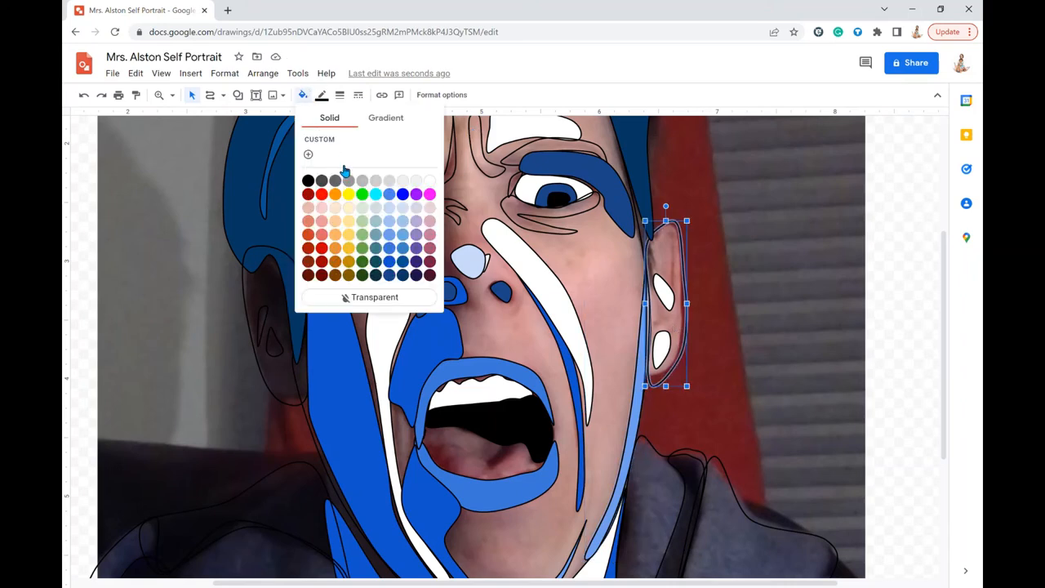
{"action": "left_click", "coordinate": [395, 239]}
Fill the shapes under both eyes, the right frown line and the band above the right eye with light blue
{"action": "scroll", "coordinate": [486, 341], "scroll_direction": "up", "scroll_amount": 2}
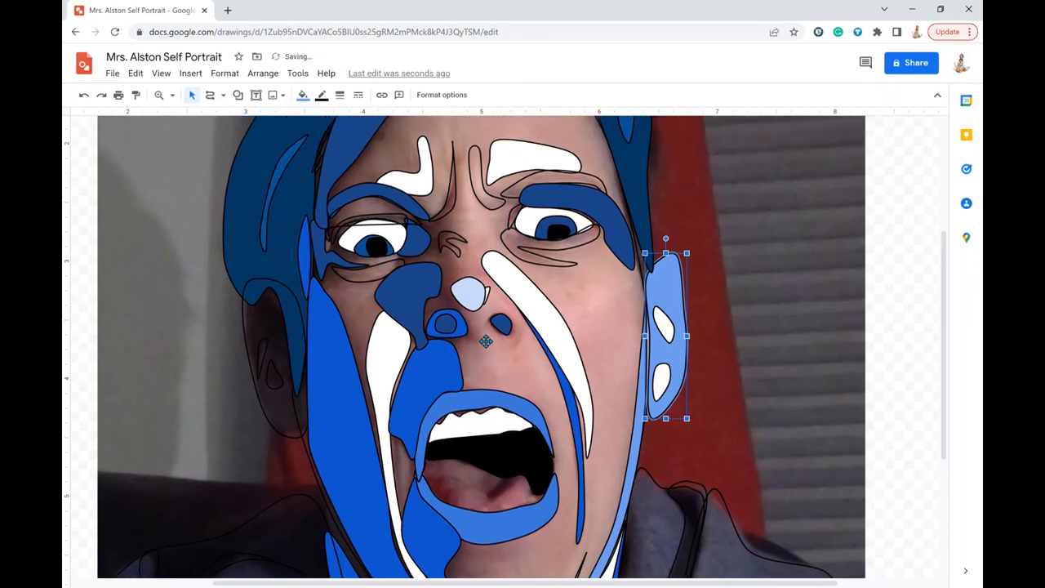
{"action": "left_click", "coordinate": [515, 309]}
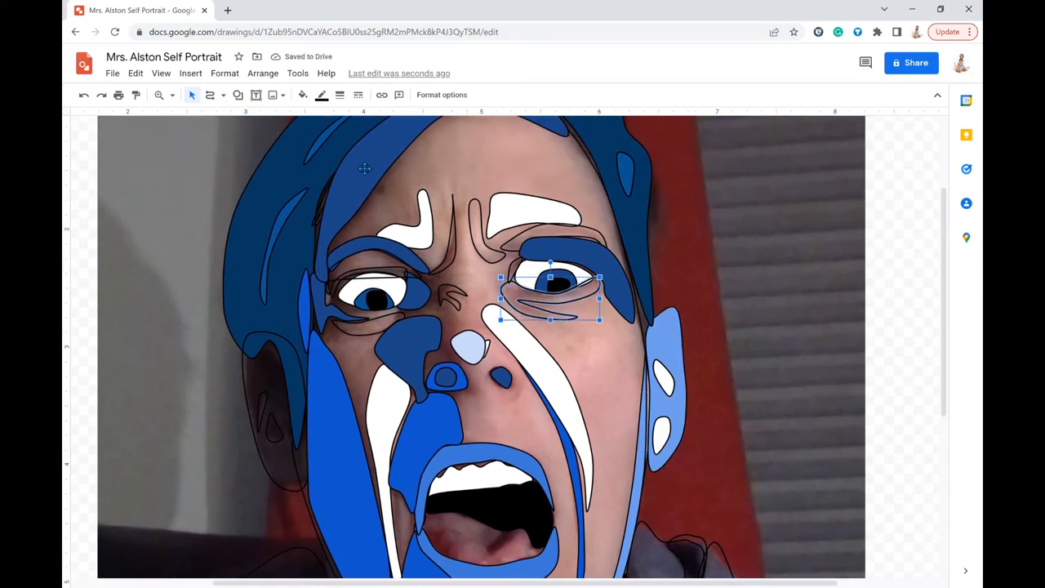
{"action": "left_click", "coordinate": [303, 96]}
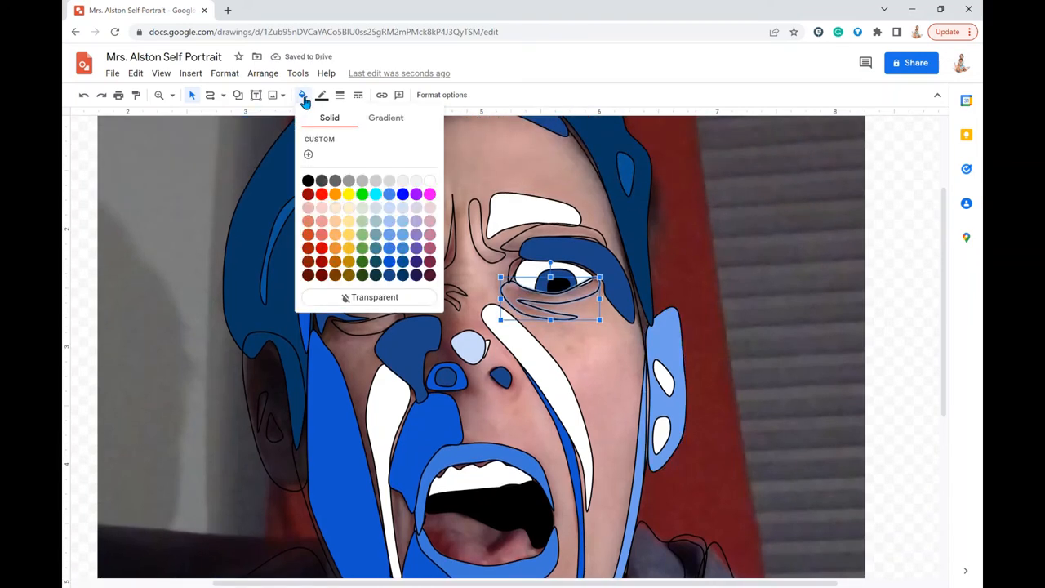
{"action": "left_click", "coordinate": [395, 239]}
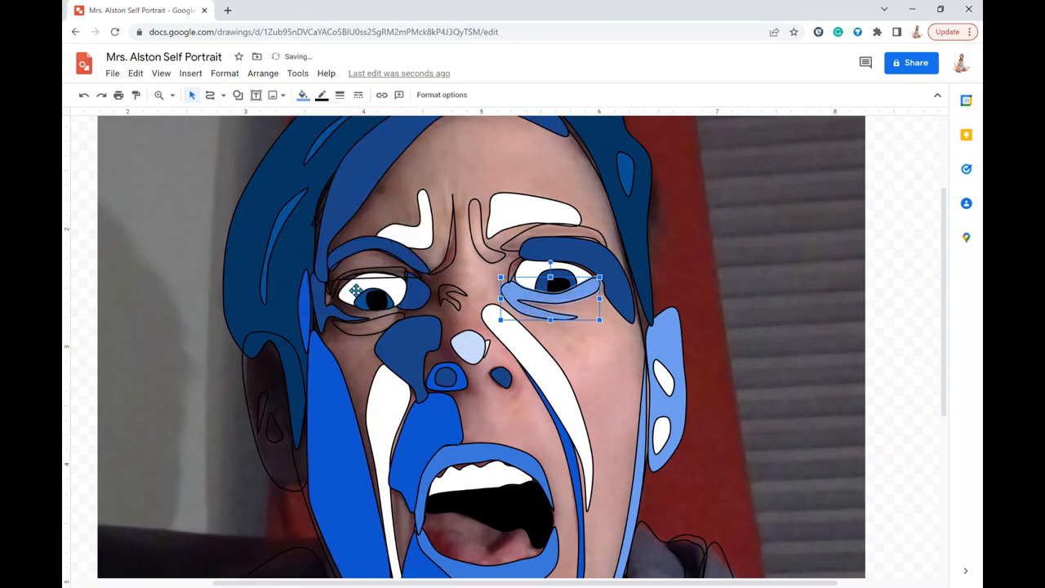
{"action": "left_click", "coordinate": [373, 335]}
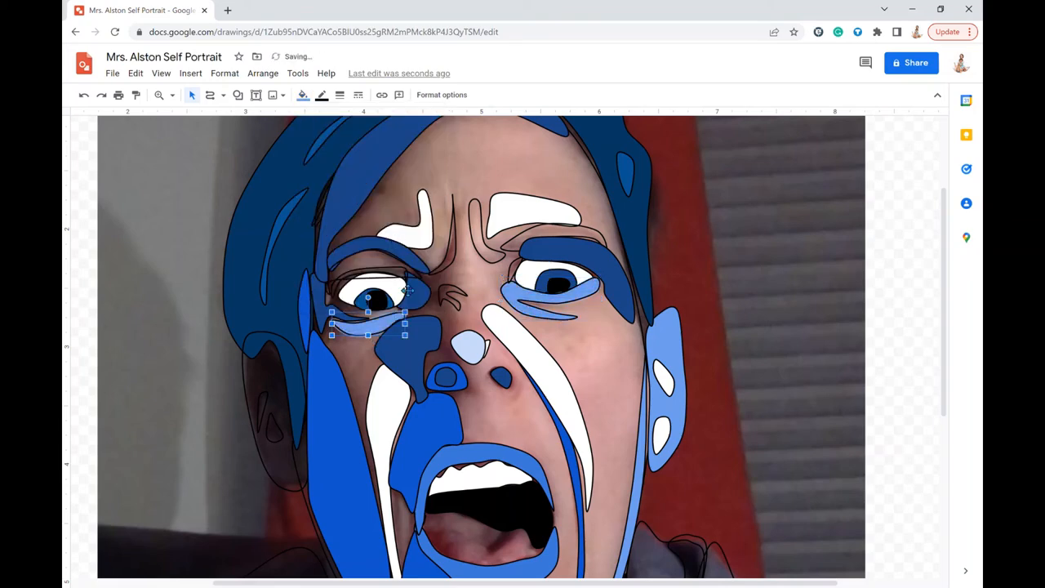
{"action": "left_click", "coordinate": [481, 242]}
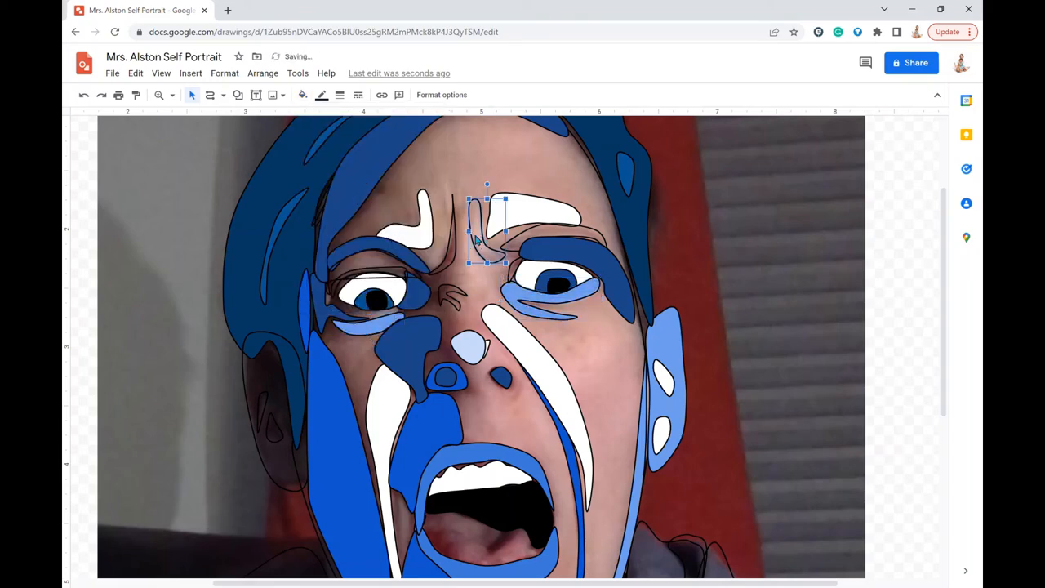
{"action": "left_click", "coordinate": [558, 238]}
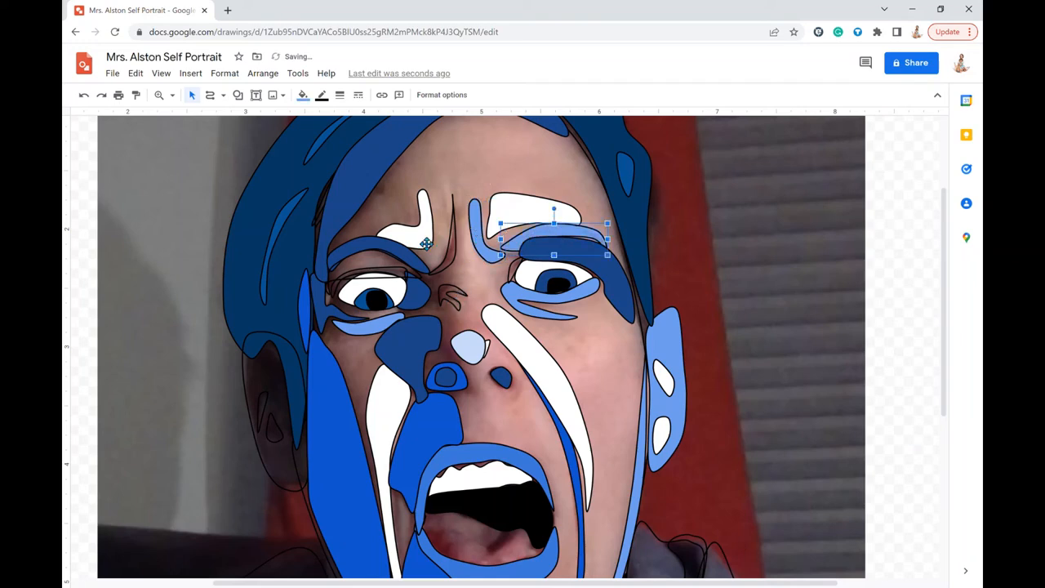
Fill the left frown line and the small wrinkle shape on the nose bridge with medium blue
{"action": "left_click", "coordinate": [453, 254]}
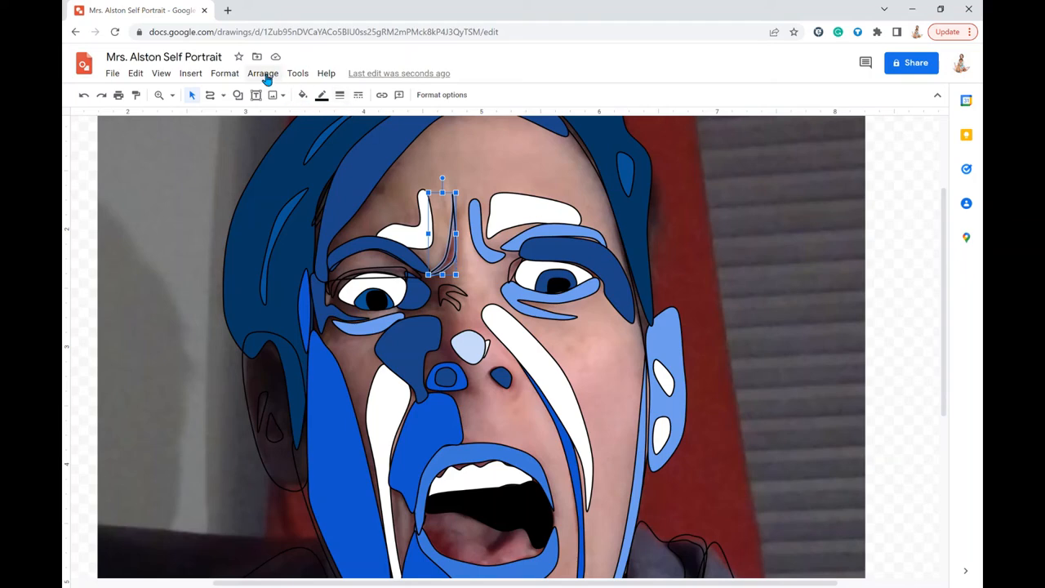
{"action": "left_click", "coordinate": [303, 97]}
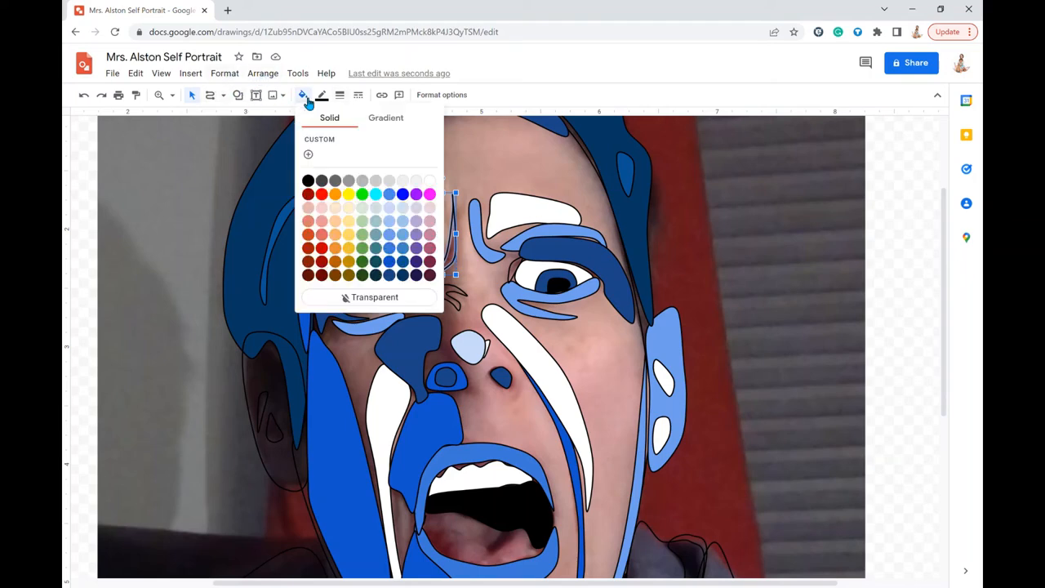
{"action": "left_click", "coordinate": [393, 260]}
{"action": "left_click", "coordinate": [451, 301]}
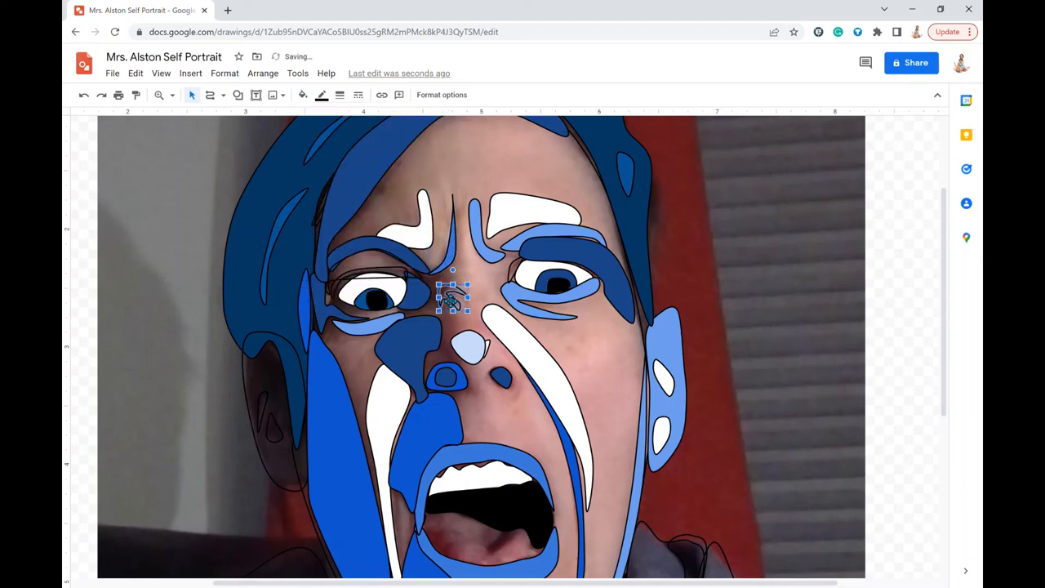
{"action": "key", "text": "ctrl+y"}
{"action": "left_click", "coordinate": [489, 350]}
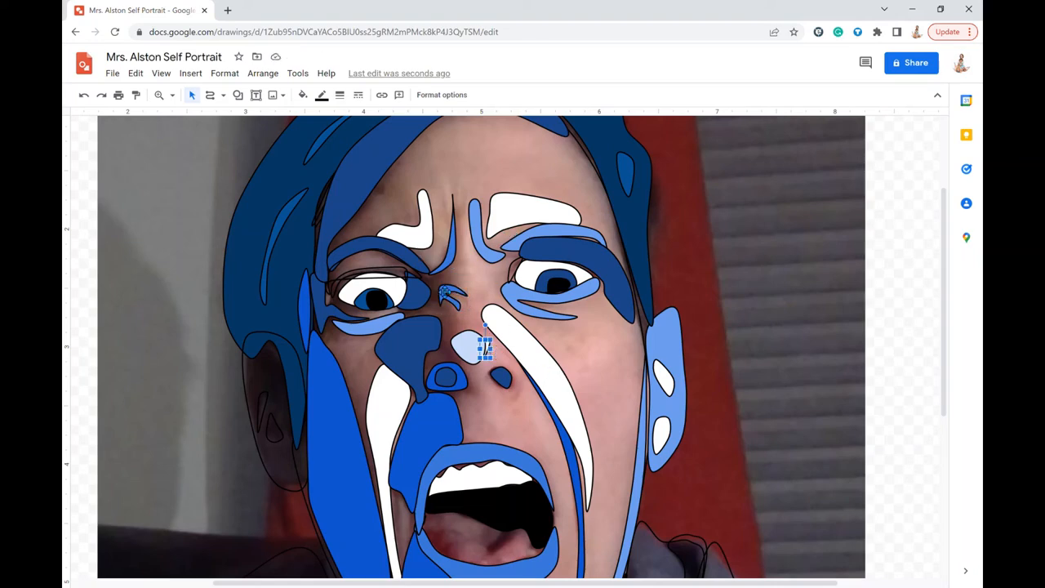
Fill the large outer collar shape on the right side of the hoodie with medium purple
{"action": "scroll", "coordinate": [570, 451], "scroll_direction": "down", "scroll_amount": 3}
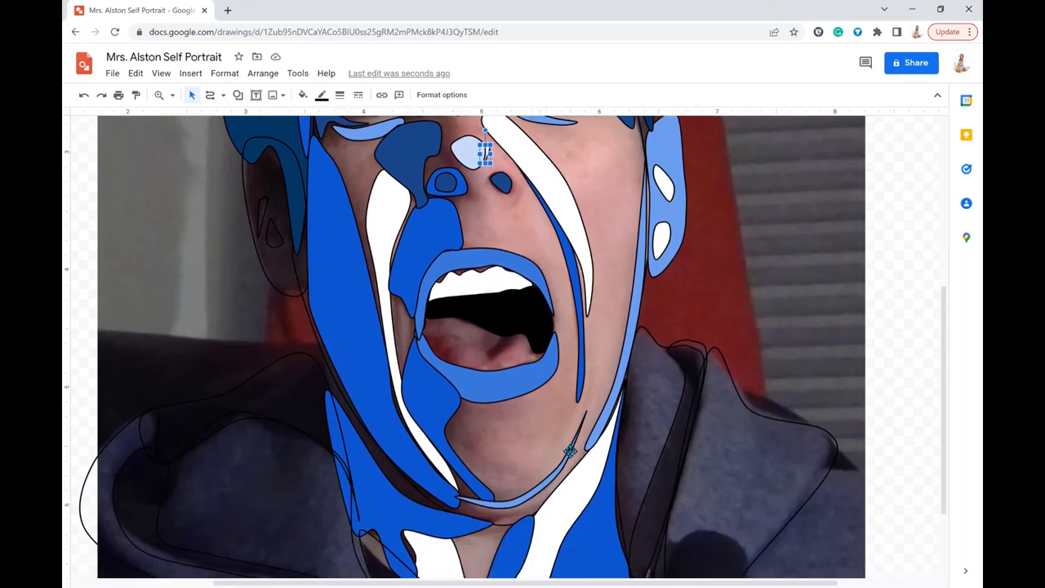
{"action": "scroll", "coordinate": [569, 451], "scroll_direction": "down", "scroll_amount": 2}
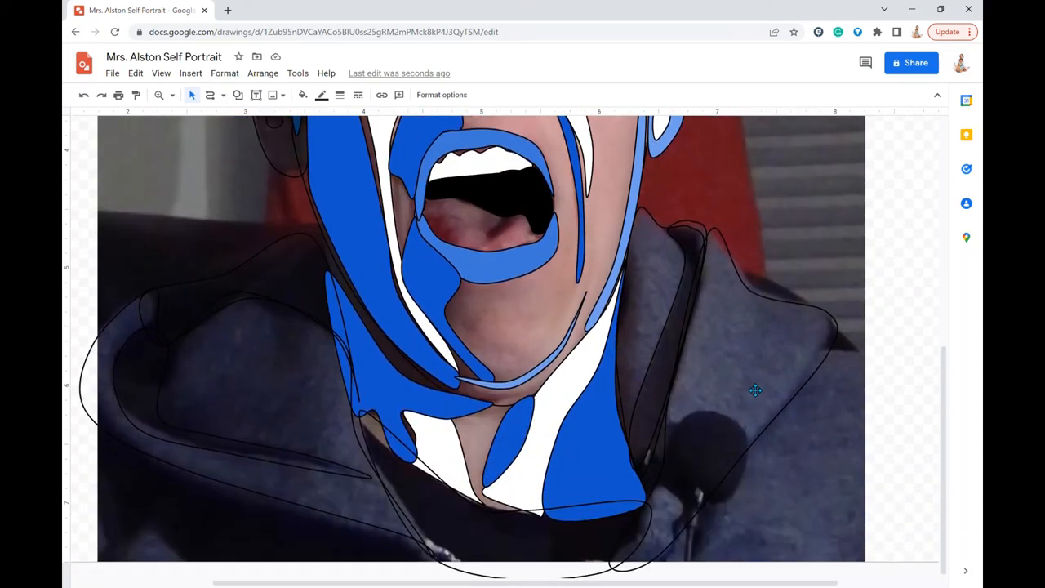
{"action": "left_click", "coordinate": [755, 390]}
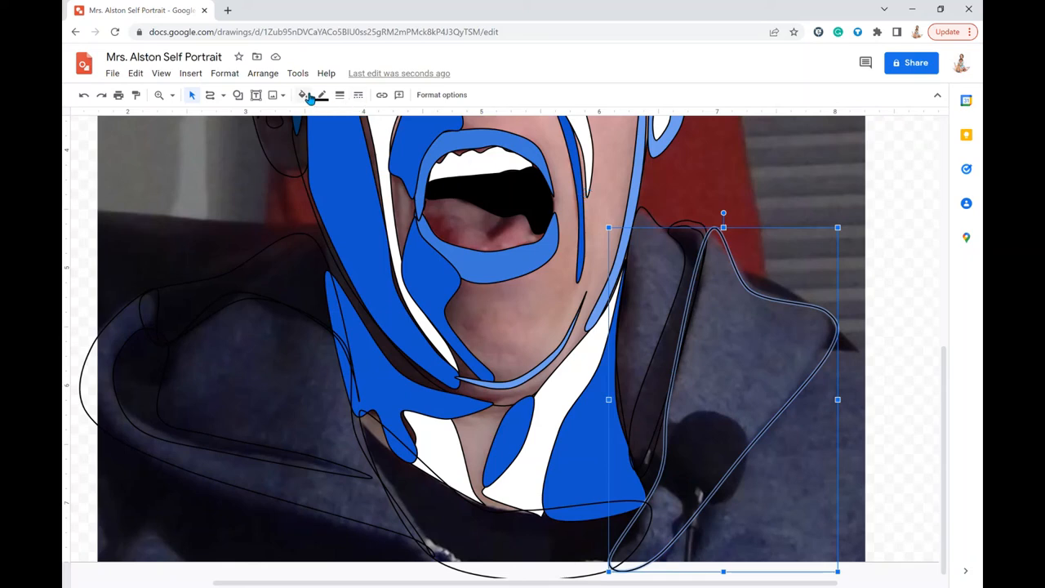
{"action": "left_click", "coordinate": [304, 95]}
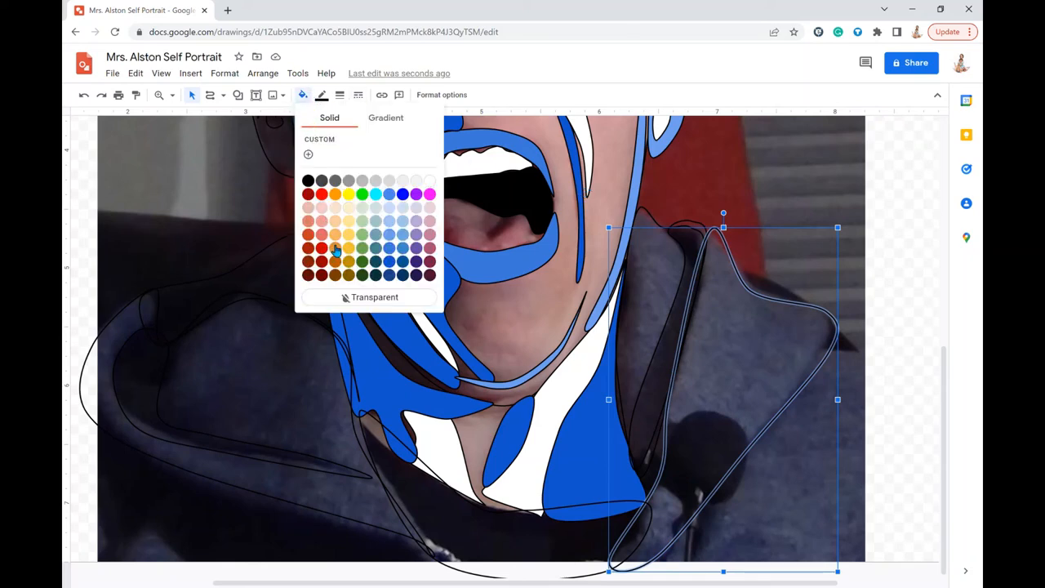
{"action": "left_click", "coordinate": [418, 251]}
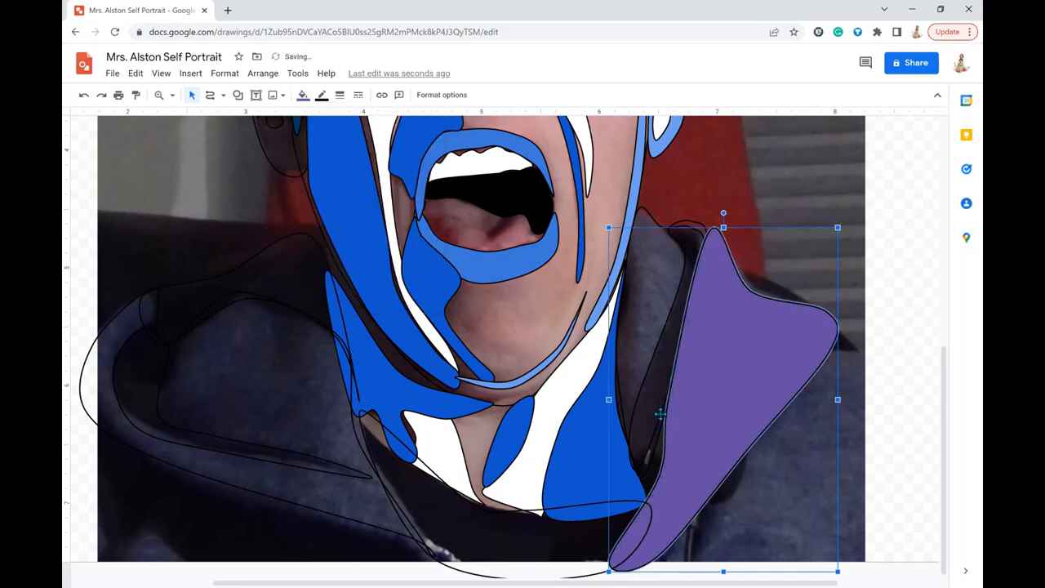
Fill the narrow strip beside the right collar with very dark purple and the inner collar shape next to the neck with medium purple
{"action": "left_click", "coordinate": [658, 414]}
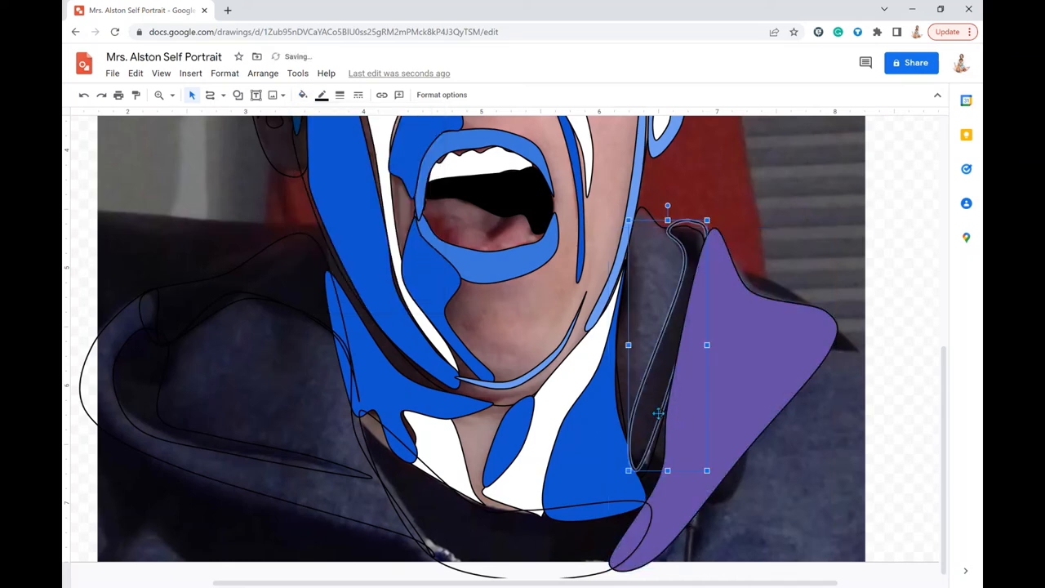
{"action": "left_click", "coordinate": [303, 96]}
{"action": "left_click", "coordinate": [416, 275]}
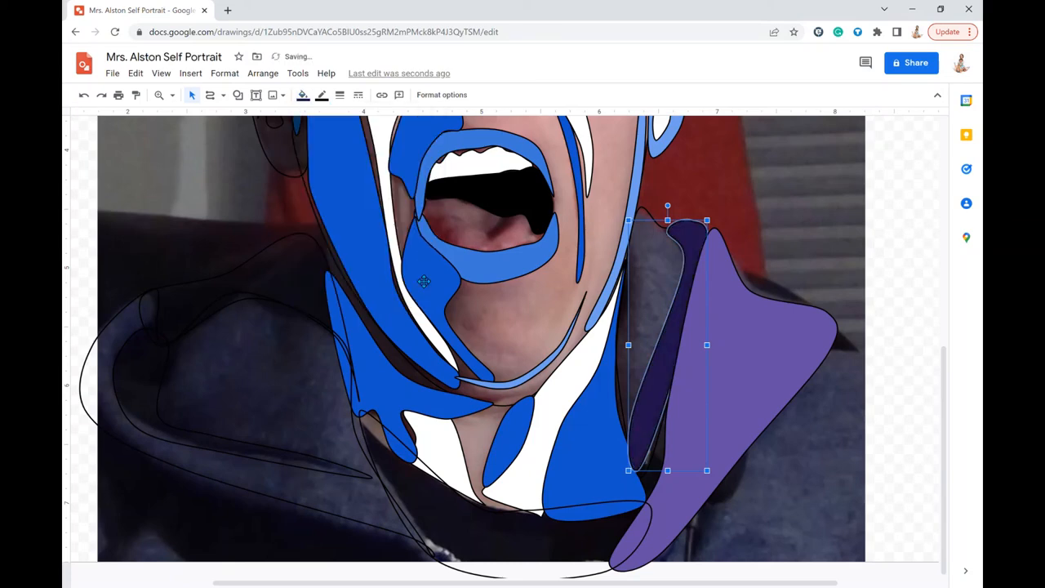
{"action": "left_click", "coordinate": [663, 296]}
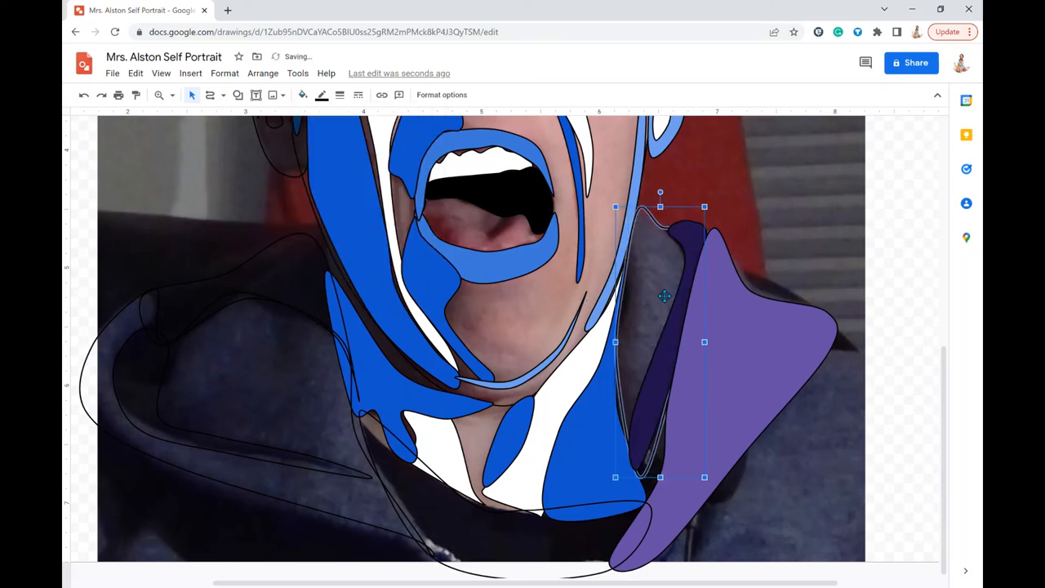
{"action": "left_click", "coordinate": [304, 96]}
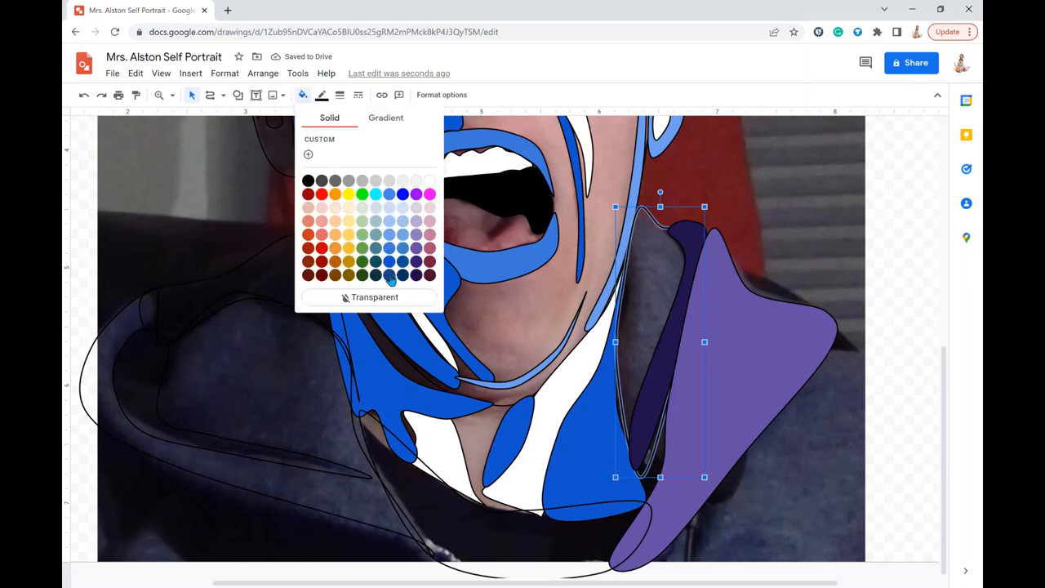
{"action": "left_click", "coordinate": [417, 248]}
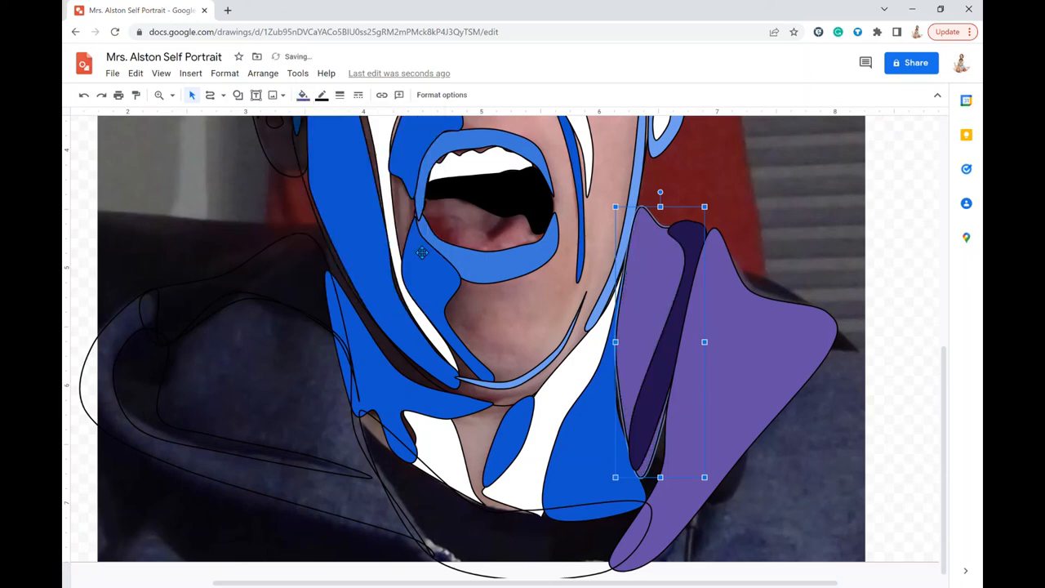
Fill the curved neckline shape below the neck with black
{"action": "left_click", "coordinate": [783, 511]}
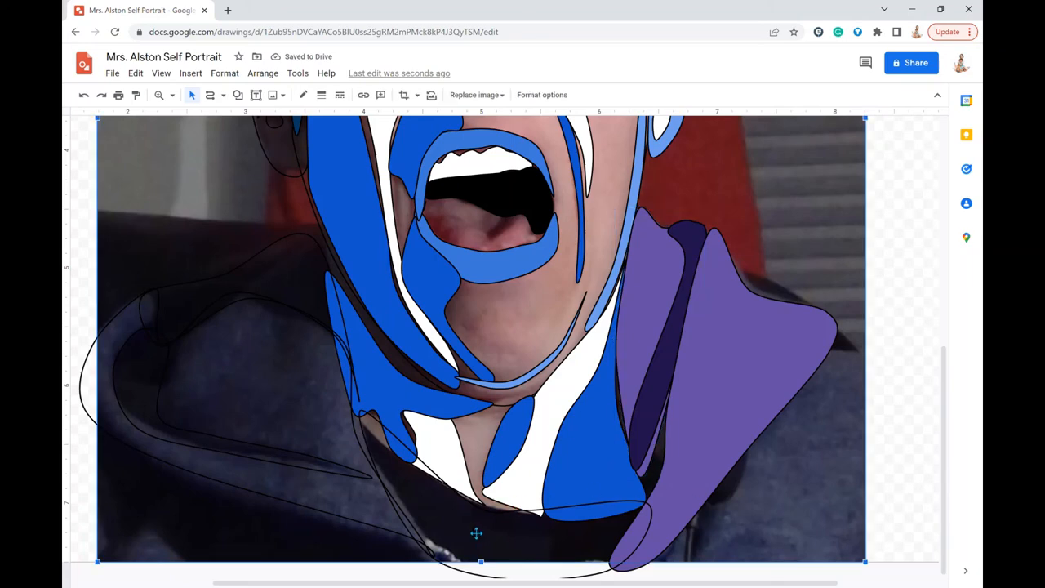
{"action": "left_click", "coordinate": [448, 522]}
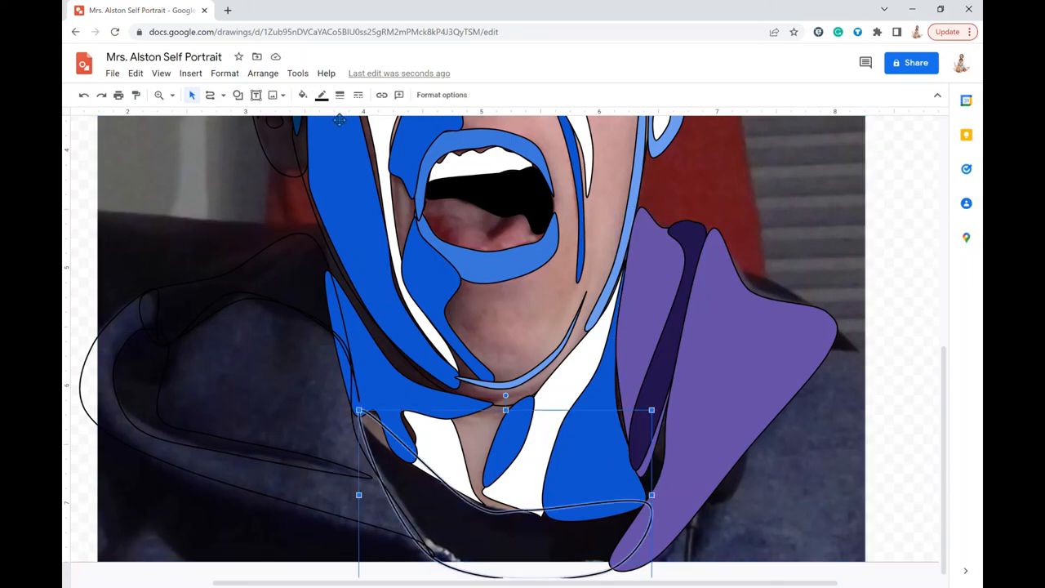
{"action": "left_click", "coordinate": [303, 96]}
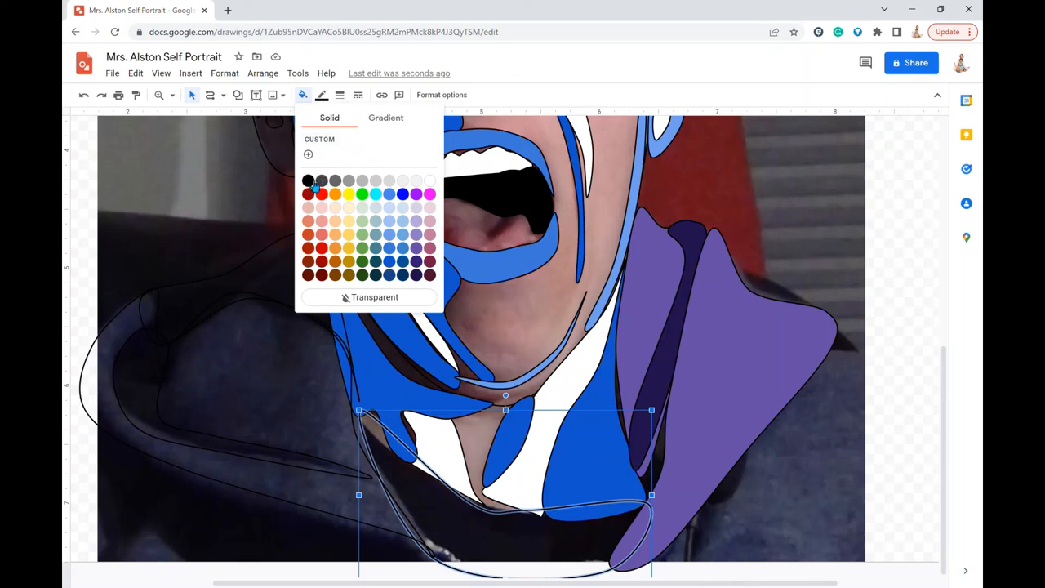
{"action": "left_click", "coordinate": [308, 181]}
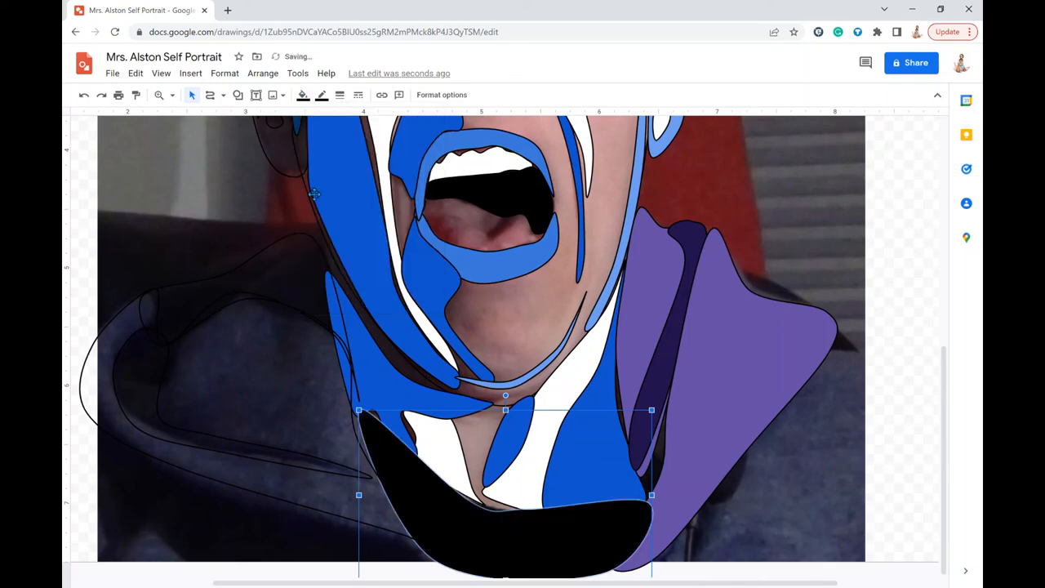
Fill the large left hood shape with medium purple and send it backward behind the curved fold shape
{"action": "left_click", "coordinate": [301, 397]}
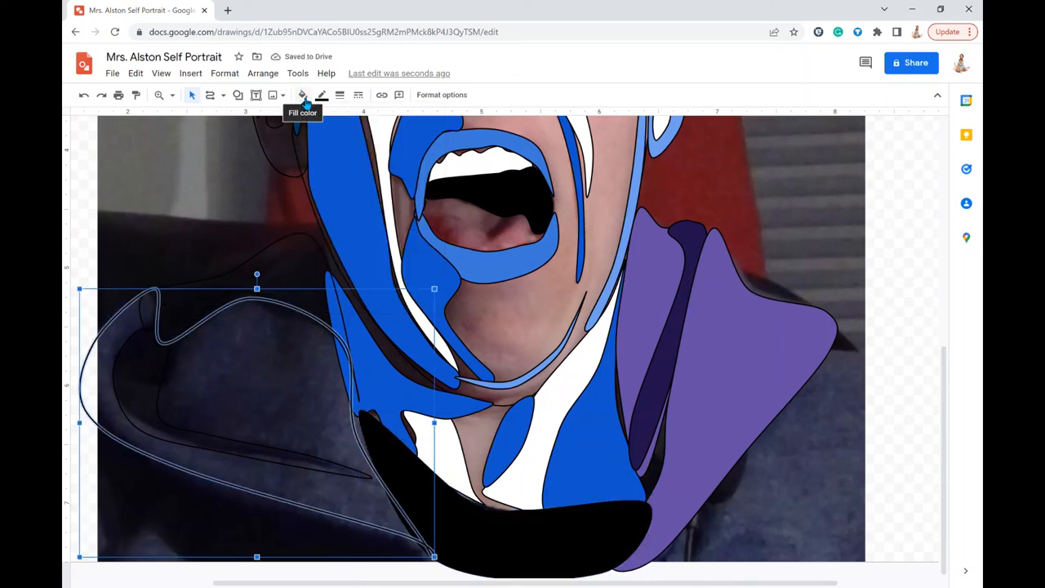
{"action": "left_click", "coordinate": [302, 97]}
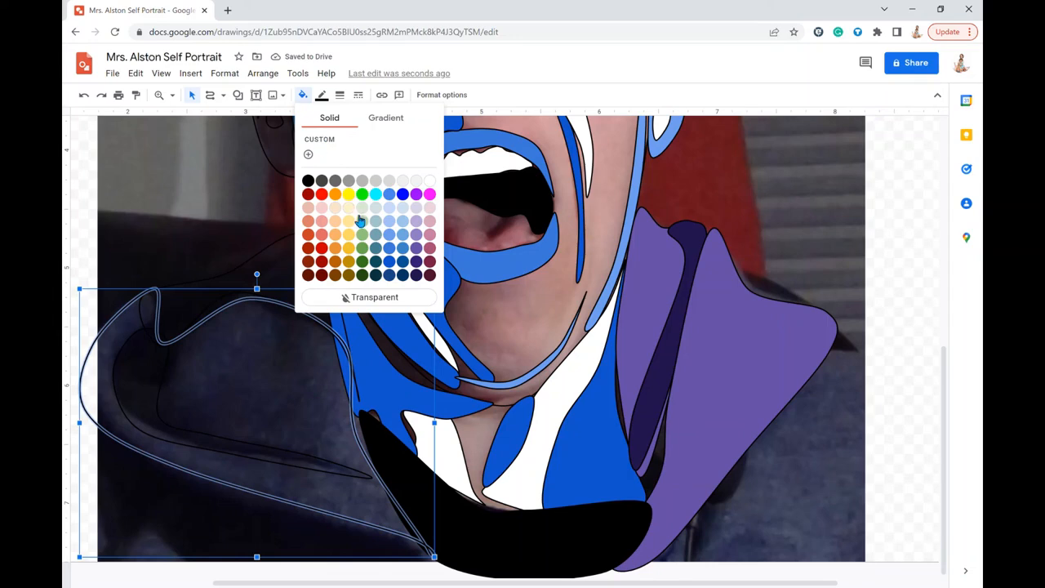
{"action": "left_click", "coordinate": [421, 250]}
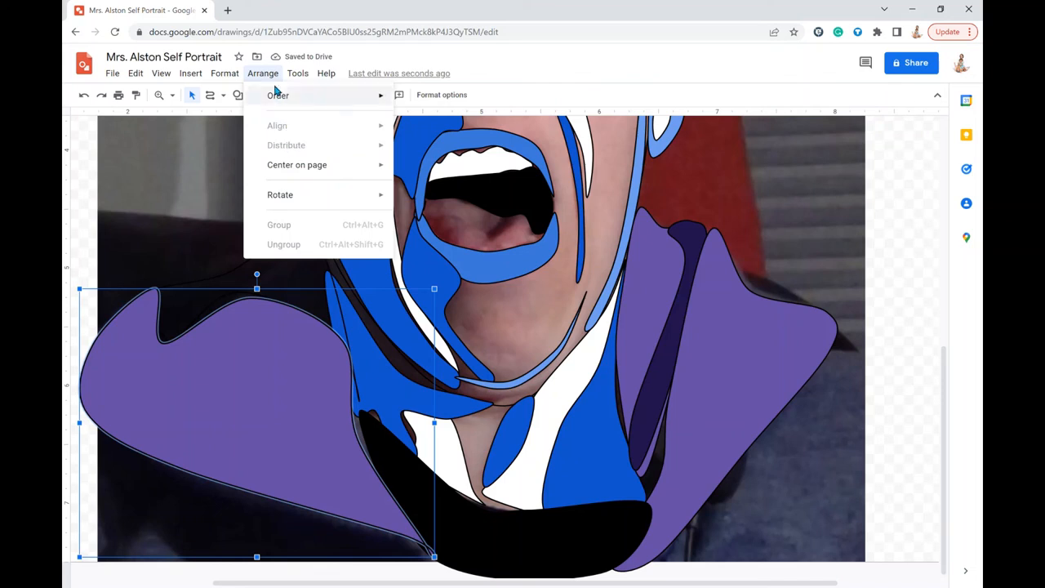
{"action": "mouse_move", "coordinate": [279, 96]}
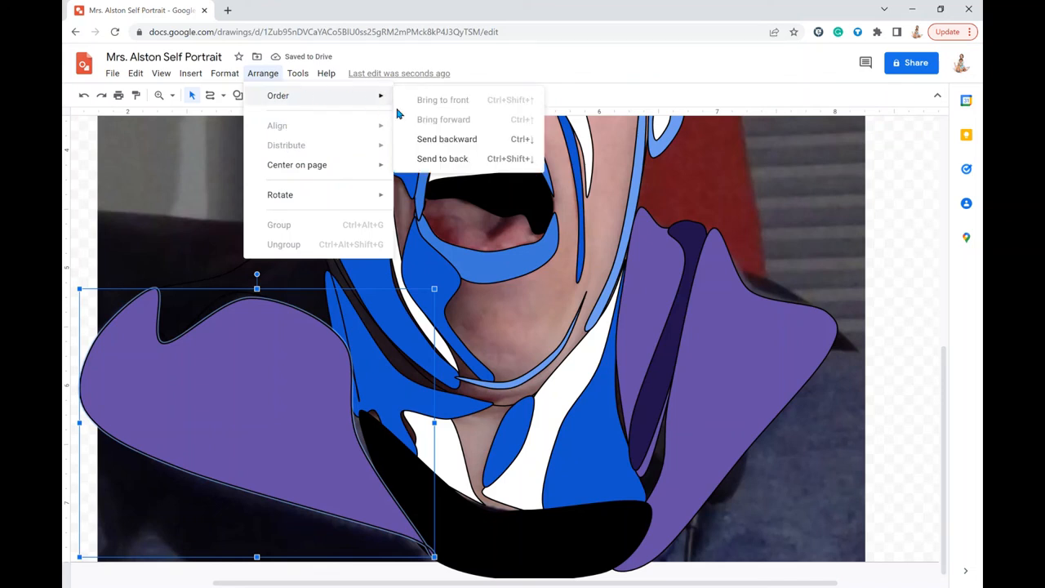
{"action": "left_click", "coordinate": [425, 141]}
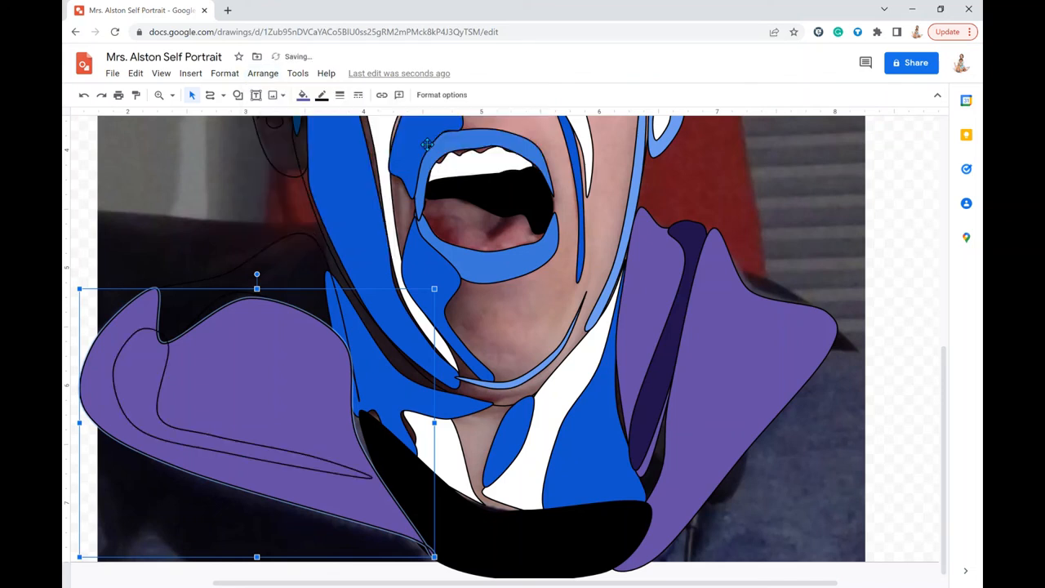
Fill the curved fold on the left hood and the hood shape behind the left shoulder with dark purple
{"action": "left_click", "coordinate": [144, 397]}
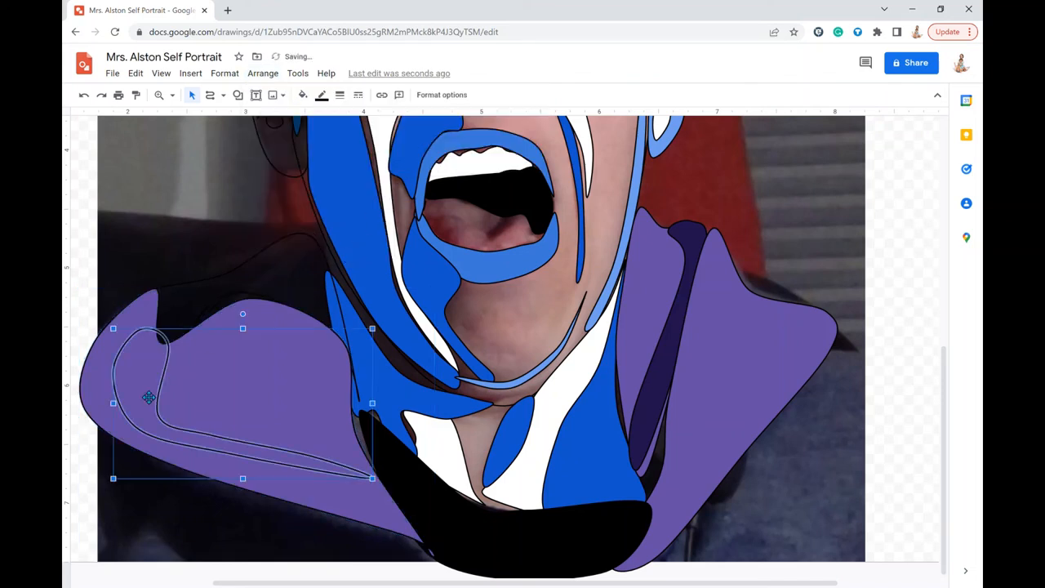
{"action": "left_click", "coordinate": [305, 95]}
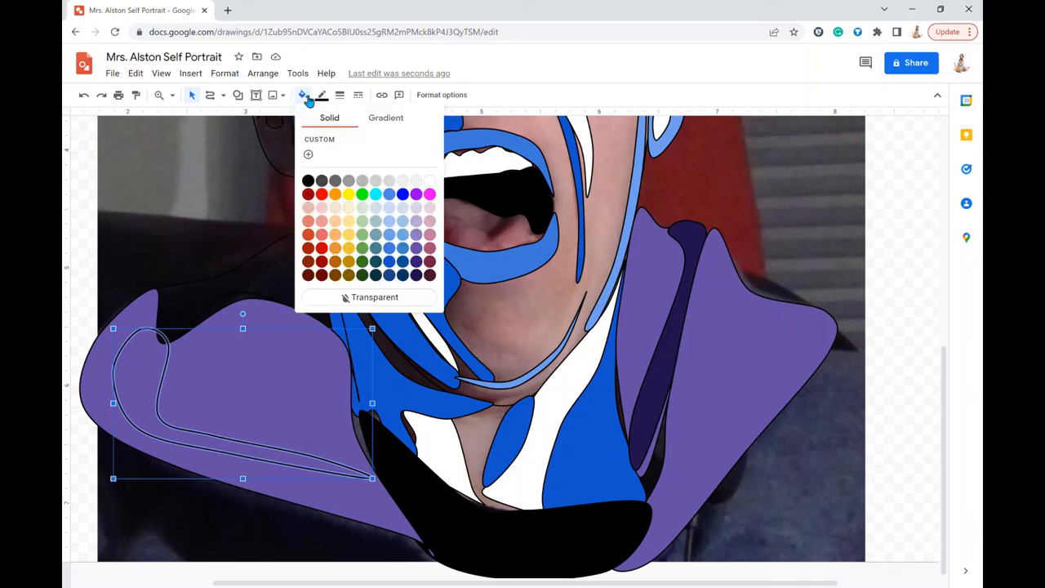
{"action": "left_click", "coordinate": [423, 266]}
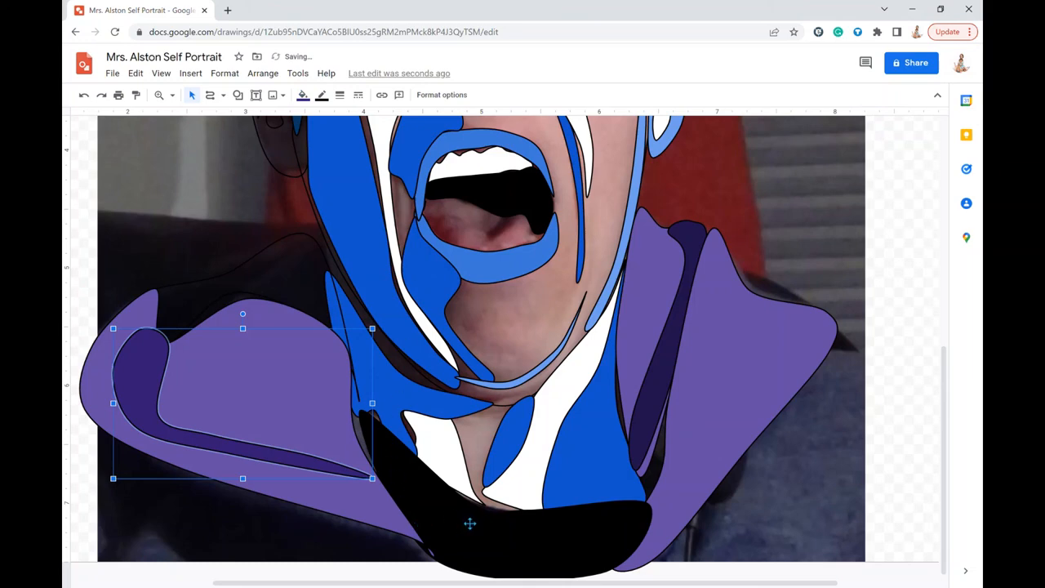
{"action": "scroll", "coordinate": [469, 524], "scroll_direction": "up", "scroll_amount": 3}
{"action": "left_click", "coordinate": [302, 390]}
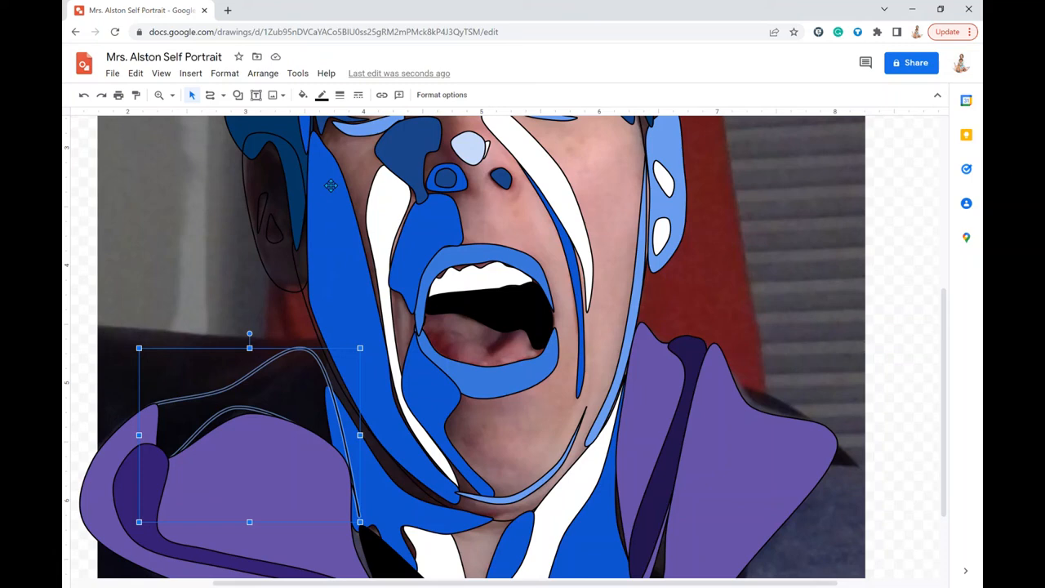
{"action": "key", "text": "ctrl+alt+v"}
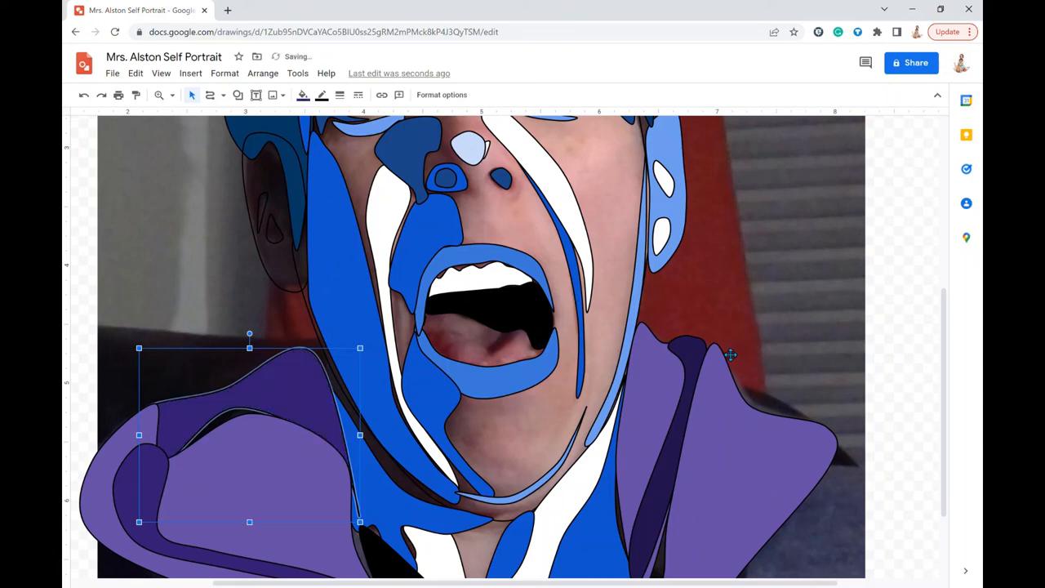
Fill the left ear shape with dark blue
{"action": "left_click", "coordinate": [764, 318]}
{"action": "scroll", "coordinate": [764, 318], "scroll_direction": "up", "scroll_amount": 5}
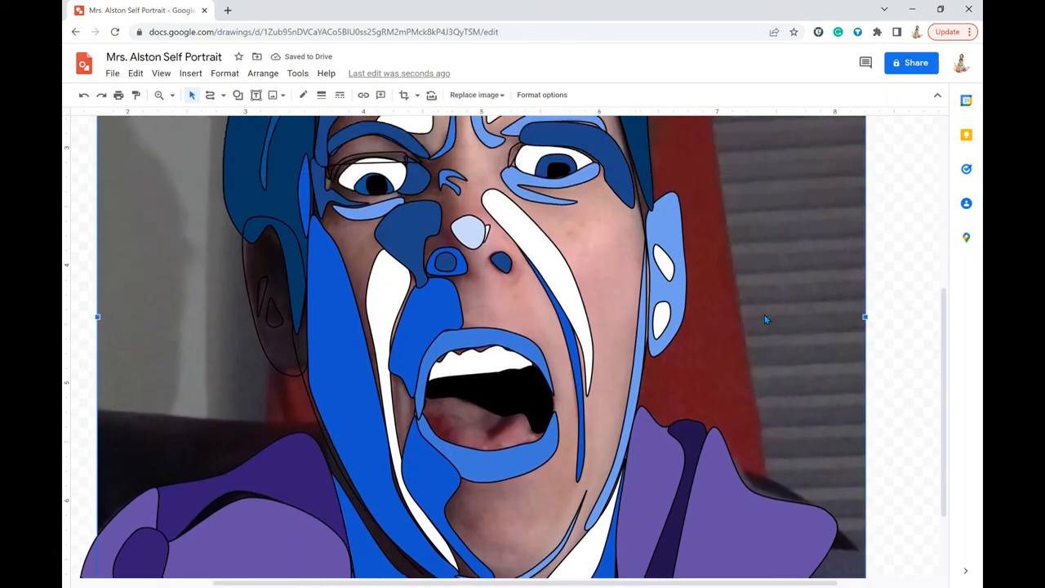
{"action": "left_click", "coordinate": [286, 441]}
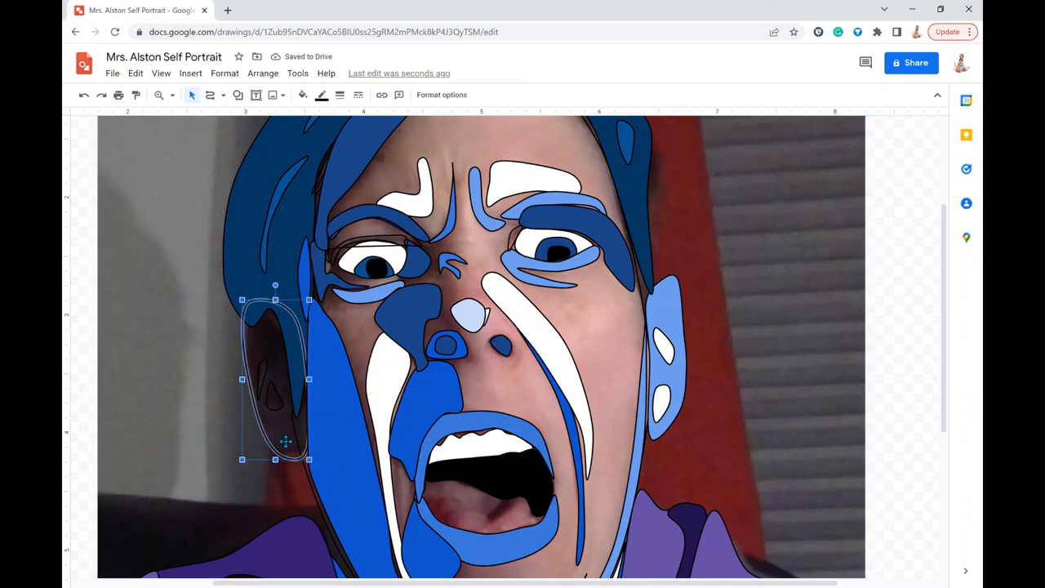
{"action": "left_click", "coordinate": [302, 97]}
{"action": "left_click", "coordinate": [393, 278]}
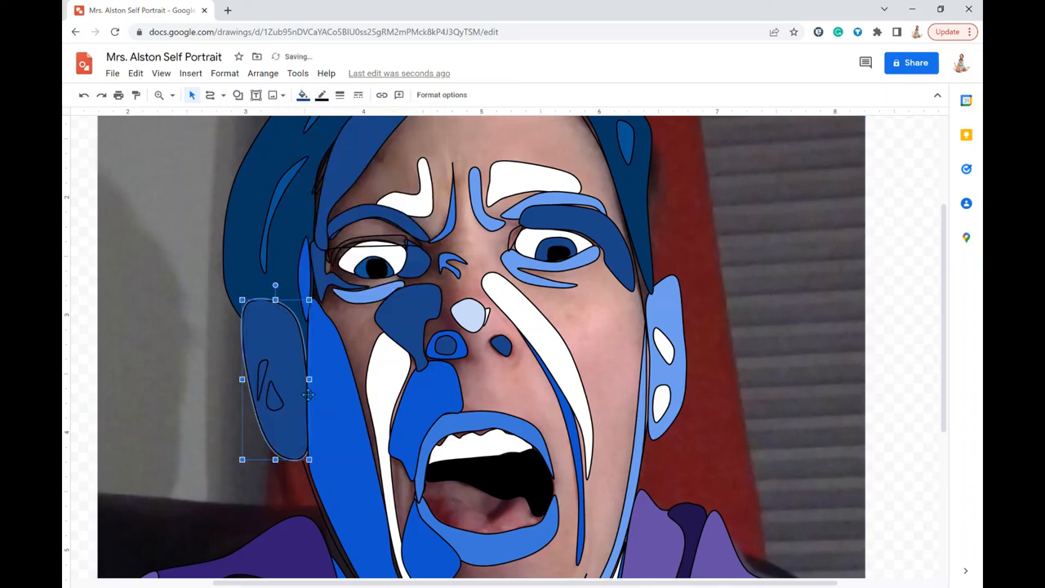
Fill the two small inner shapes of the left ear with a brighter medium blue
{"action": "left_click", "coordinate": [279, 406]}
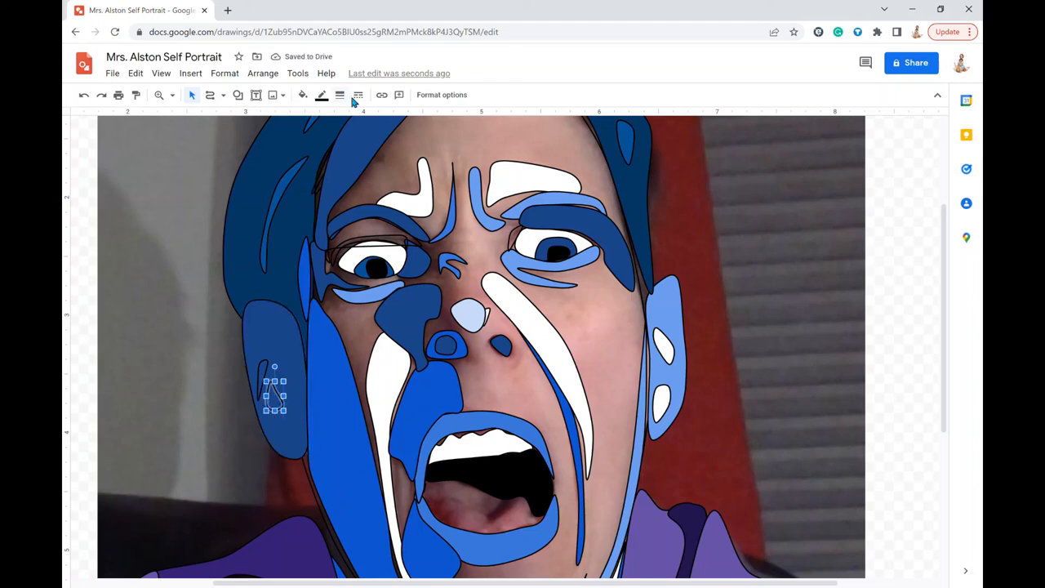
{"action": "left_click", "coordinate": [302, 95]}
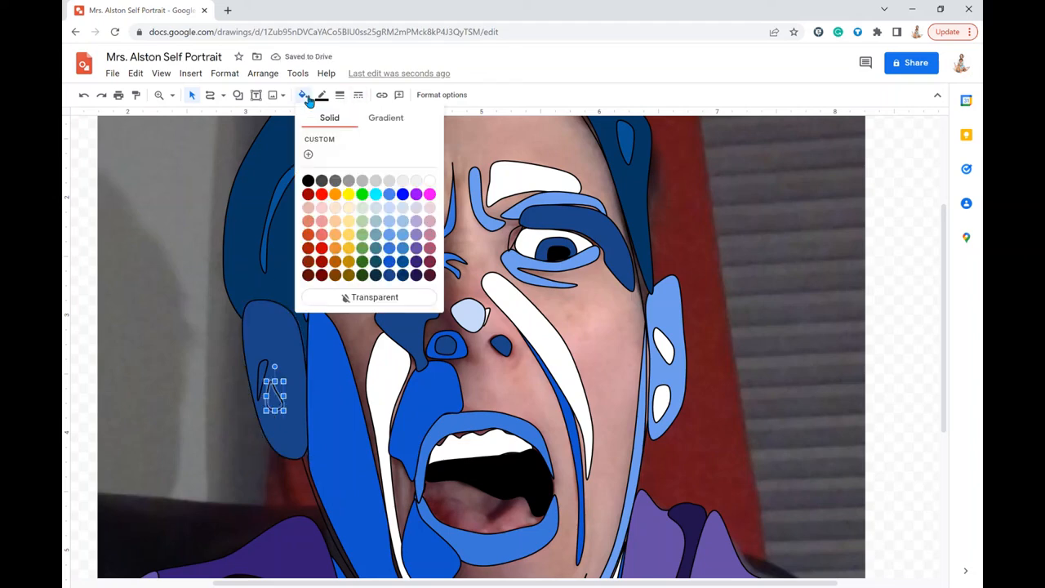
{"action": "left_click", "coordinate": [396, 261]}
{"action": "left_click", "coordinate": [263, 377]}
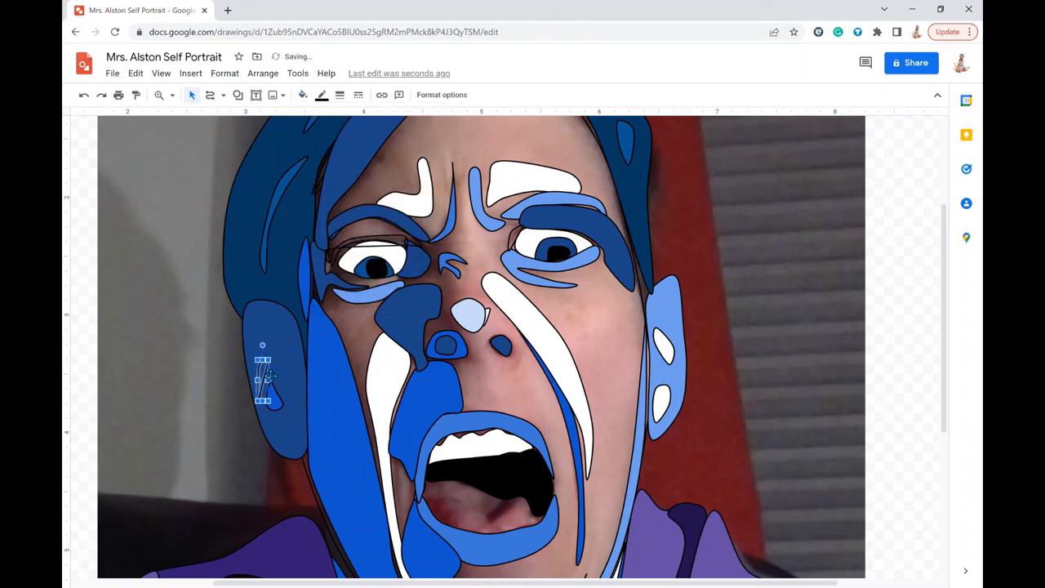
{"action": "key", "text": "ctrl+y"}
Fill the large face outline shape with very light blue
{"action": "left_click", "coordinate": [599, 330]}
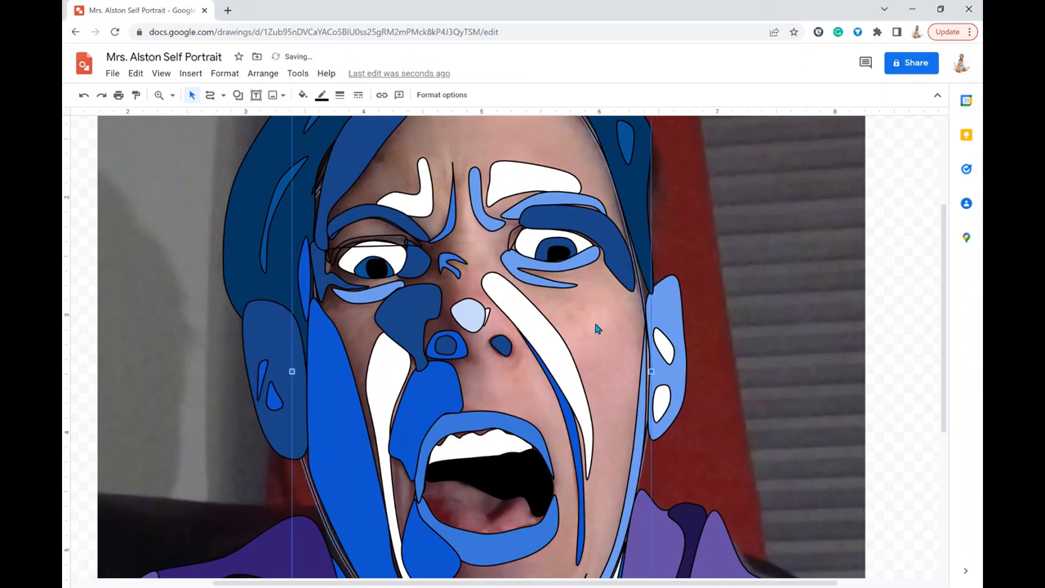
{"action": "left_click", "coordinate": [303, 94]}
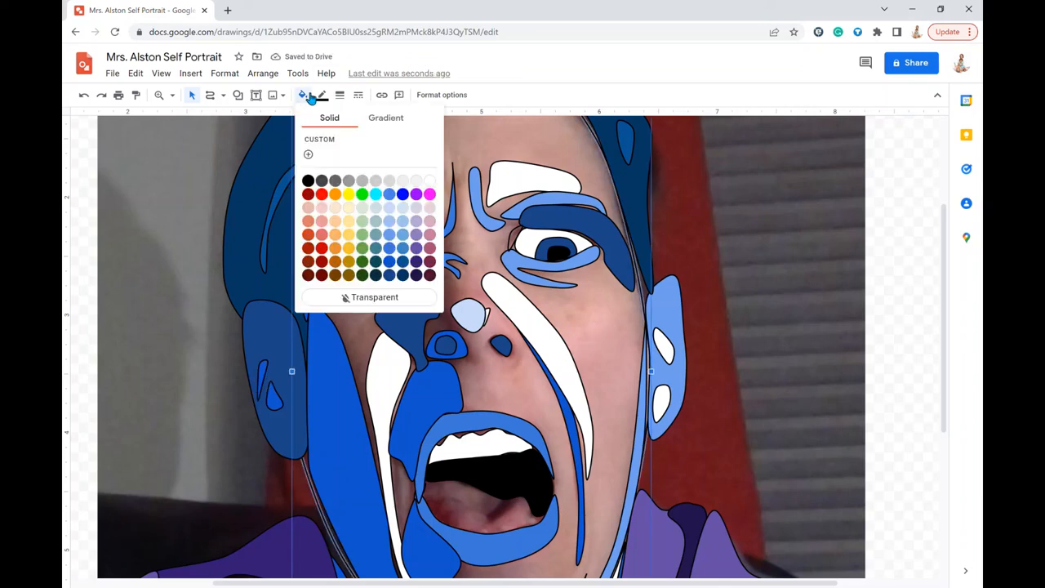
{"action": "left_click", "coordinate": [398, 215]}
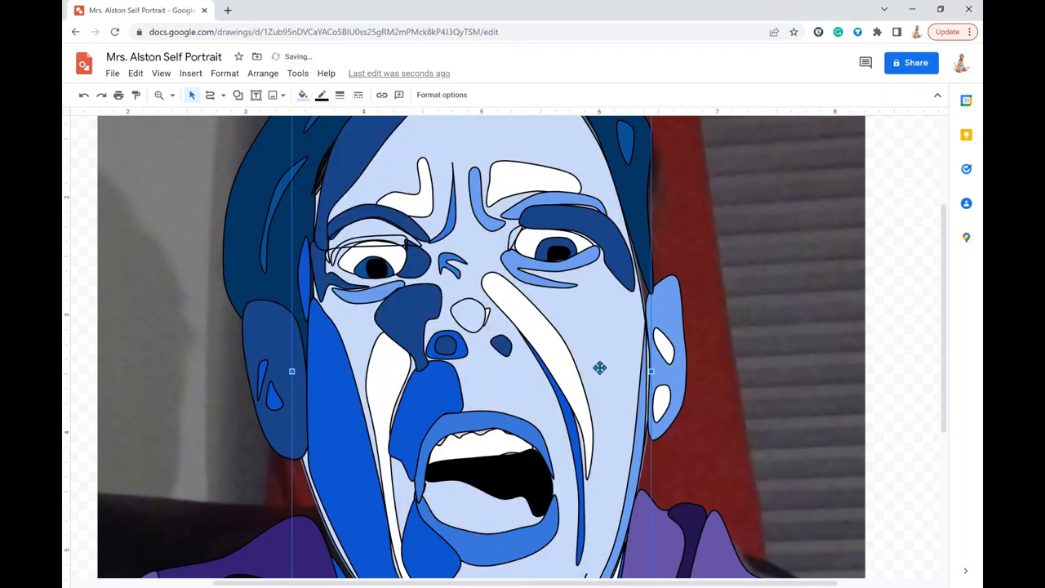
{"action": "scroll", "coordinate": [599, 367], "scroll_direction": "down", "scroll_amount": 3}
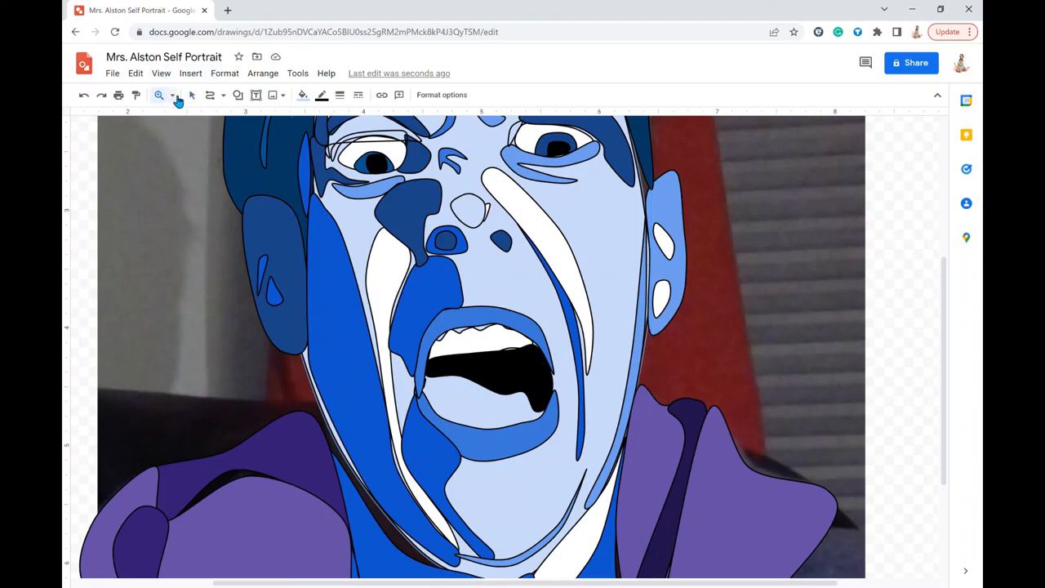
{"action": "left_click", "coordinate": [171, 96]}
{"action": "left_click", "coordinate": [198, 157]}
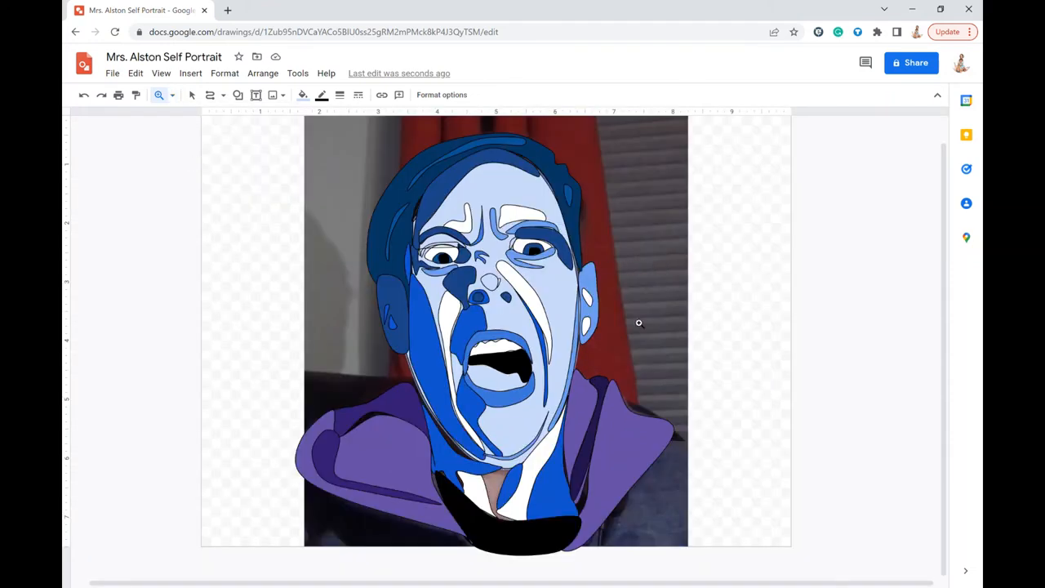
Delete the reference photo behind the traced portrait shapes
{"action": "left_click", "coordinate": [303, 96]}
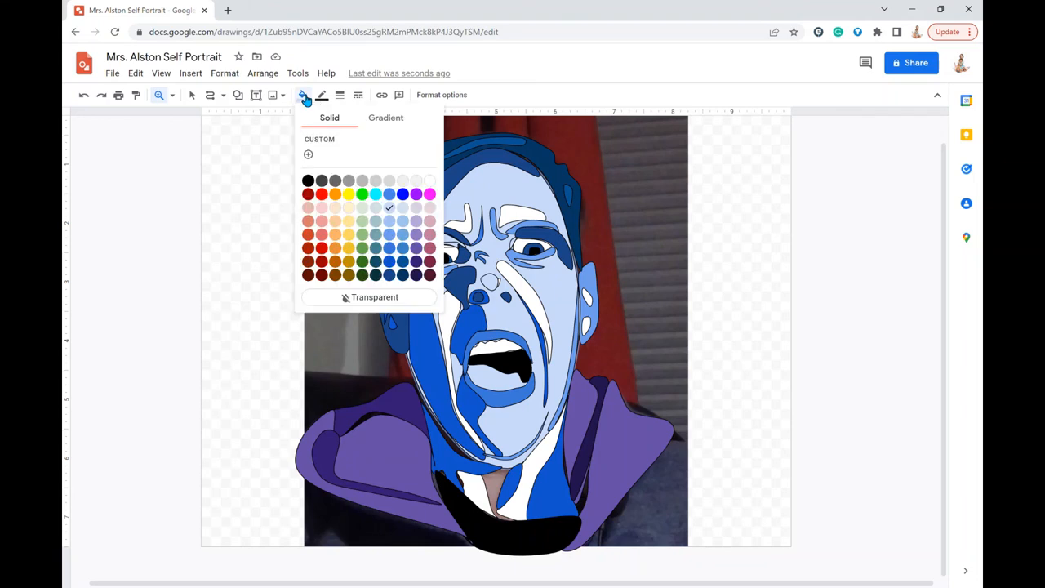
{"action": "left_click", "coordinate": [193, 96]}
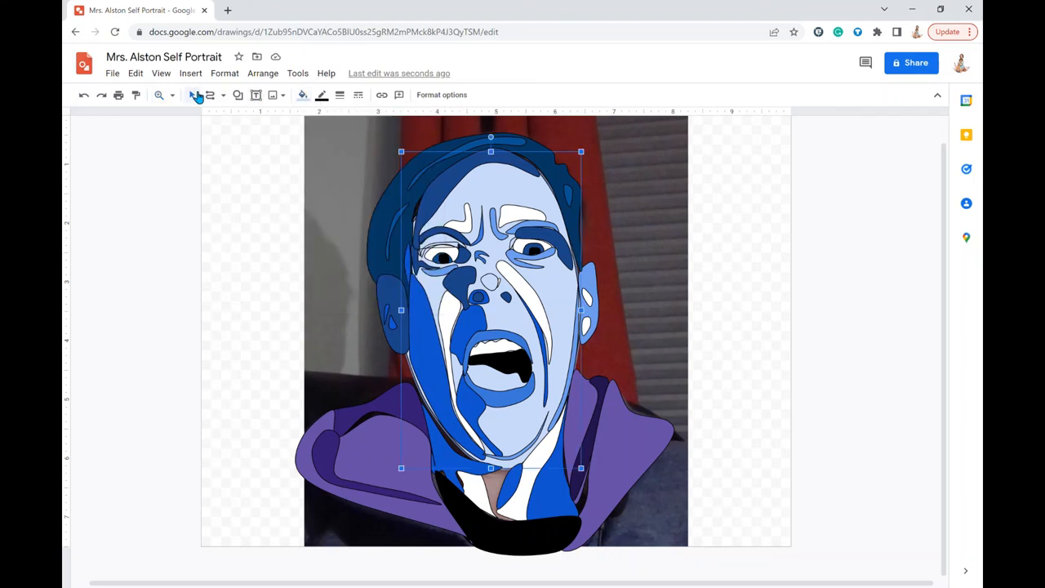
{"action": "left_click", "coordinate": [498, 486]}
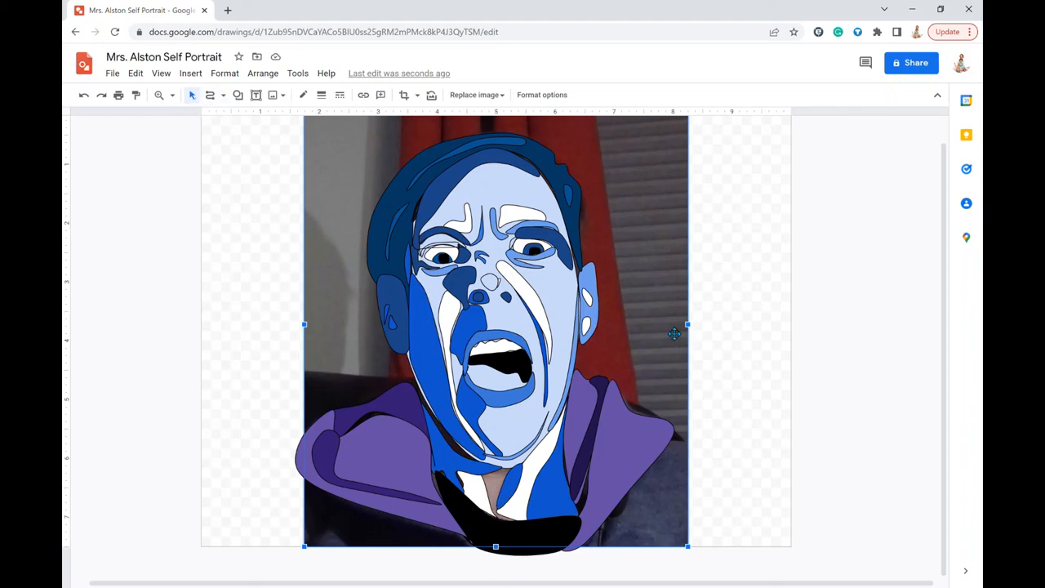
{"action": "key", "text": "Delete"}
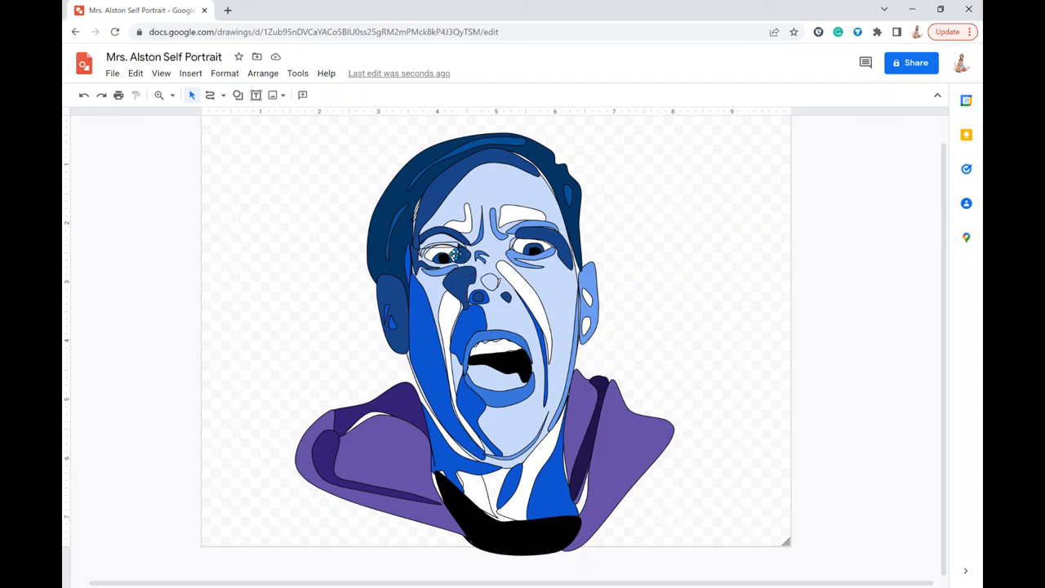
Fill the left upper eyelid shape with dark blue and send it backward one level
{"action": "left_click", "coordinate": [455, 254]}
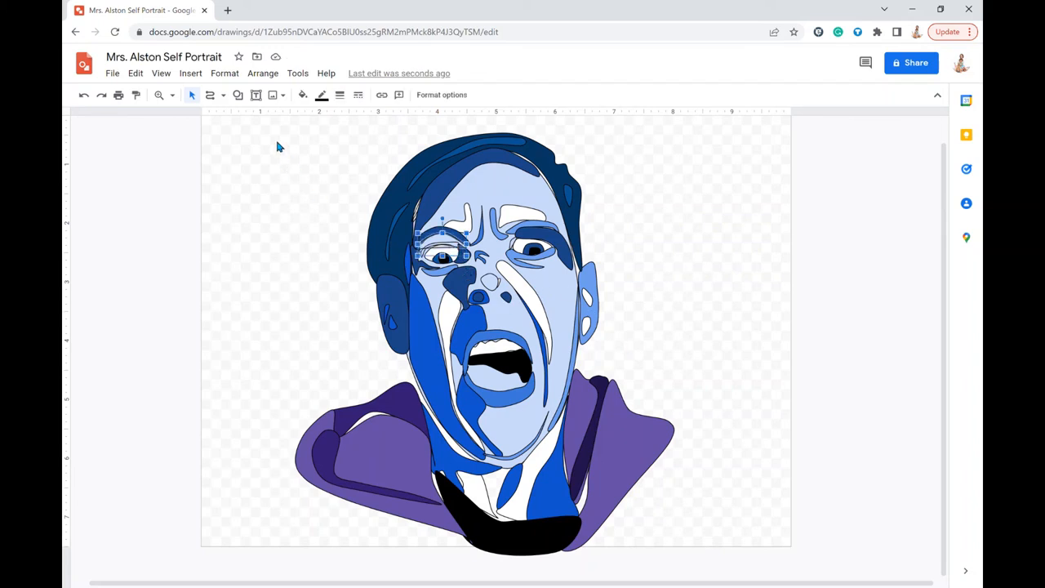
{"action": "left_click", "coordinate": [305, 97]}
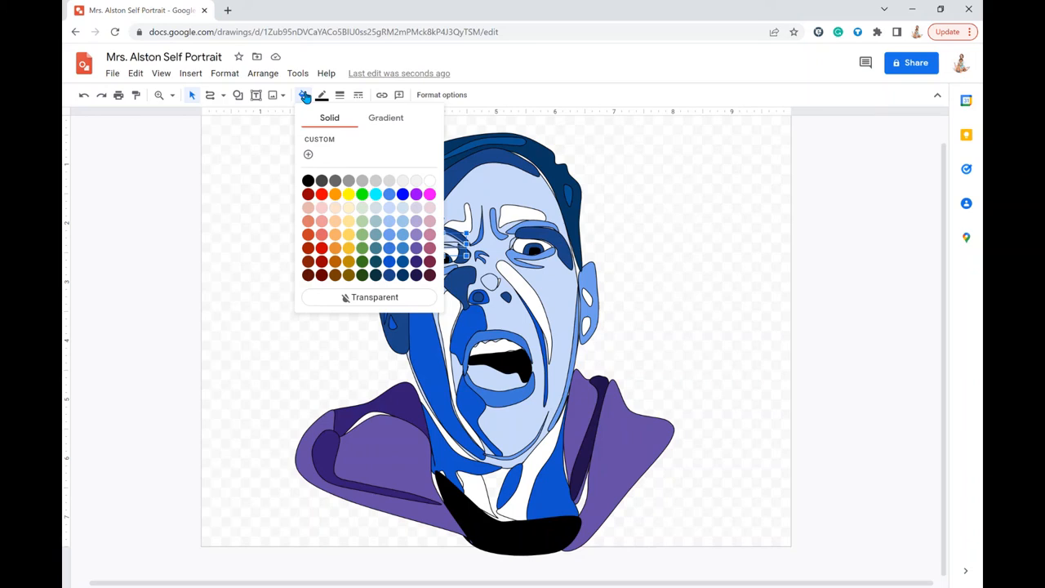
{"action": "left_click", "coordinate": [390, 277]}
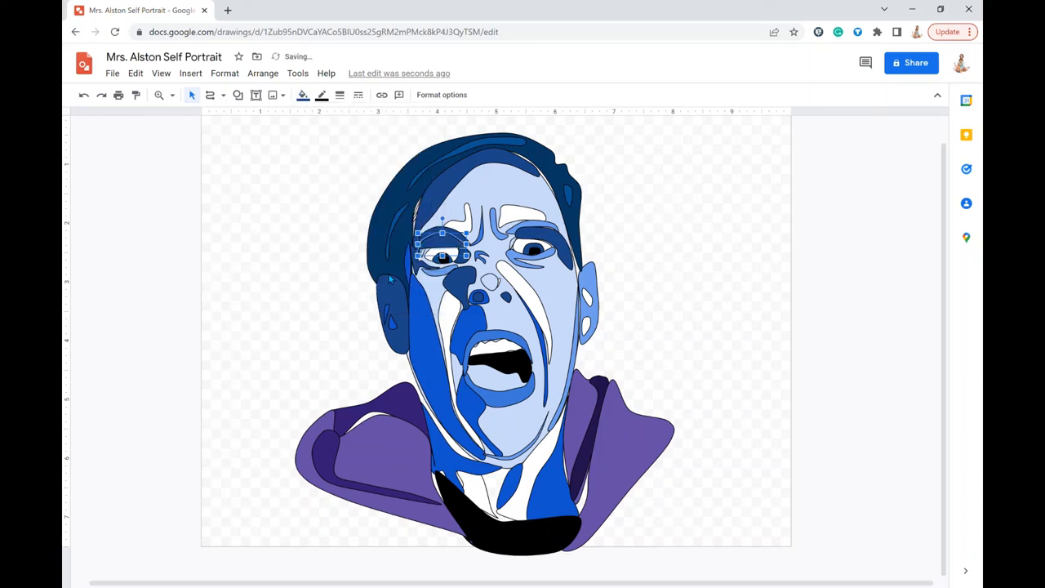
{"action": "left_click", "coordinate": [260, 73]}
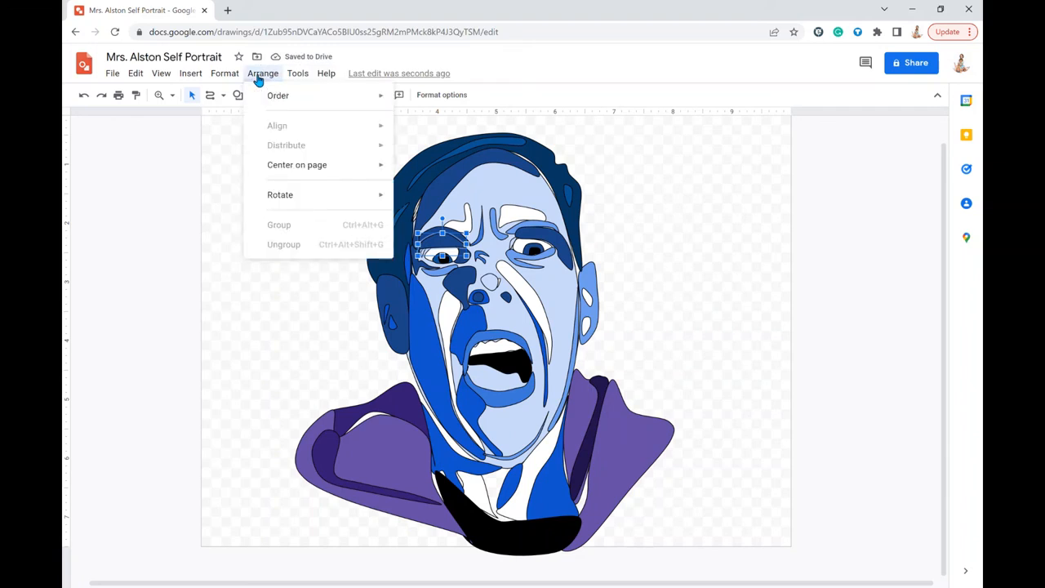
{"action": "mouse_move", "coordinate": [295, 99]}
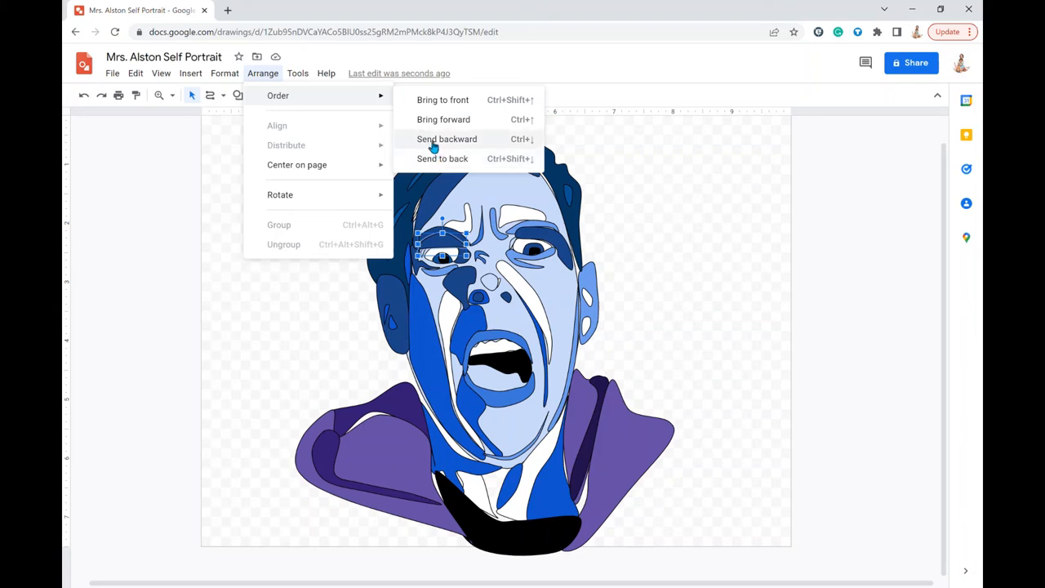
{"action": "left_click", "coordinate": [430, 141]}
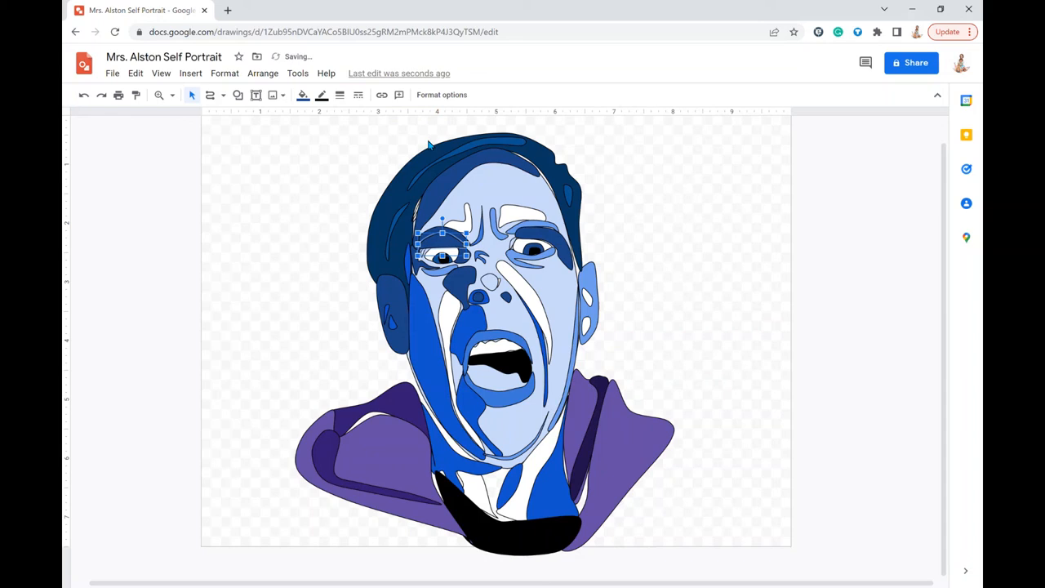
Change the left upper eyelid's fill to a brighter medium blue
{"action": "left_click", "coordinate": [307, 96]}
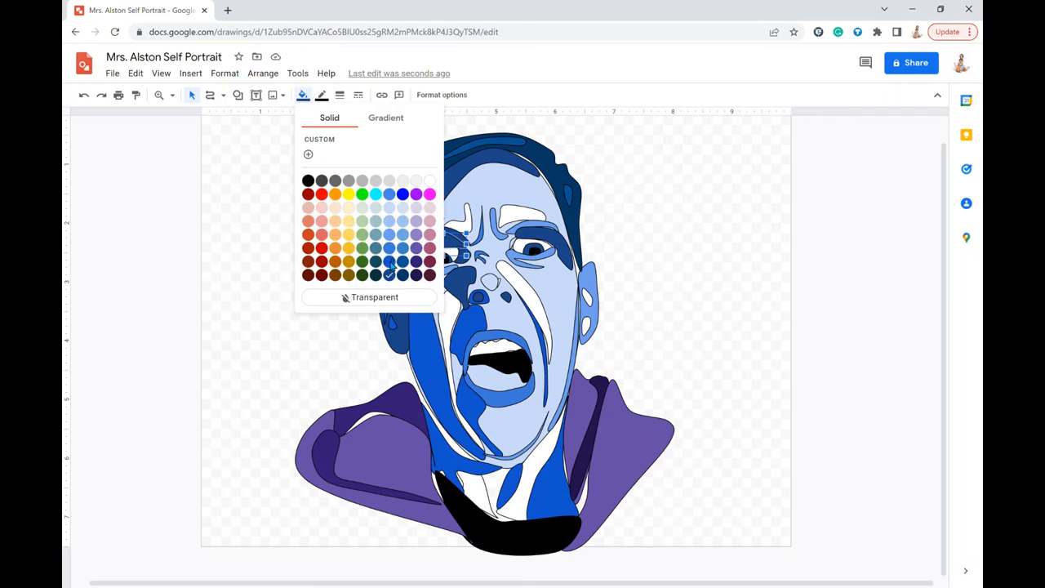
{"action": "left_click", "coordinate": [389, 262]}
{"action": "left_click", "coordinate": [686, 218]}
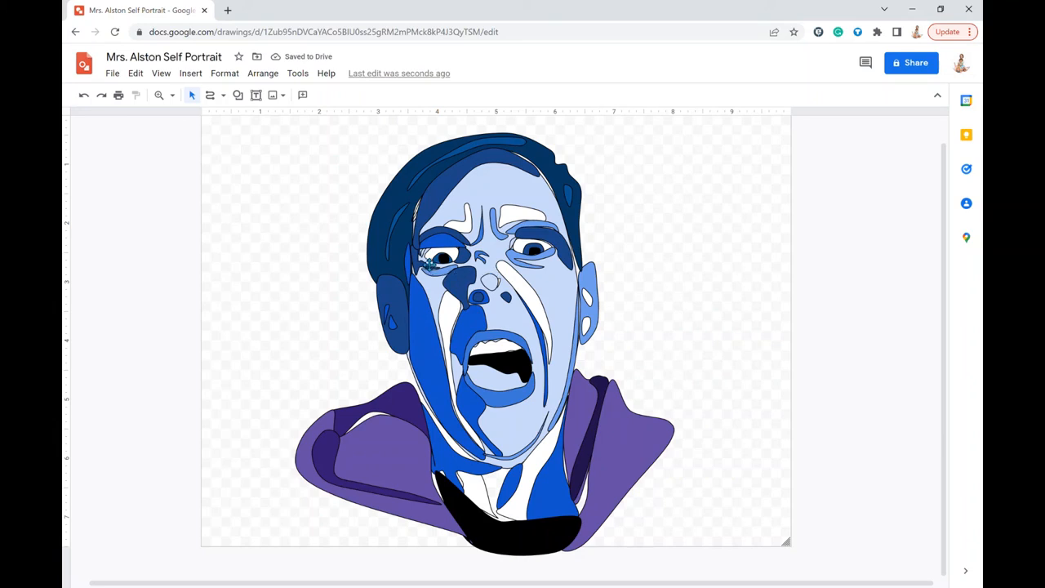
Bring the thin curved crease shape around the left eye to the front
{"action": "left_click", "coordinate": [428, 259]}
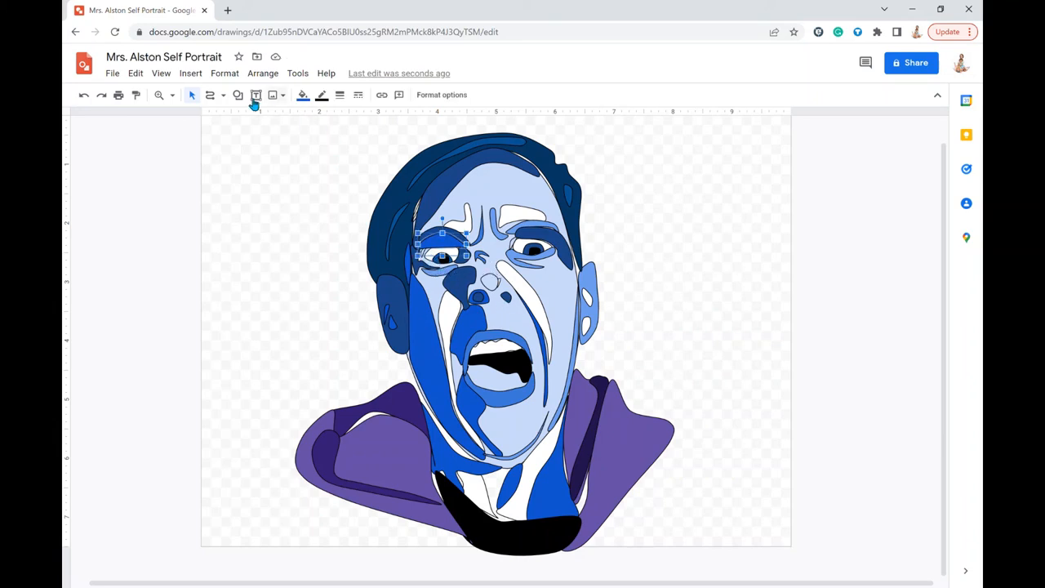
{"action": "left_click", "coordinate": [159, 95]}
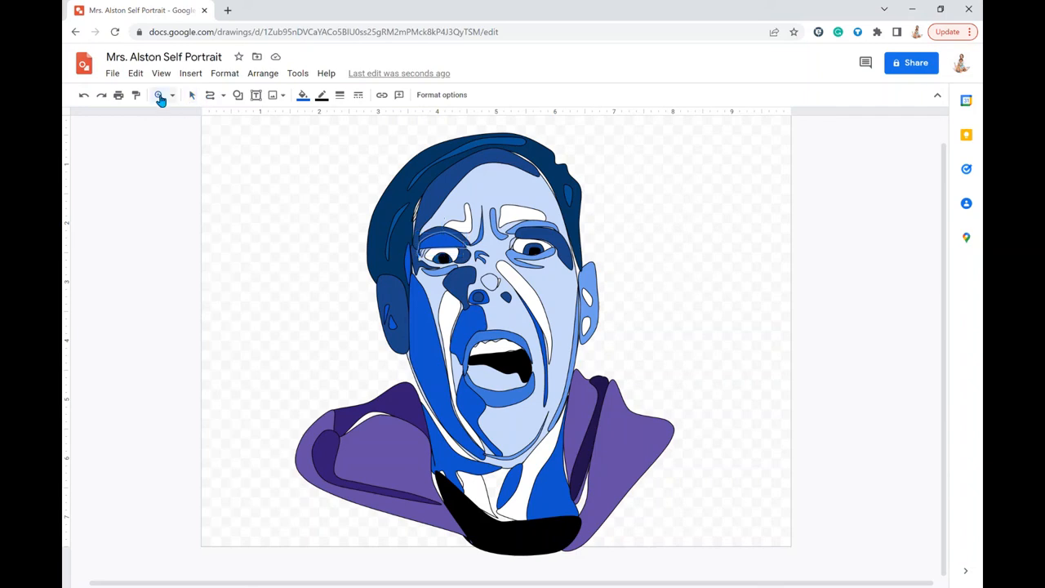
{"action": "left_click", "coordinate": [172, 96]}
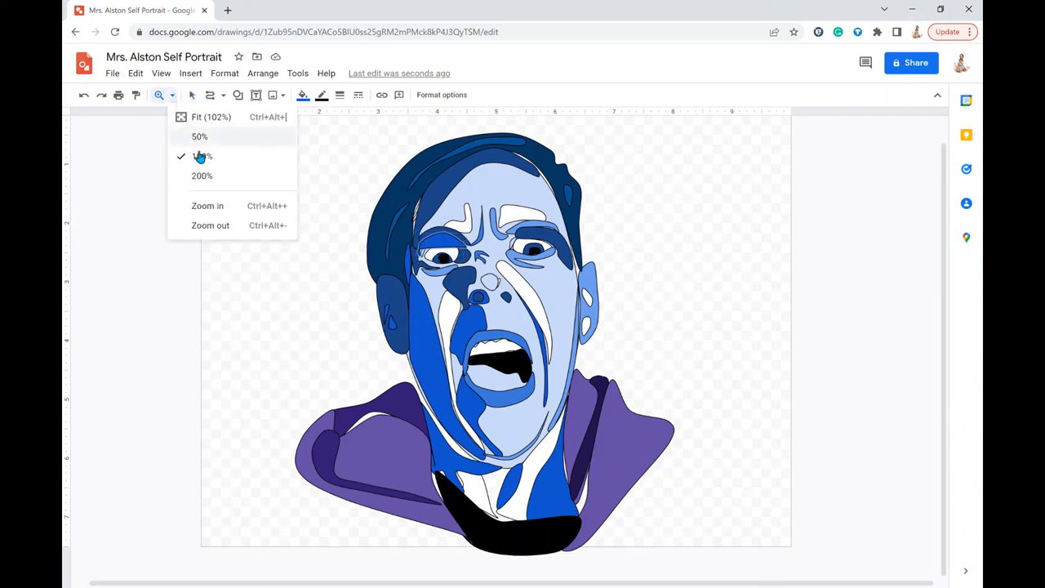
{"action": "left_click", "coordinate": [203, 177]}
{"action": "scroll", "coordinate": [408, 254], "scroll_direction": "up", "scroll_amount": 3}
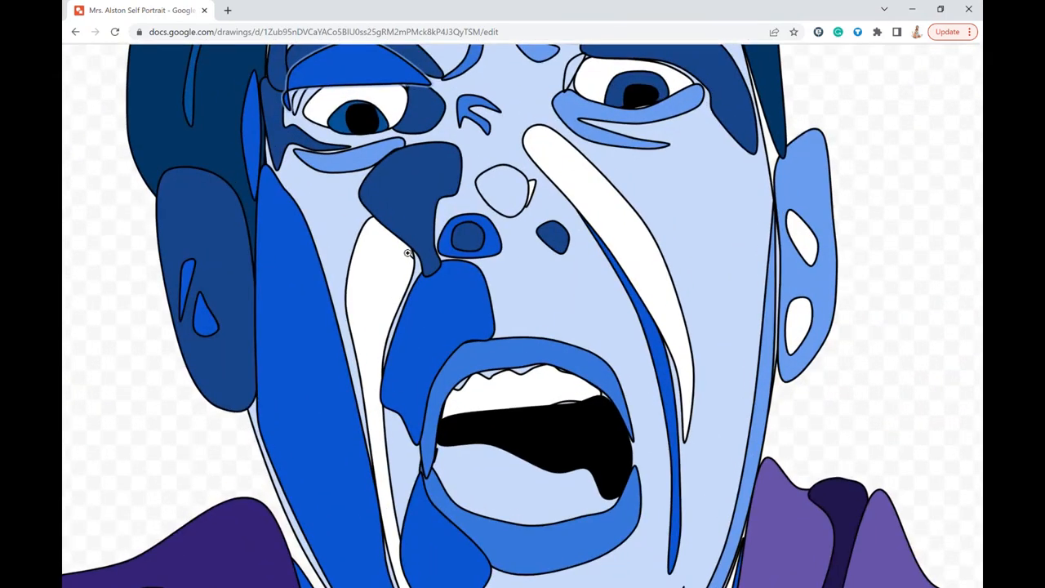
{"action": "scroll", "coordinate": [407, 253], "scroll_direction": "up", "scroll_amount": 3}
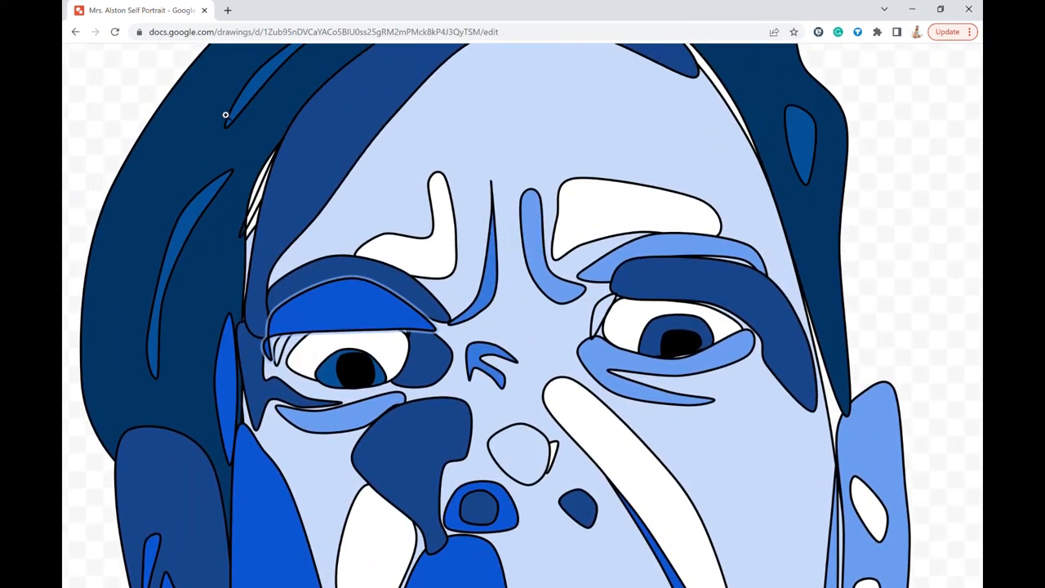
{"action": "scroll", "coordinate": [225, 114], "scroll_direction": "down", "scroll_amount": 5}
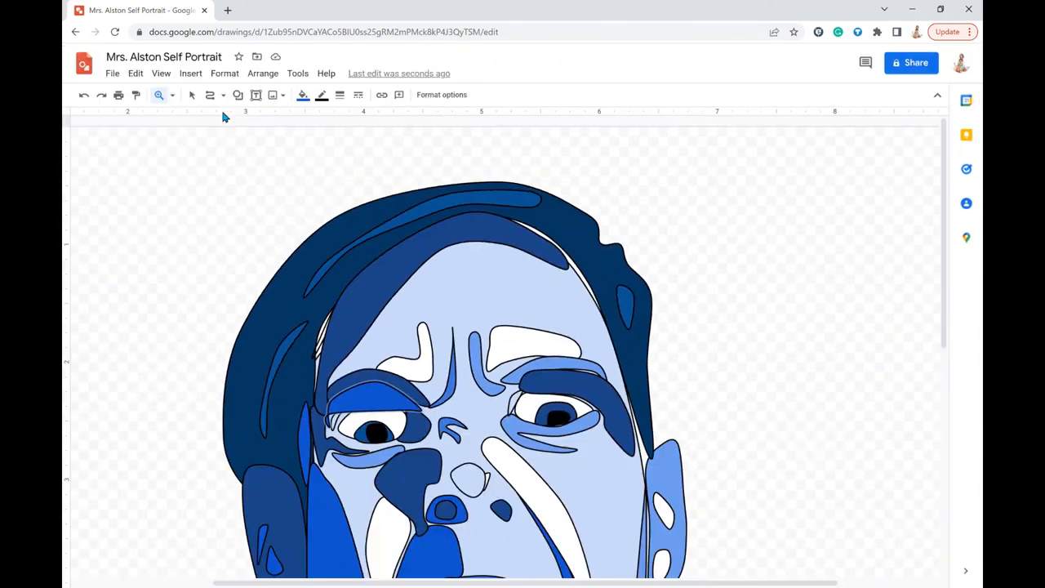
{"action": "left_click", "coordinate": [193, 95]}
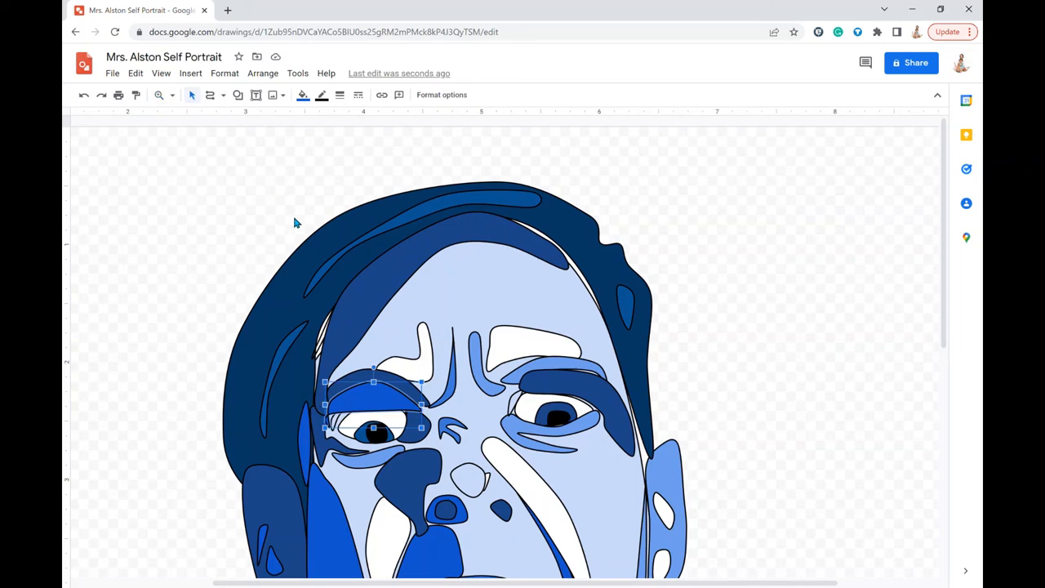
{"action": "left_click", "coordinate": [341, 427]}
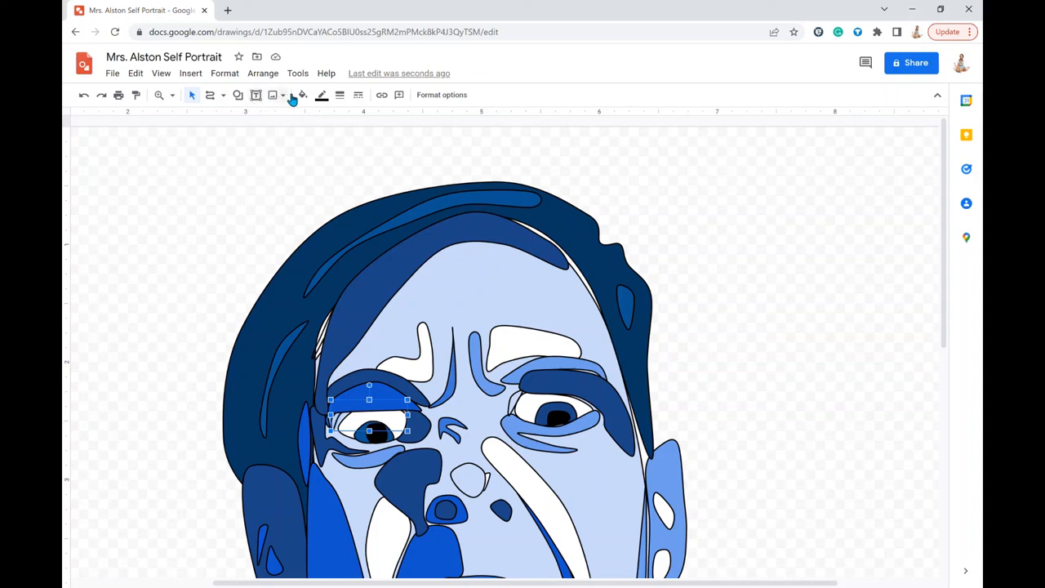
{"action": "left_click", "coordinate": [266, 79]}
{"action": "mouse_move", "coordinate": [289, 98]}
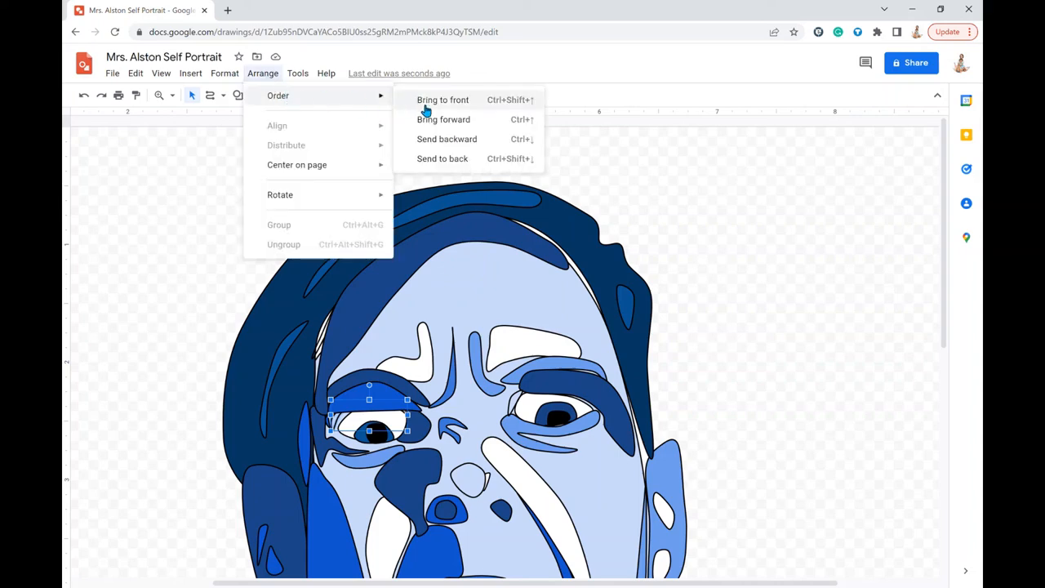
{"action": "left_click", "coordinate": [453, 102]}
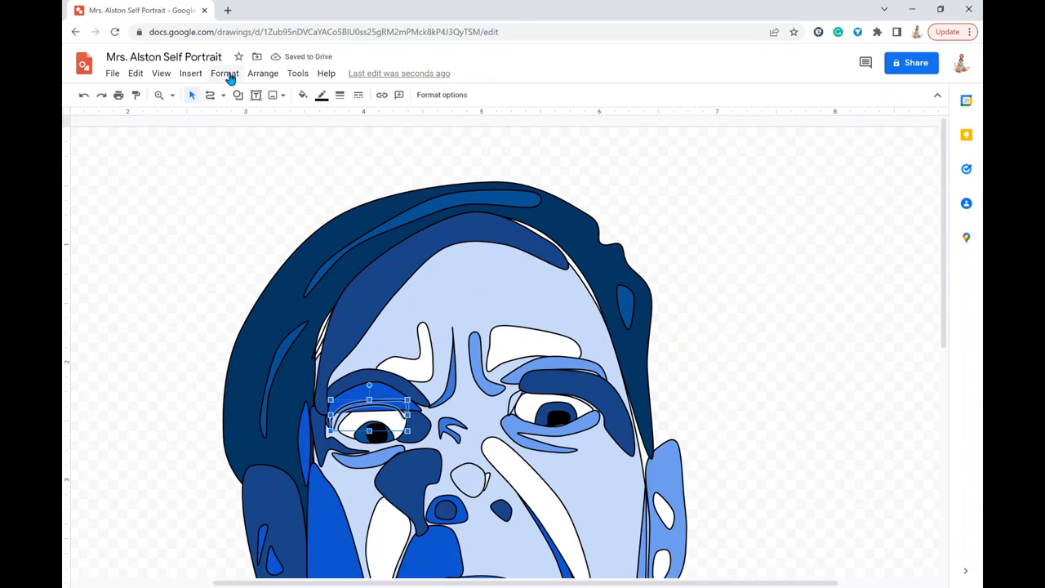
Fill the thin crease shape around the left eye with dark blue
{"action": "left_click", "coordinate": [302, 96]}
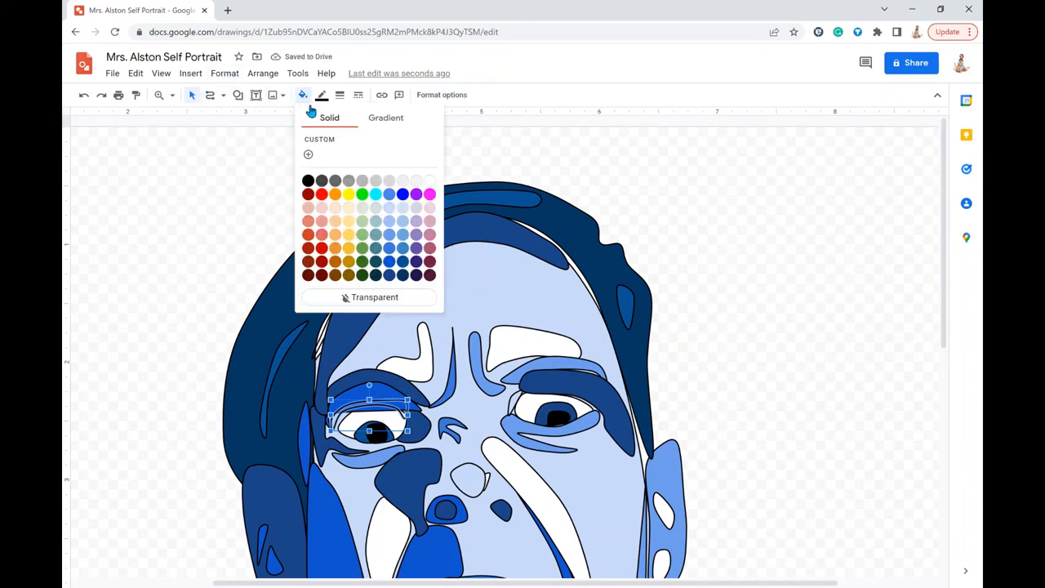
{"action": "left_click", "coordinate": [397, 277]}
{"action": "scroll", "coordinate": [592, 322], "scroll_direction": "down", "scroll_amount": 2}
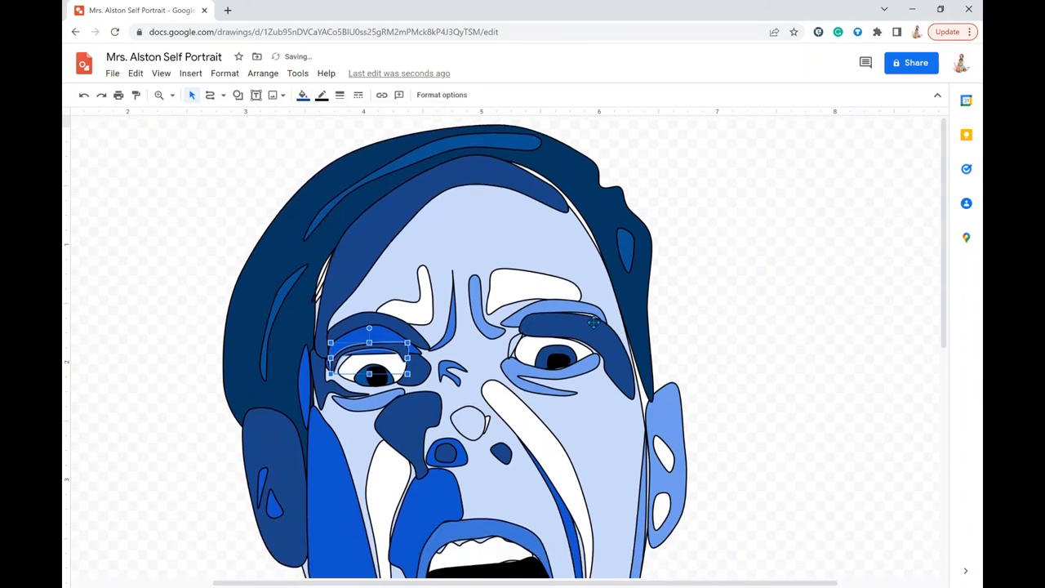